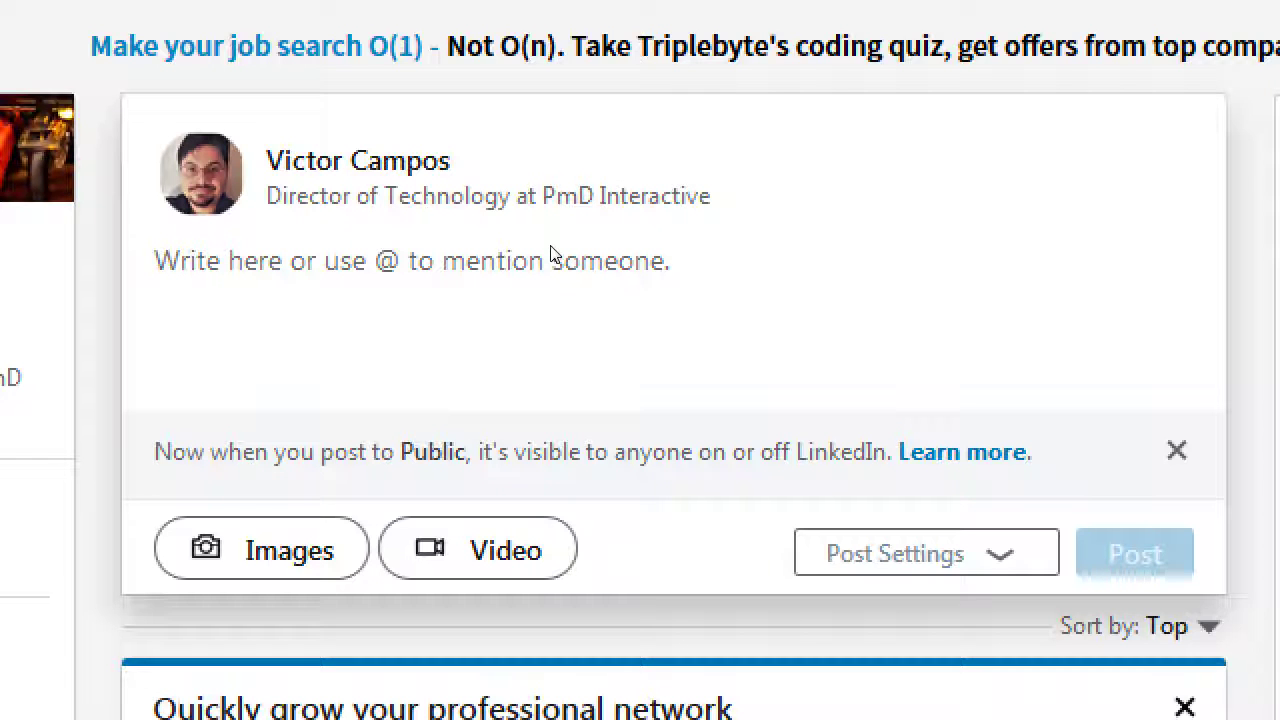
# Switch to the text notes and add the line "Usually you use LinkedIn (any social media) as Customer Service or" below the LinkedIn Screens section
pyautogui.hotkey('alt', 'Tab')
pyautogui.press('Return')
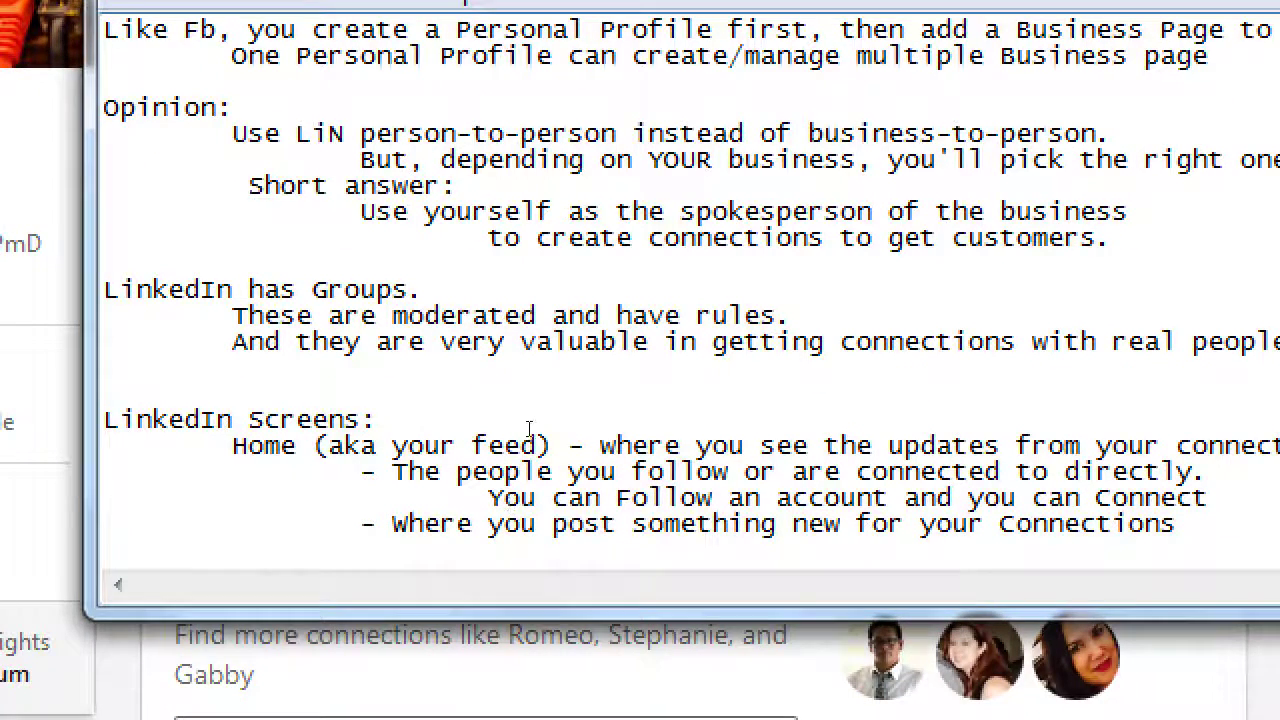
pyautogui.write('Usuall')
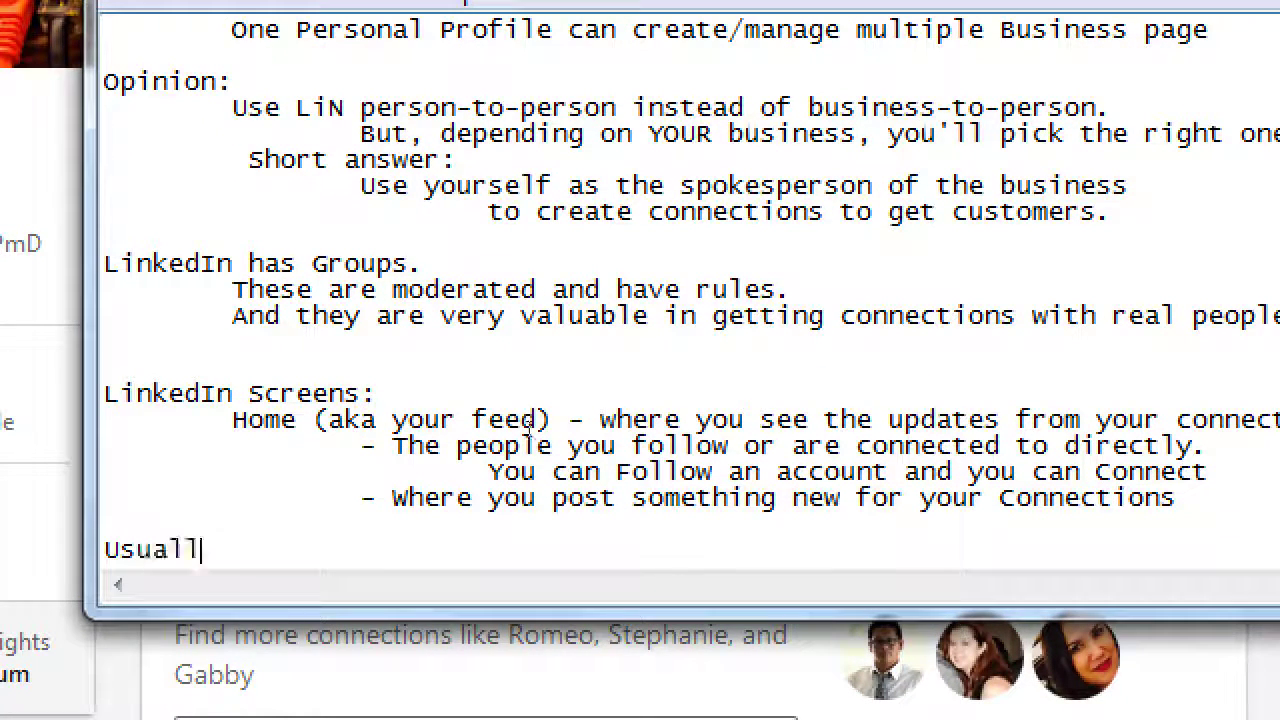
pyautogui.write('y you use L')
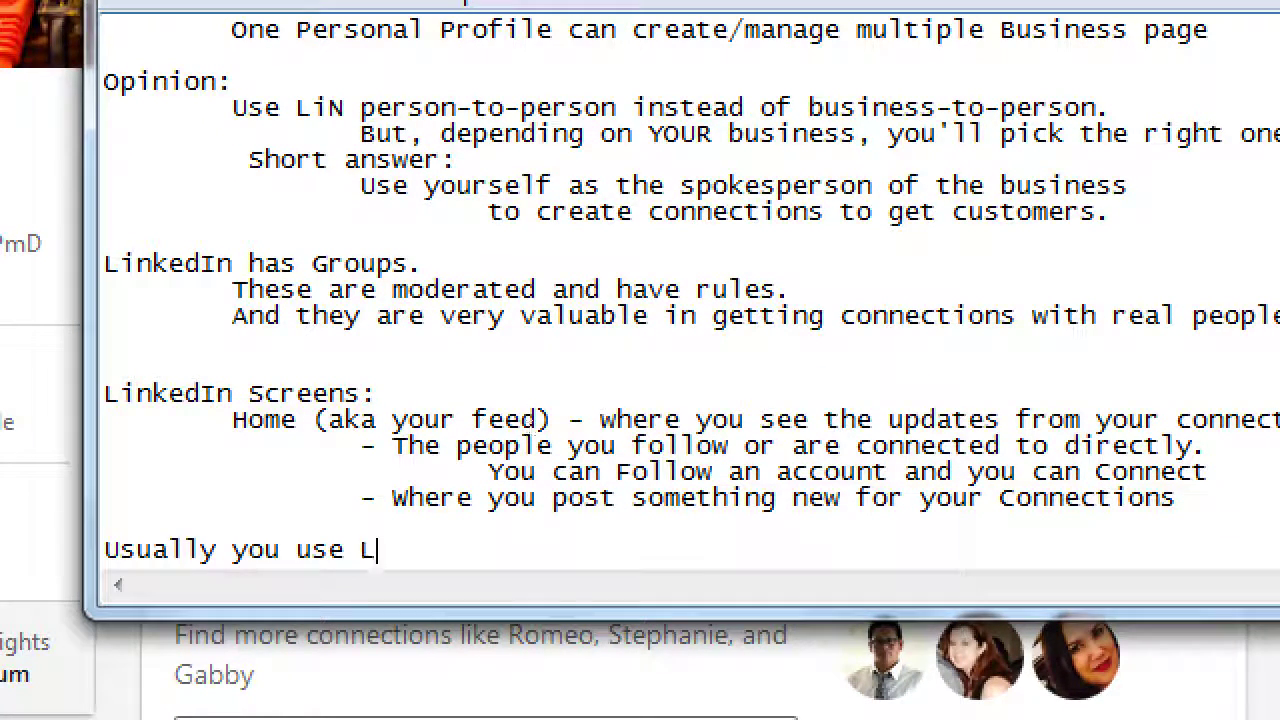
pyautogui.write('inkedIn (any social mee')
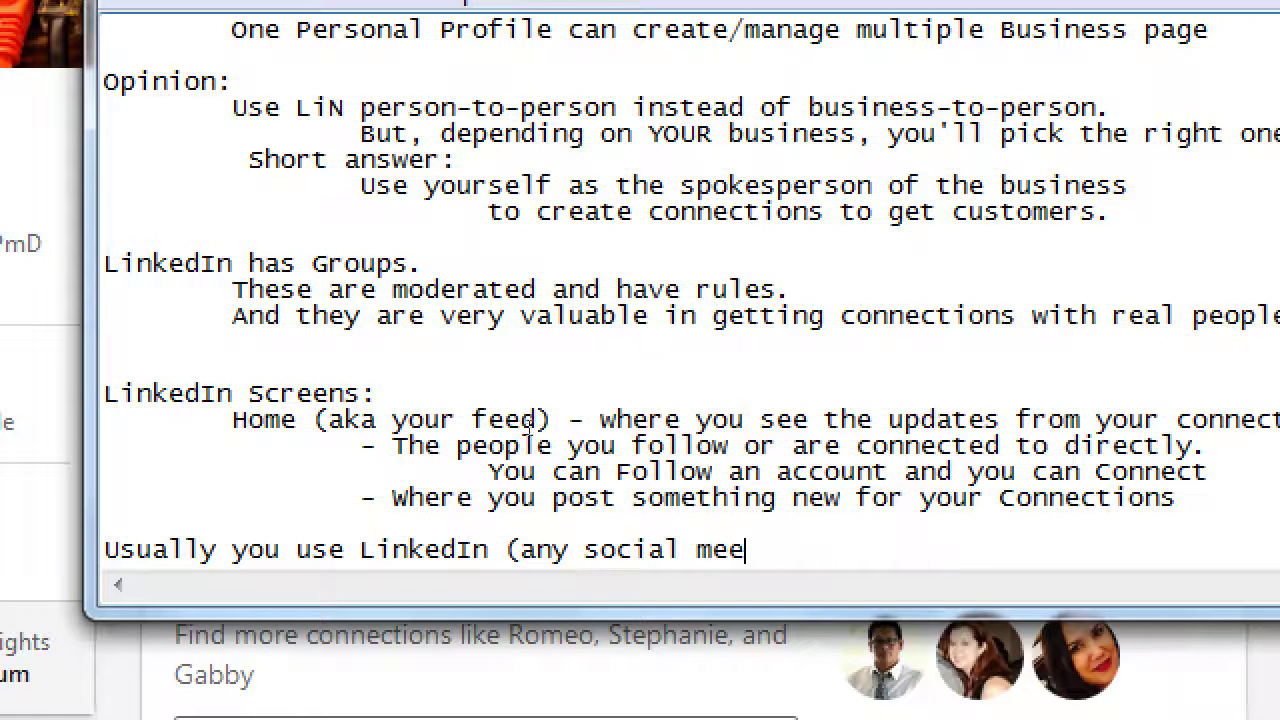
pyautogui.press('BackSpace')
pyautogui.write('dia) as Customer Service or')
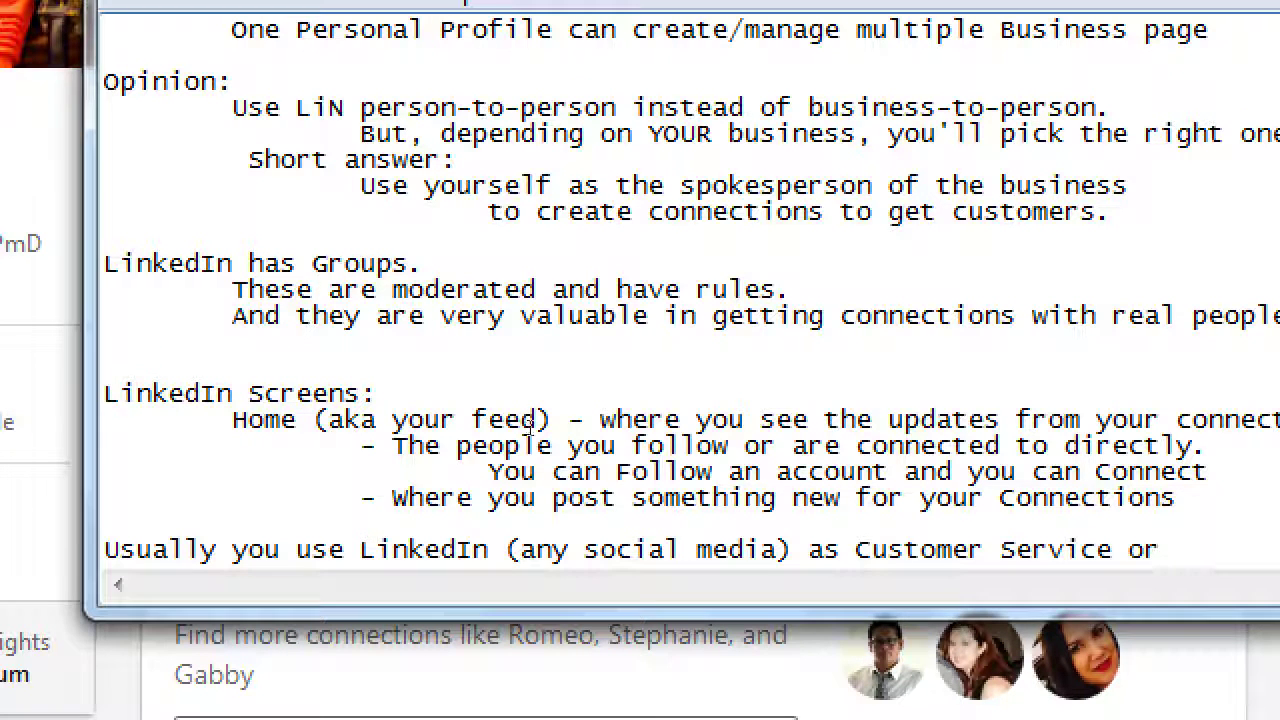
# Continue the sentence on a new indented line with "or to get more customers."
pyautogui.press('Return')
pyautogui.press('Tab')
pyautogui.write('or to get mor')
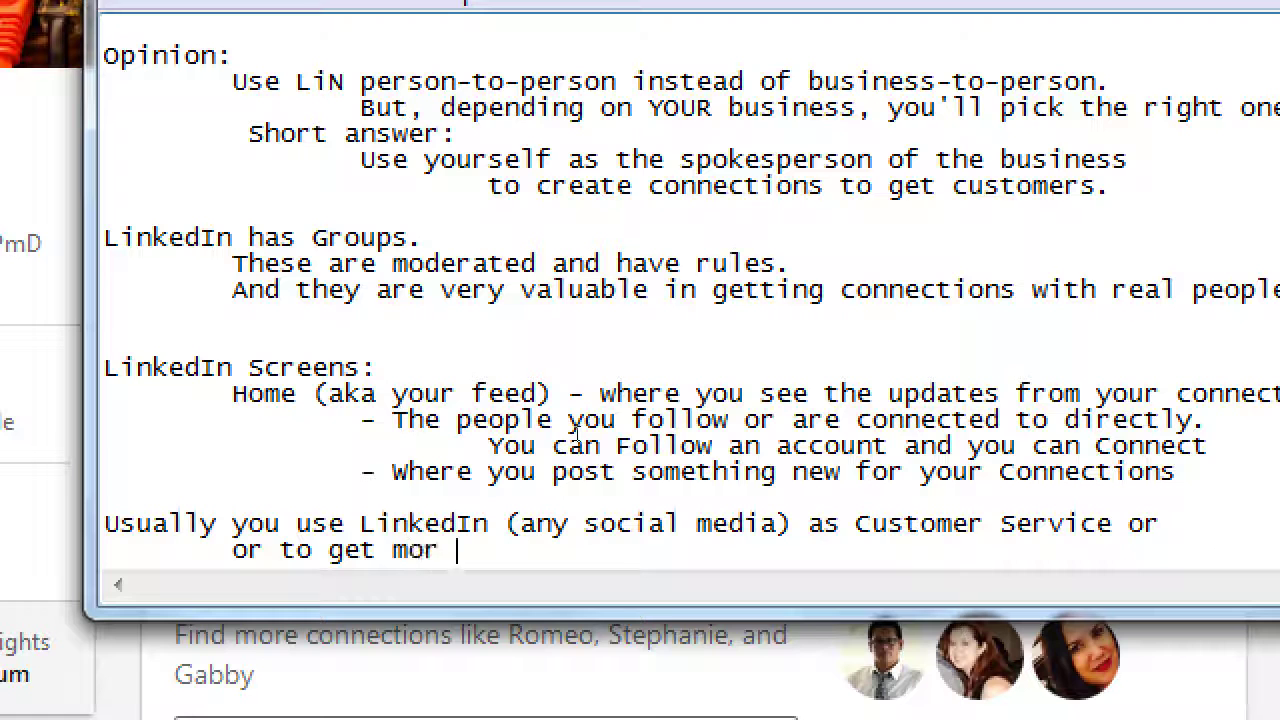
pyautogui.press('BackSpace')
pyautogui.write('e customers.')
# Add a new unindented line reading "Therefore, what you post should be to those ends."
pyautogui.press('Return')
pyautogui.write('Therefore')
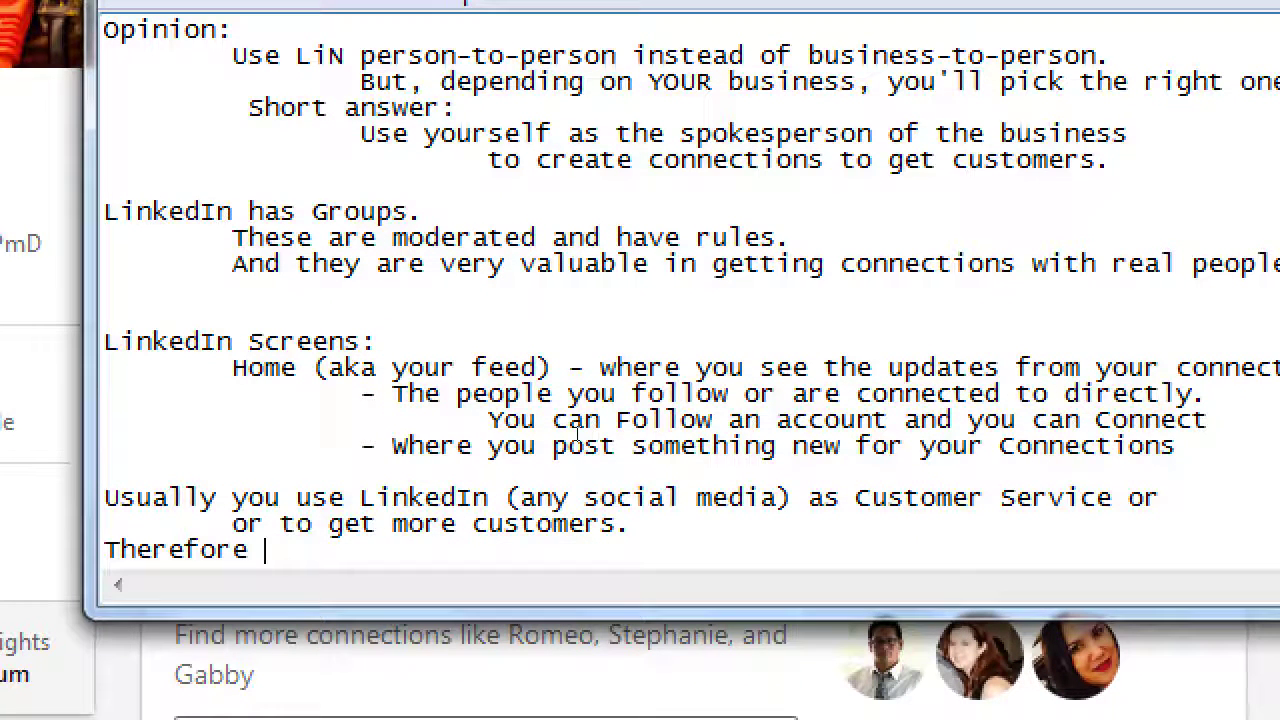
pyautogui.press('BackSpace')
pyautogui.write(', what y')
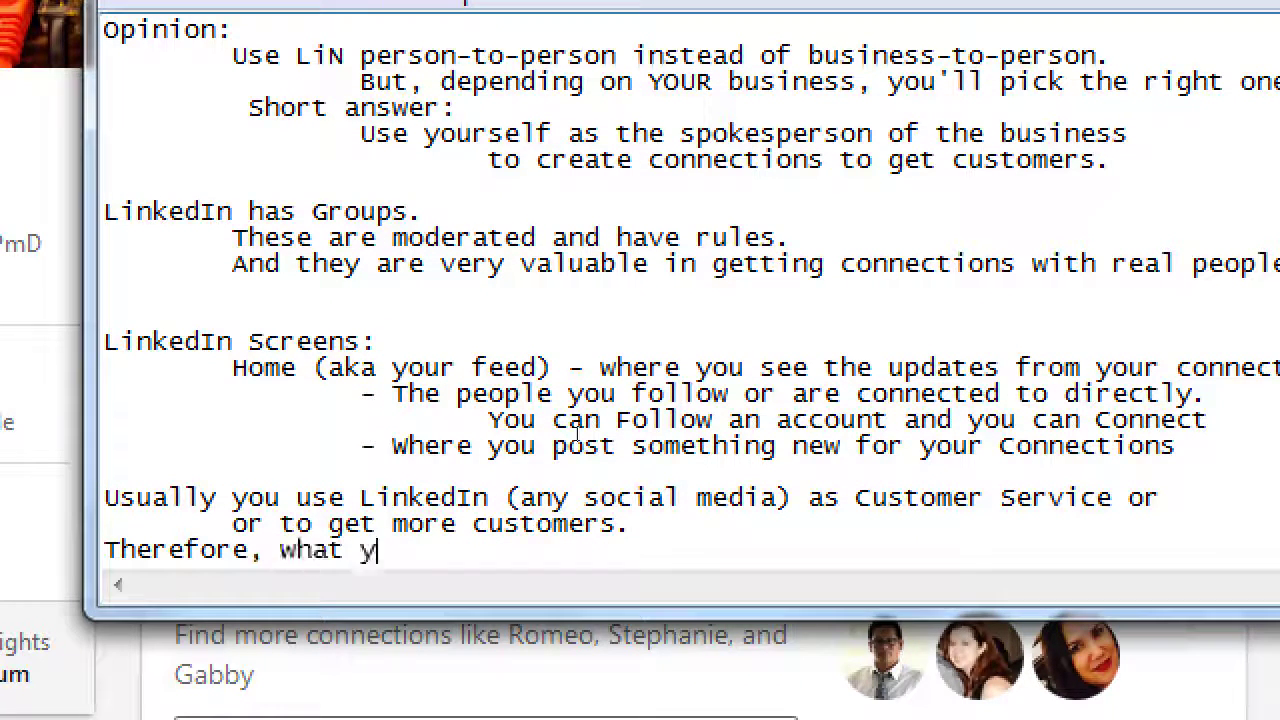
pyautogui.write('ou post should be')
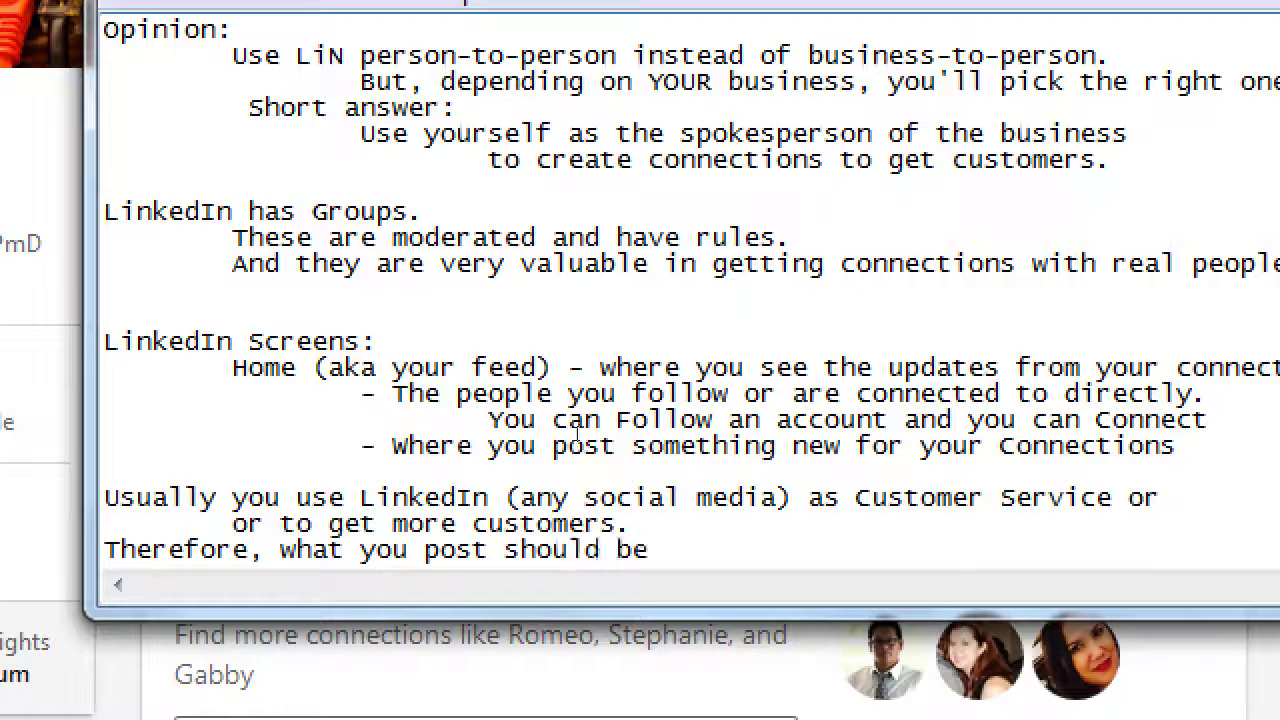
pyautogui.write(' to those ends.')
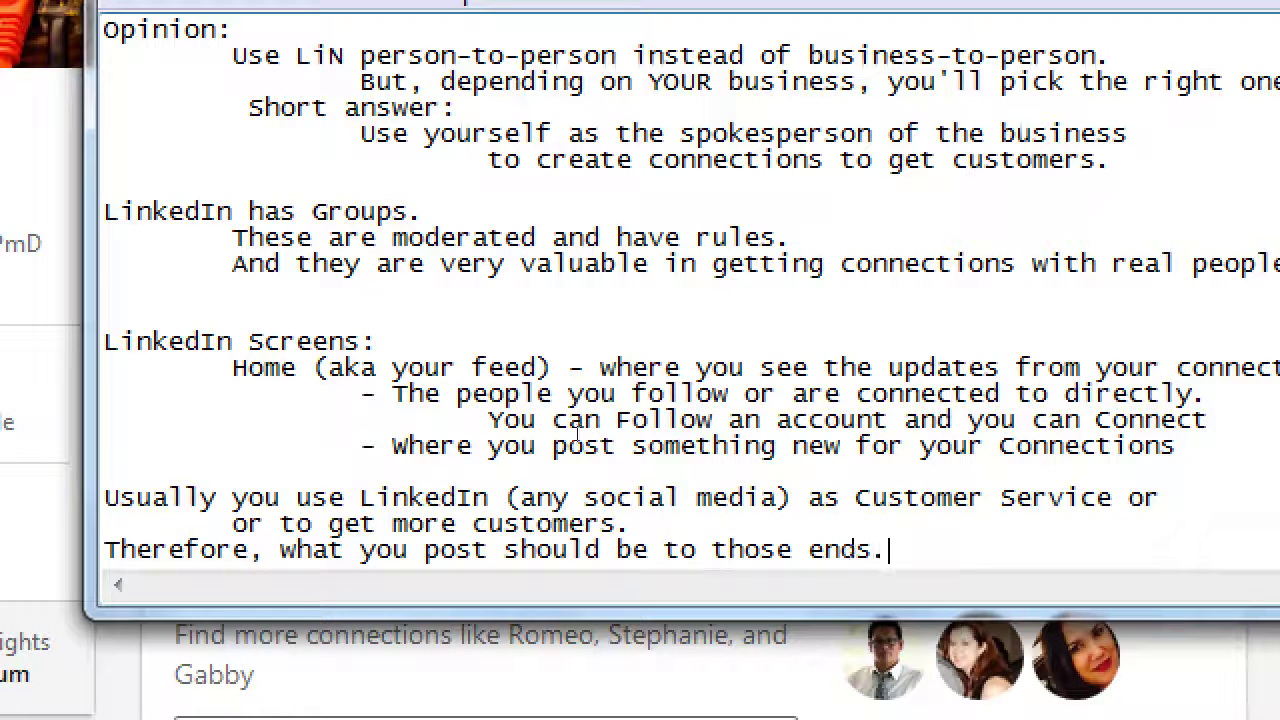
# Leave a blank line and add the indented entry "Customer Service - Answering questions"
pyautogui.press('Return')
pyautogui.press('Return')
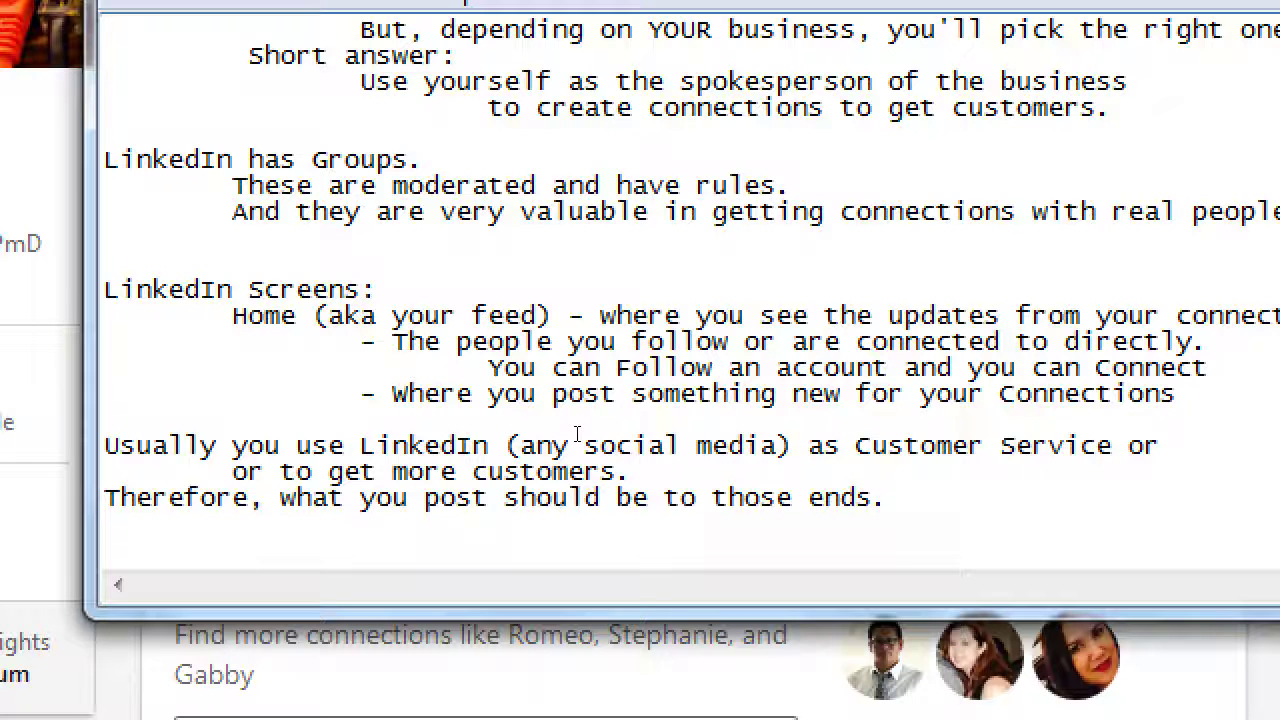
pyautogui.press('Tab')
pyautogui.write('C')
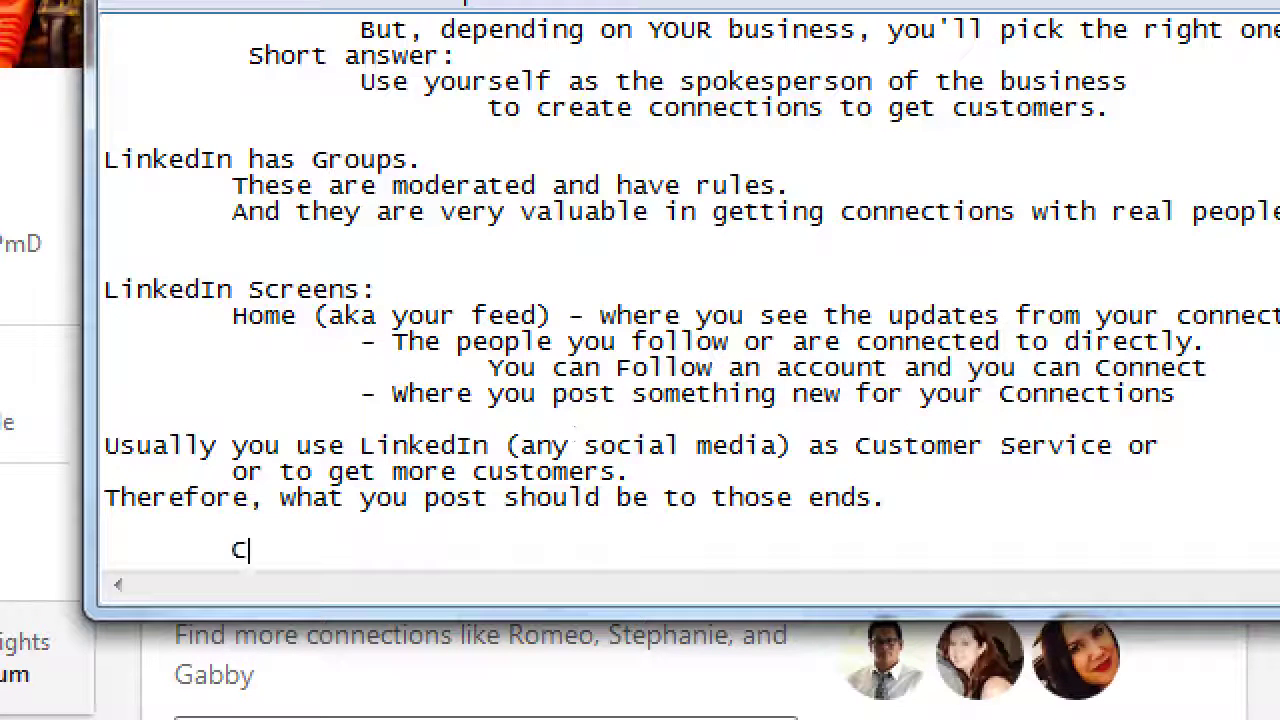
pyautogui.write('ustomer Service - Ansew')
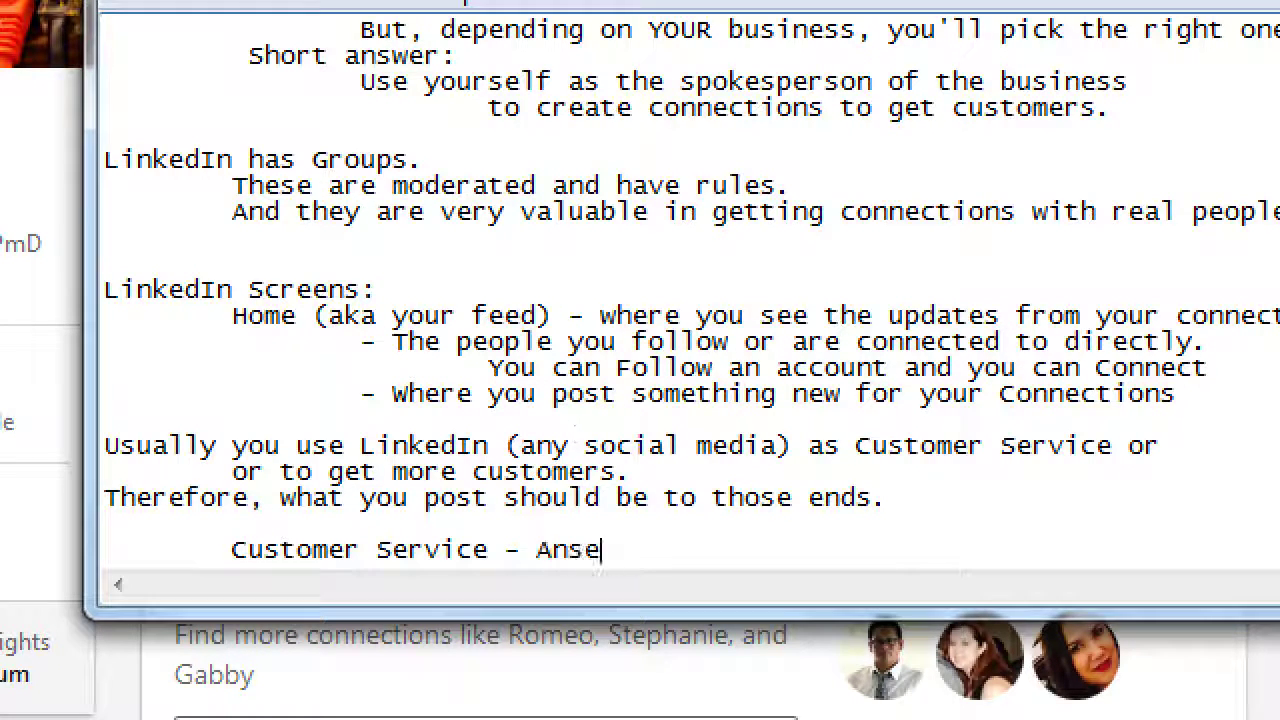
pyautogui.press('BackSpace')
pyautogui.press('BackSpace')
pyautogui.write('wering questions')
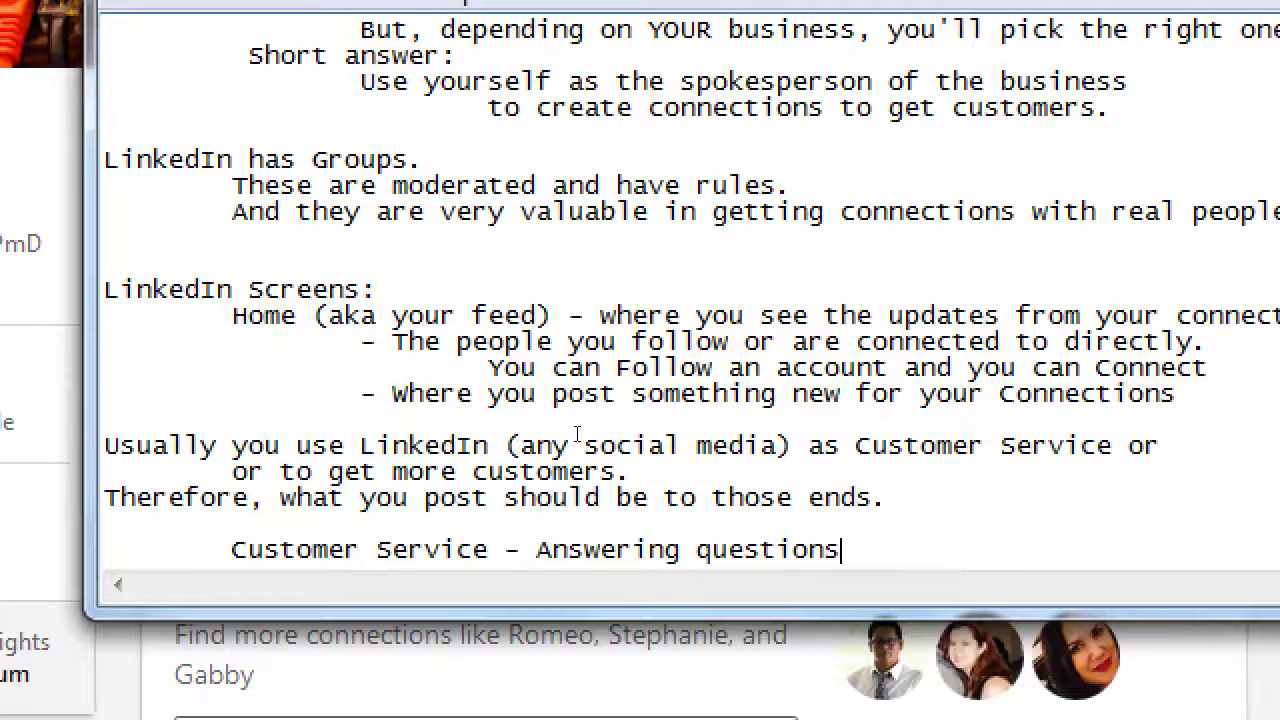
# Add the sub-item "- Trying to fix an issue" under Customer Service, aligned with the dash above
pyautogui.press('Return')
pyautogui.press('Tab')
pyautogui.press('Tab')
pyautogui.press('Tab')
pyautogui.write('- T')
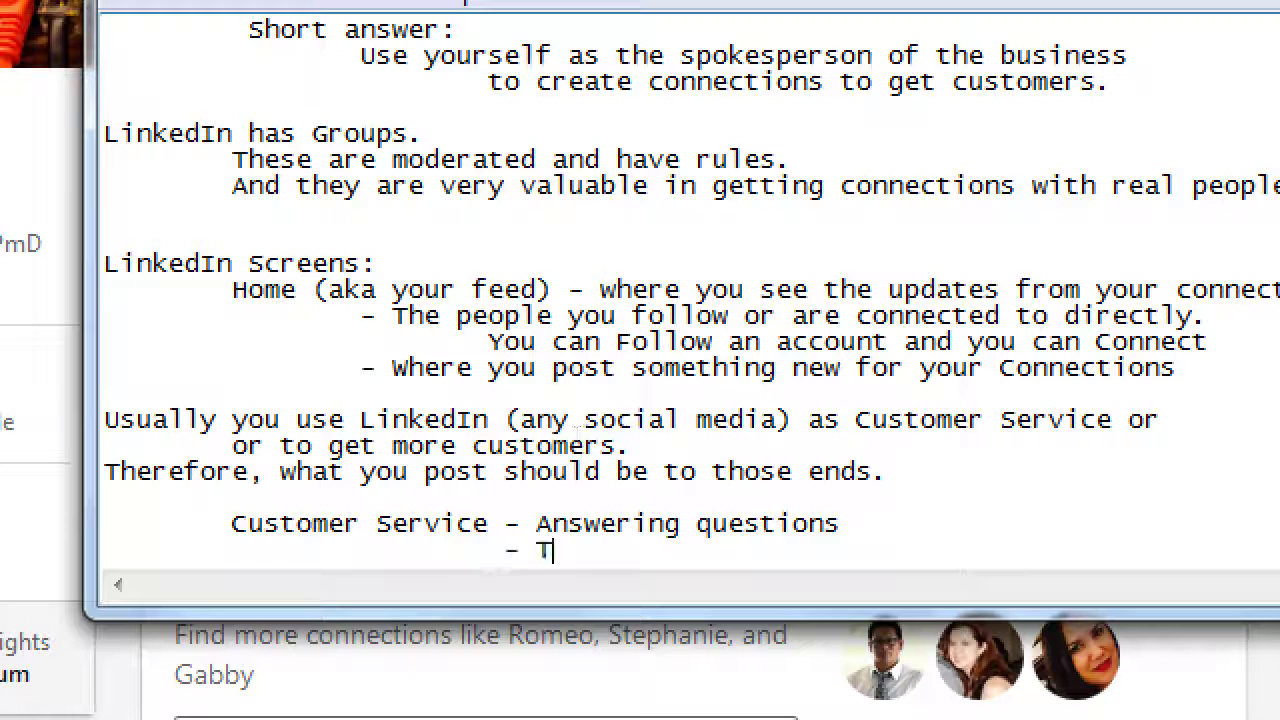
pyautogui.write('rying to fix an issue')
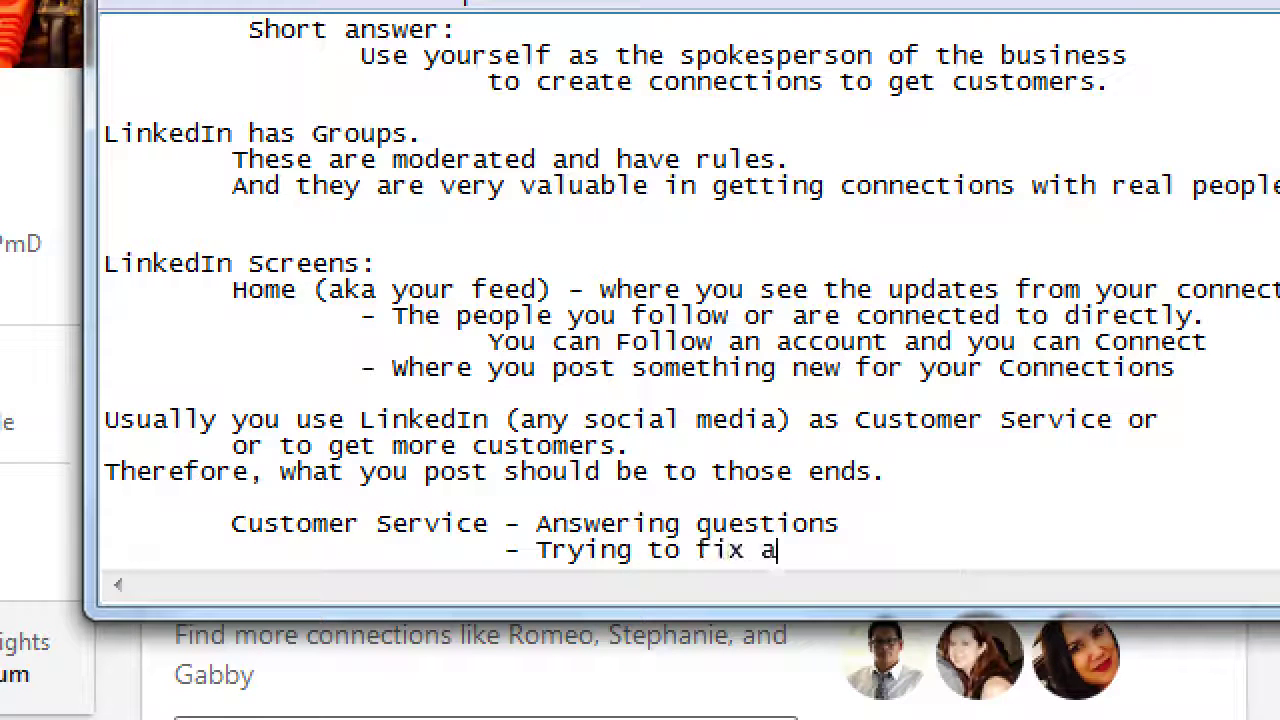
# Add another aligned Customer Service sub-item reading "- Giving something free, to, maybe, get something back"
pyautogui.press('Return')
pyautogui.press('Tab')
pyautogui.press('Tab')
pyautogui.press('Tab')
pyautogui.write('- Giving somet')
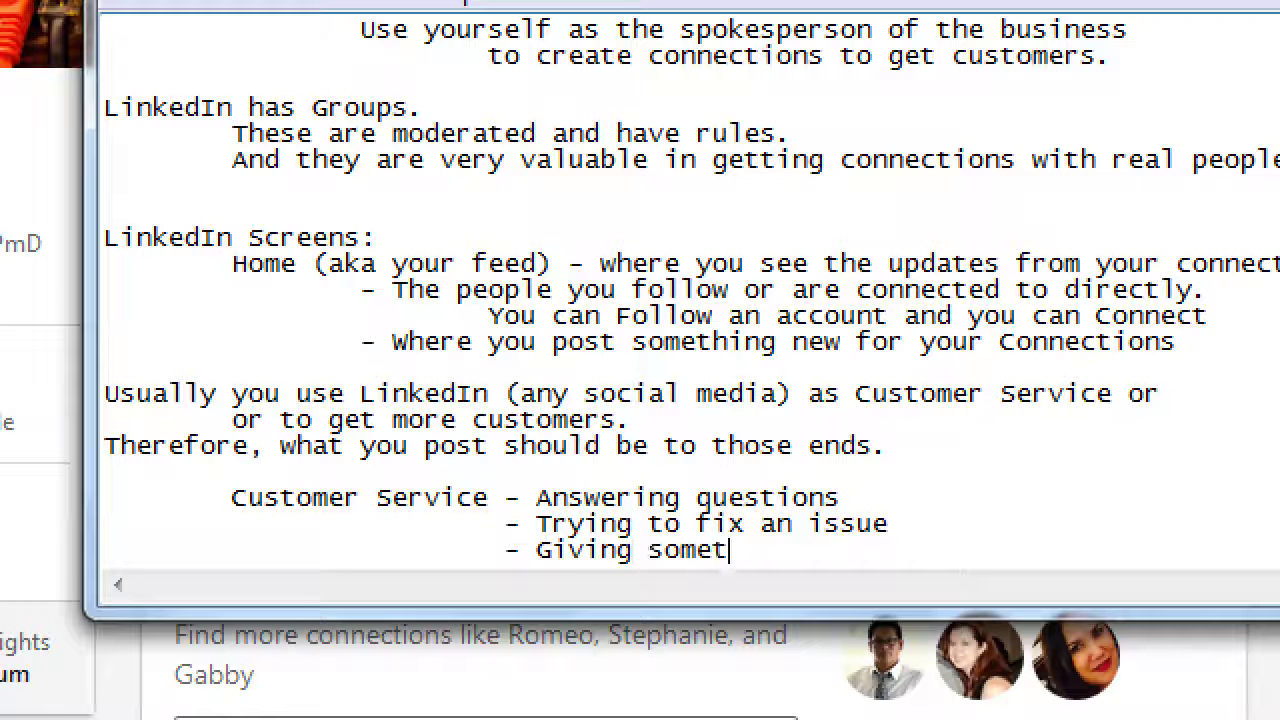
pyautogui.write('hing free, to ma')
pyautogui.press('BackSpace')
pyautogui.press('BackSpace')
pyautogui.press('BackSpace')
pyautogui.write(', maybe, get somet')
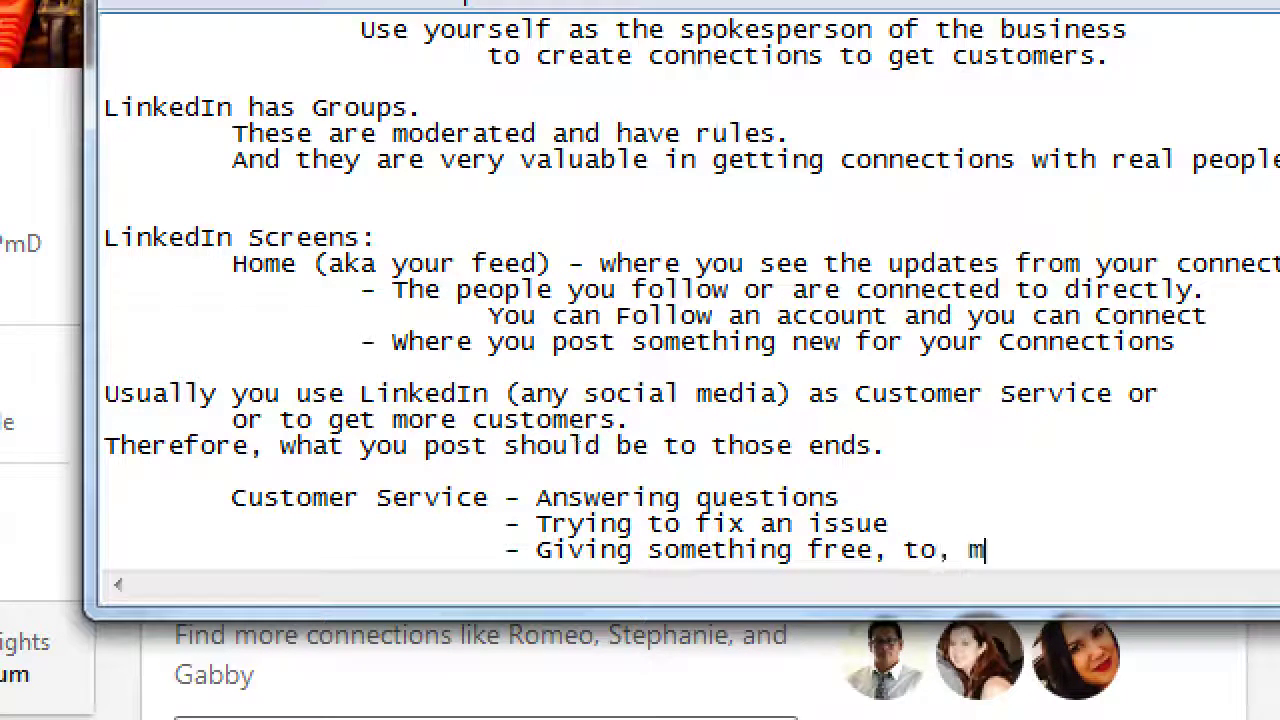
pyautogui.write('hing back')
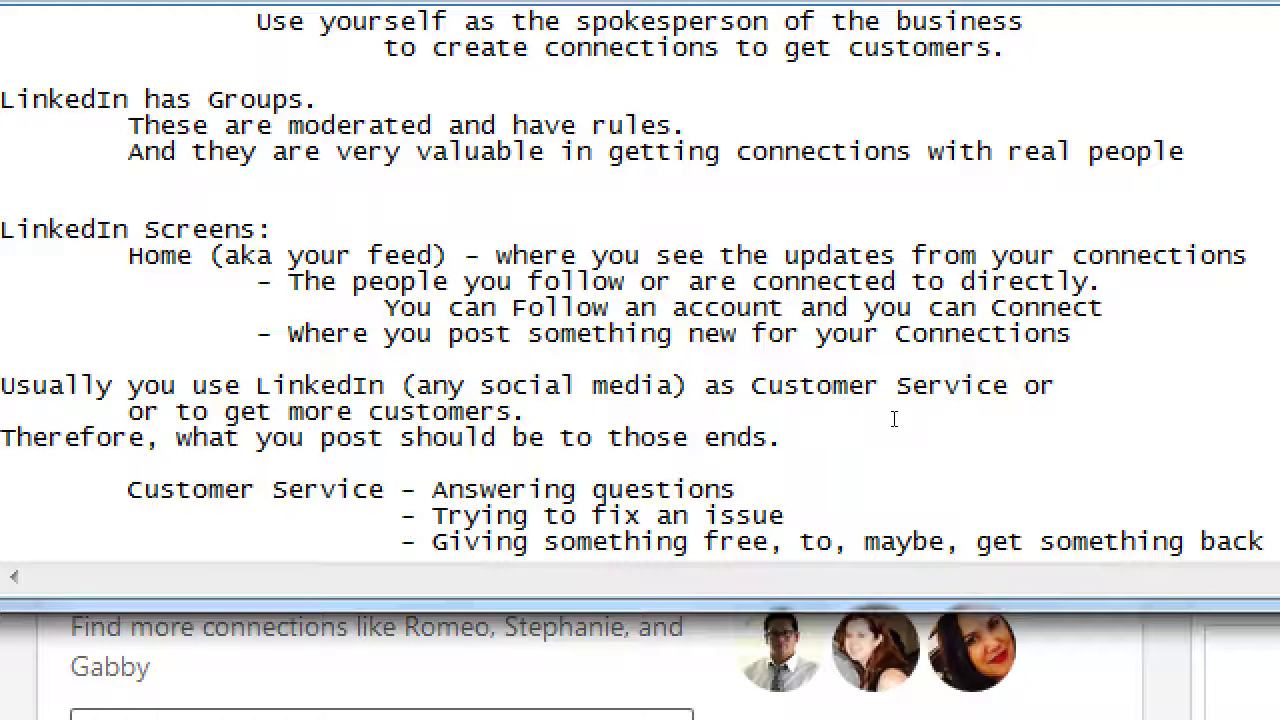
# After a blank line, add an indented "Example:" line with the presenter's first name followed by "is trying to get more Web Design clients"
pyautogui.press('Return')
pyautogui.press('Tab')
pyautogui.press('Tab')
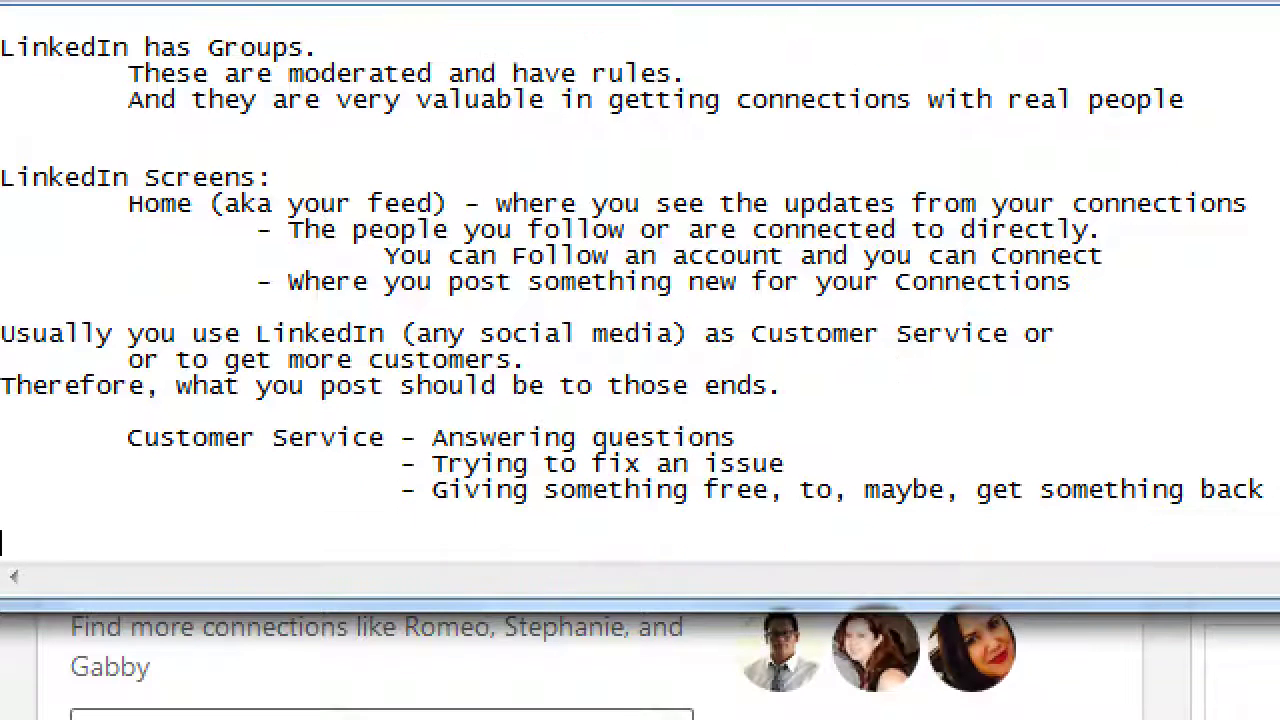
pyautogui.write('Example:')
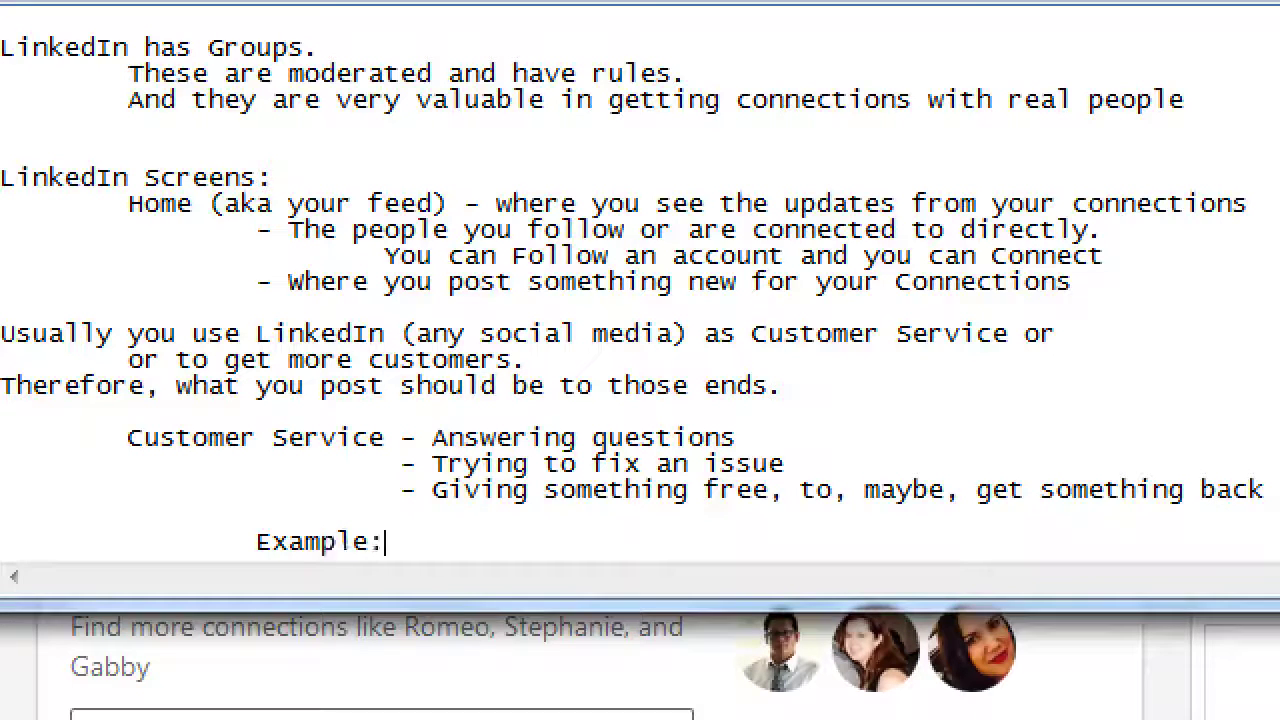
pyautogui.write(' Victor si tryin')
pyautogui.hotkey('ctrl', 'shift', 'Left')
pyautogui.hotkey('ctrl', 'shift', 'Left')
pyautogui.write('is try8')
pyautogui.press('BackSpace')
pyautogui.write('ing to get more ')
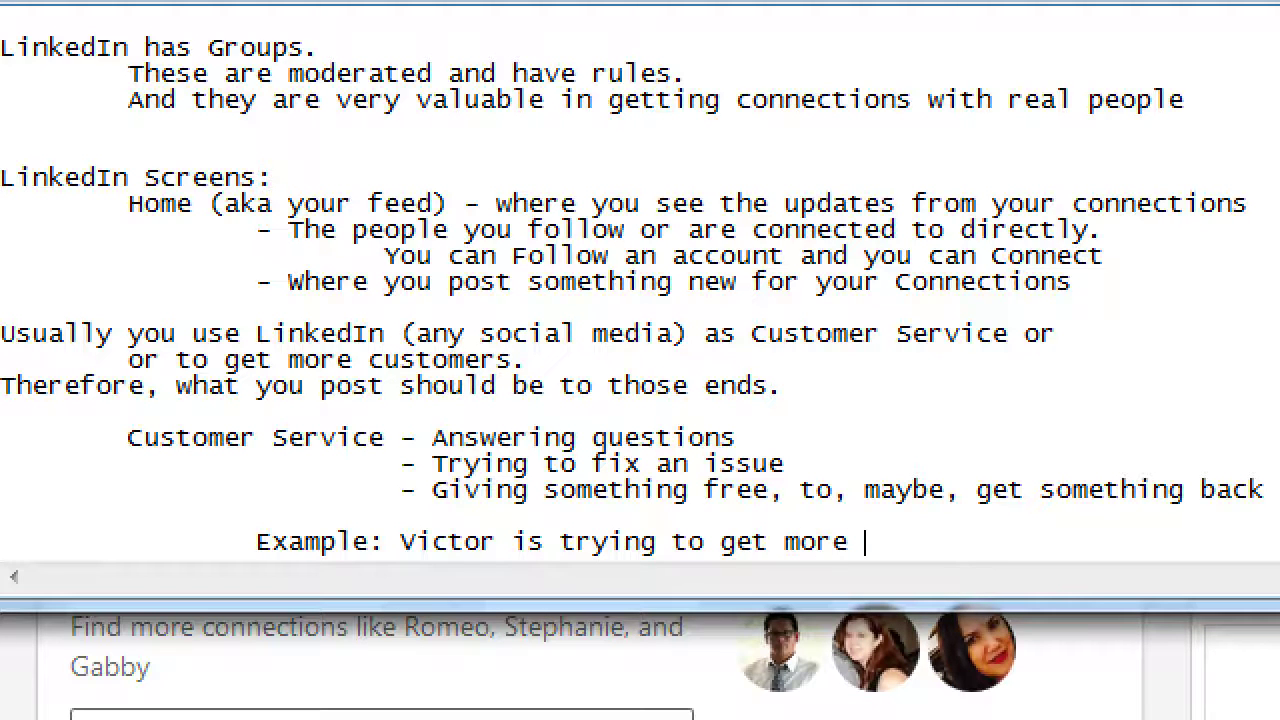
pyautogui.write('Web Design clients')
# Below the example, add the further indented line "On LinkedIn, he shares tutorials on basic web design"
pyautogui.press('Return')
pyautogui.press('Tab')
pyautogui.press('Tab')
pyautogui.press('Tab')
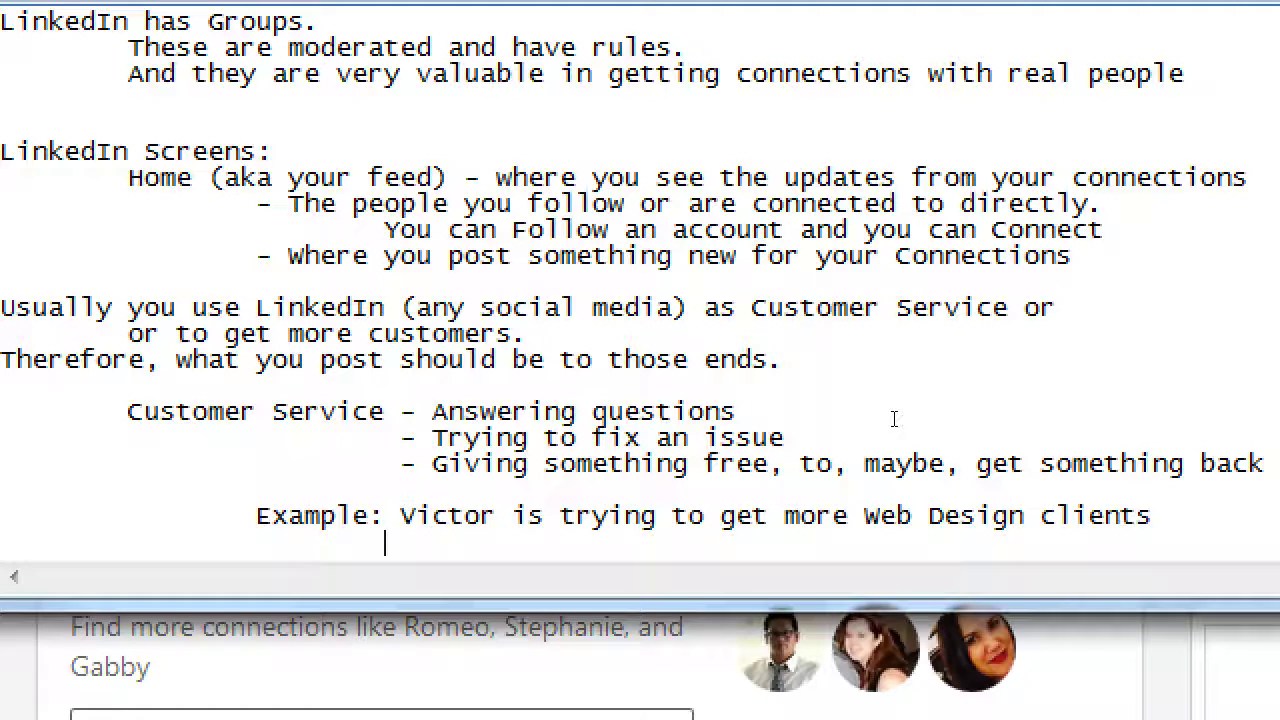
pyautogui.write('On LinkedIn')
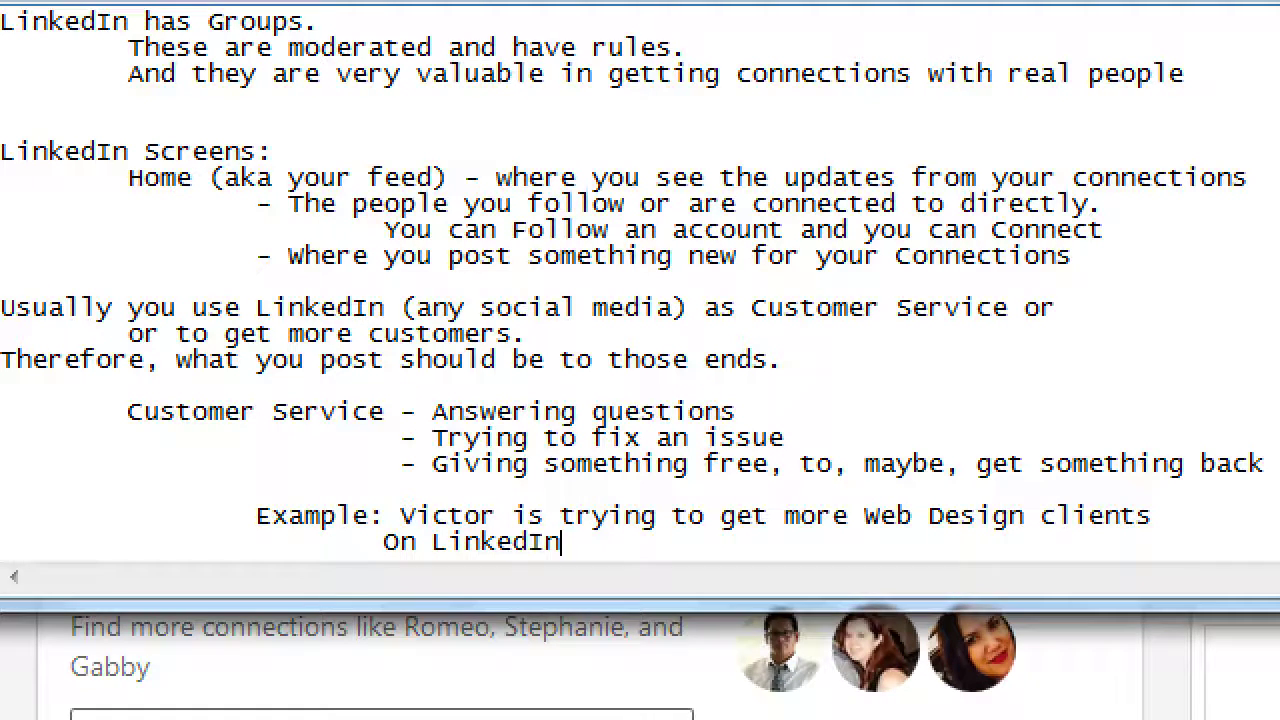
pyautogui.write(', he shares ttoria')
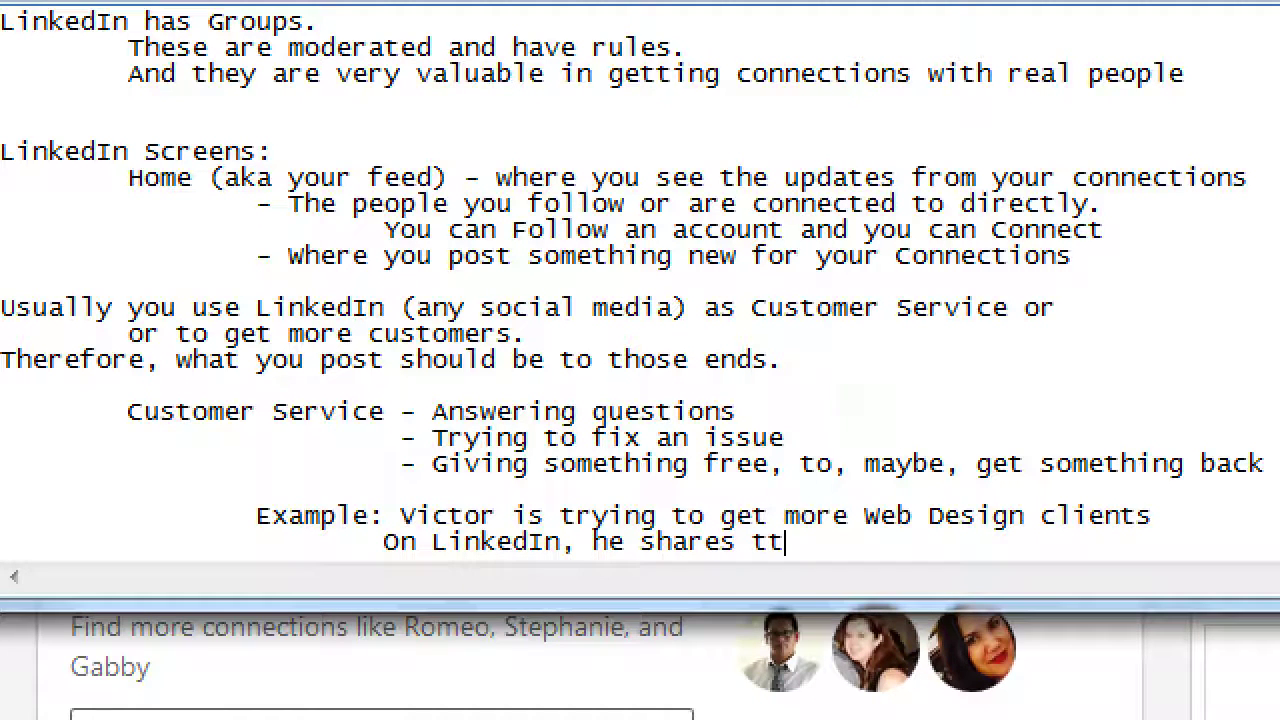
pyautogui.press('BackSpace')
pyautogui.press('BackSpace')
pyautogui.press('BackSpace')
pyautogui.press('BackSpace')
pyautogui.press('BackSpace')
pyautogui.write('utor')
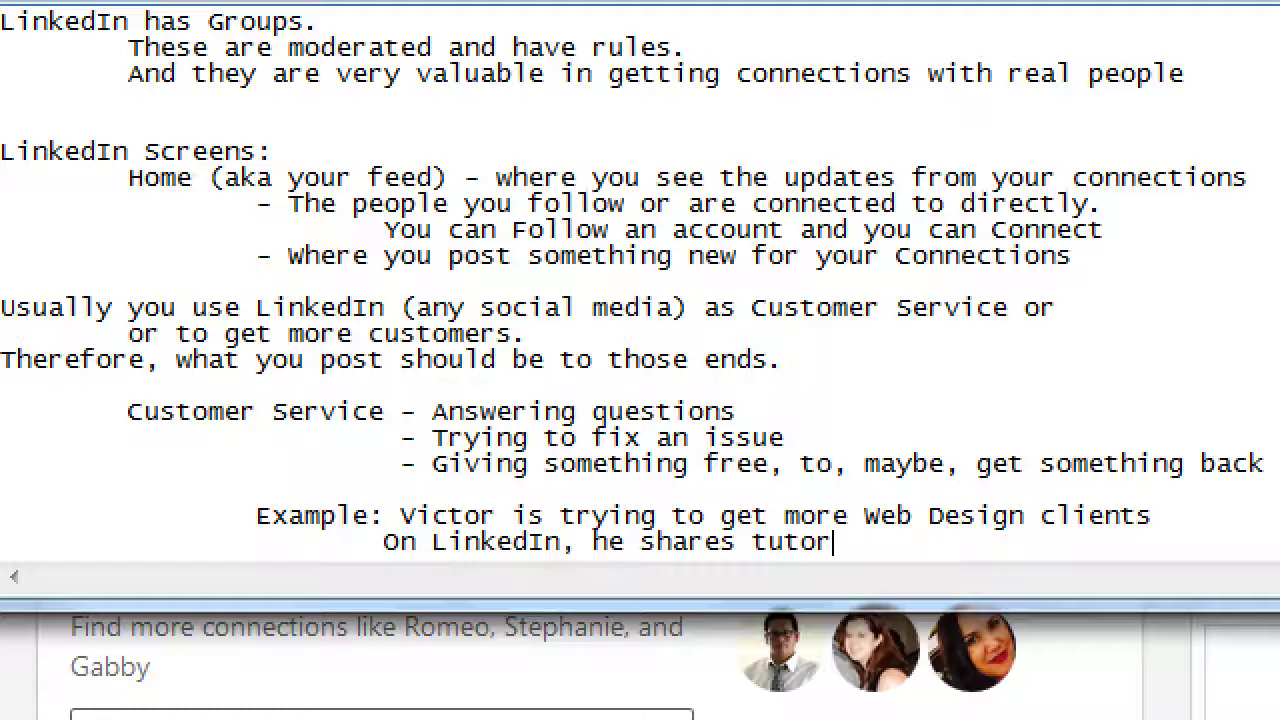
pyautogui.write('ials on basic')
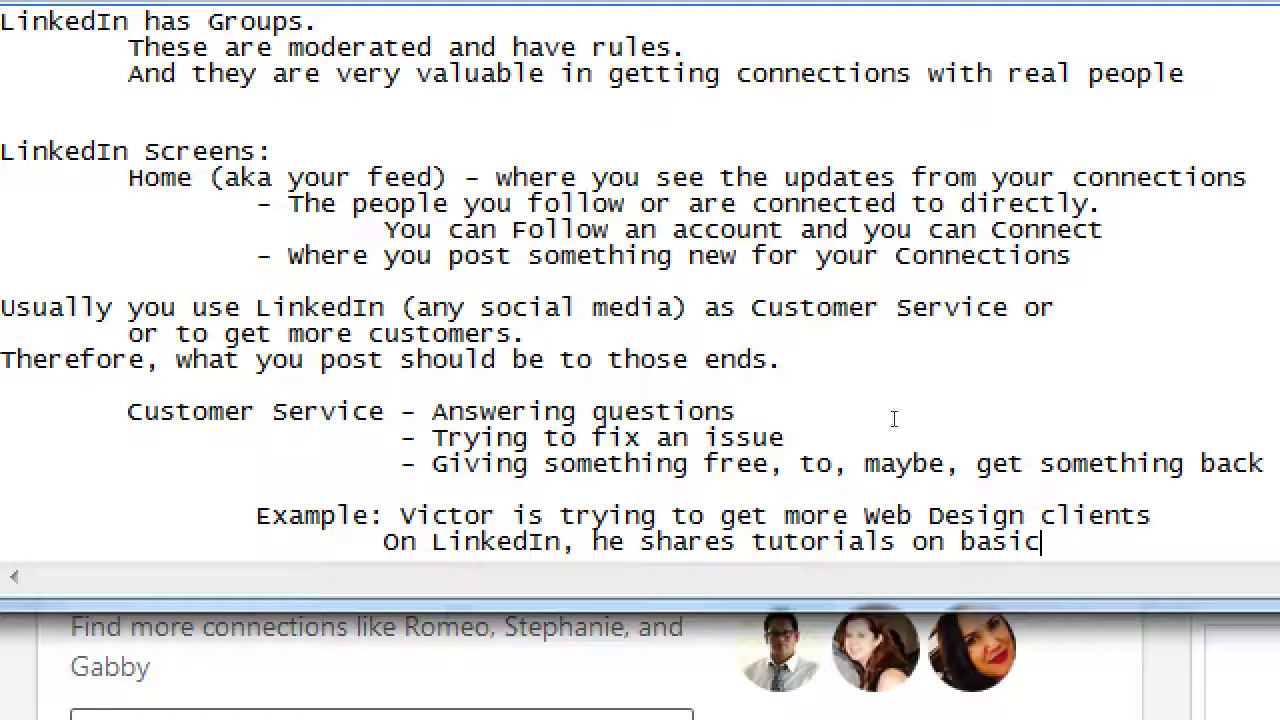
pyautogui.write(' web design')
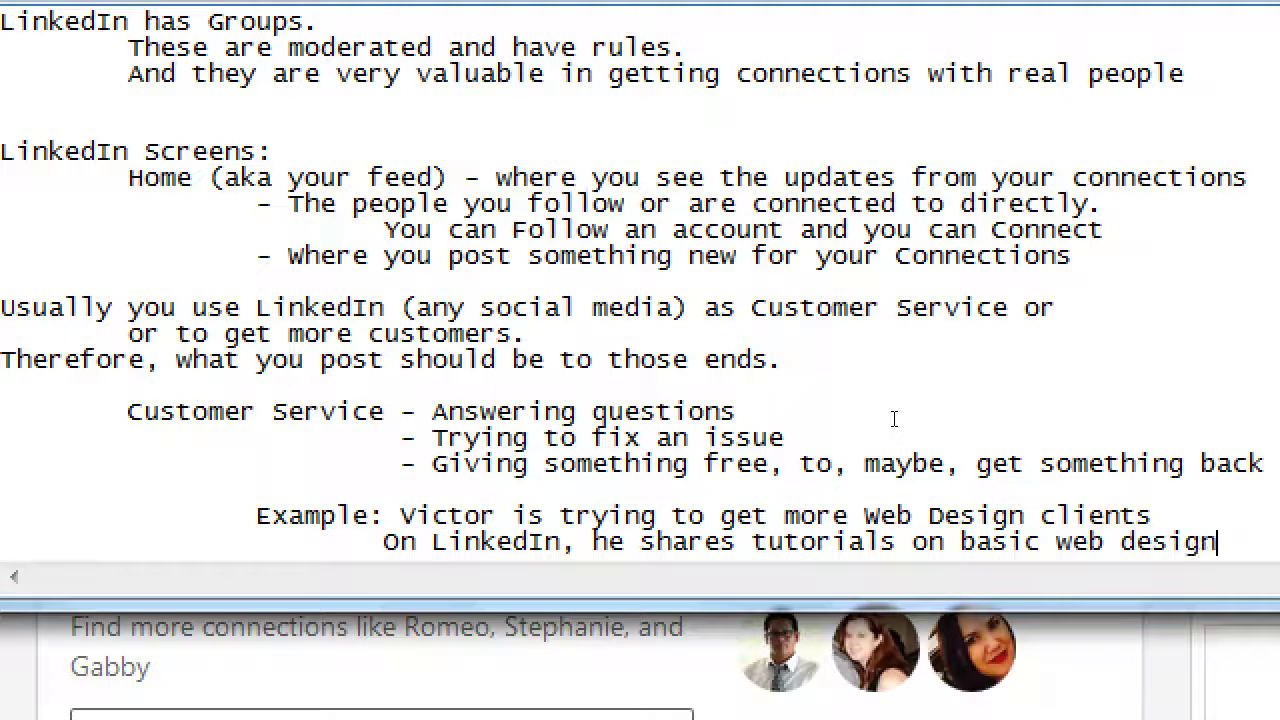
# Add the equally indented line "That could lead to people finding his posts and reaching"
pyautogui.press('Return')
pyautogui.press('Tab')
pyautogui.press('Tab')
pyautogui.press('Tab')
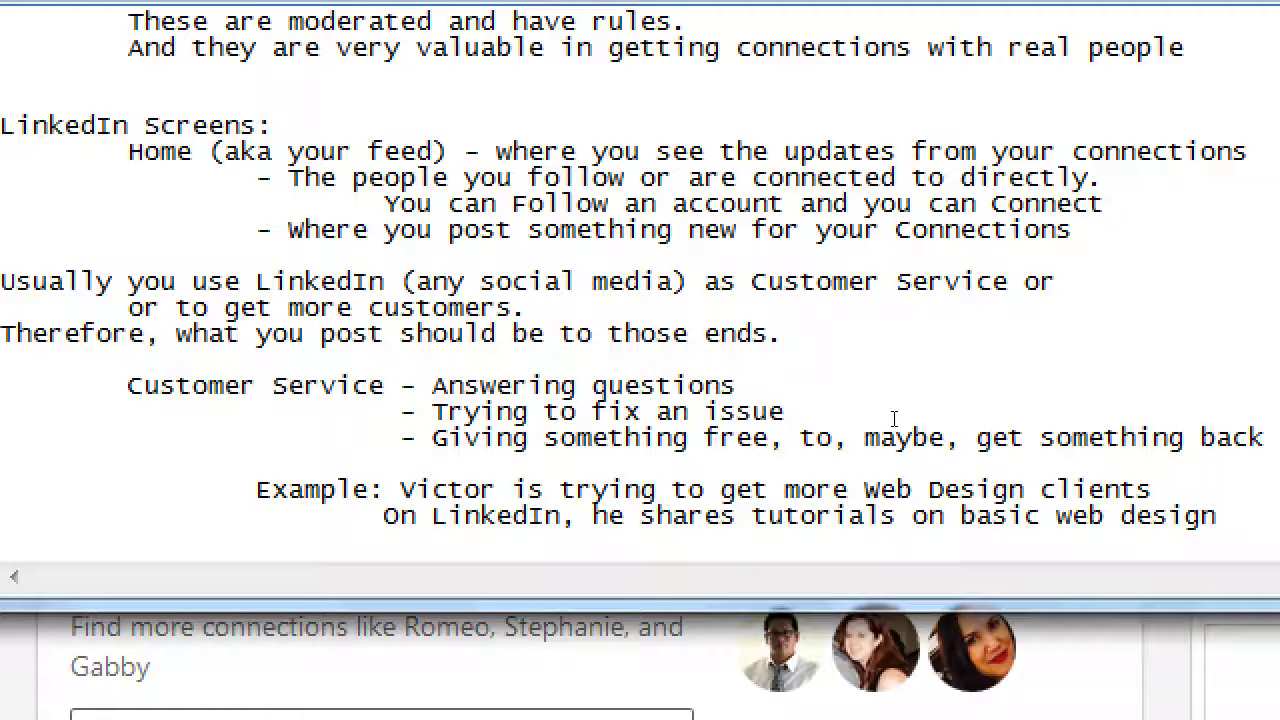
pyautogui.write('That could lead l')
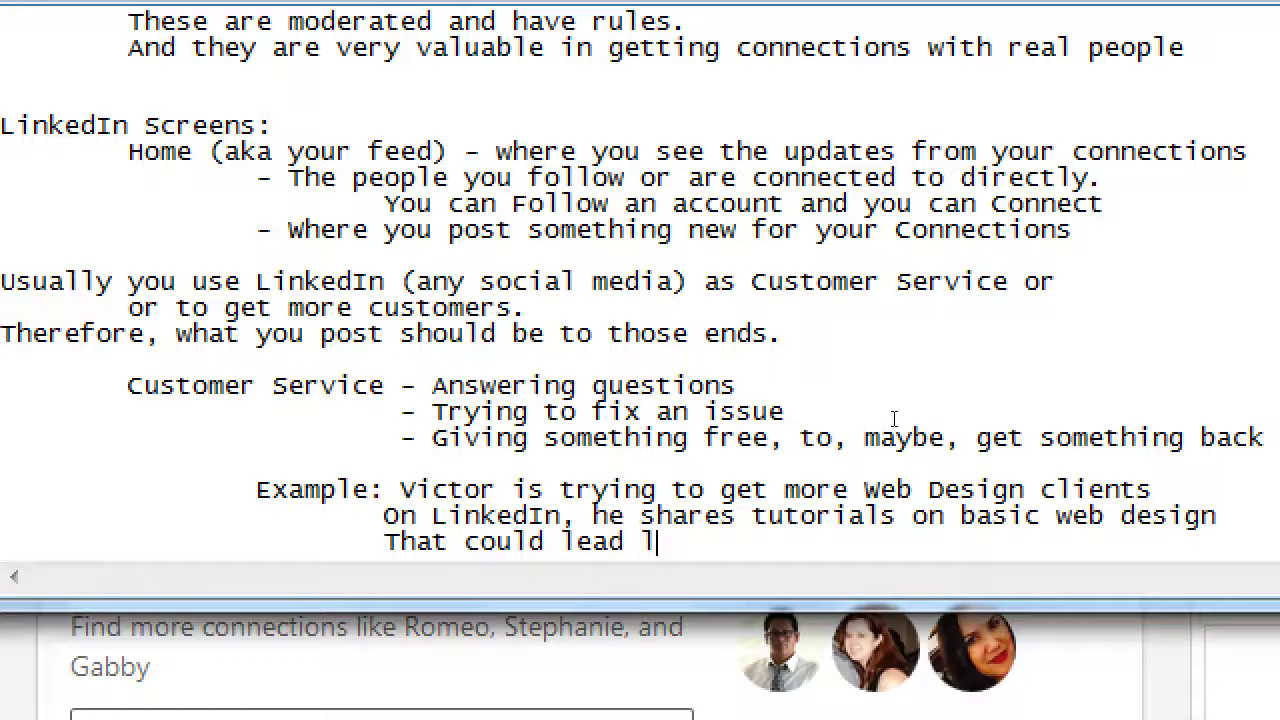
pyautogui.press('BackSpace')
pyautogui.write('to pepole')
pyautogui.press('BackSpace')
pyautogui.press('BackSpace')
pyautogui.press('BackSpace')
pyautogui.press('BackSpace')
pyautogui.write('ople finding ')
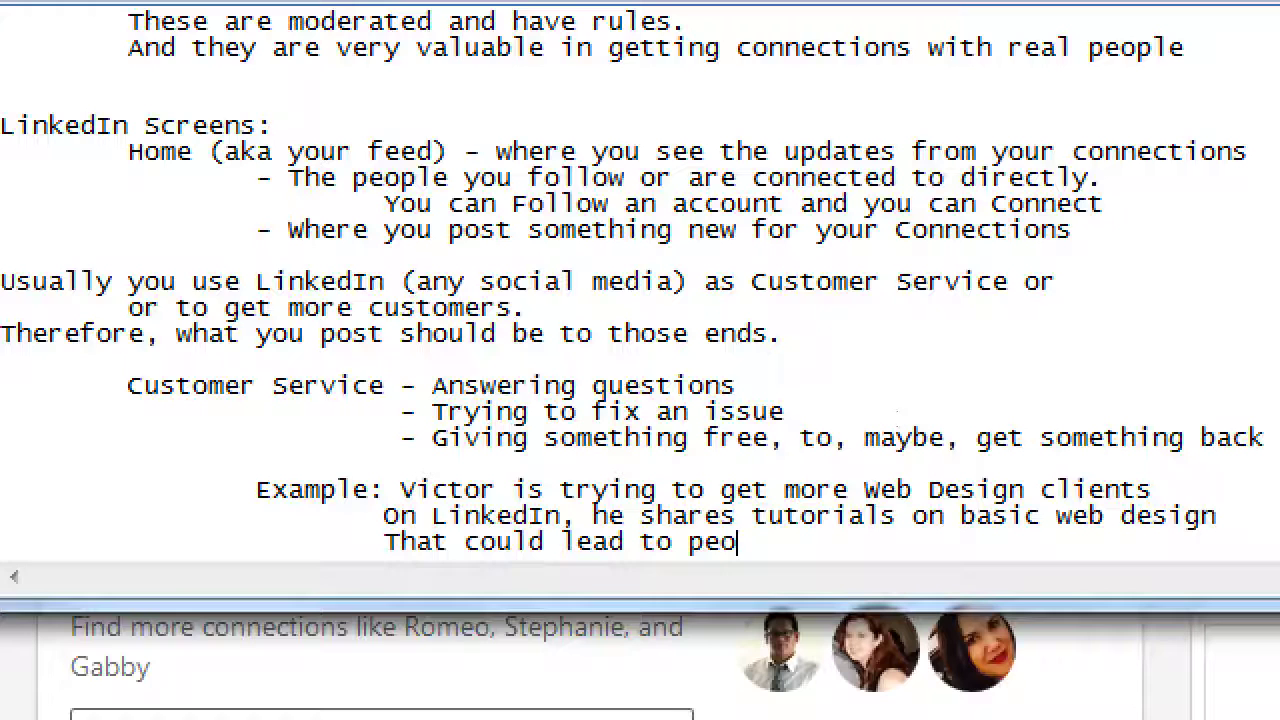
pyautogui.write('his')
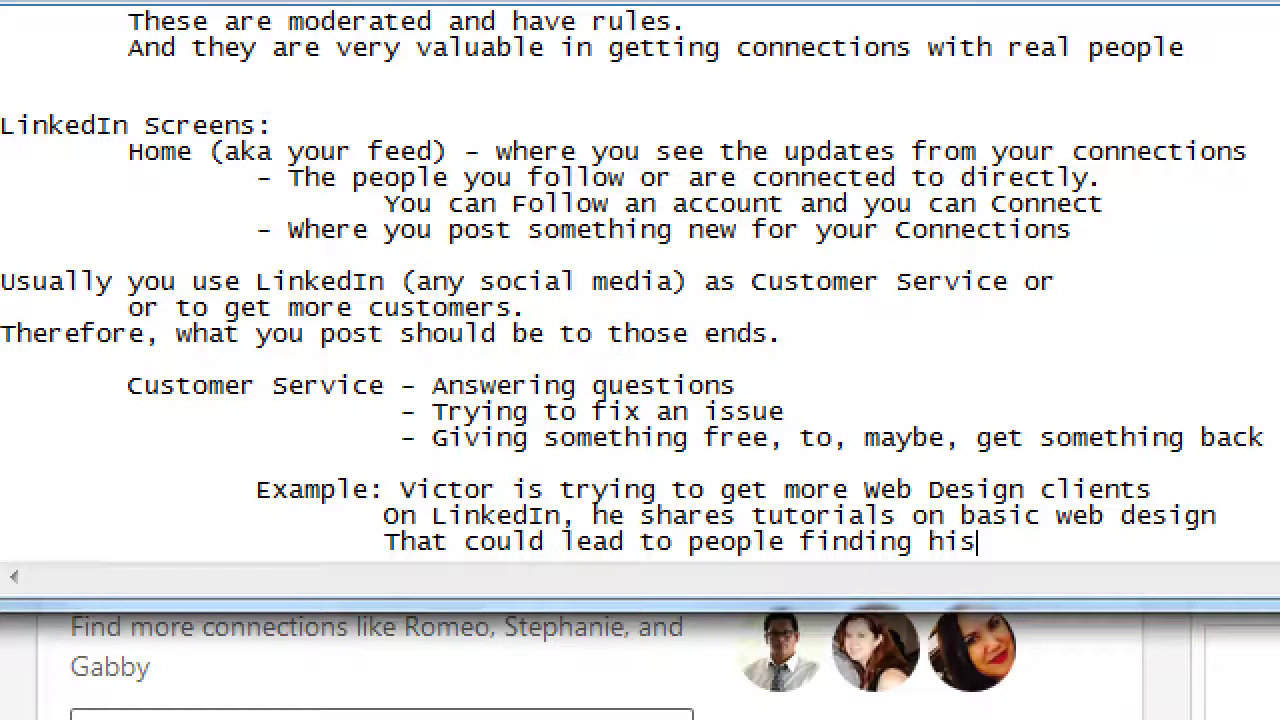
pyautogui.write(' posts and reaching')
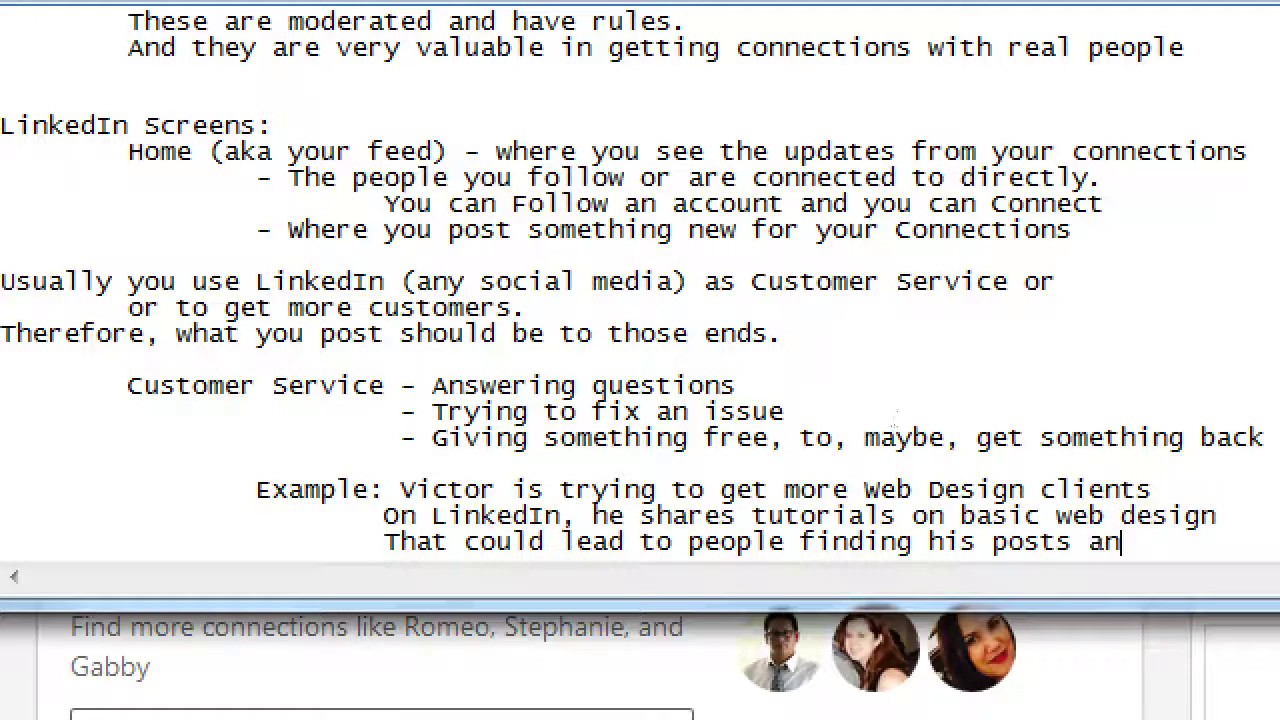
# Continue the web design example on an indented line reading "out to him regarding hiring his company for web design"
pyautogui.press('Return')
pyautogui.press('Tab')
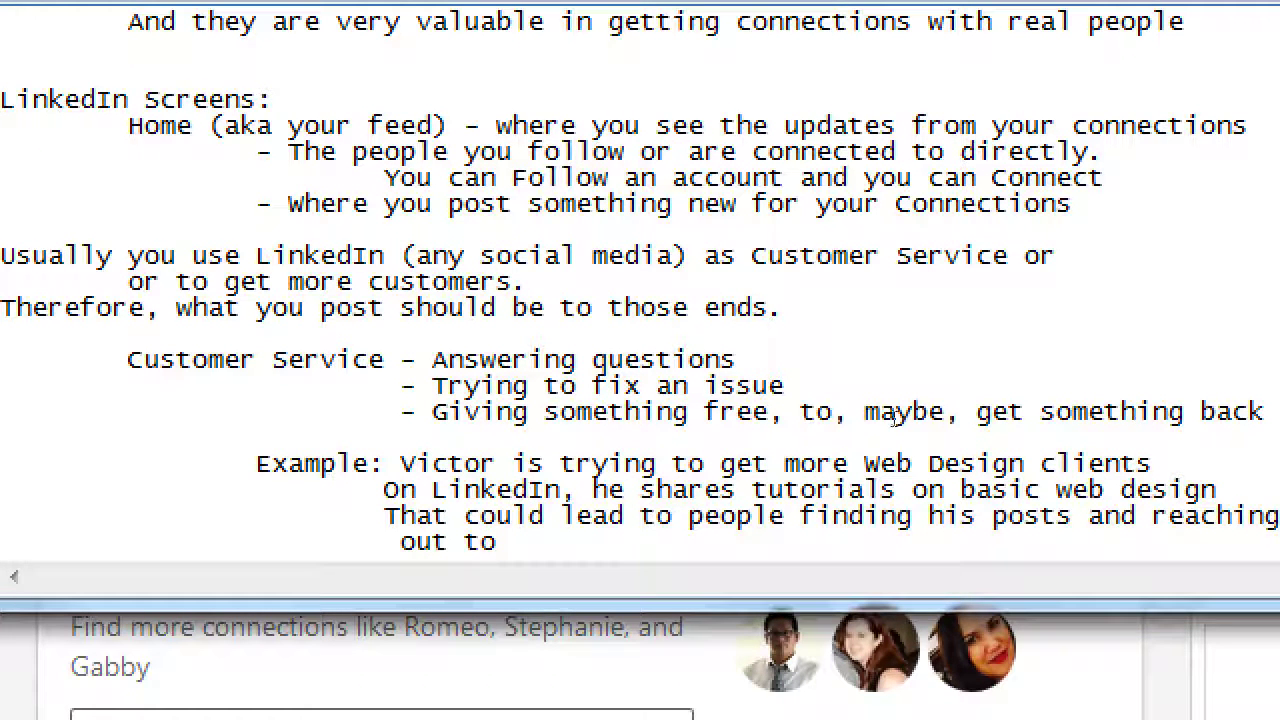
pyautogui.write('him regarding')
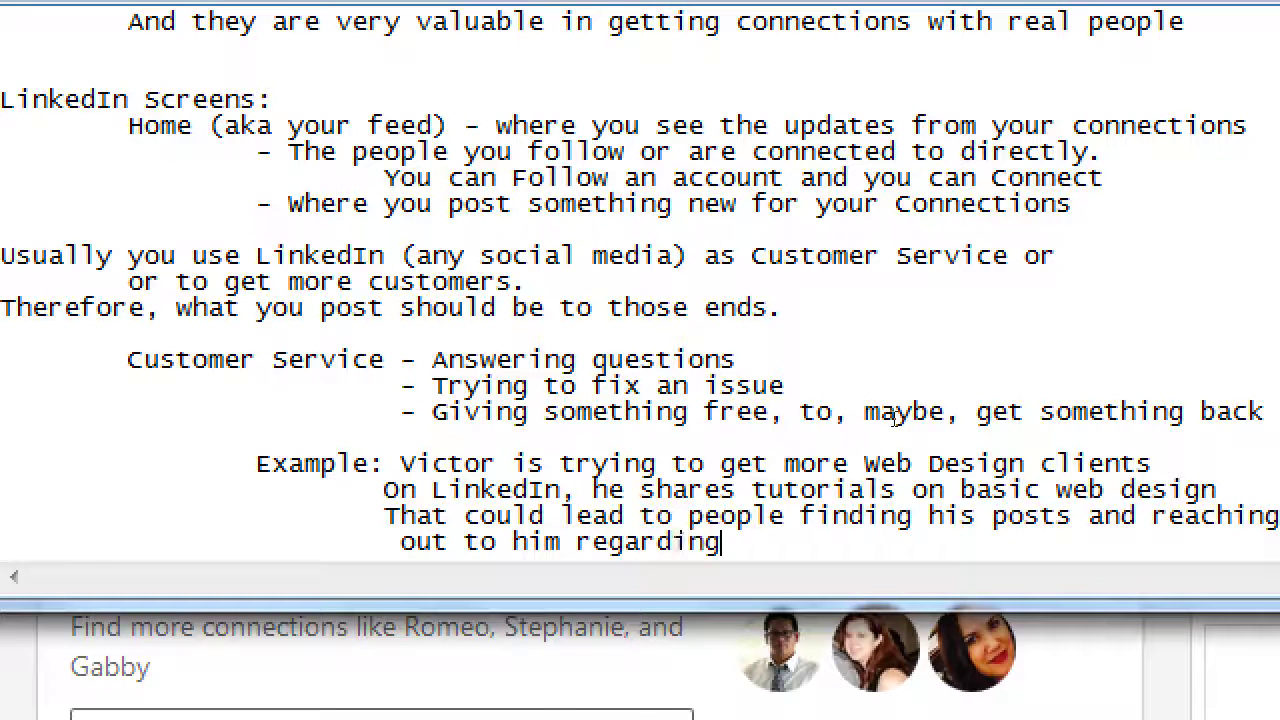
pyautogui.write(' hiring his compnay')
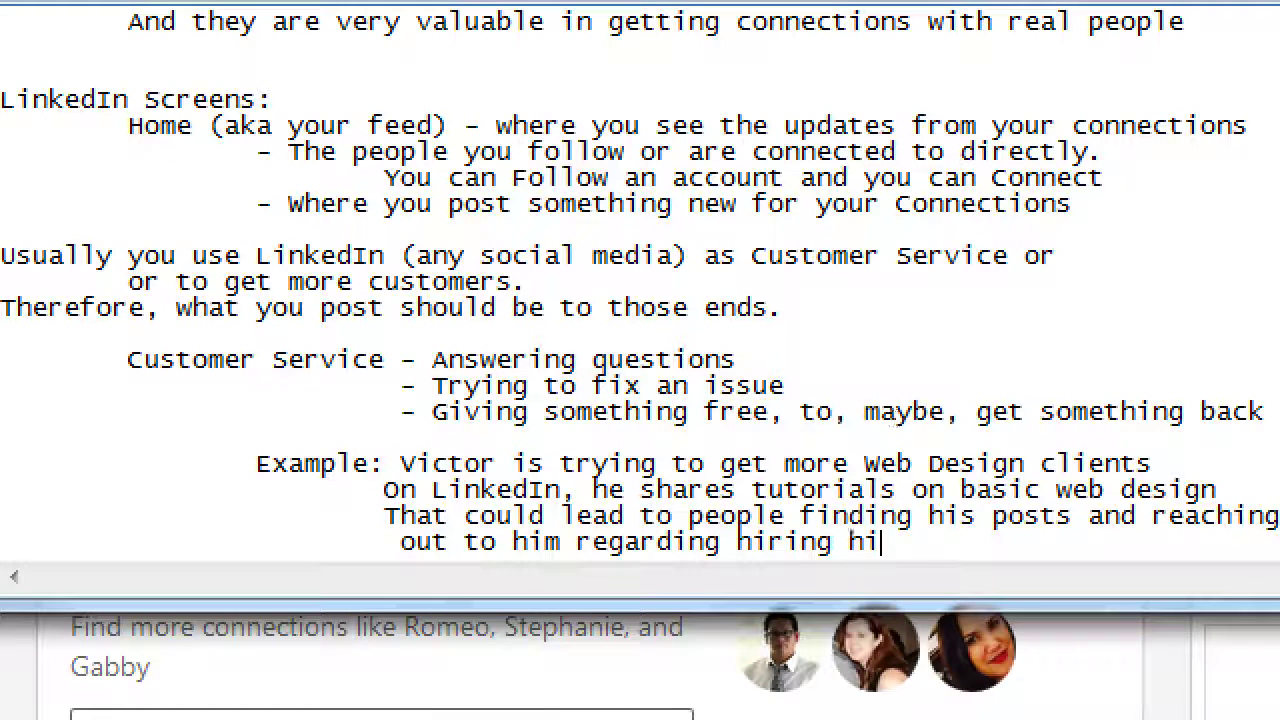
pyautogui.press('BackSpace')
pyautogui.press('BackSpace')
pyautogui.press('BackSpace')
pyautogui.write('any for web d')
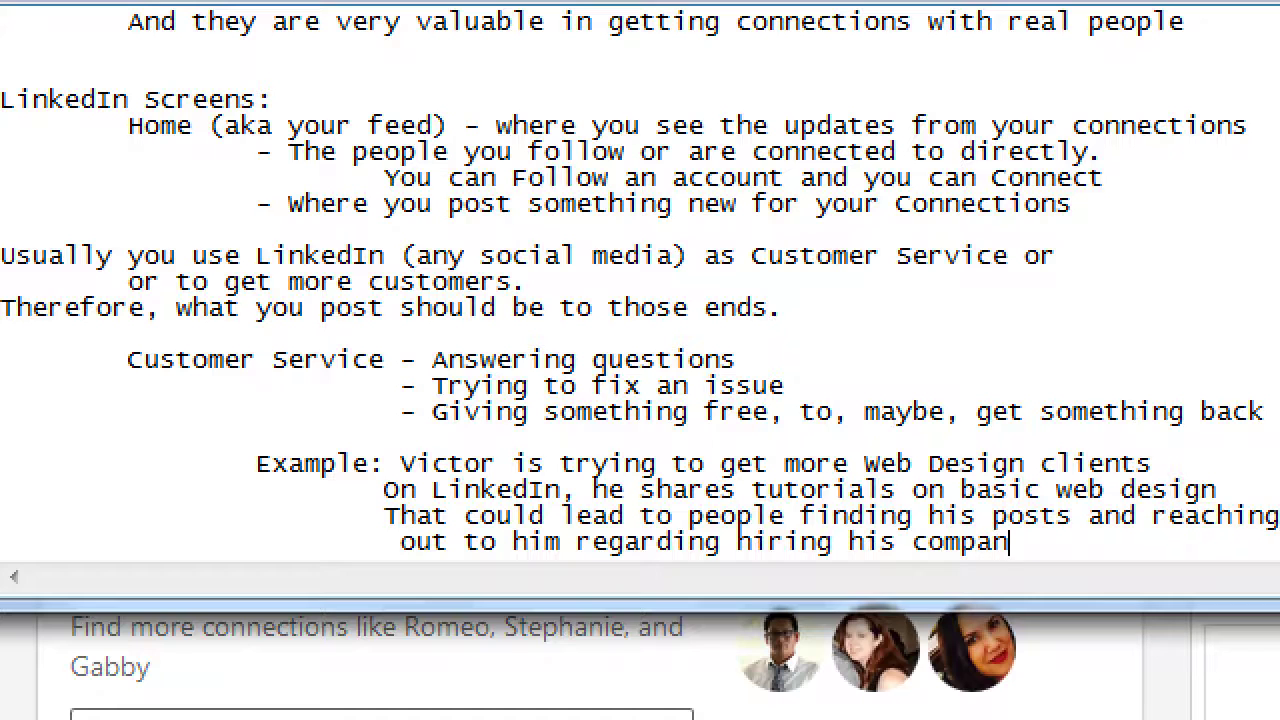
pyautogui.write('esign')
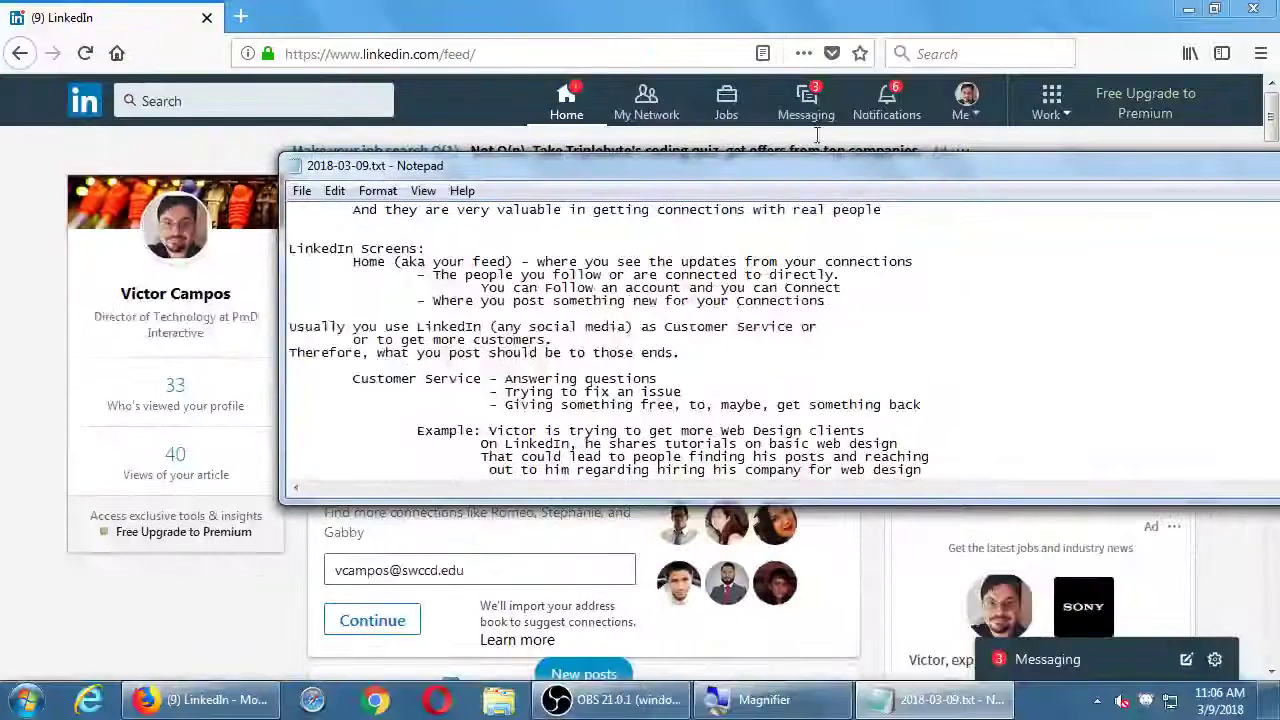
# Switch to Firefox and open pmdinteractive.com in a new tab
pyautogui.hotkey('alt', 'Tab')
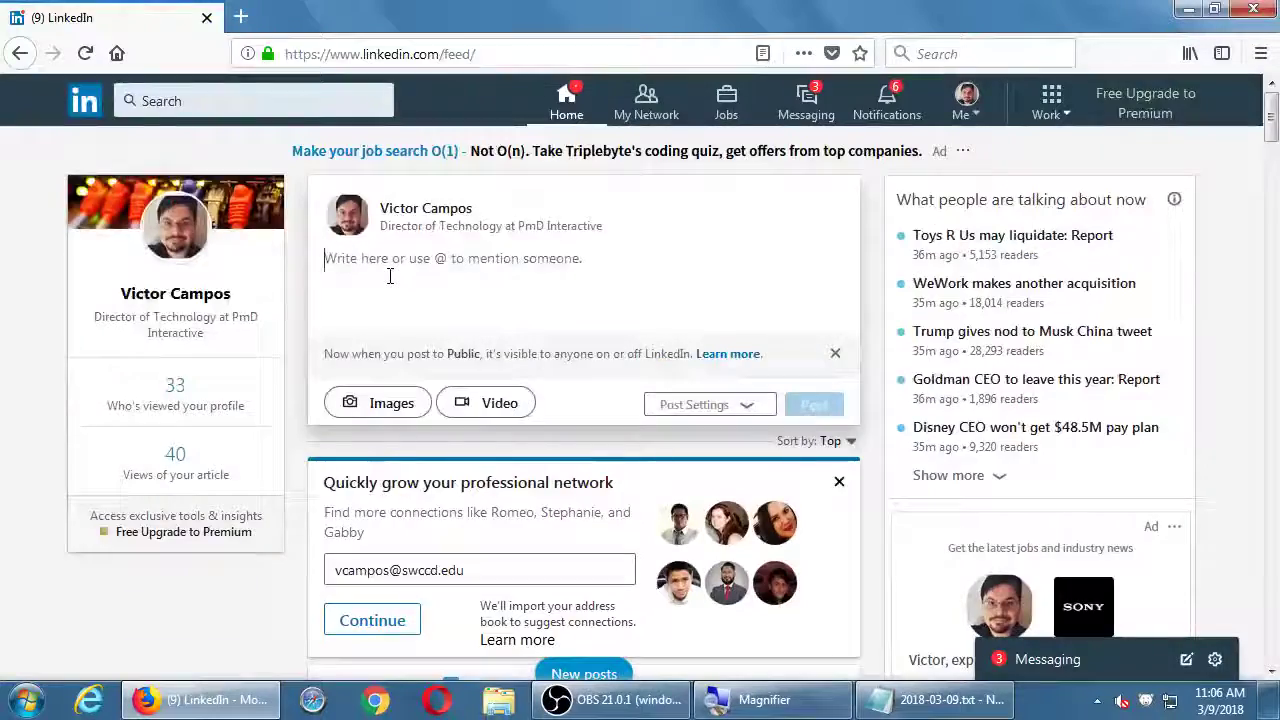
pyautogui.hotkey('ctrl', 't')
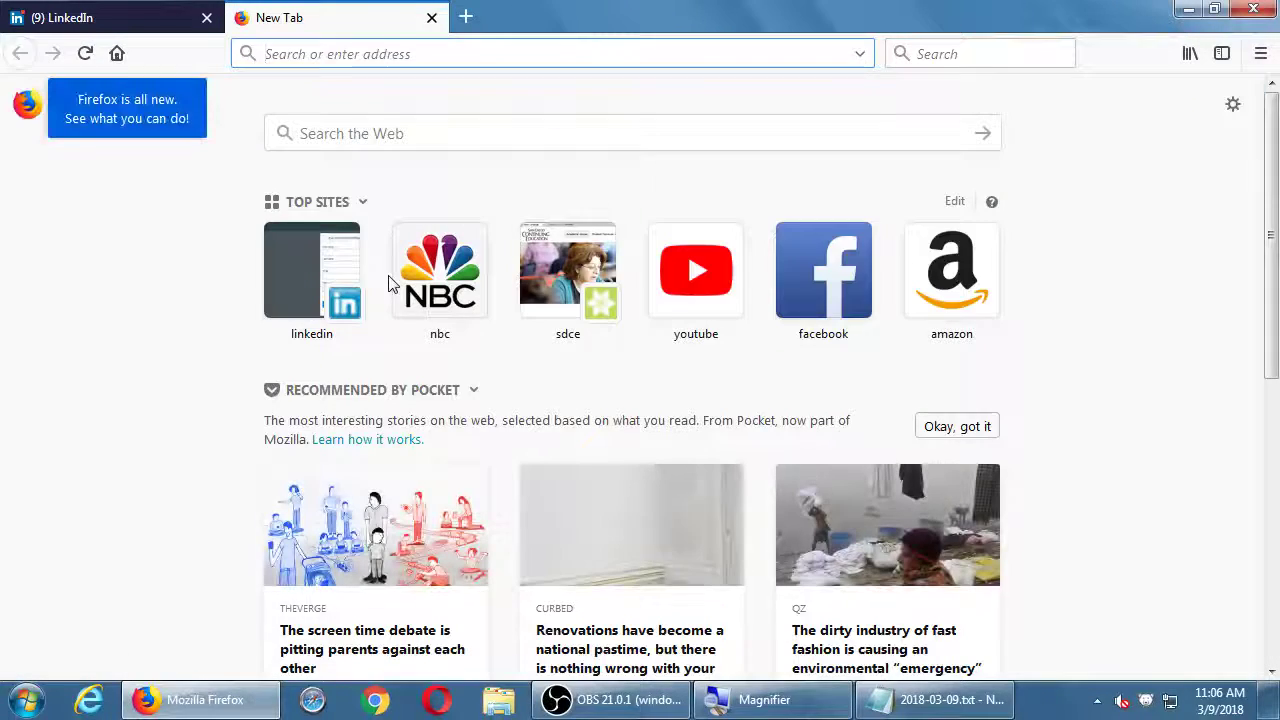
pyautogui.write('pmdinteractive.com')
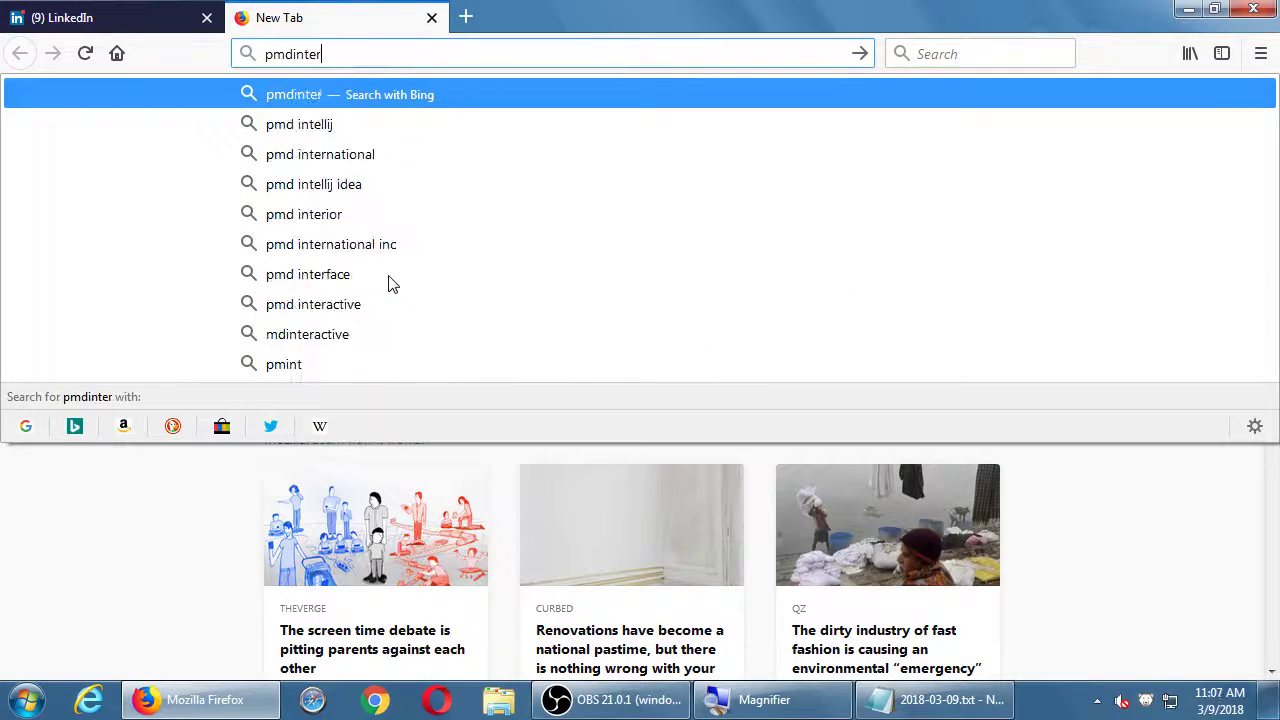
pyautogui.press('Return')
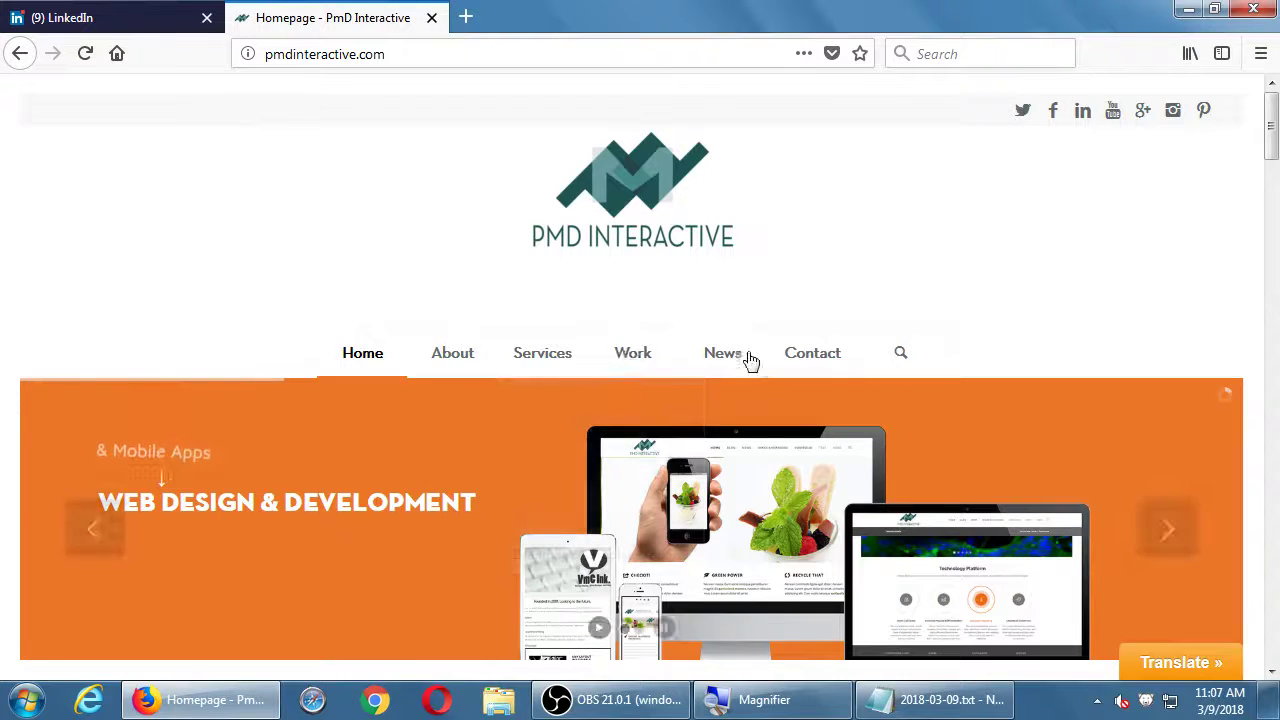
# Browse the site's News posts and open the article "The Best Screen Recording Software"
pyautogui.click(735, 362)
pyautogui.scroll(-3, 700, 400)
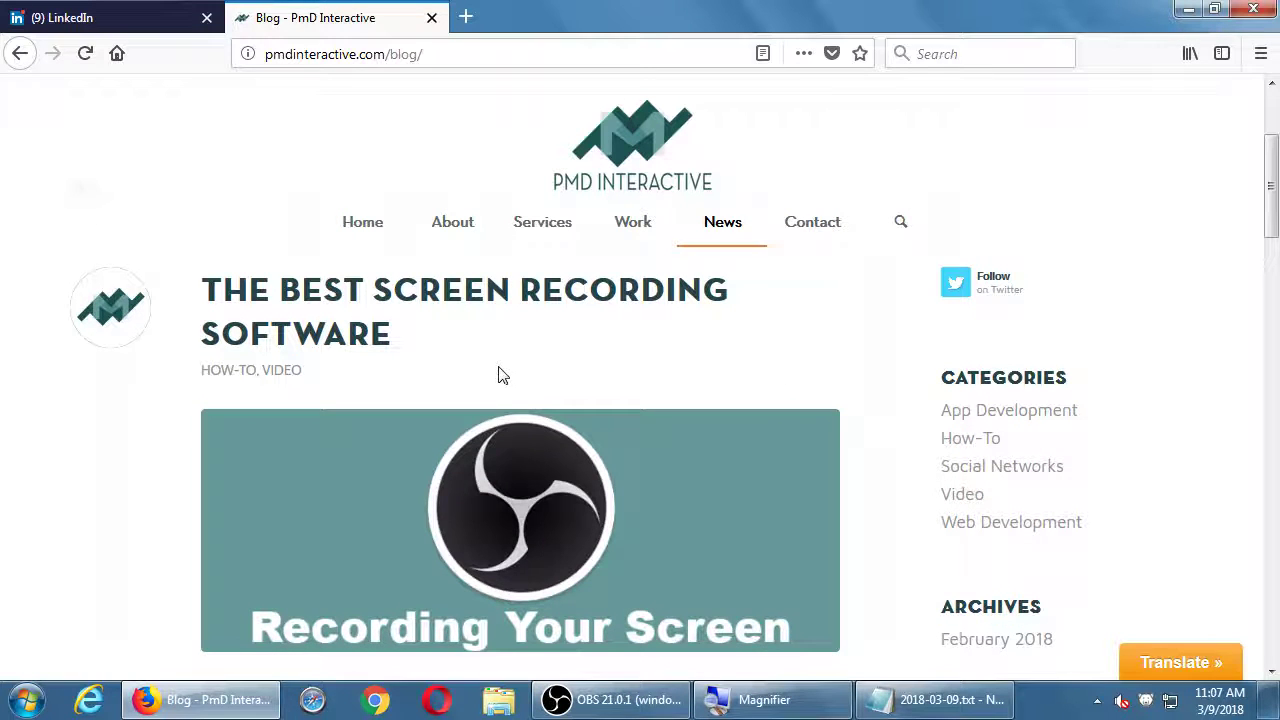
pyautogui.scroll(-5, 503, 375)
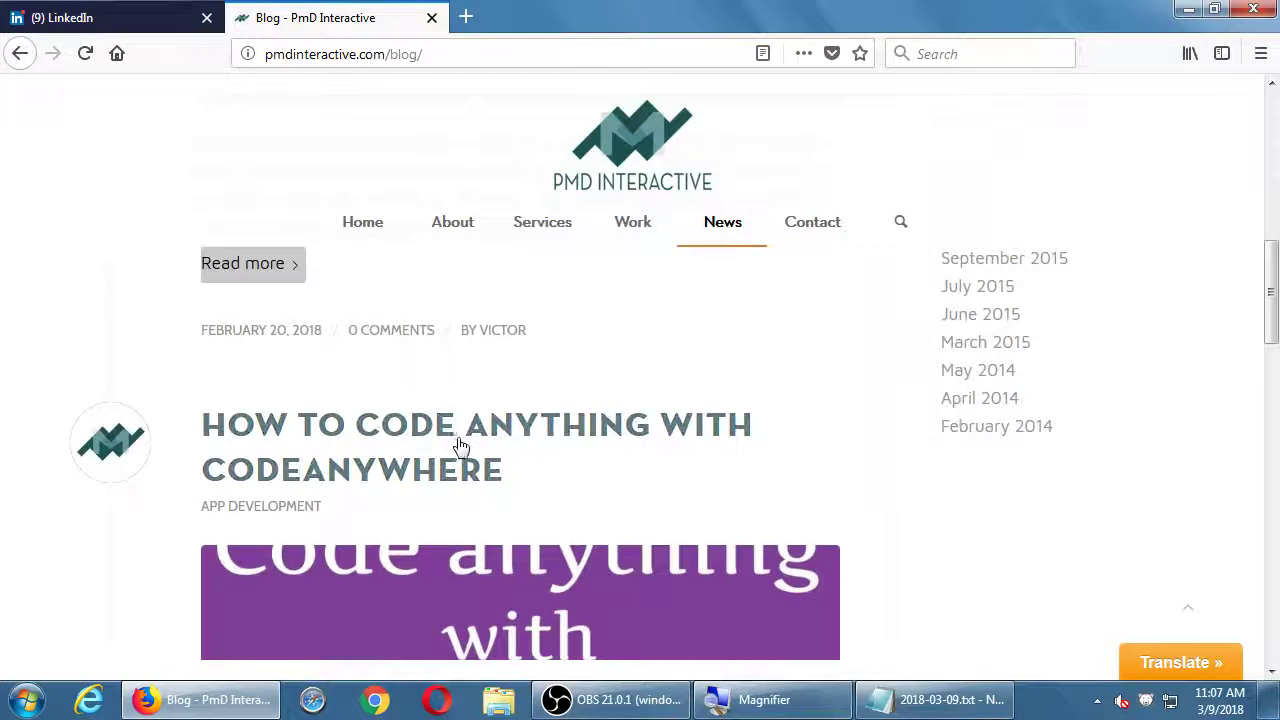
pyautogui.scroll(-5, 505, 461)
pyautogui.scroll(-3, 507, 470)
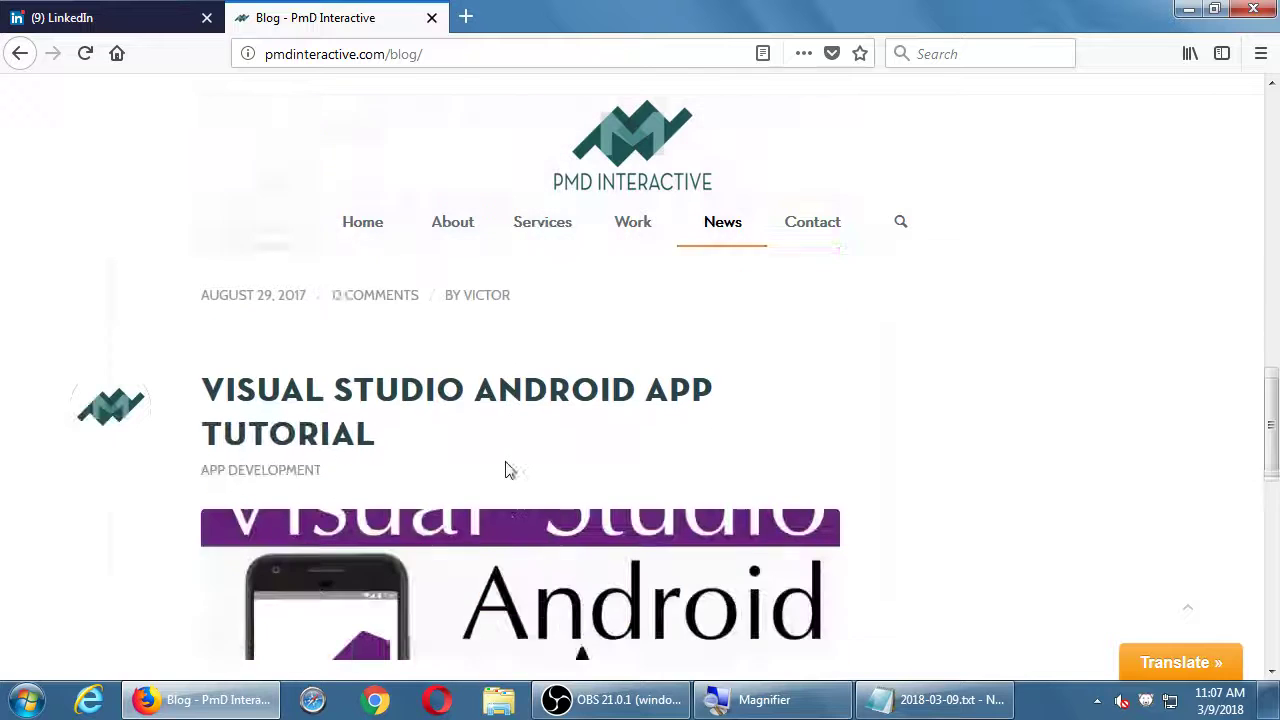
pyautogui.scroll(15, 404, 441)
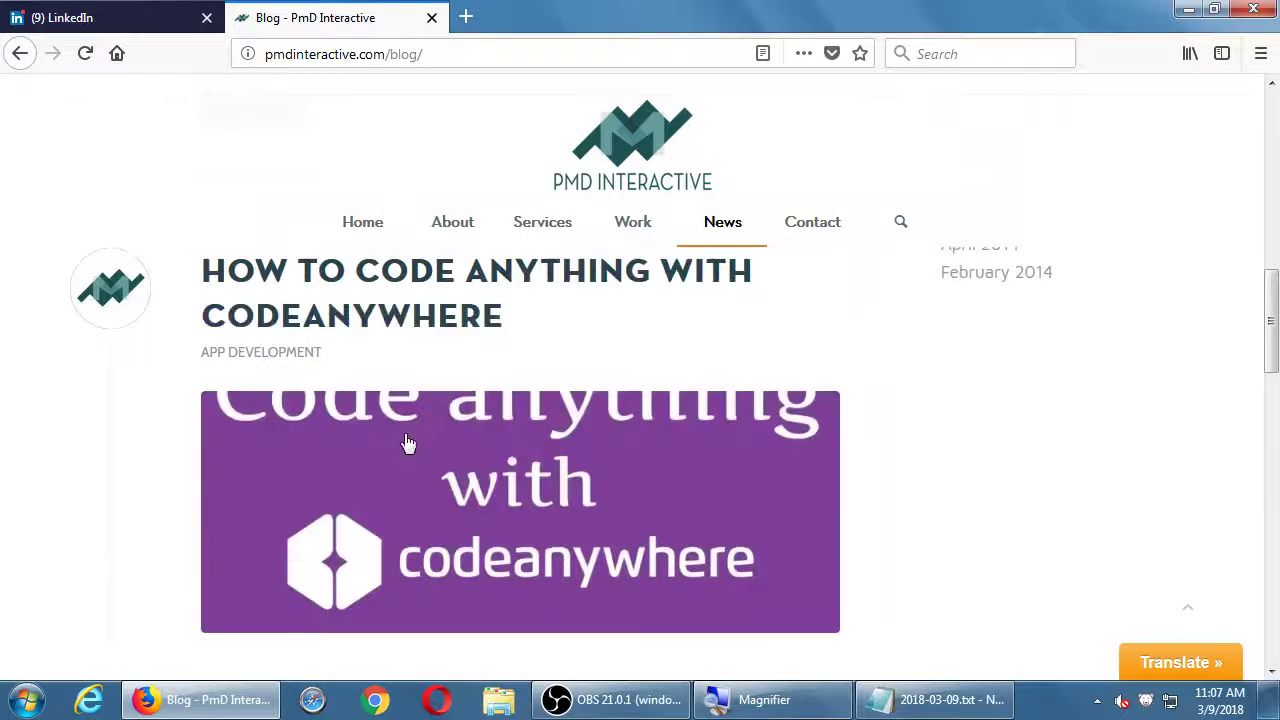
pyautogui.click(447, 529)
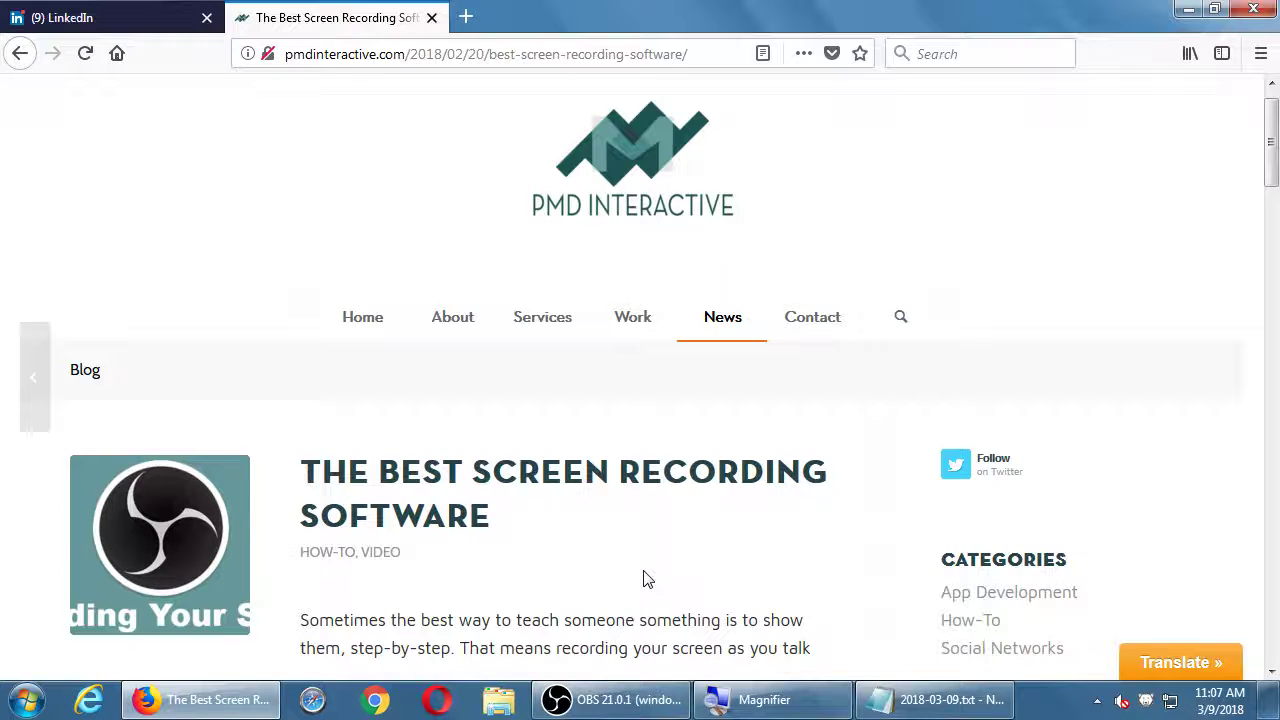
# Copy the article's web address and paste it into the new LinkedIn post
pyautogui.click(593, 54)
pyautogui.hotkey('ctrl', 'c')
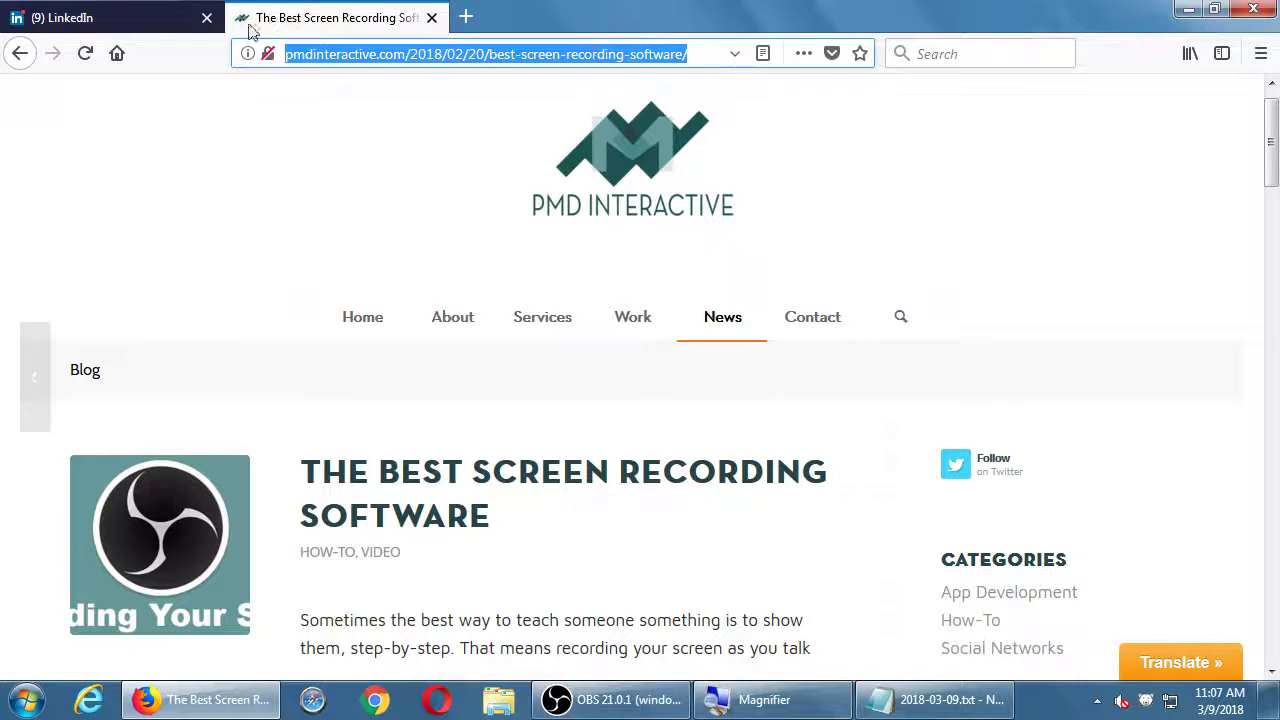
pyautogui.click(118, 20)
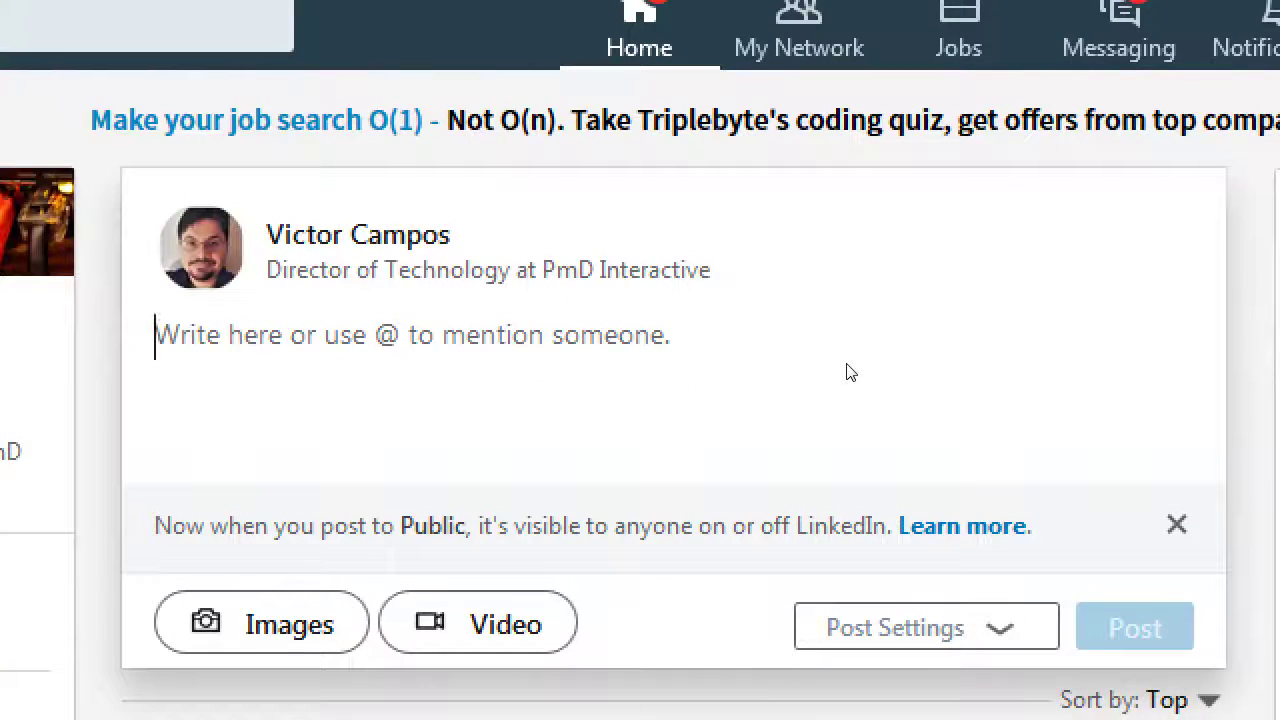
pyautogui.hotkey('ctrl', 'v')
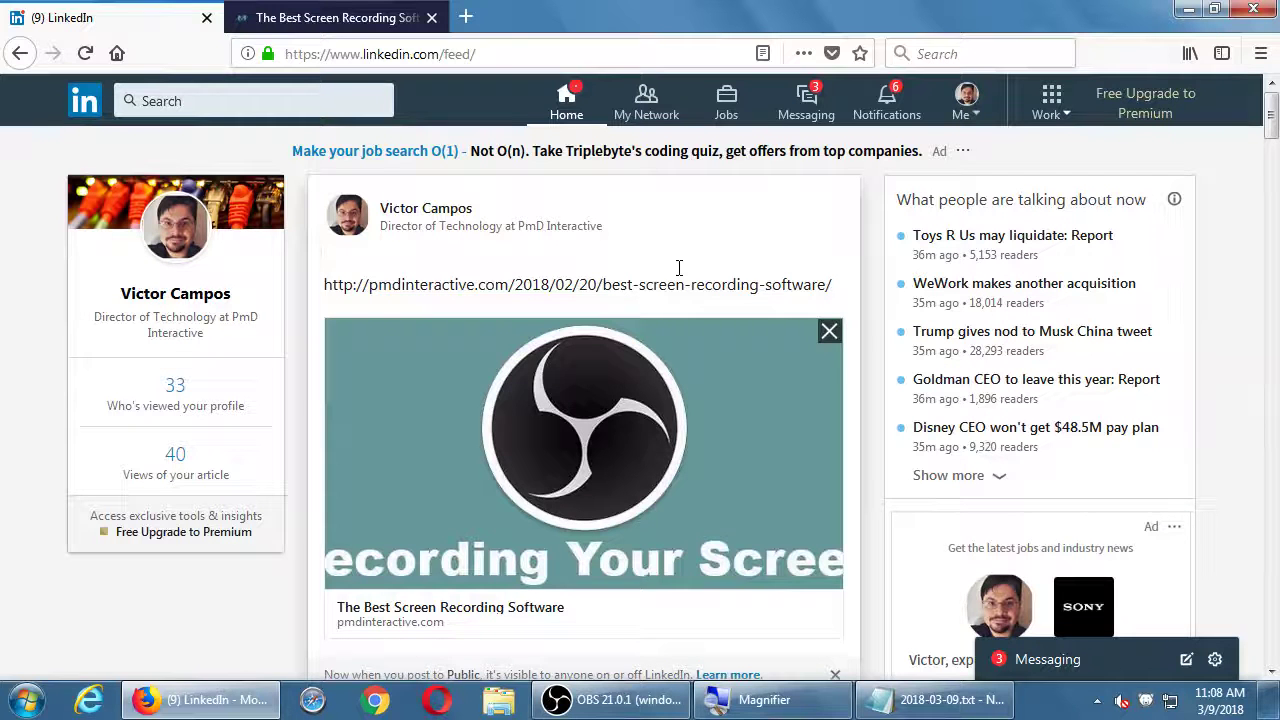
# Add space above the link and begin the post with "Looking for some great, free software to record your screen?"
pyautogui.press('super+plus')
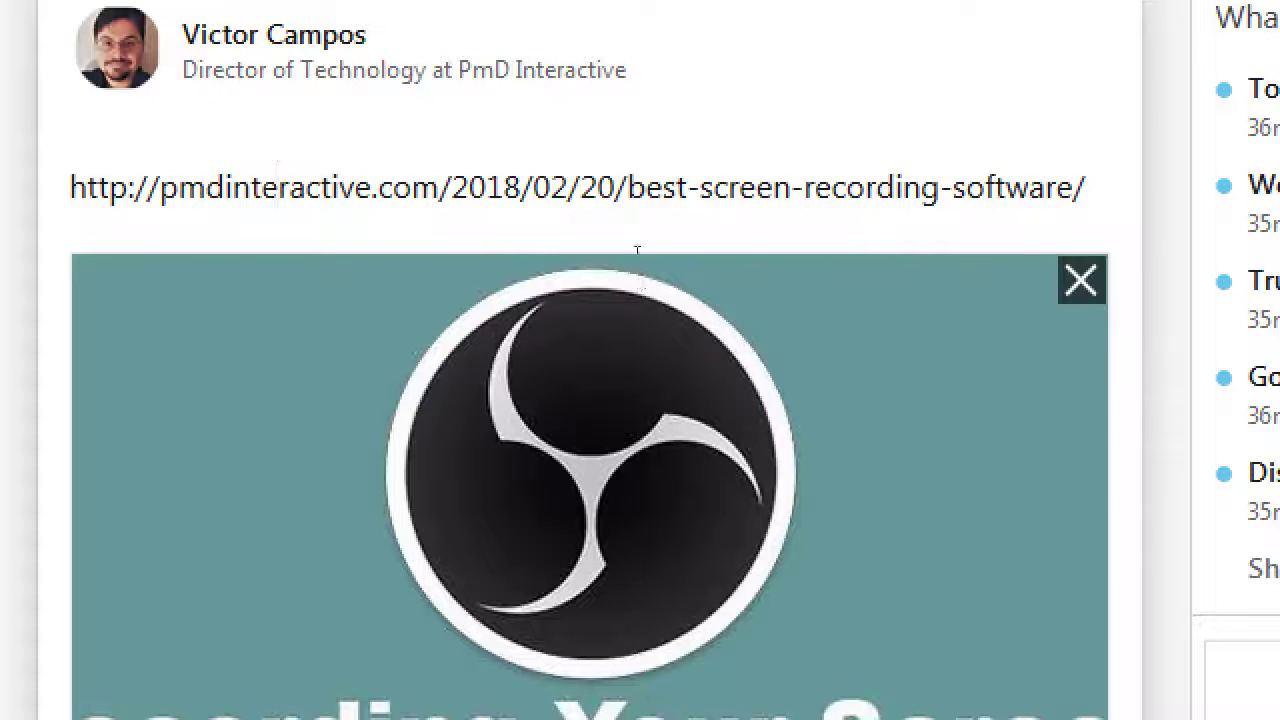
pyautogui.press('Up')
pyautogui.press('Return')
pyautogui.press('Up')
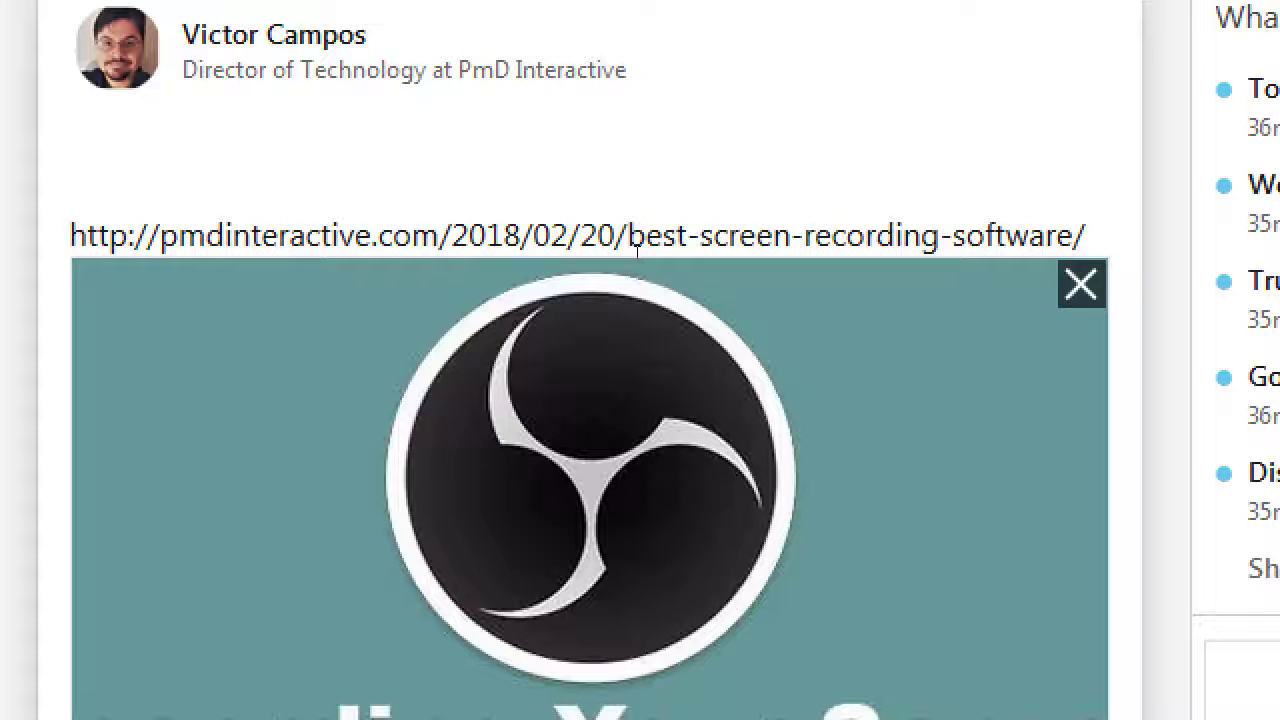
pyautogui.write('Looking for some')
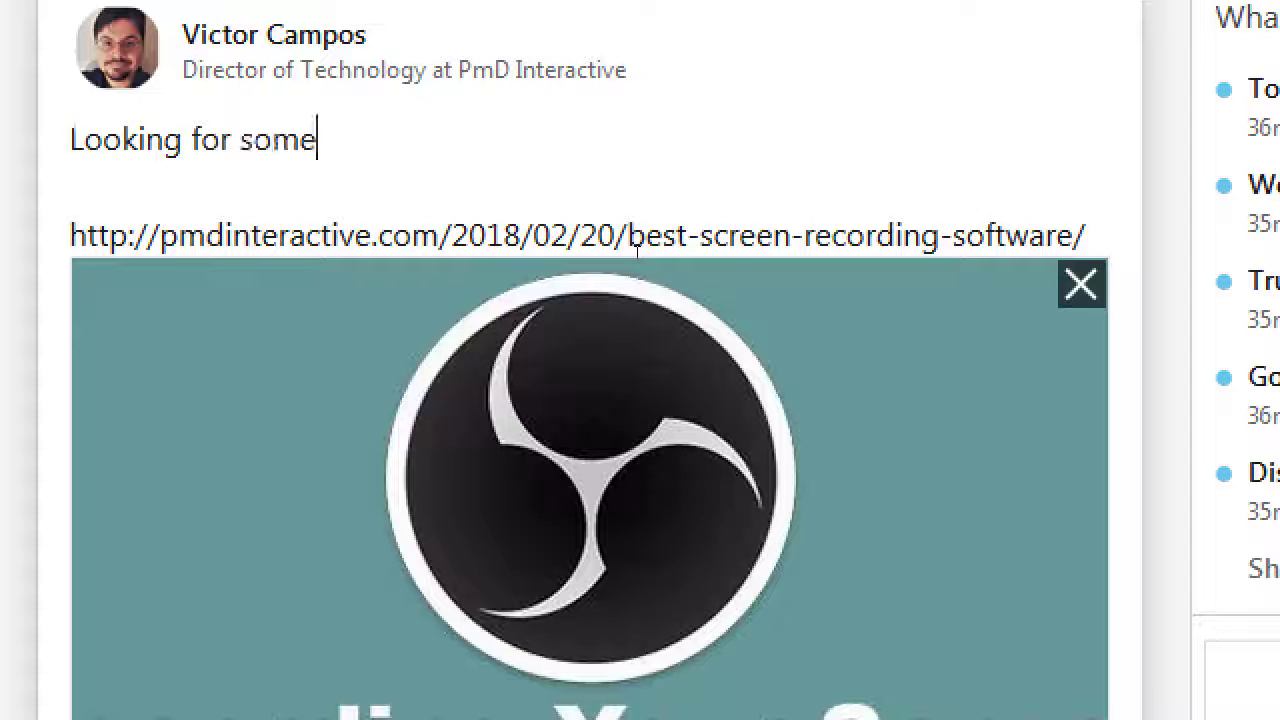
pyautogui.write(' great, free s')
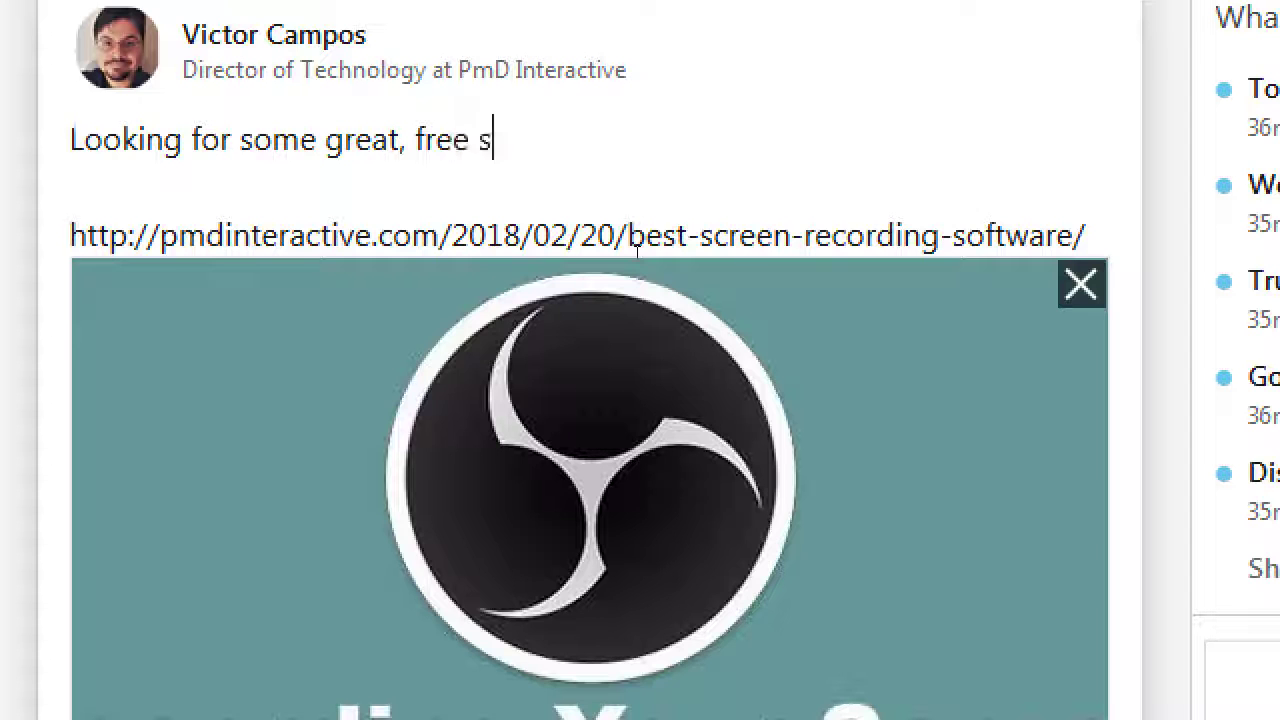
pyautogui.write('oftware to re')
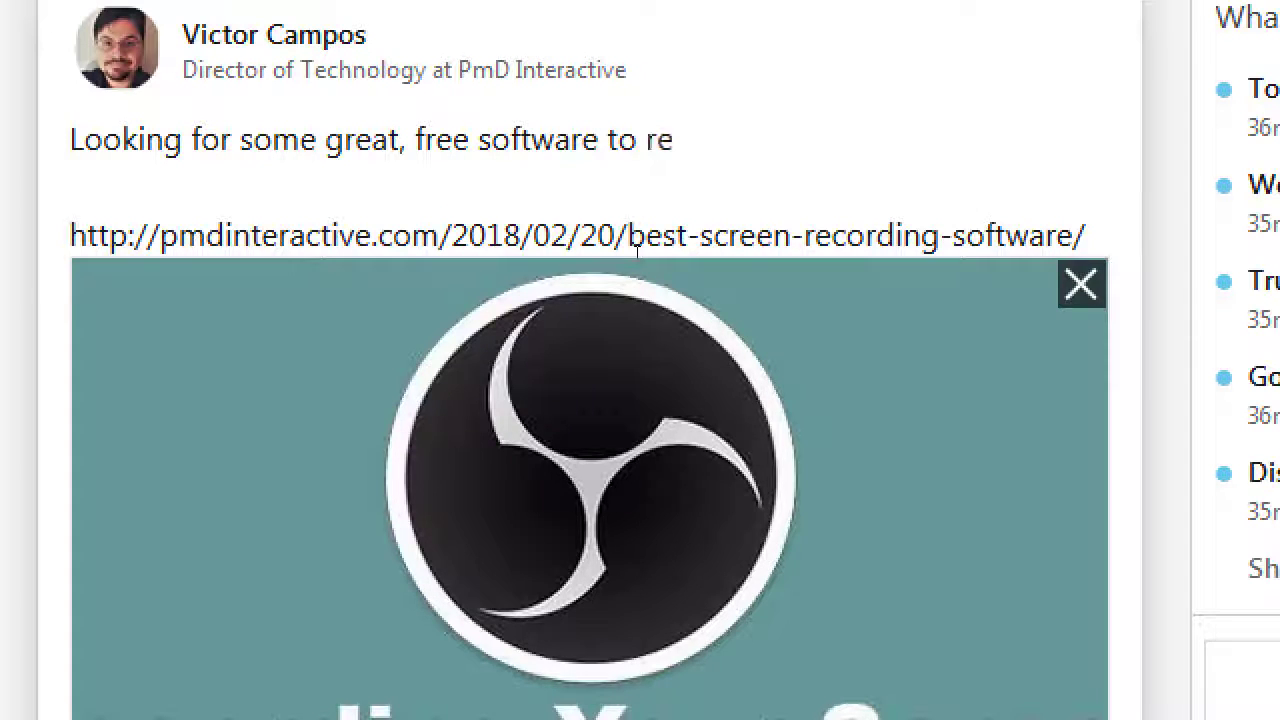
pyautogui.write('cord your screen? ')
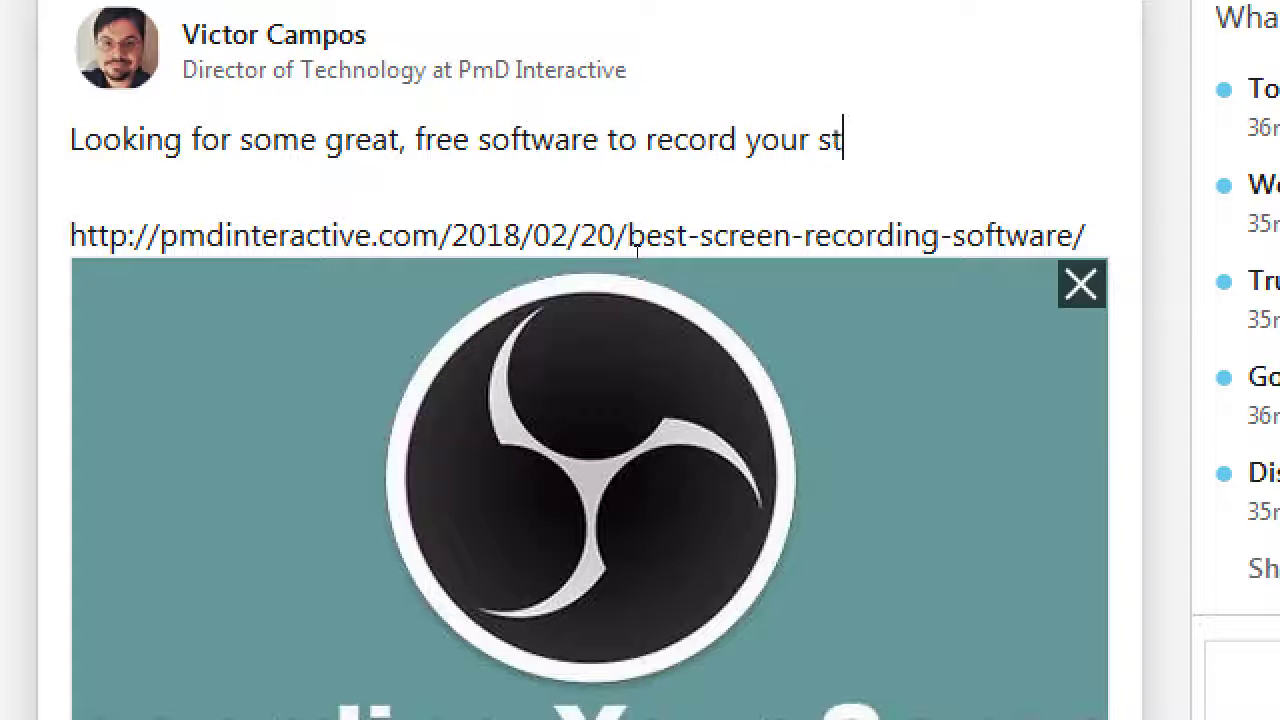
# Continue the post text with "Do you need to share the steps when setting up a Word Marco? This article"
pyautogui.write('Do ')
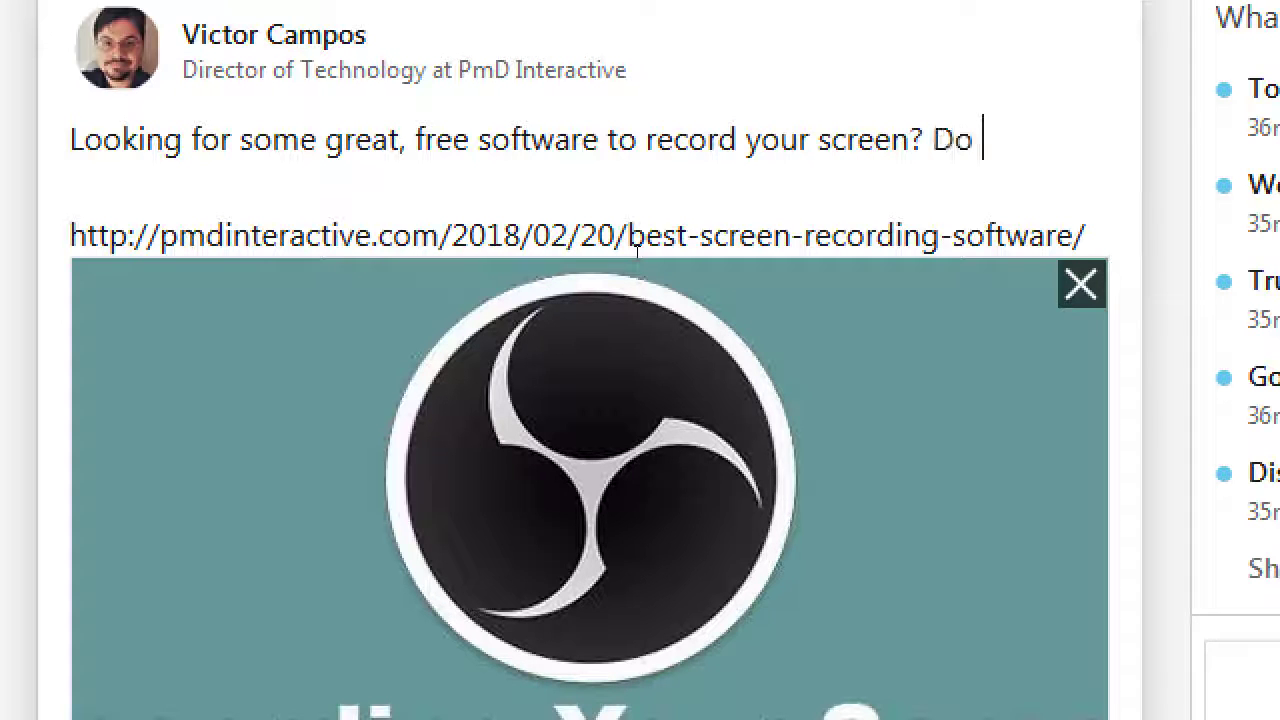
pyautogui.write('you need to s')
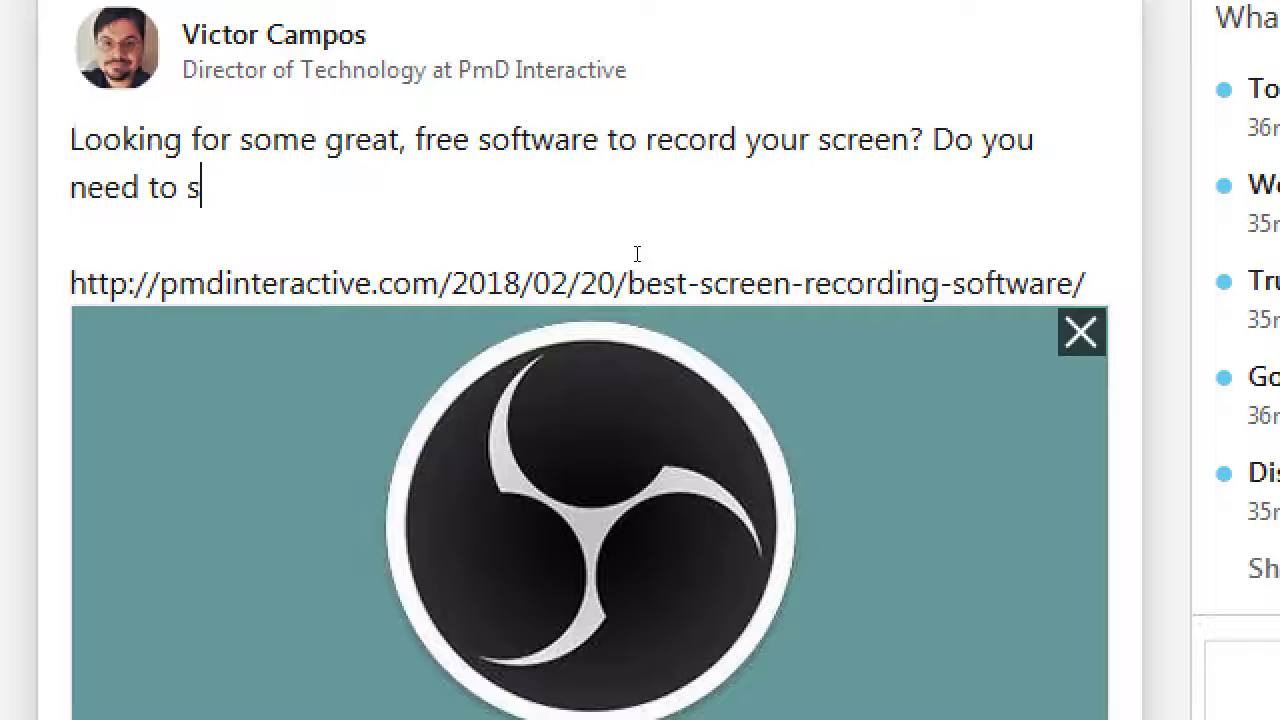
pyautogui.write('hare the steps of y')
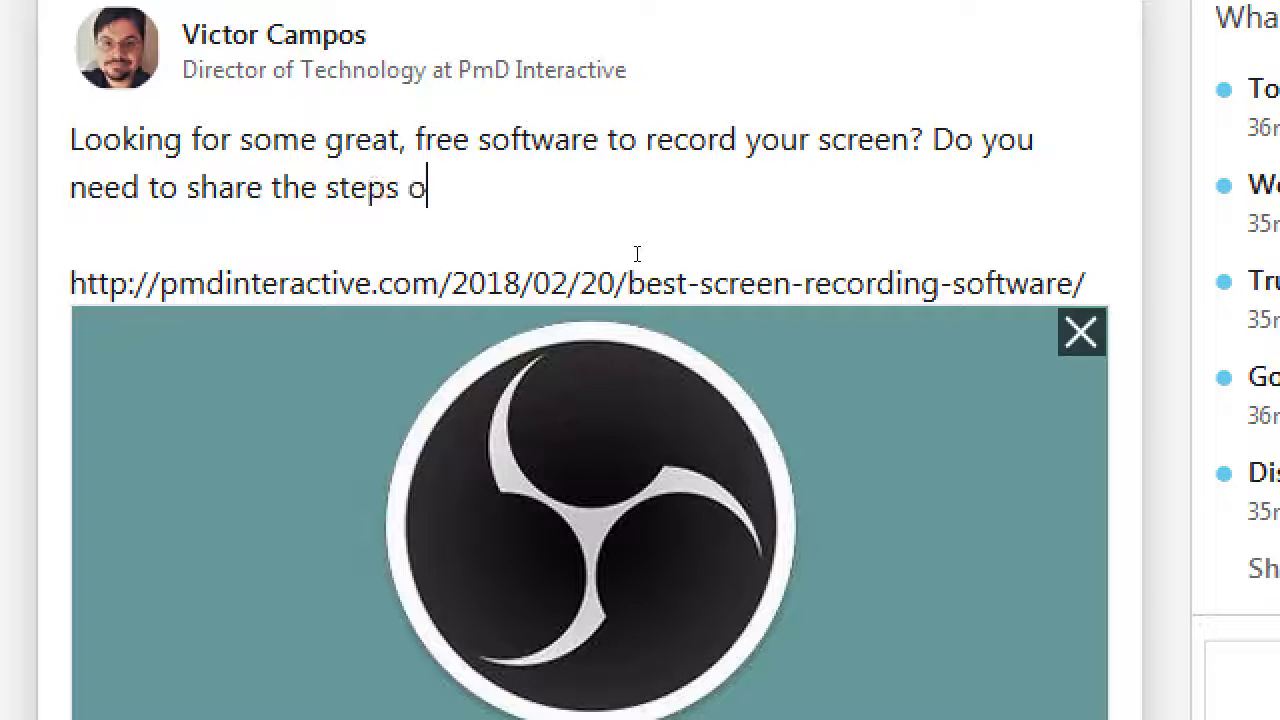
pyautogui.press('BackSpace')
pyautogui.press('BackSpace')
pyautogui.press('BackSpace')
pyautogui.press('BackSpace')
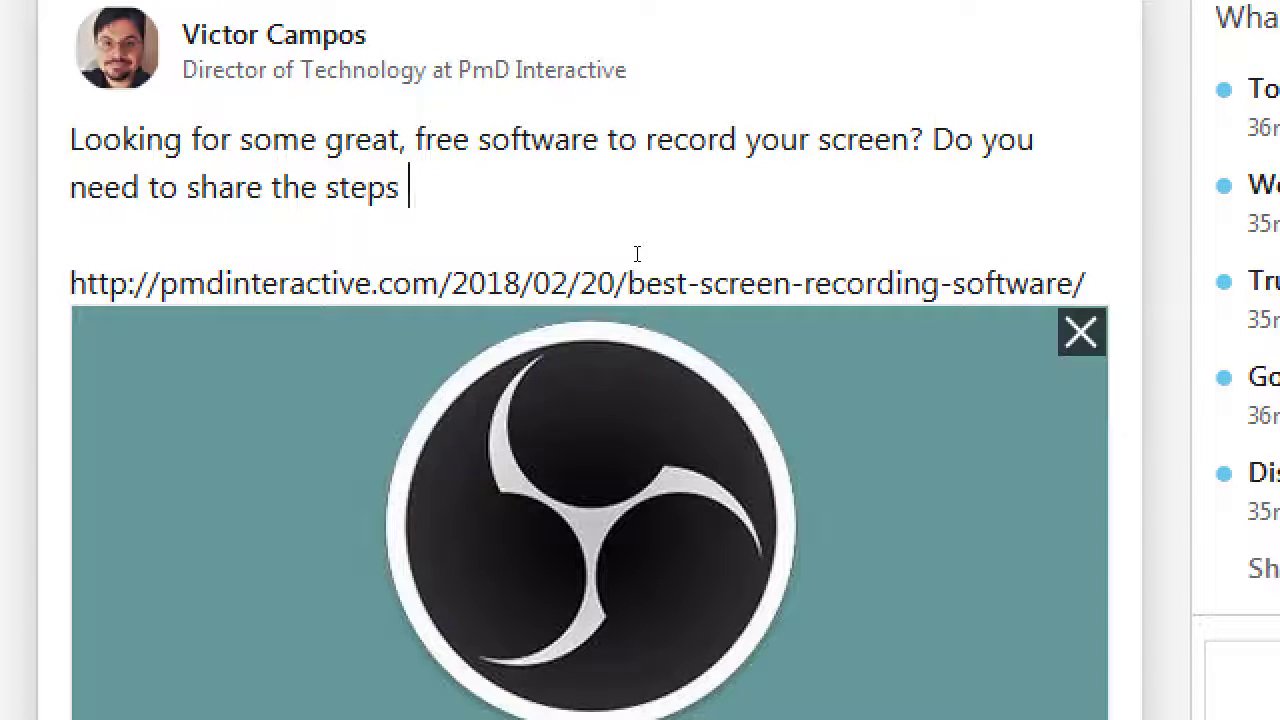
pyautogui.write('when setting up a Word a')
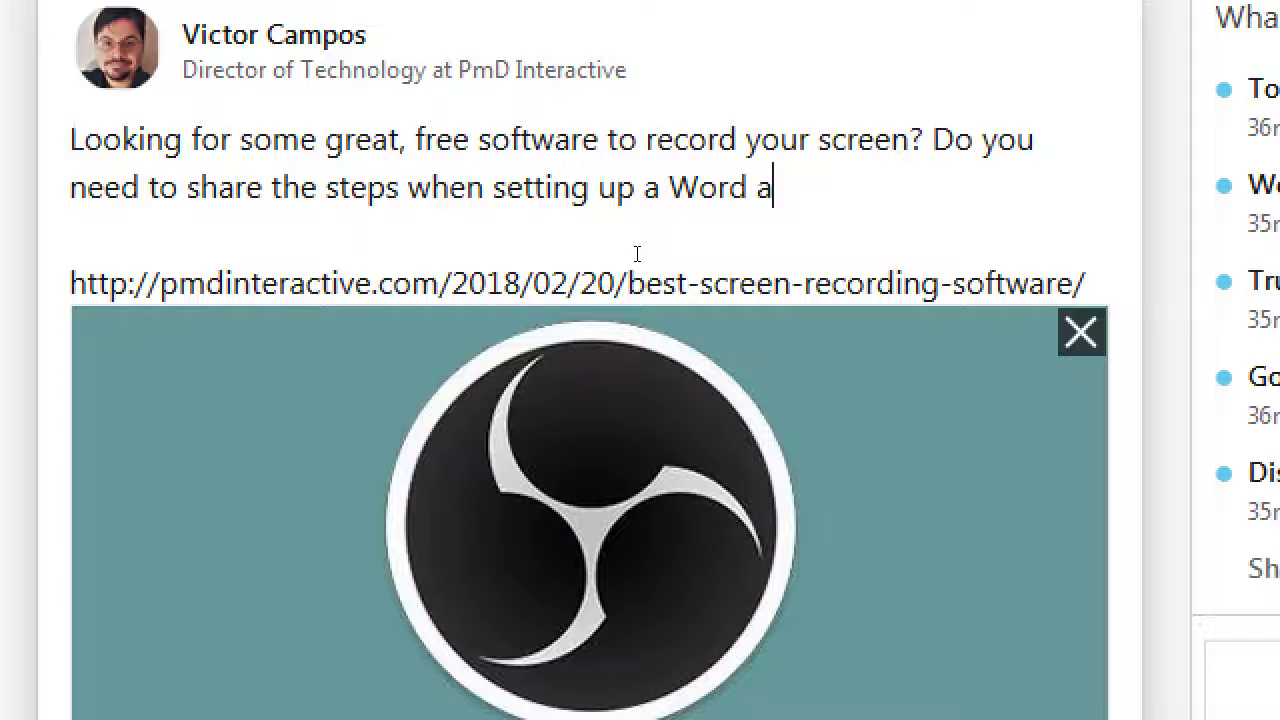
pyautogui.press('BackSpace')
pyautogui.write('Marco? This article')
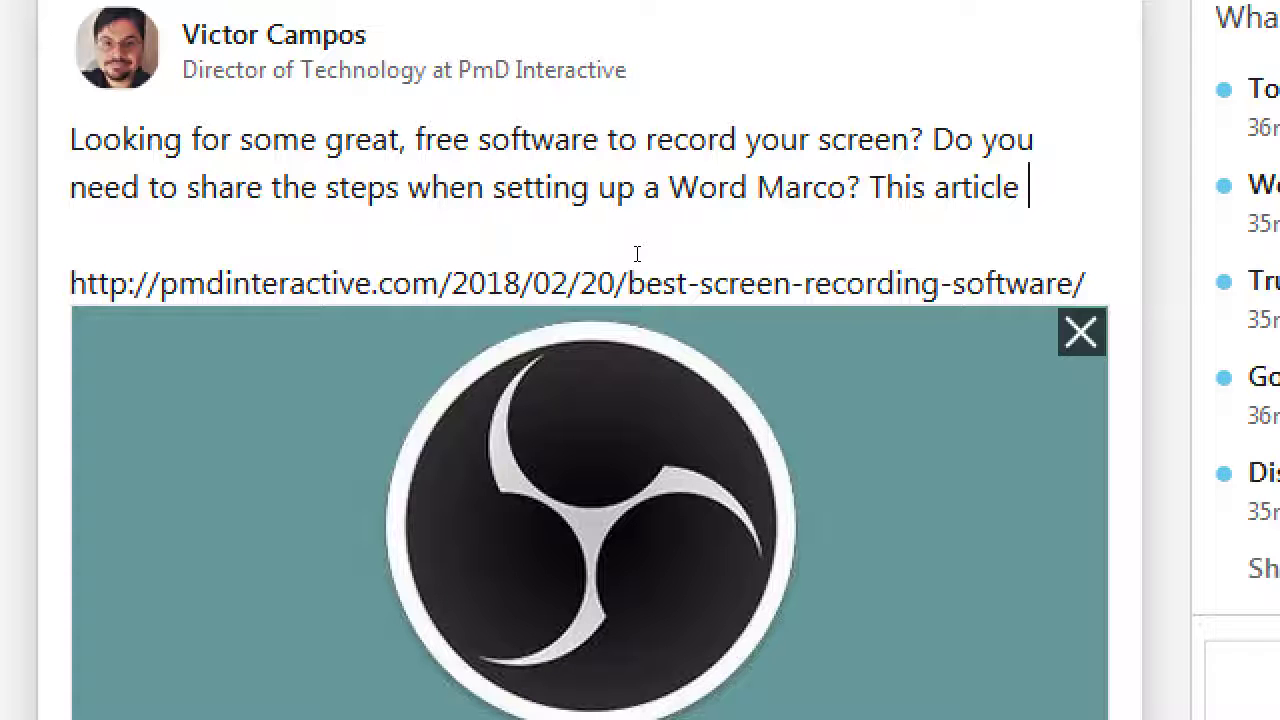
pyautogui.write(' explains h')
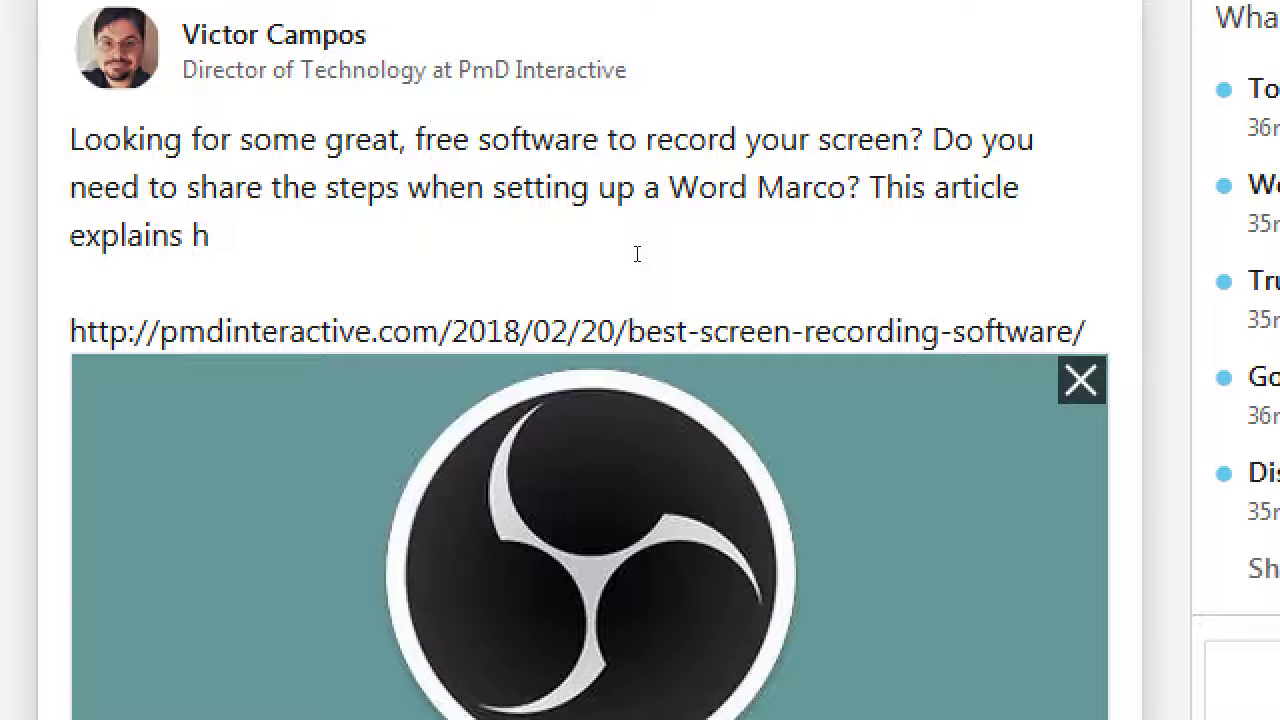
pyautogui.press('BackSpace')
pyautogui.press('BackSpace')
pyautogui.press('BackSpace')
pyautogui.press('BackSpace')
pyautogui.press('BackSpace')
pyautogui.press('BackSpace')
pyautogui.press('BackSpace')
pyautogui.press('BackSpace')
pyautogui.press('BackSpace')
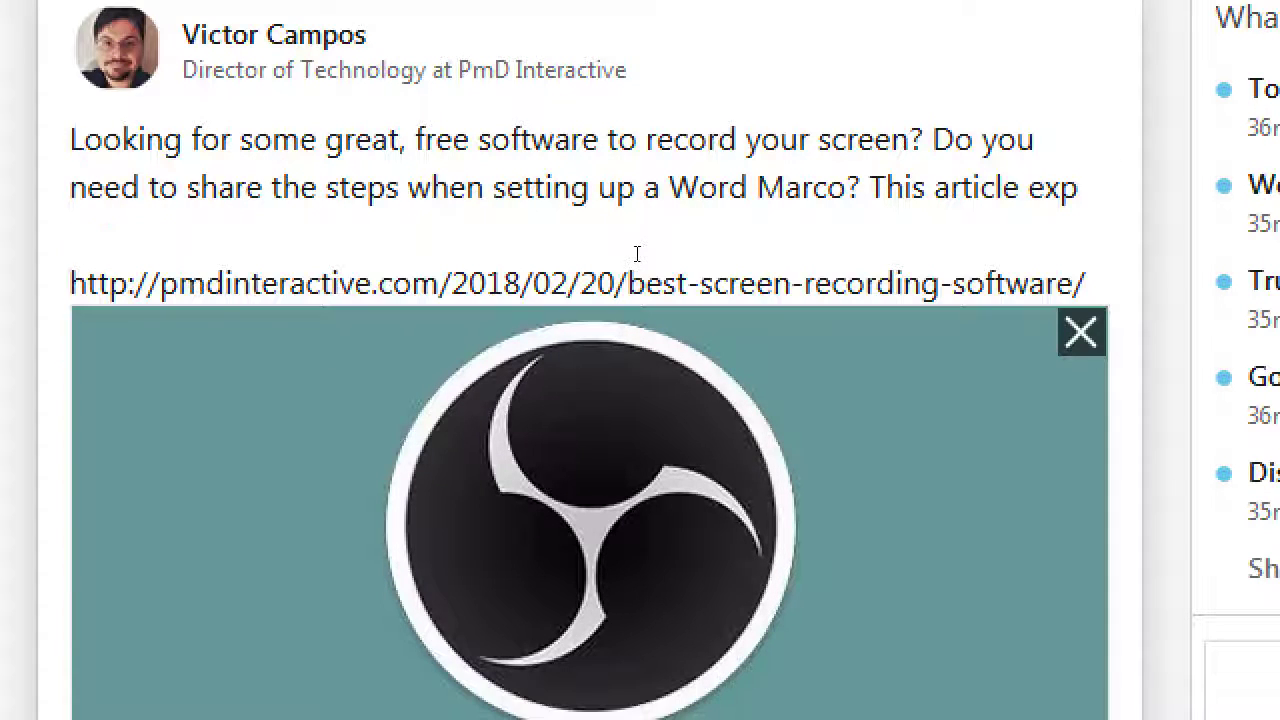
pyautogui.press('BackSpace')
pyautogui.press('BackSpace')
# Complete the post's last sentence with "introduces you to OBS, a great app for doing just that."
pyautogui.write('intr')
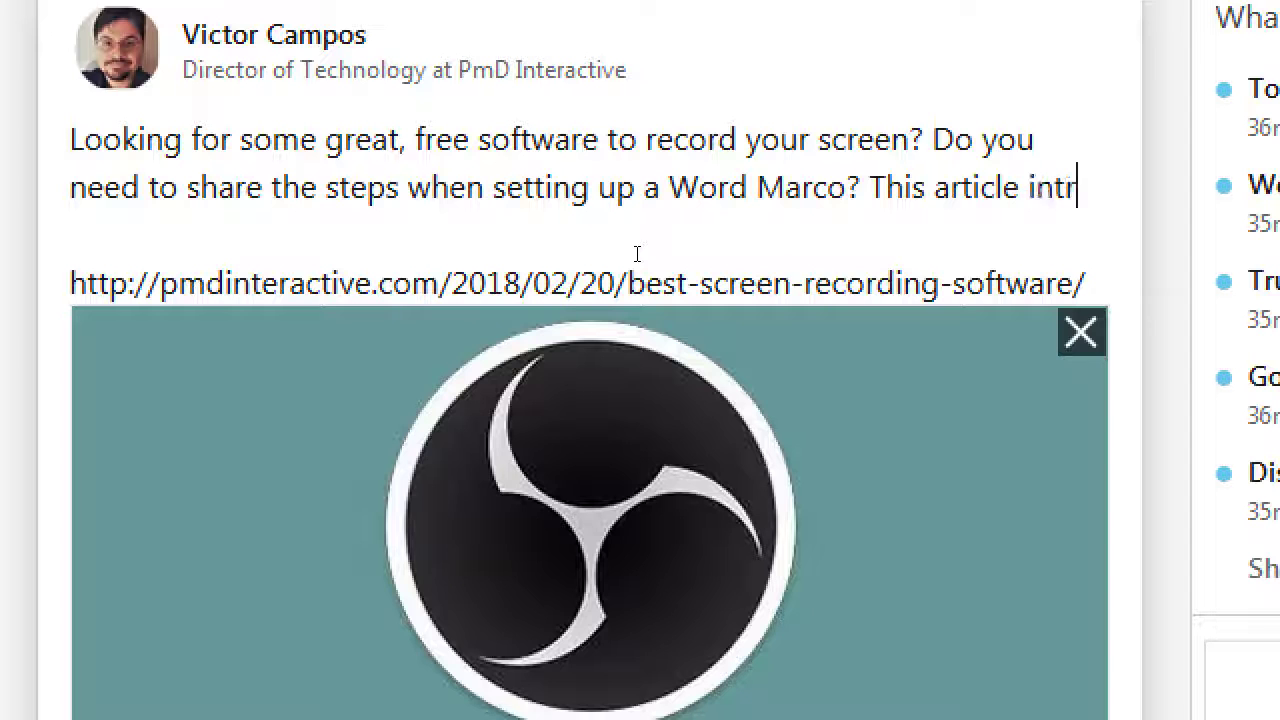
pyautogui.write('oduces you to ')
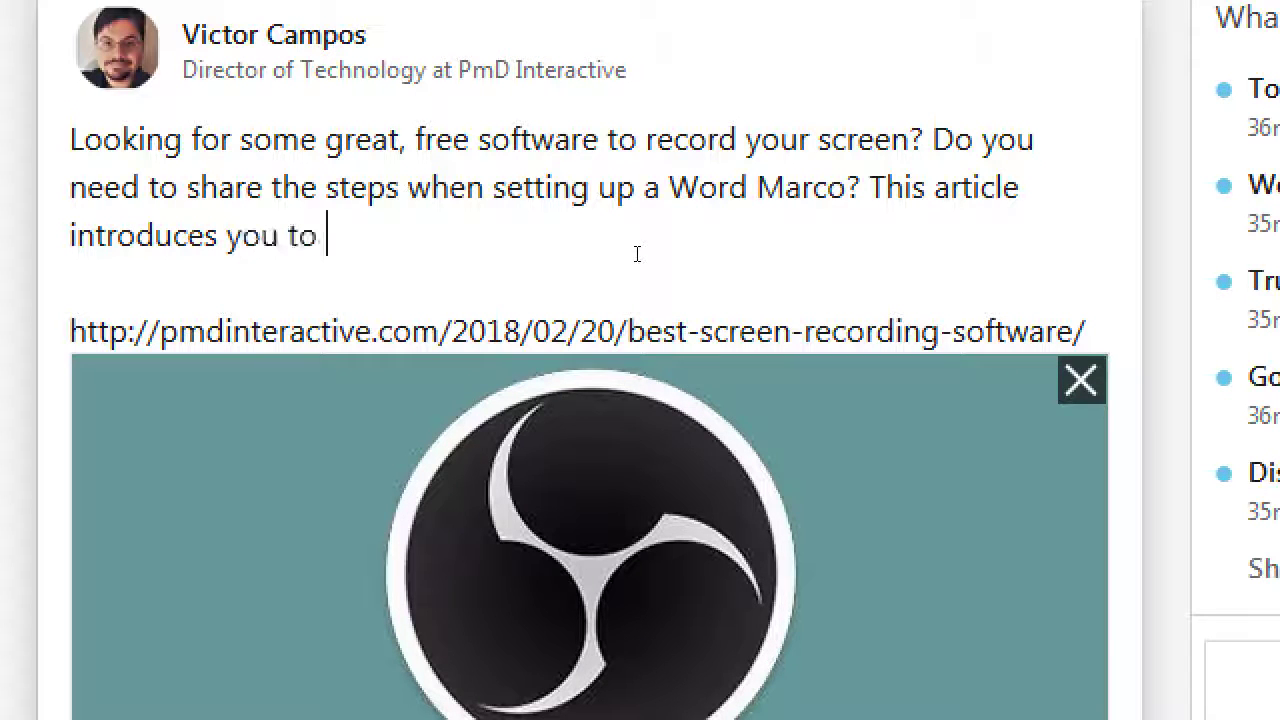
pyautogui.write('OBS, a great')
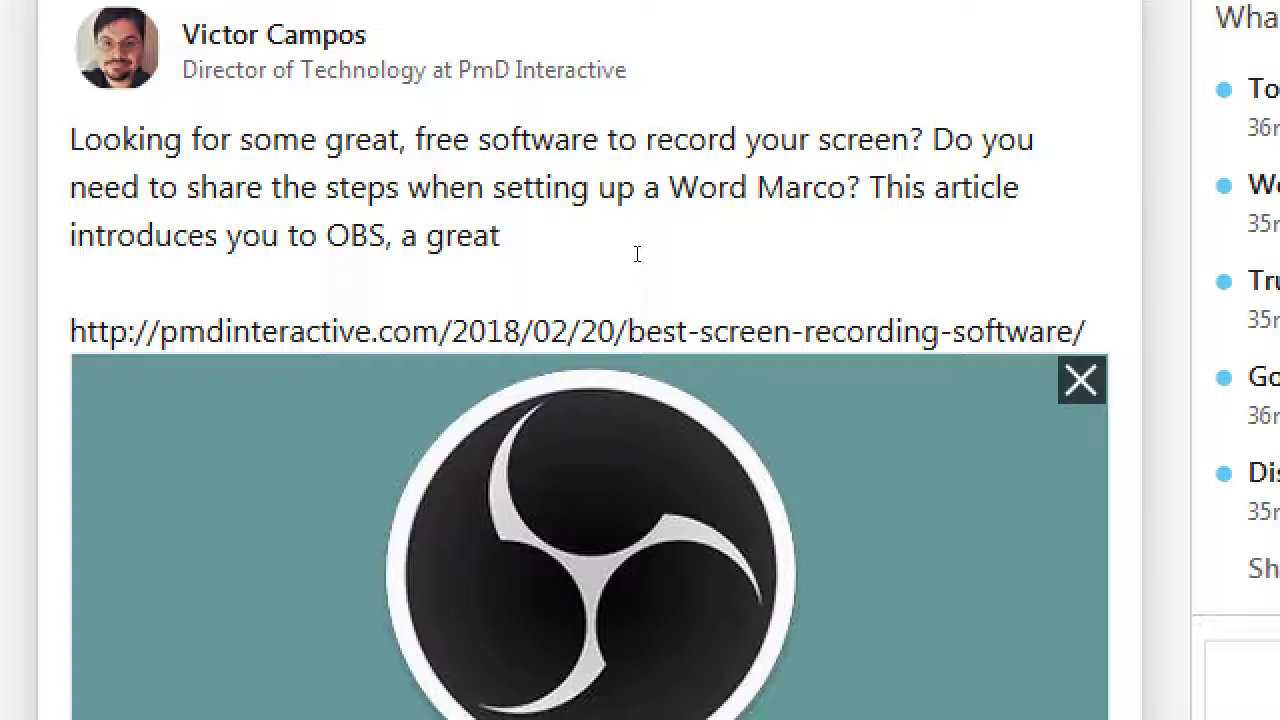
pyautogui.write('app for doing just that.')
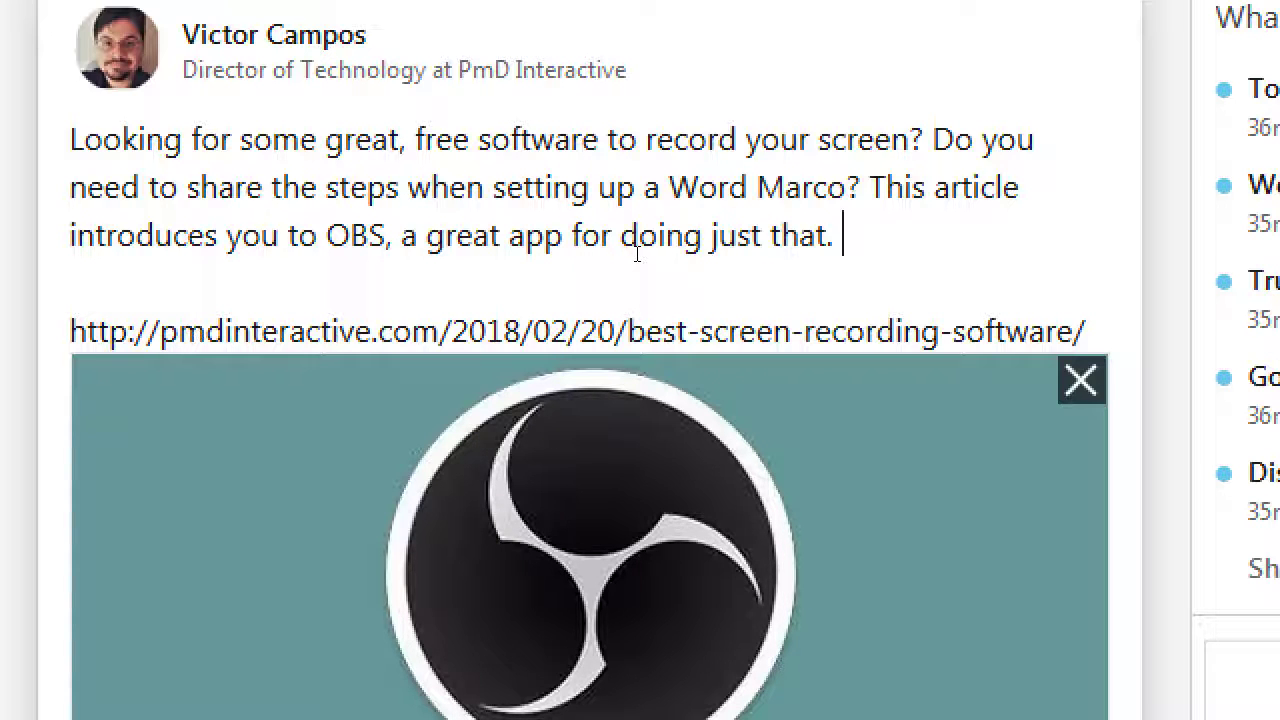
# Review the drafted post's wording, link and article preview, and look at the source blog article again
pyautogui.moveTo(497, 260); pyautogui.dragTo(686, 283)
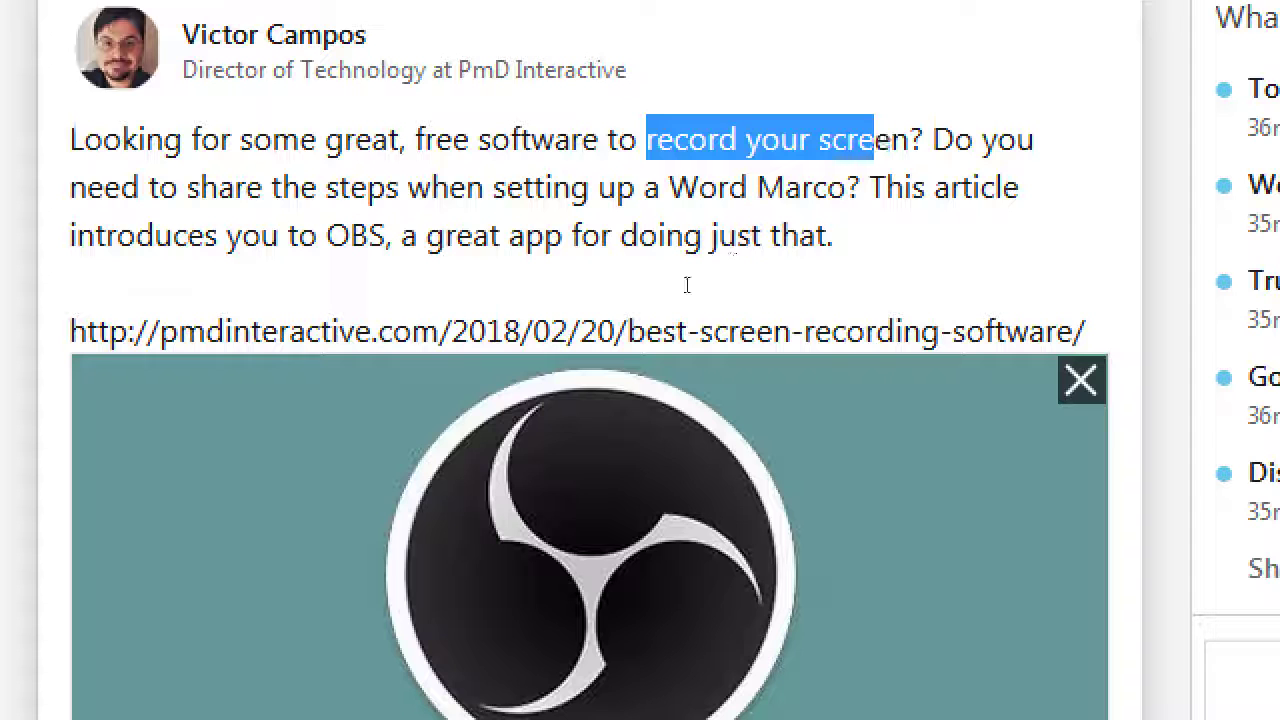
pyautogui.click(626, 285)
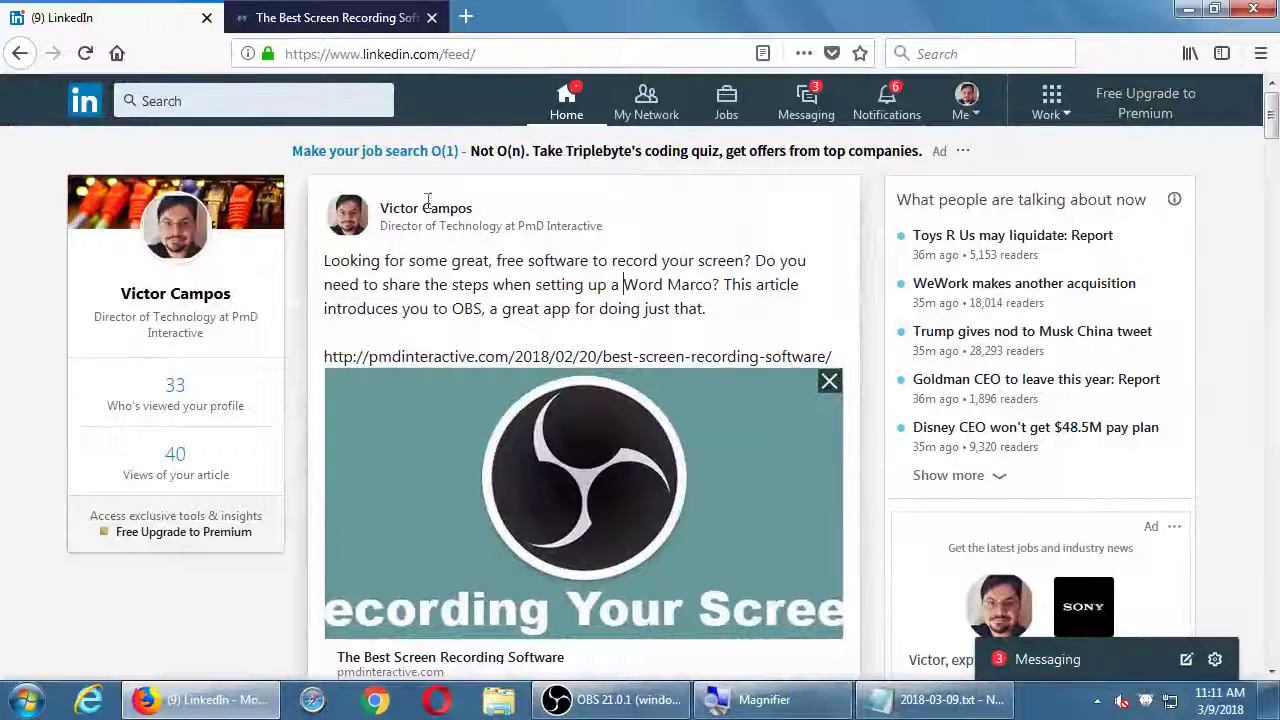
pyautogui.click(176, 99)
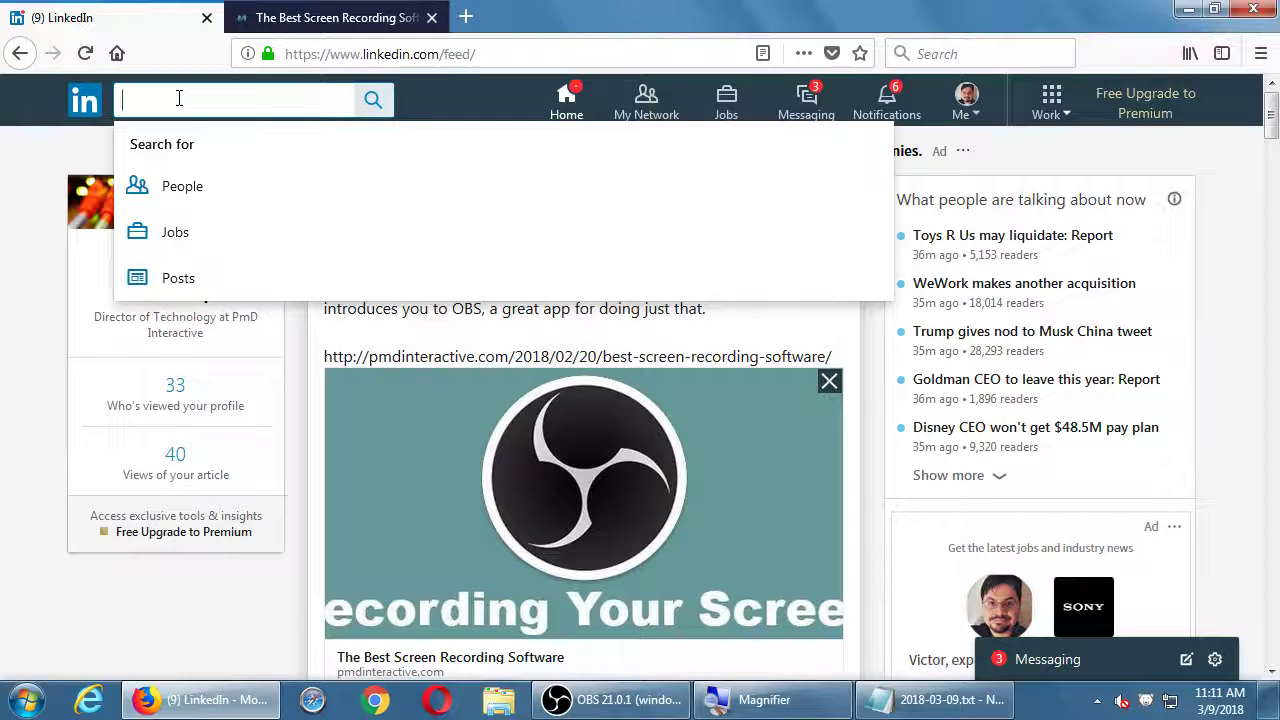
pyautogui.click(860, 346)
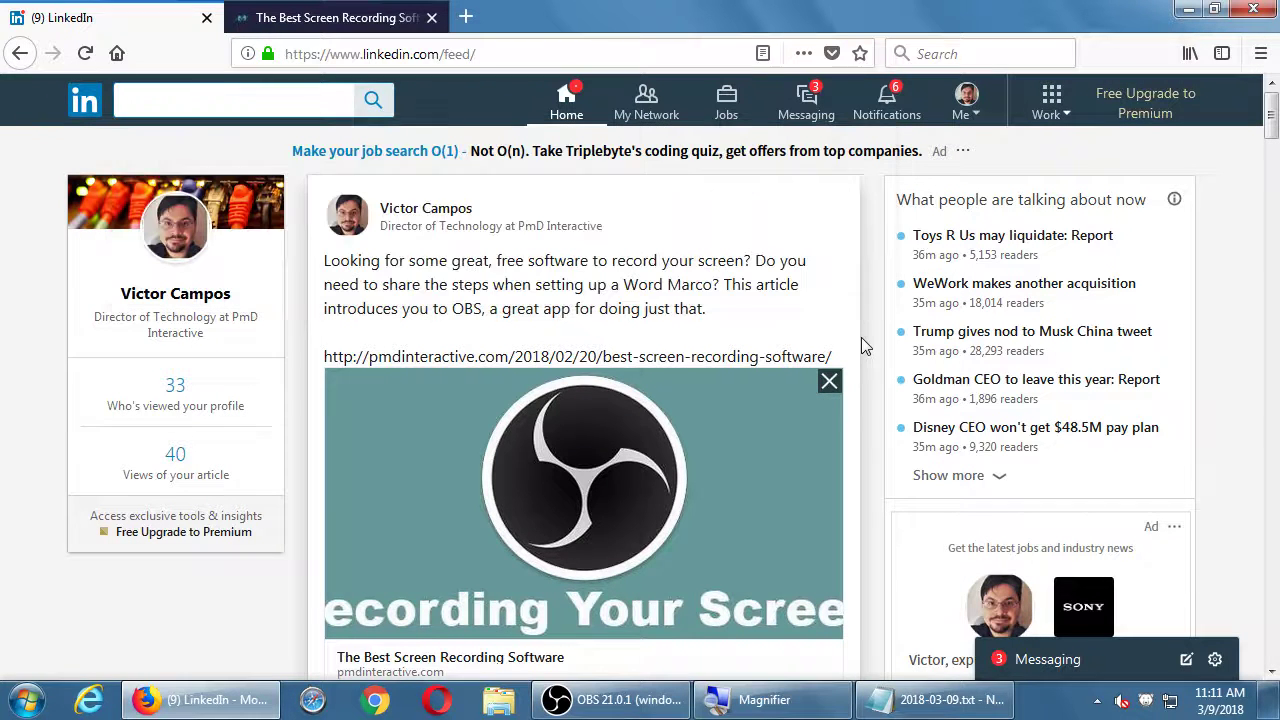
pyautogui.scroll(-1, 864, 346)
pyautogui.scroll(-1, 864, 346)
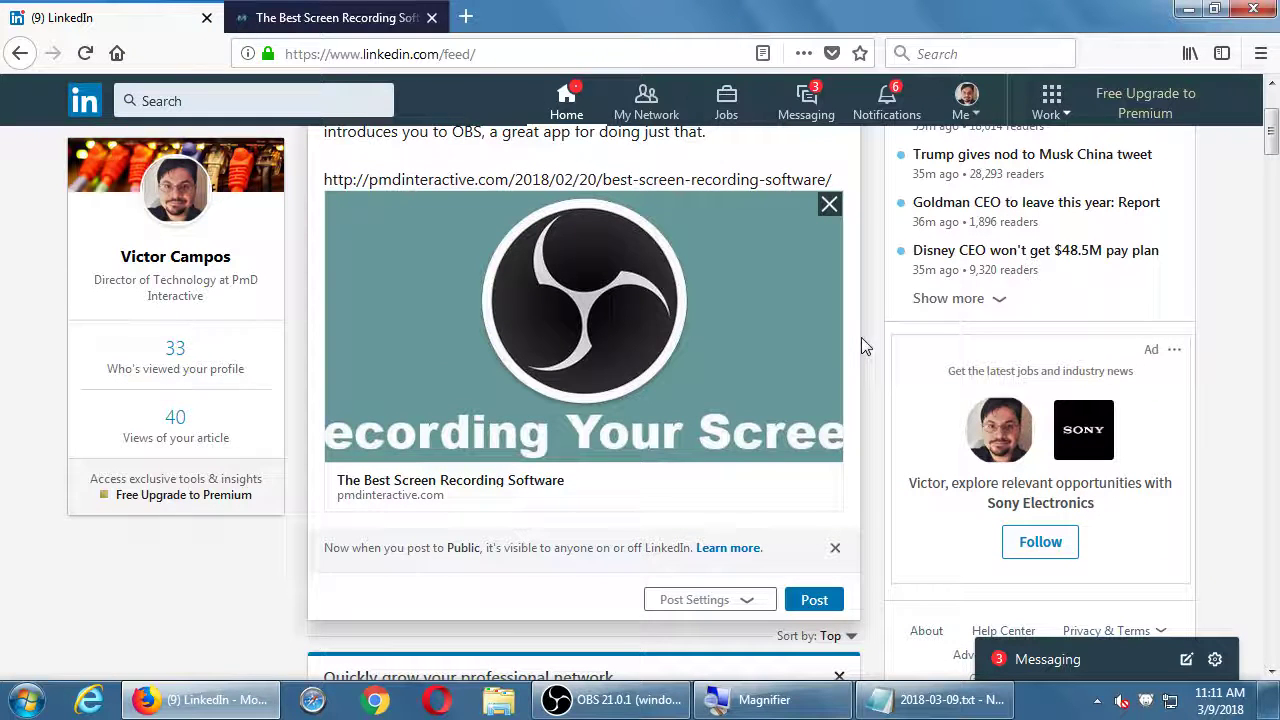
pyautogui.click(376, 17)
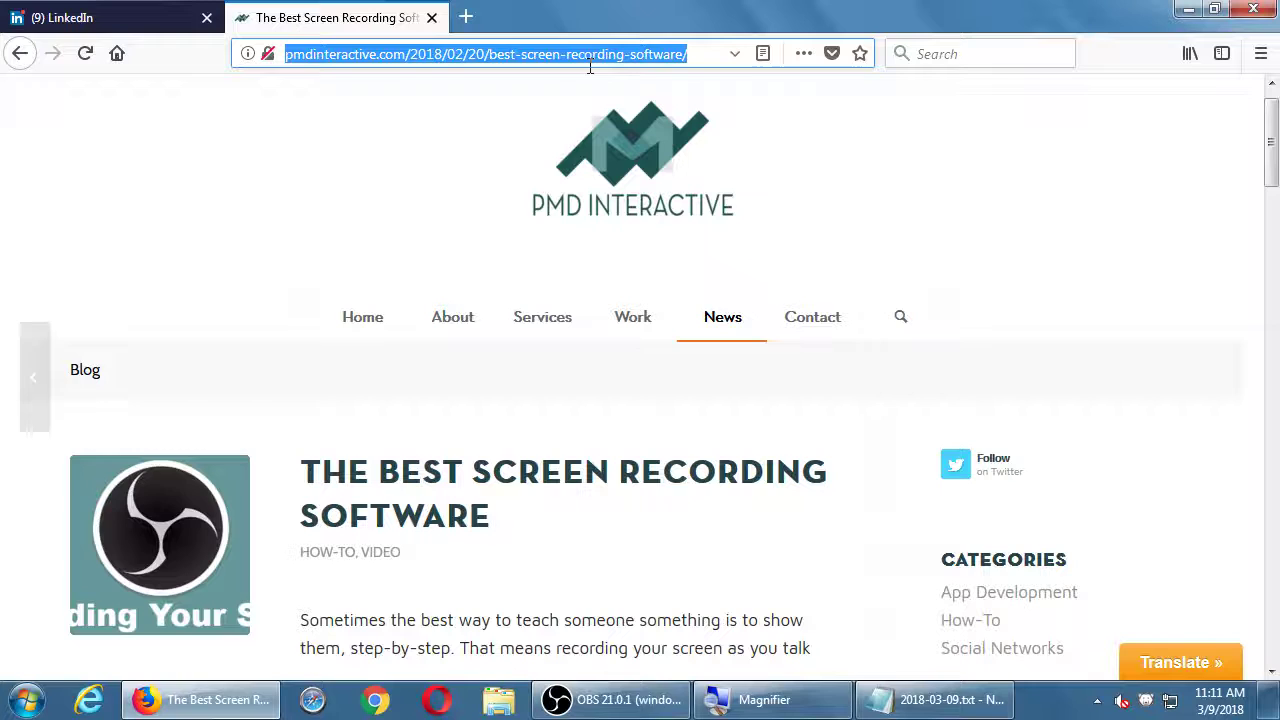
pyautogui.click(140, 20)
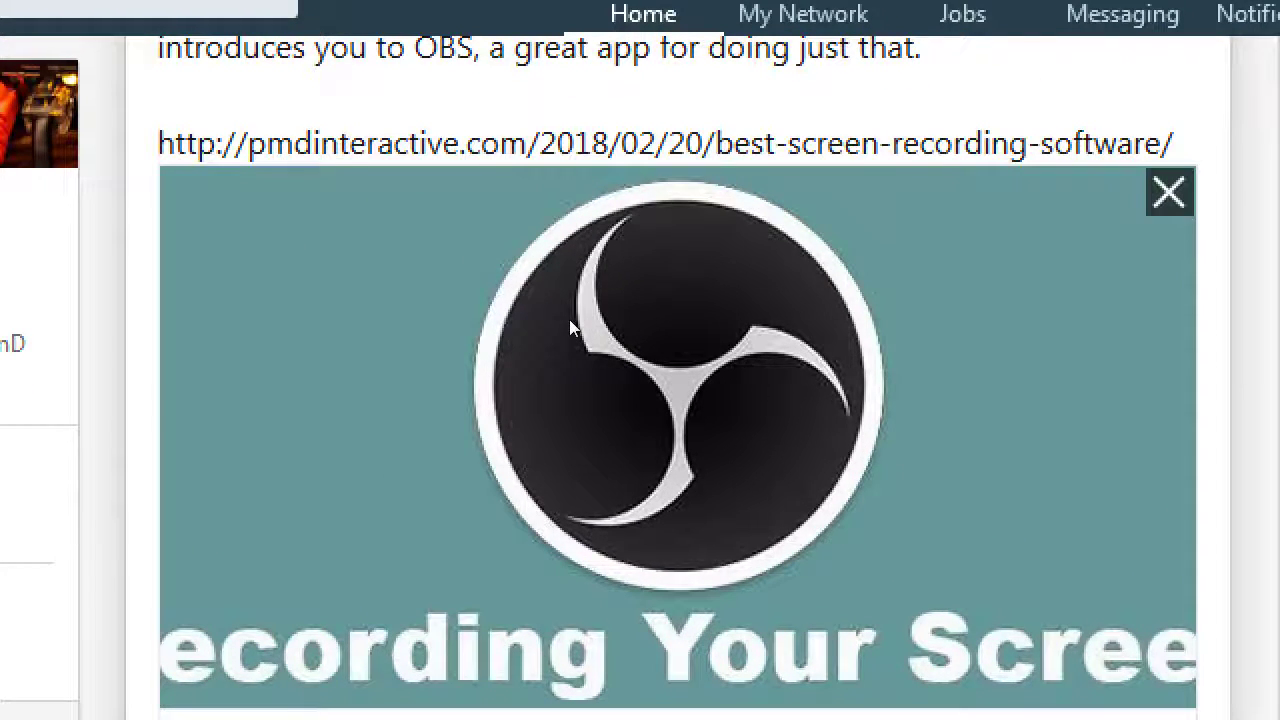
pyautogui.scroll(-3, 570, 325)
pyautogui.scroll(-1, 572, 328)
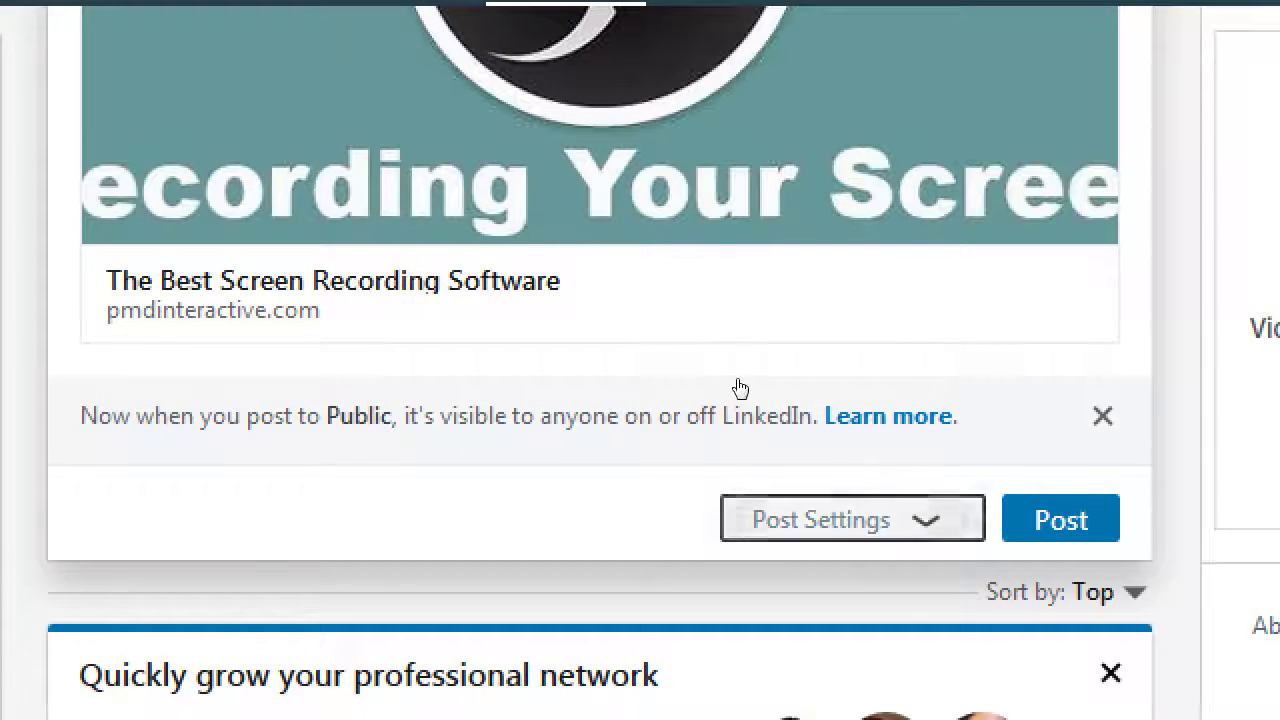
# Open the draft's post settings and examine the privacy and comment options
pyautogui.click(820, 518)
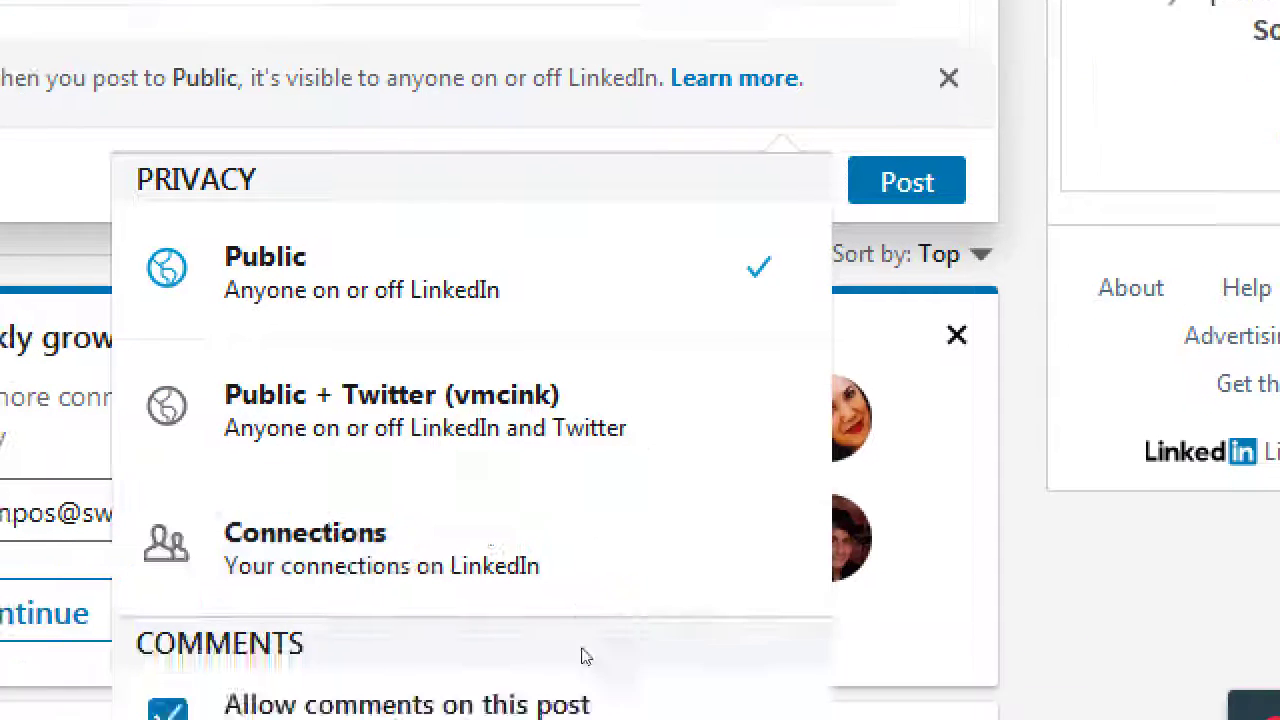
pyautogui.click(584, 625)
pyautogui.press('Return')
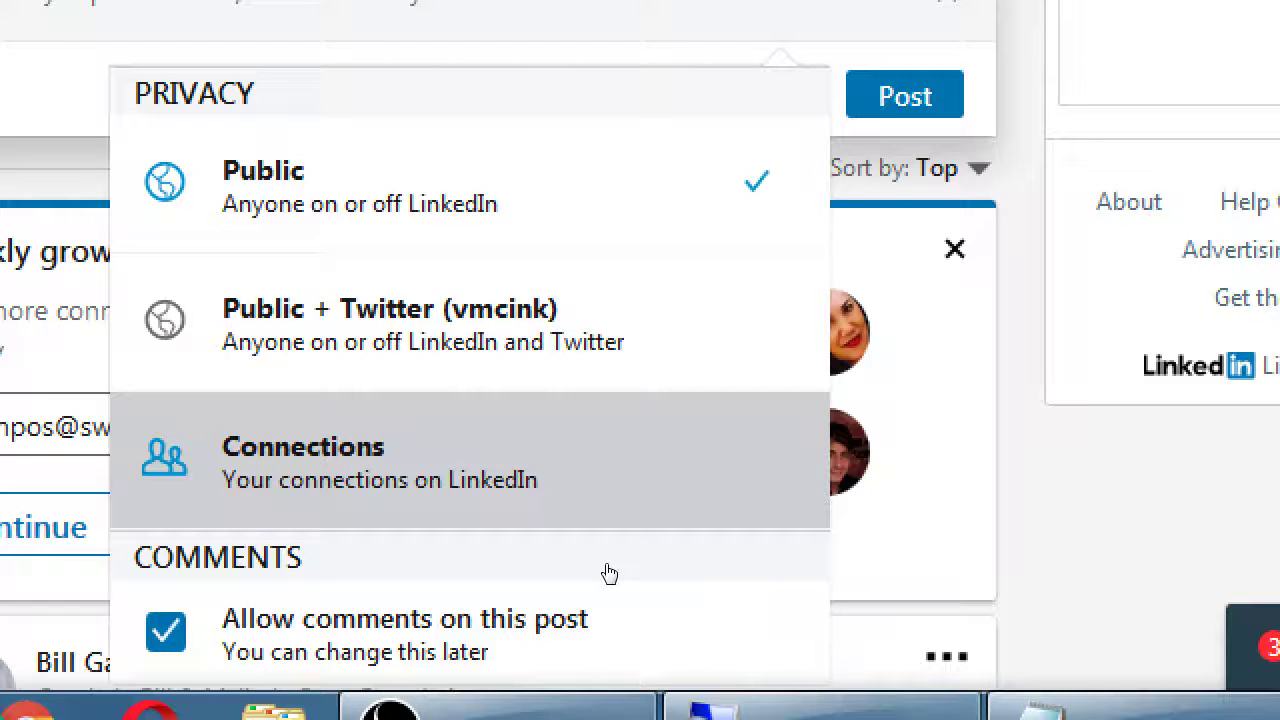
# Switch to the Notepad notes and add the line "When sharing you can publish to" below the web design example
pyautogui.hotkey('alt', 'Tab')
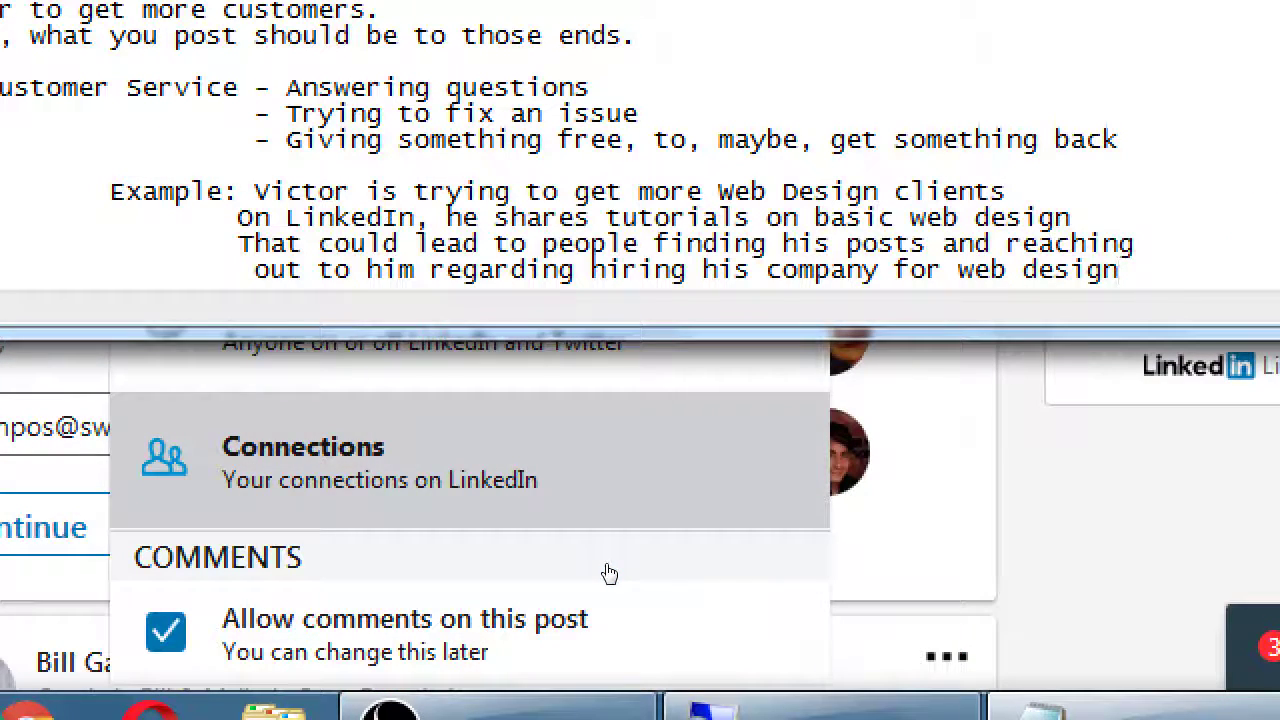
pyautogui.click(406, 449)
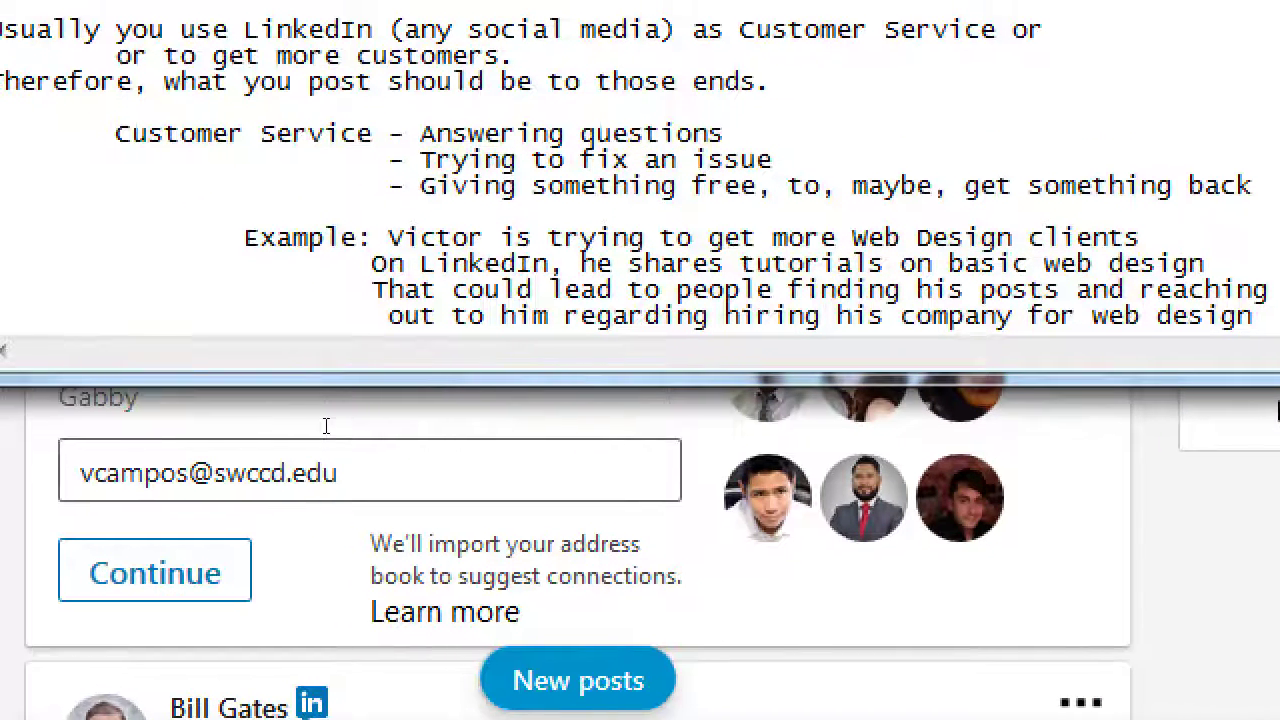
pyautogui.press('Return')
pyautogui.press('Tab')
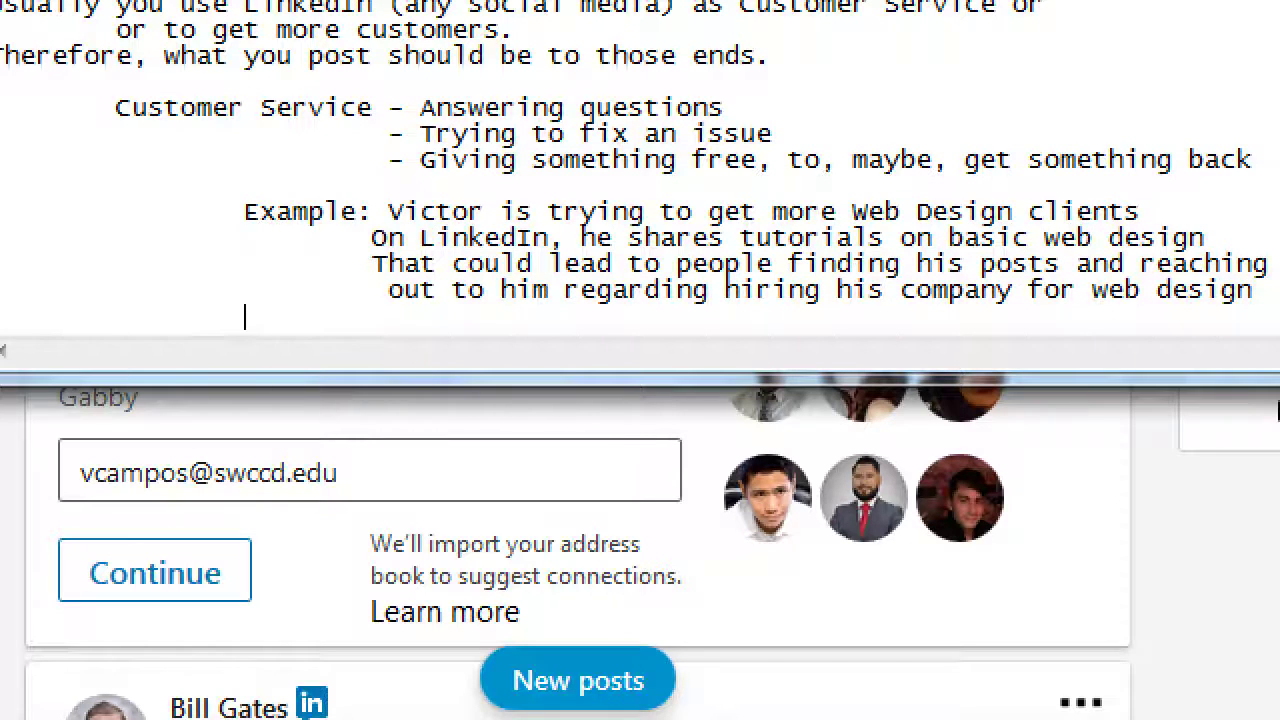
pyautogui.write('Wh')
pyautogui.press('BackSpace')
pyautogui.write('hen ')
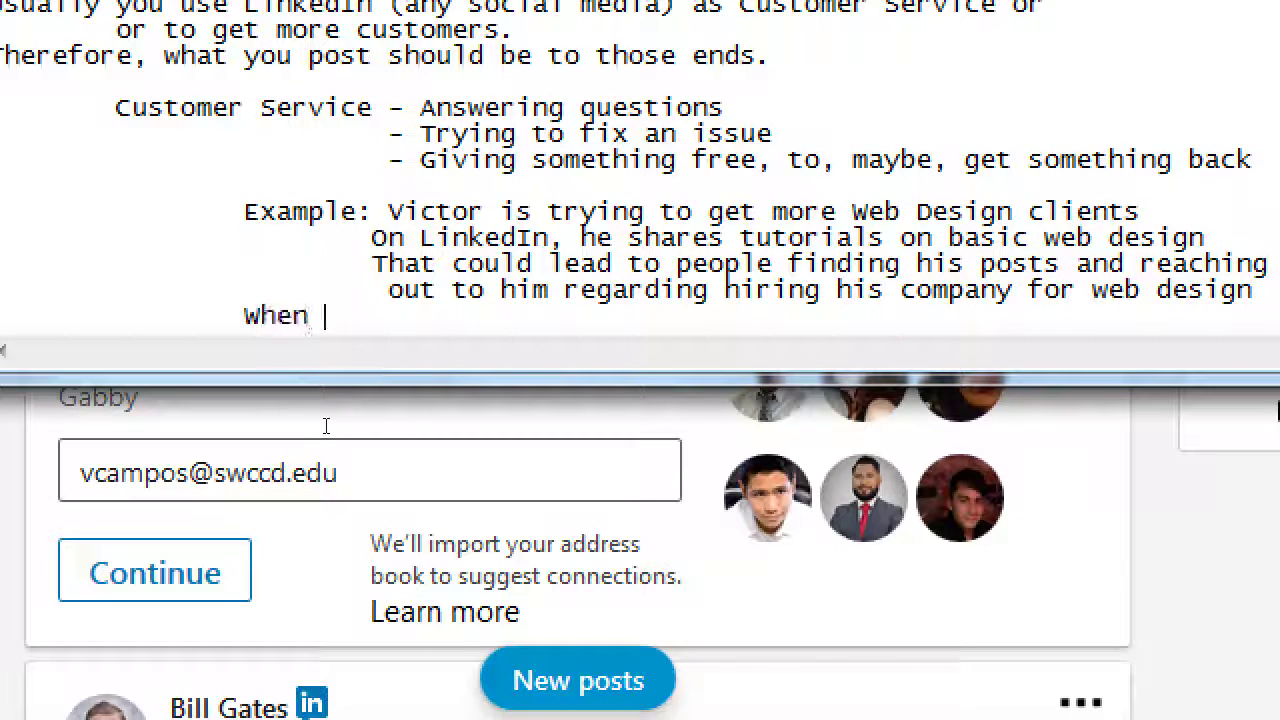
pyautogui.write('sharing y')
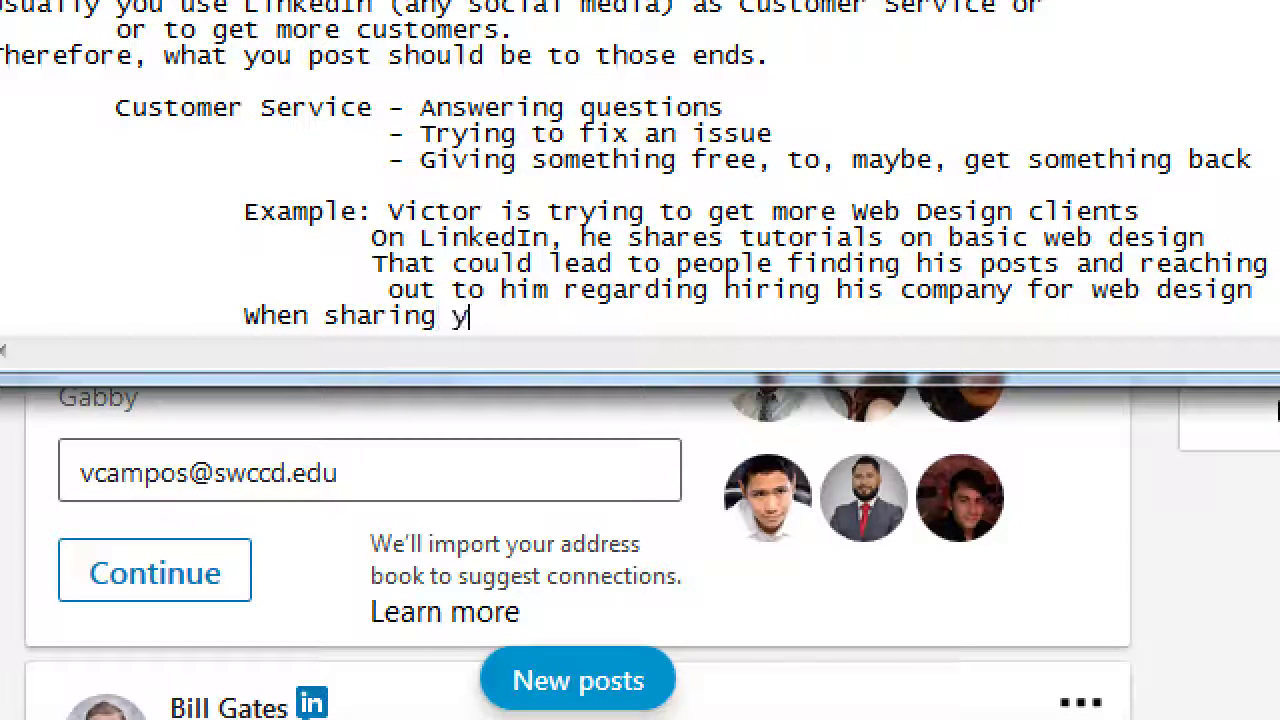
pyautogui.write('ou can publish to')
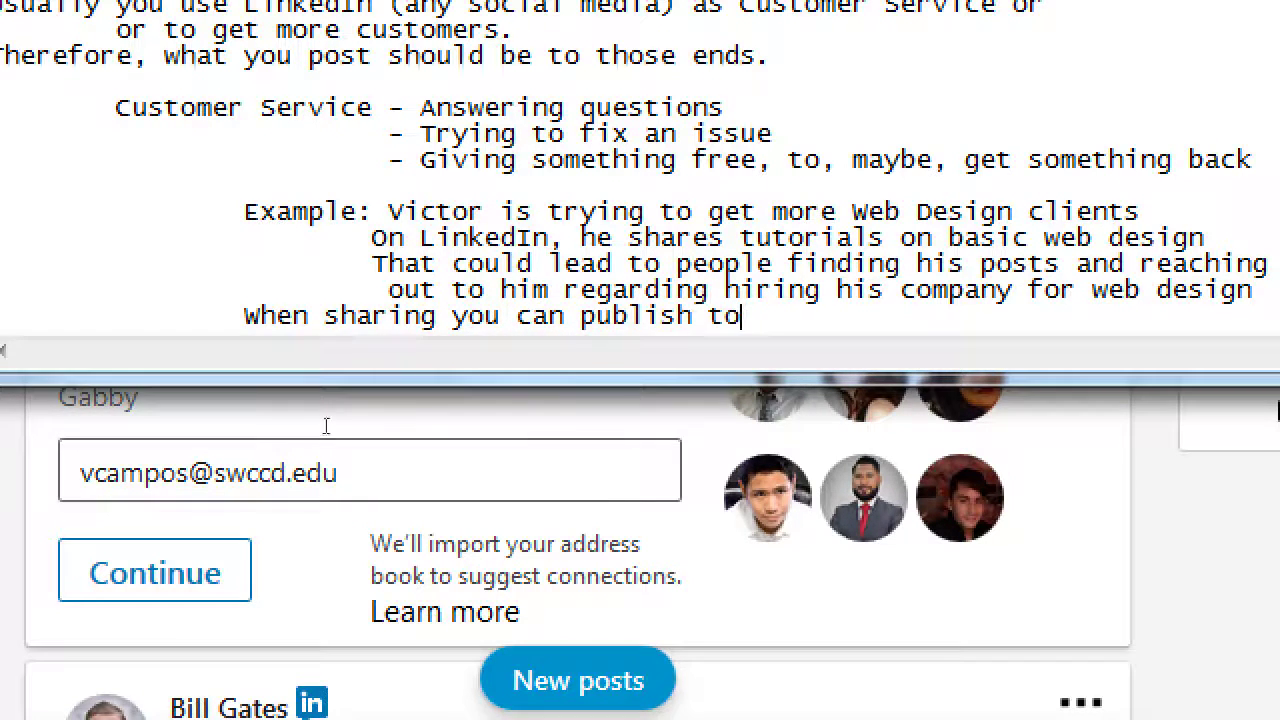
# List "Public" and "Public + Twitter" on separate indented lines under the publishing note
pyautogui.press('Return')
pyautogui.press('Tab')
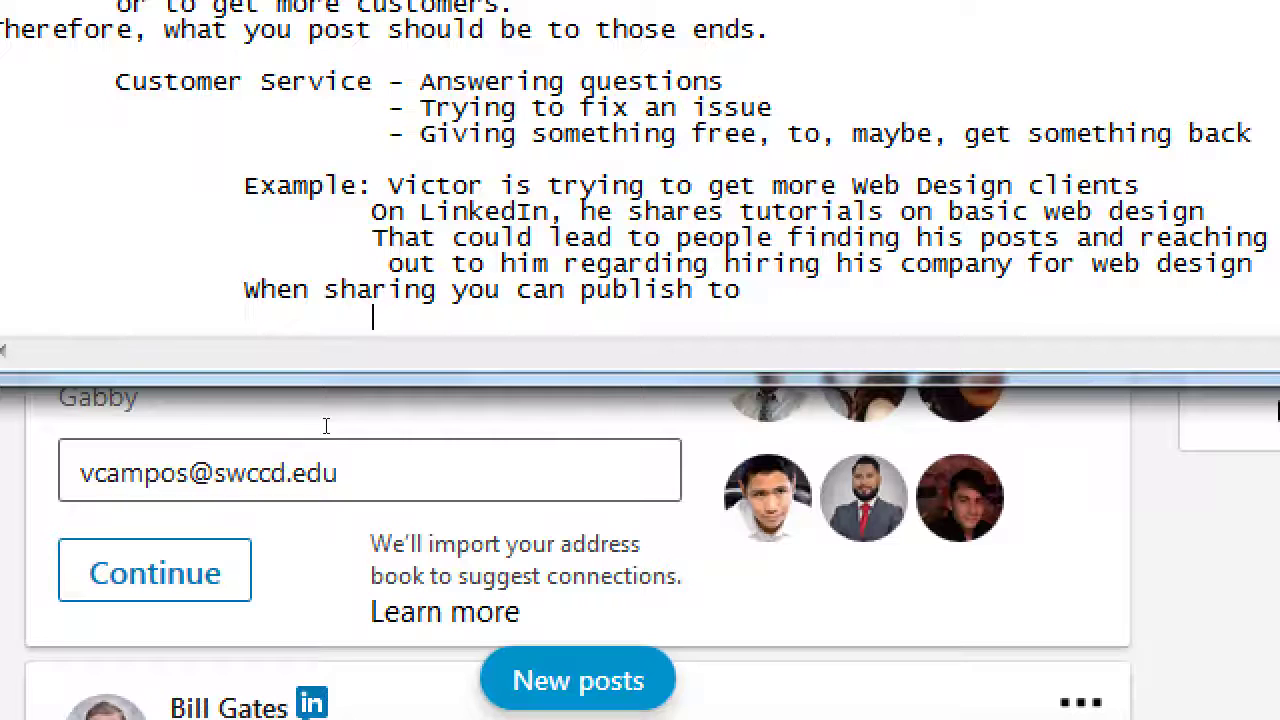
pyautogui.write('Public')
pyautogui.press('Return')
pyautogui.press('BackSpace')
pyautogui.press('BackSpace')
pyautogui.press('Tab')
pyautogui.press('Tab')
pyautogui.write('Public + Twitter')
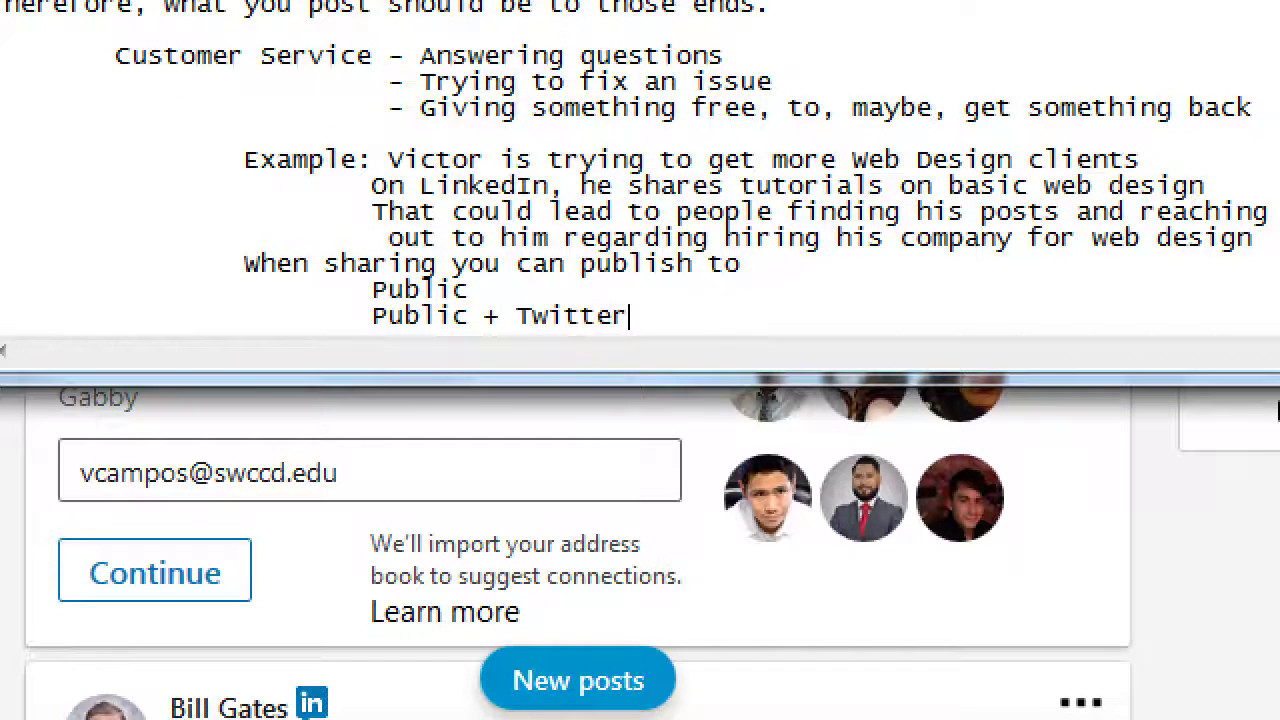
# Check back with the LinkedIn draft and add "Connections" as the third audience in the Notepad list
pyautogui.press('Return')
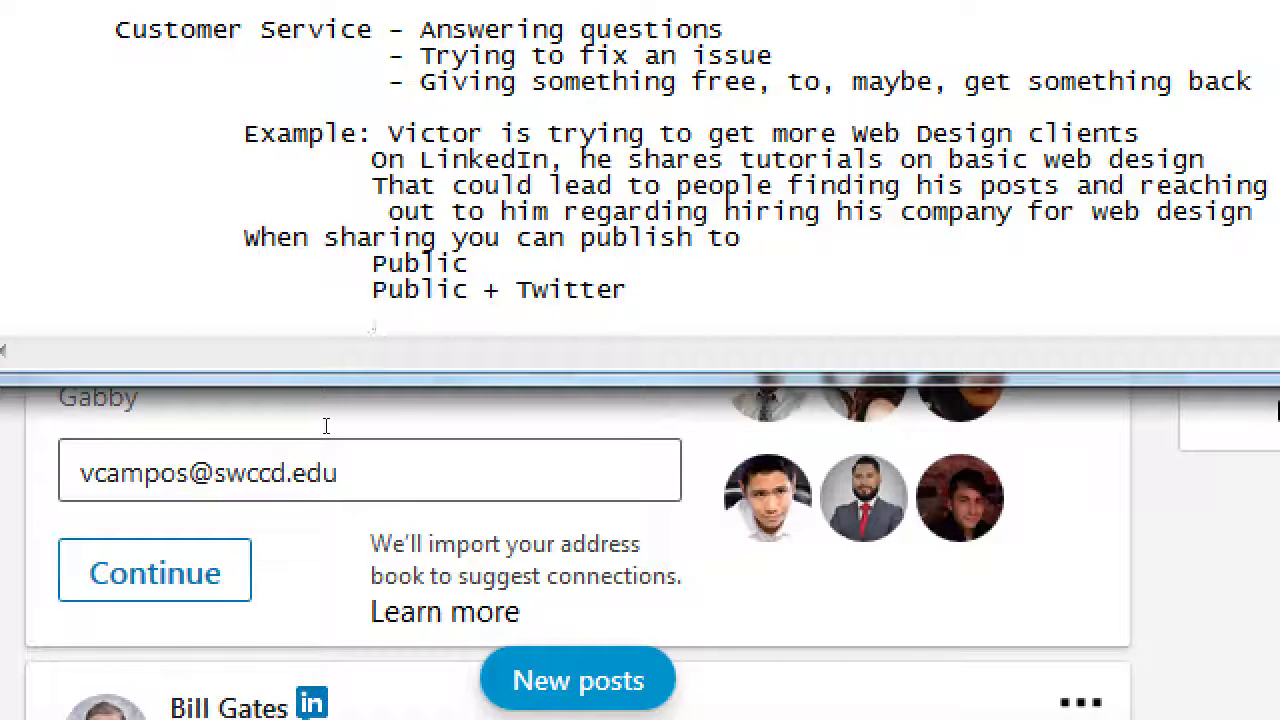
pyautogui.click(310, 575)
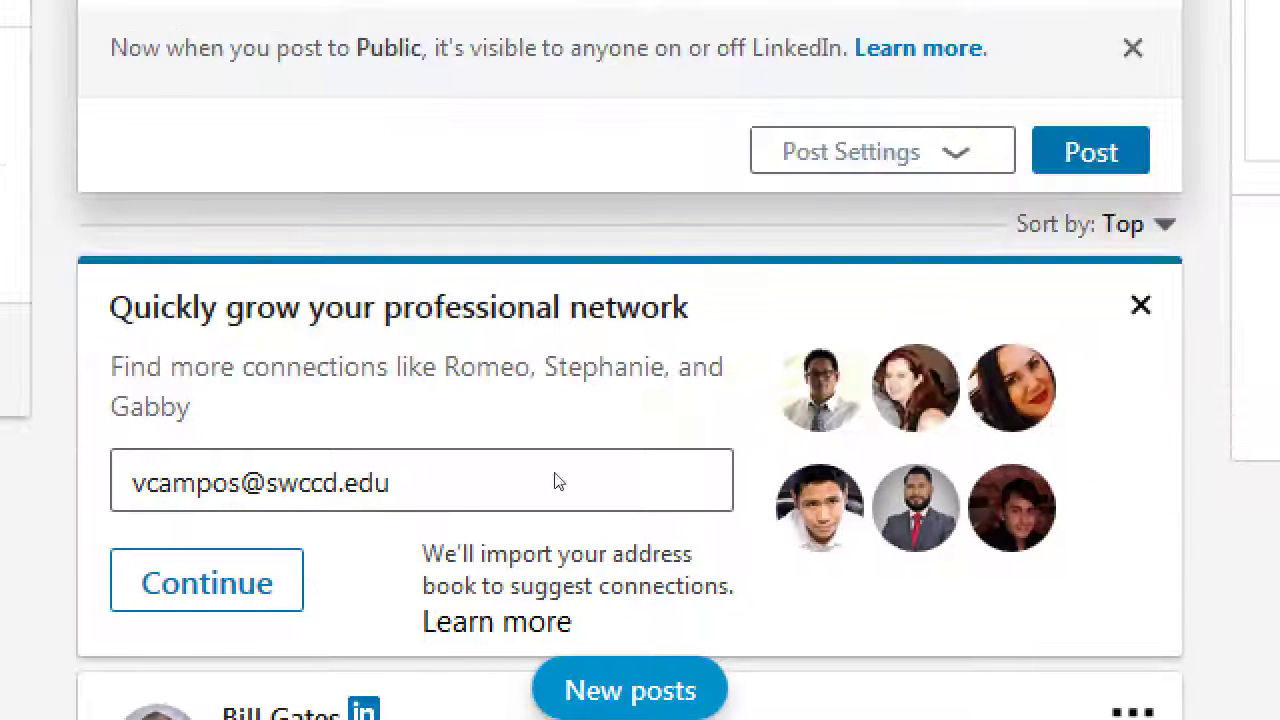
pyautogui.press('Return')
pyautogui.click(750, 385)
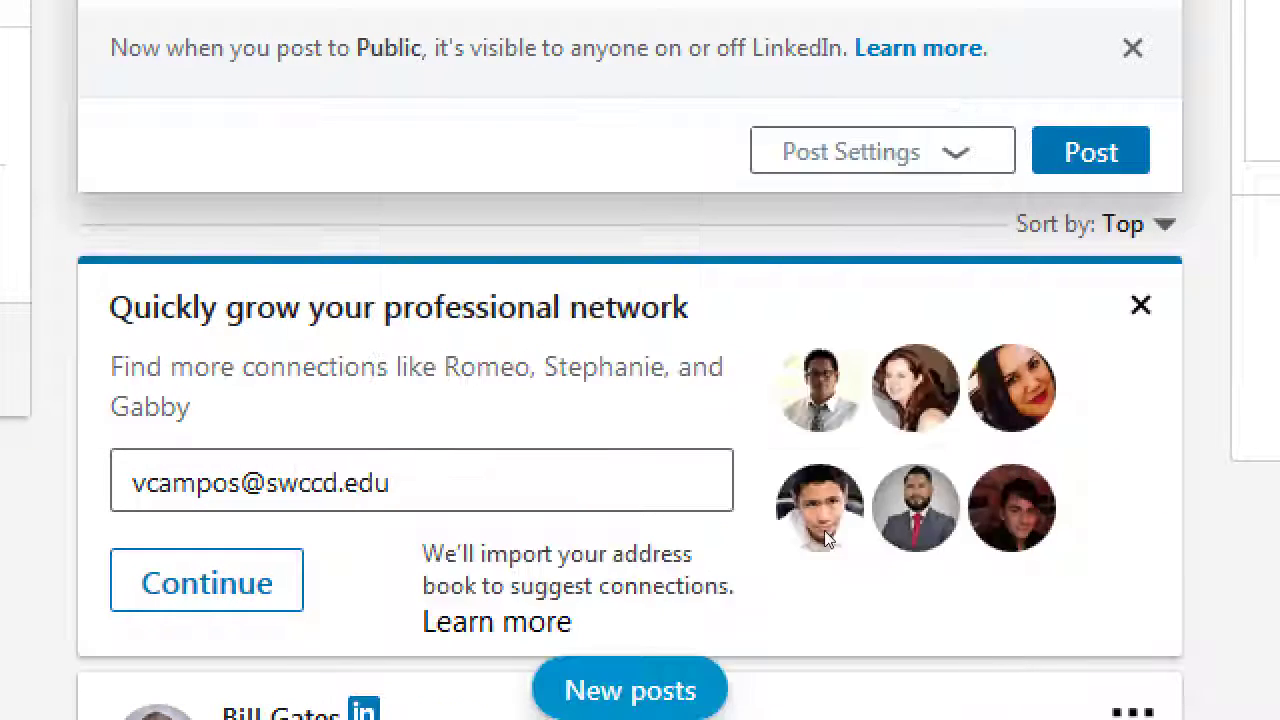
pyautogui.hotkey('alt', 'Tab')
pyautogui.write('Connections')
# Describe the Public option in the notes with "- Anyone can search, find read"
pyautogui.press('Up')
pyautogui.press('Up')
pyautogui.press('Tab')
pyautogui.press('Tab')
pyautogui.press('Tab')
pyautogui.write('- Any')
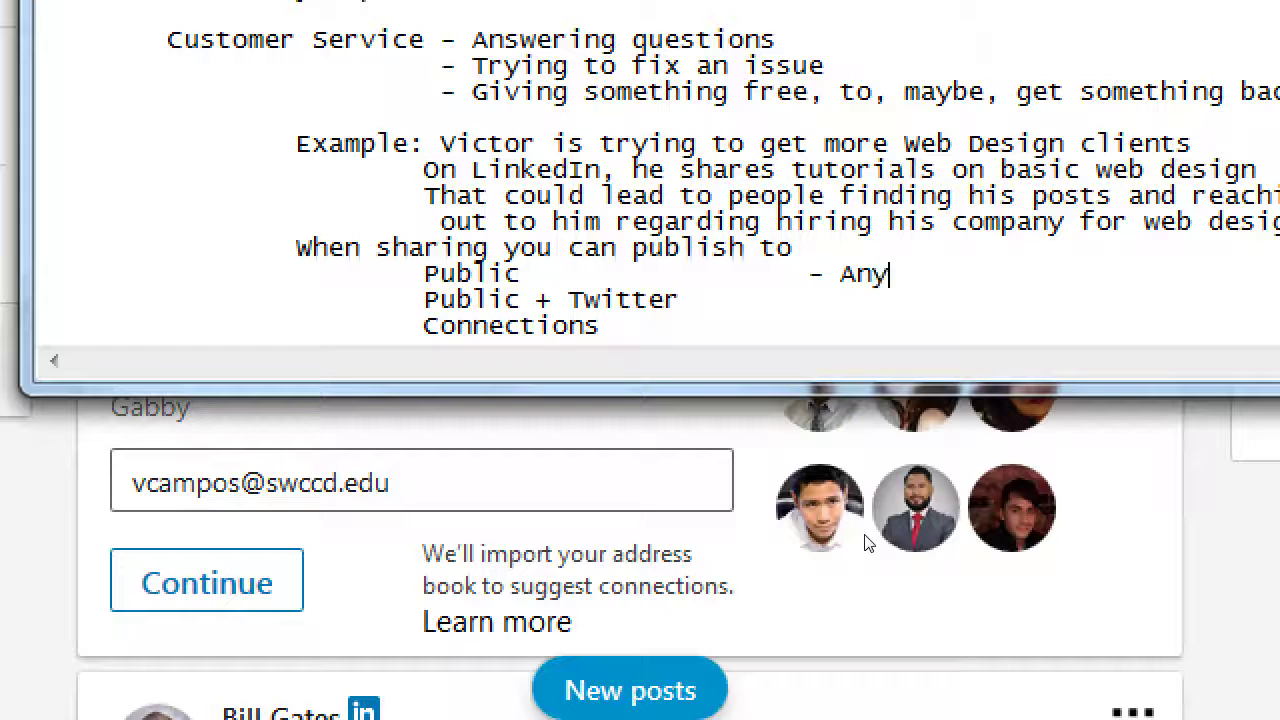
pyautogui.write('one can search, find')
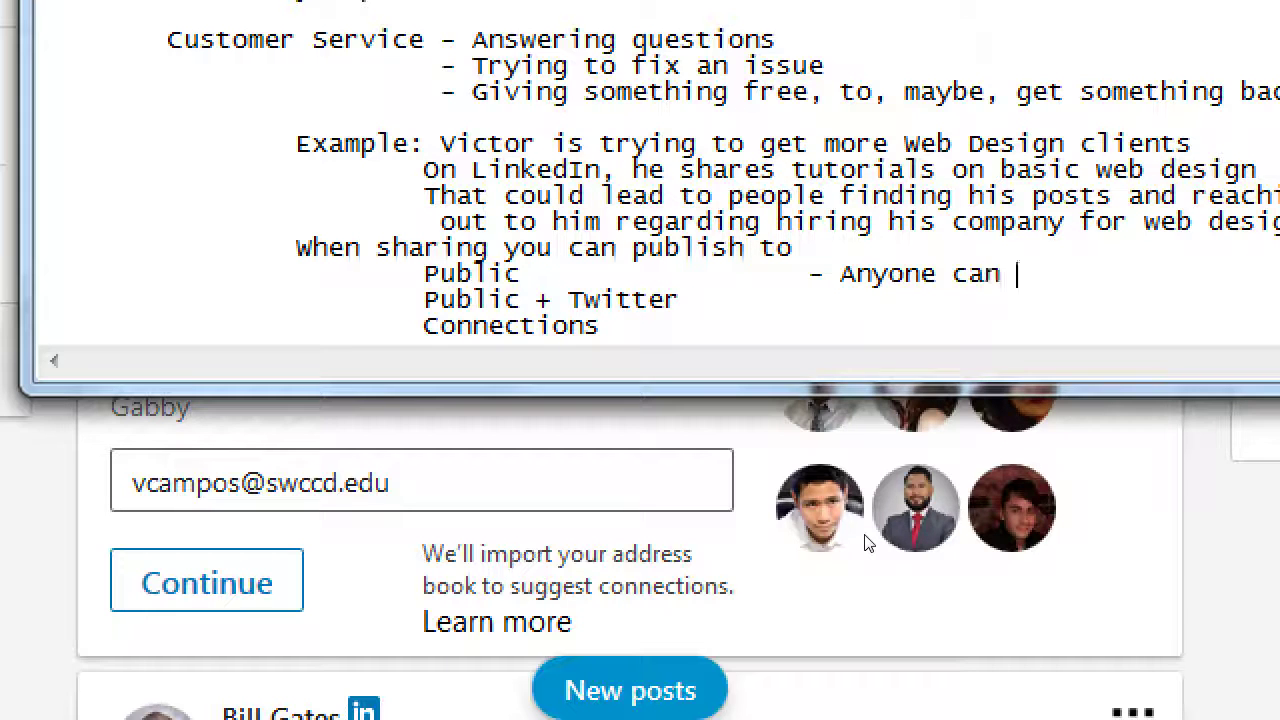
pyautogui.write(' read')
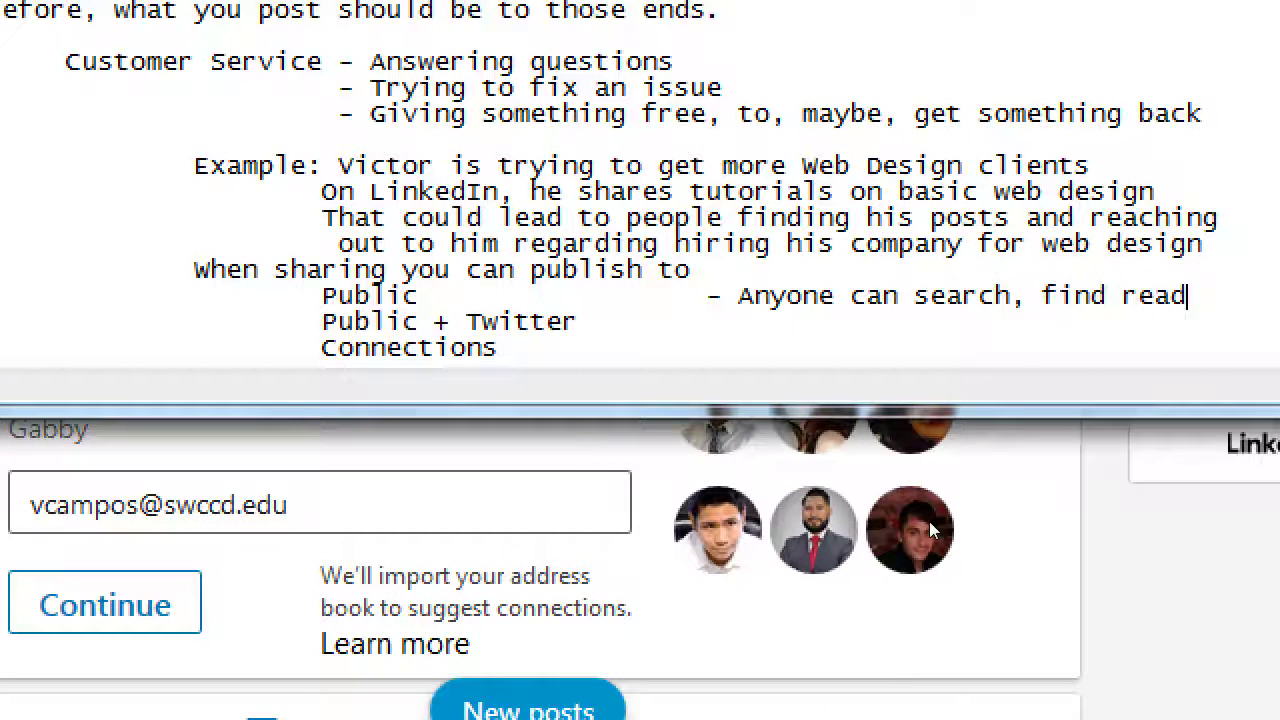
# Describe the Public + Twitter option with "- Same, and goes to your Twitter"
pyautogui.press('Down')
pyautogui.press('Tab')
pyautogui.write('- Same, and goes to Twitter')
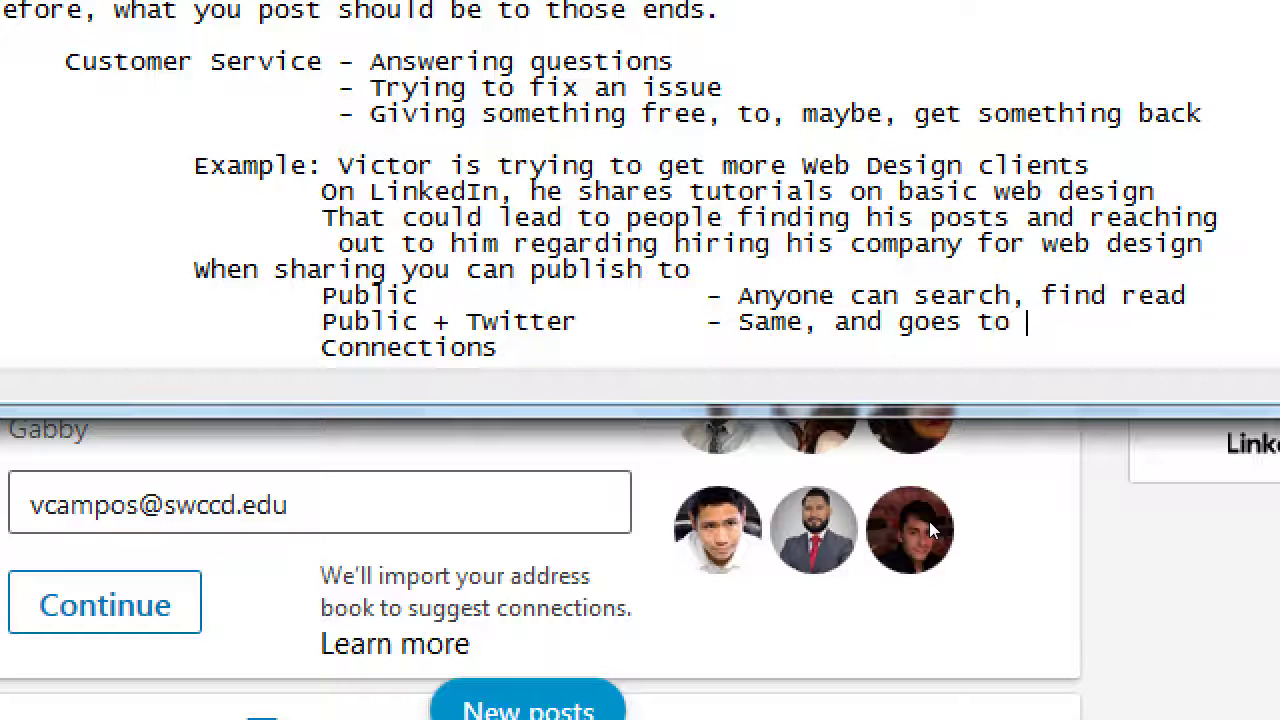
pyautogui.hotkey('ctrl', 'Left')
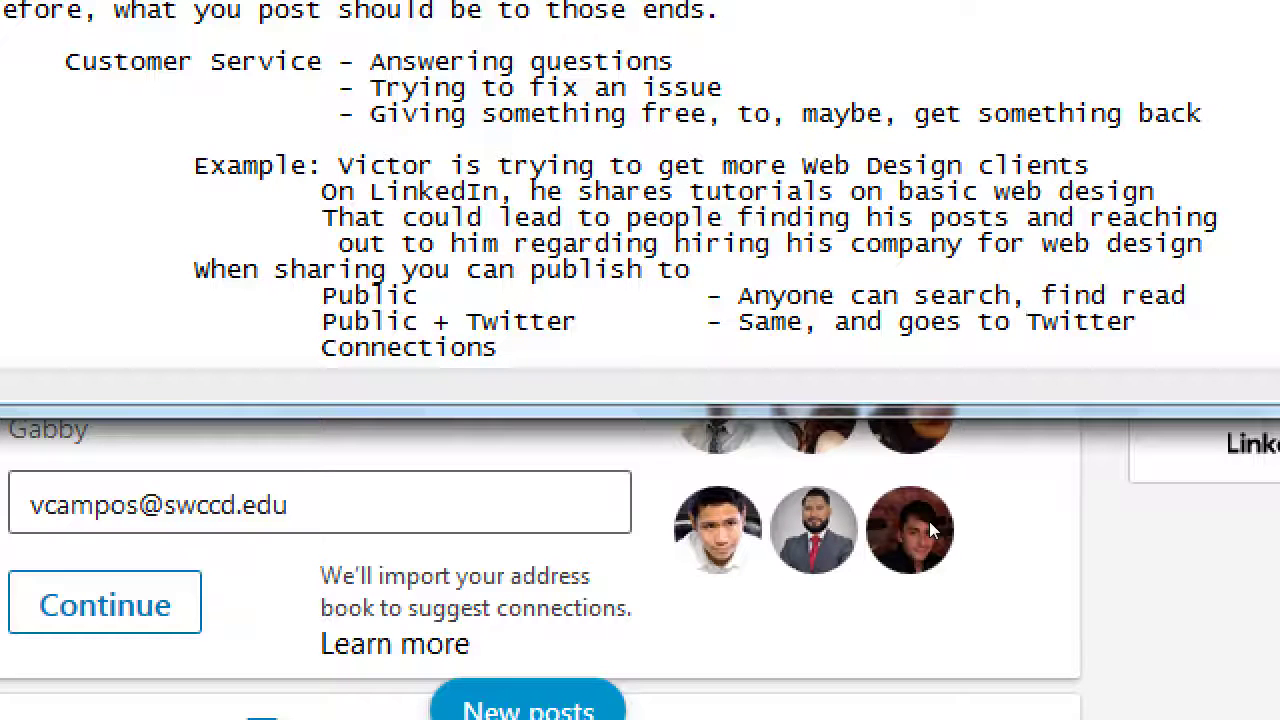
pyautogui.write('your')
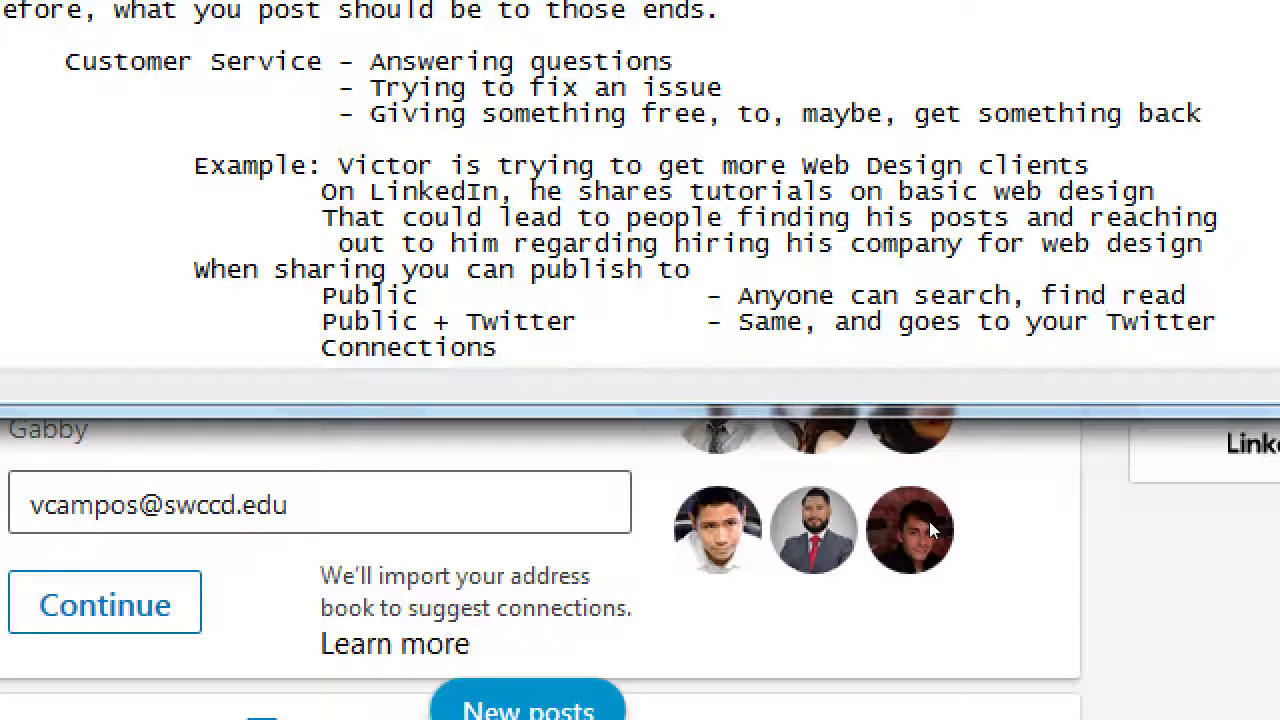
# Describe the Connections option with "- Only to those that Connected w/ you"
pyautogui.press('Down')
pyautogui.write('- Only th')
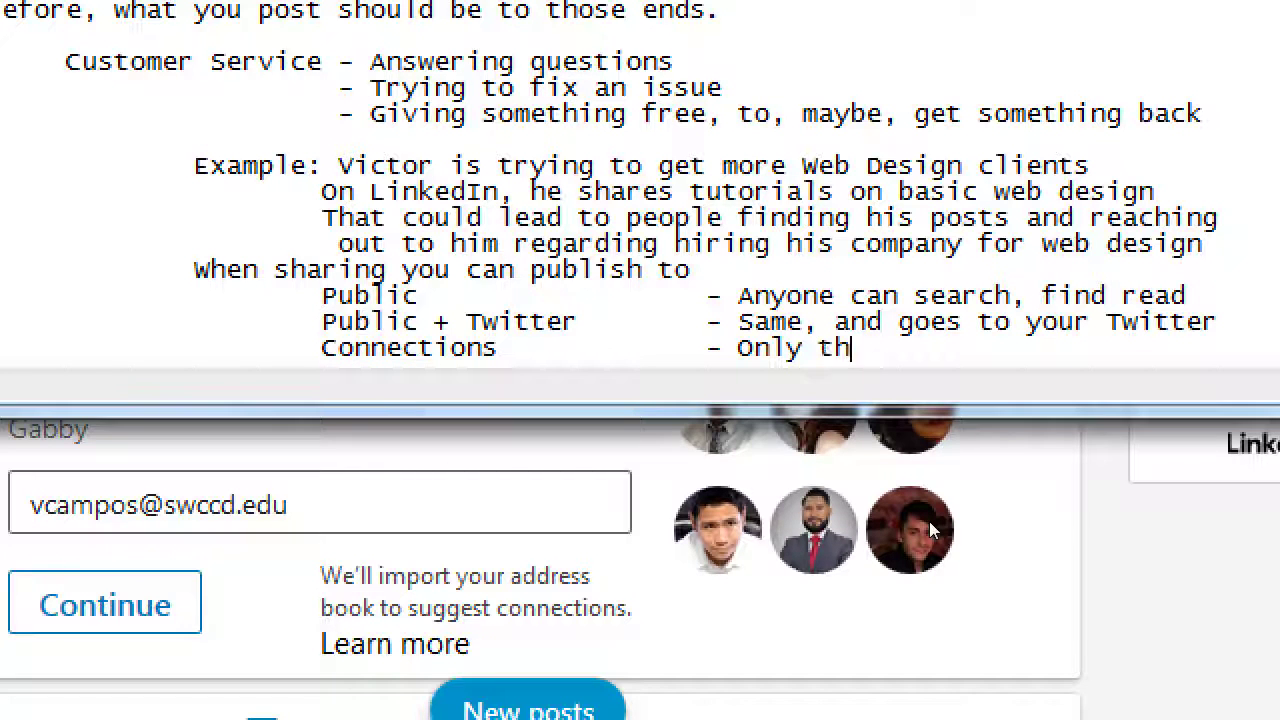
pyautogui.press('BackSpace')
pyautogui.write('o those')
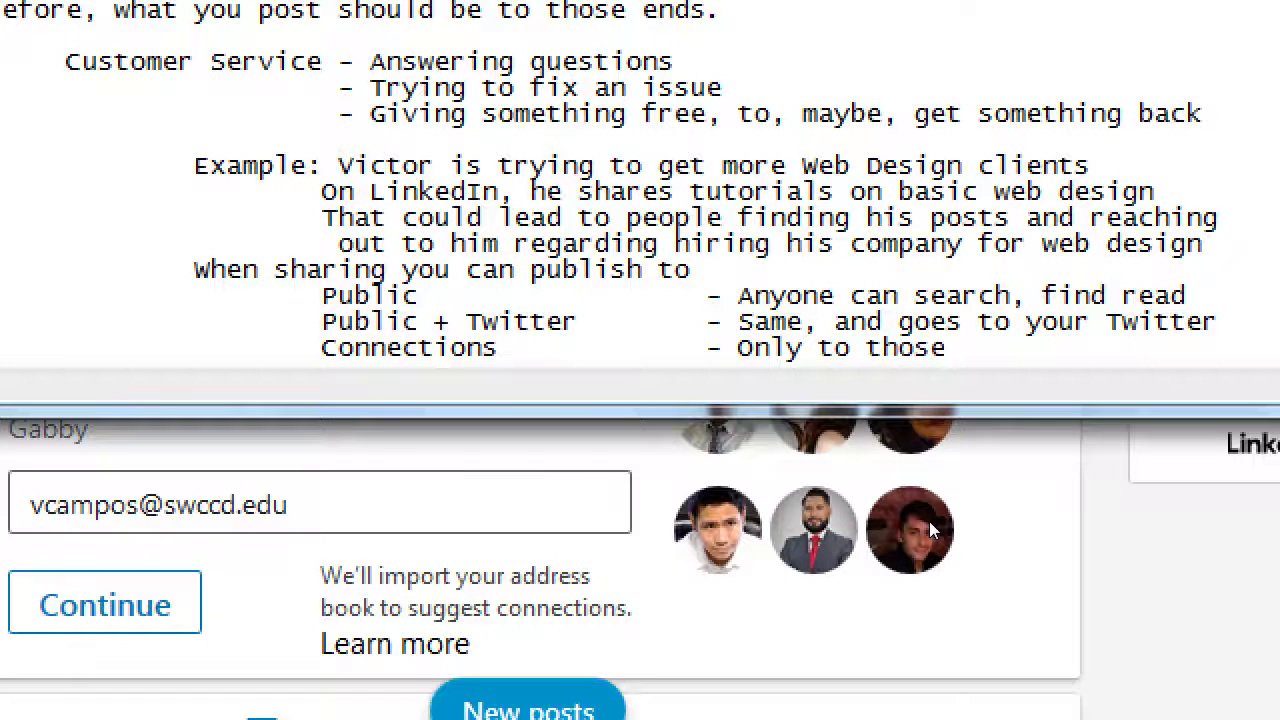
pyautogui.write(' that Connected w/')
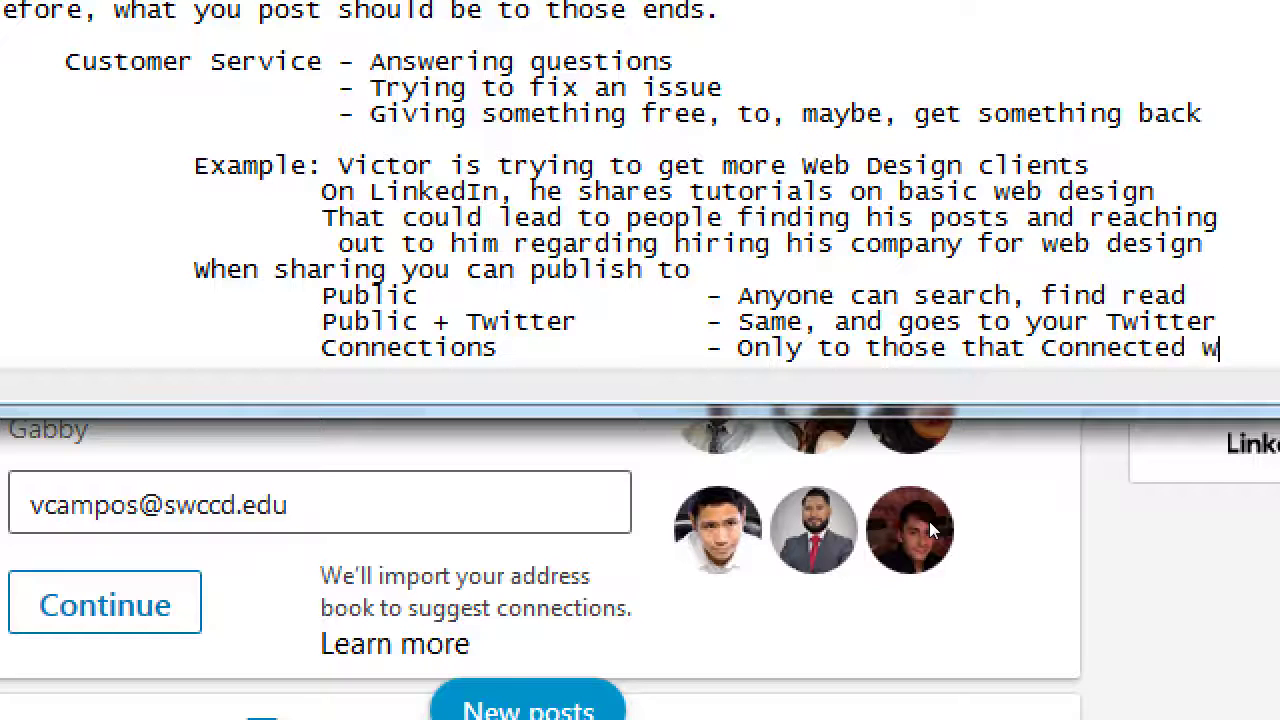
pyautogui.write(' yo')
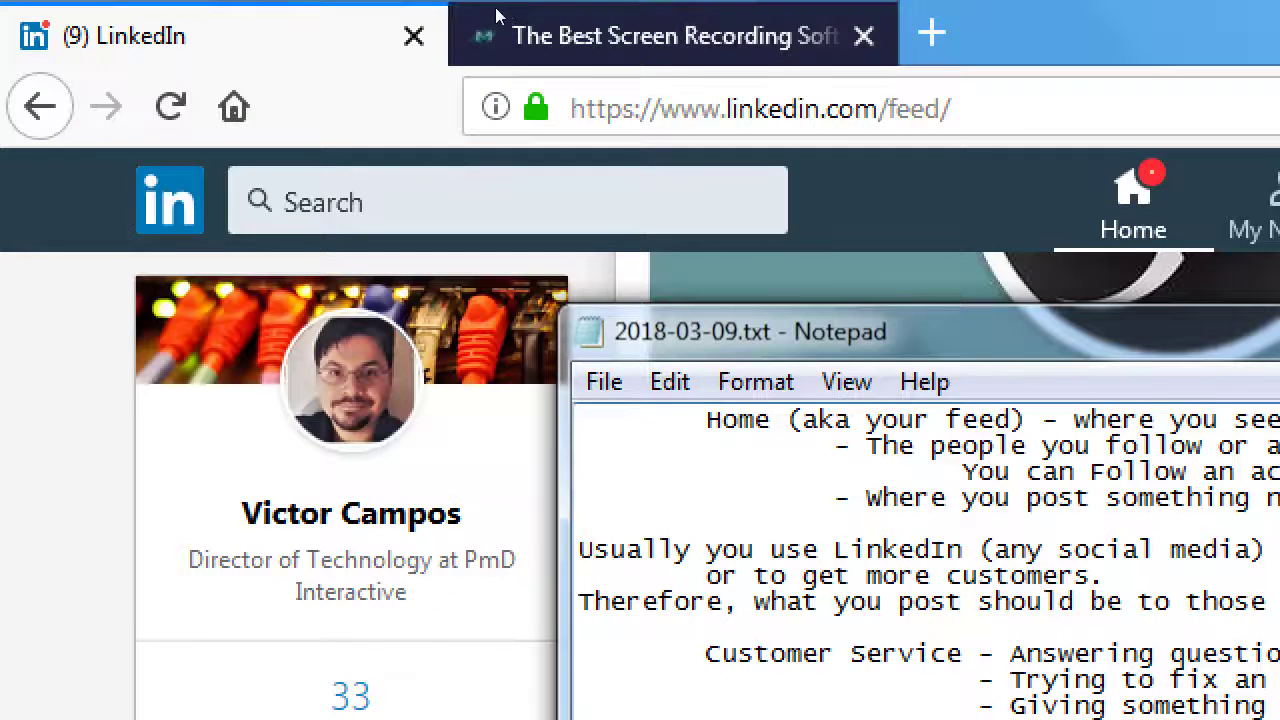
# Switch to Firefox, open a new browser tab and enter buffer.com as the address
pyautogui.click(474, 22)
pyautogui.hotkey('ctrl', 't')
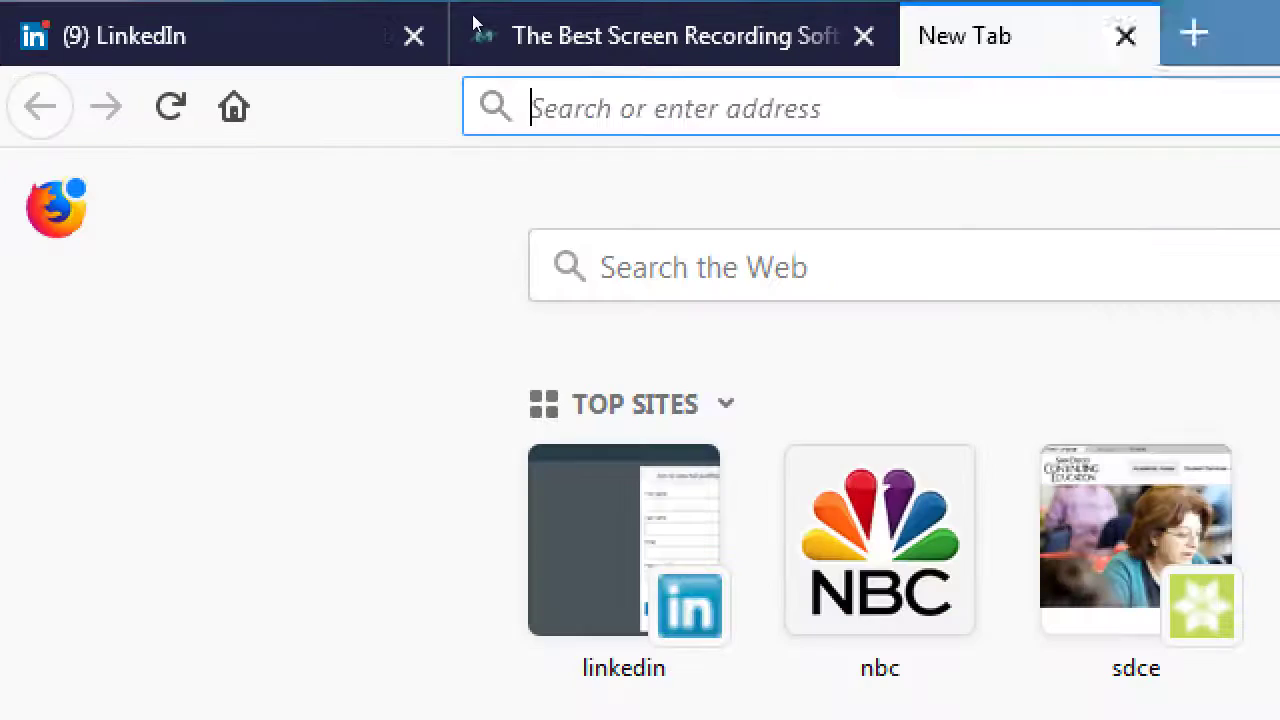
pyautogui.write('buffer.com')
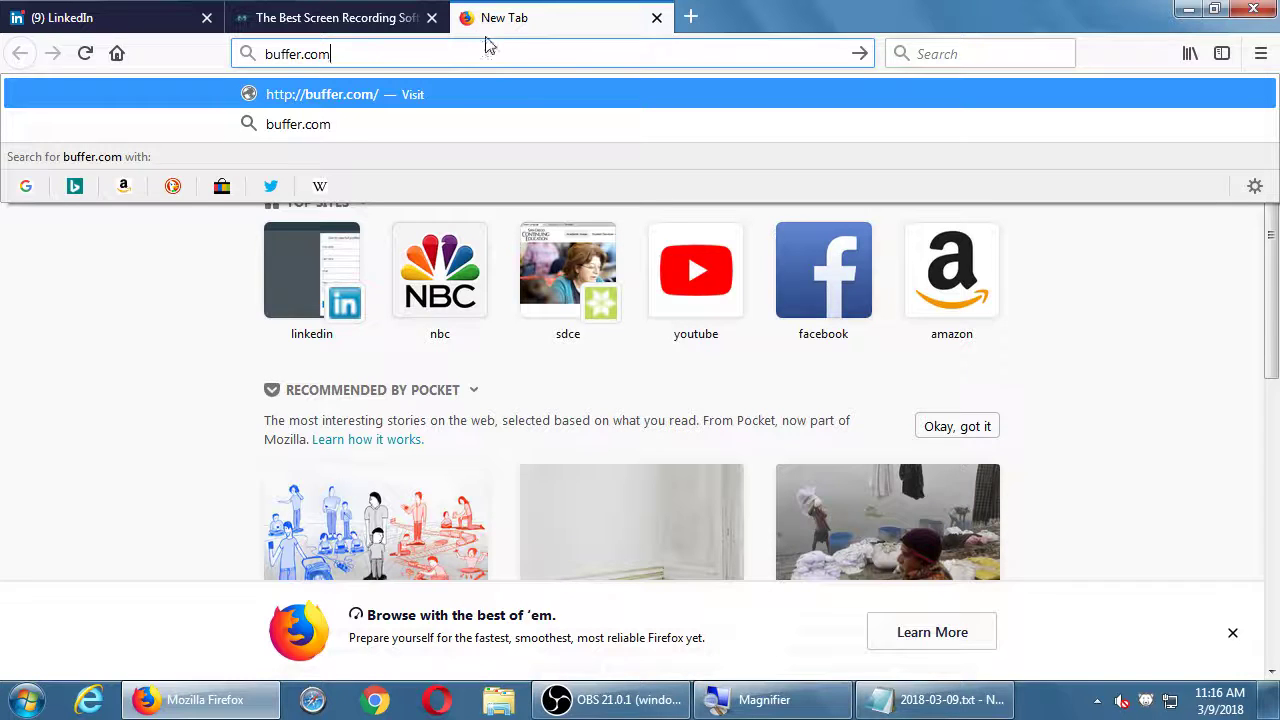
# Return to the LinkedIn post draft and review its privacy and comment settings, keeping it Public with comments allowed
pyautogui.click(130, 18)
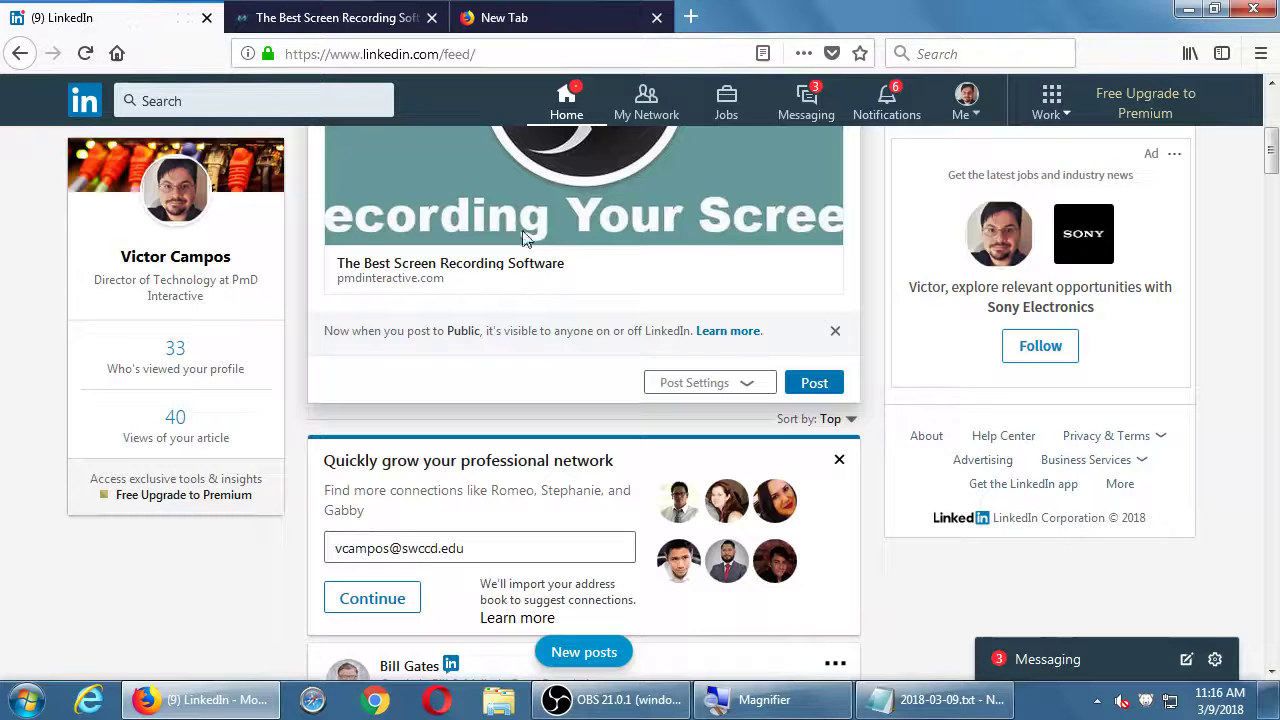
pyautogui.click(740, 390)
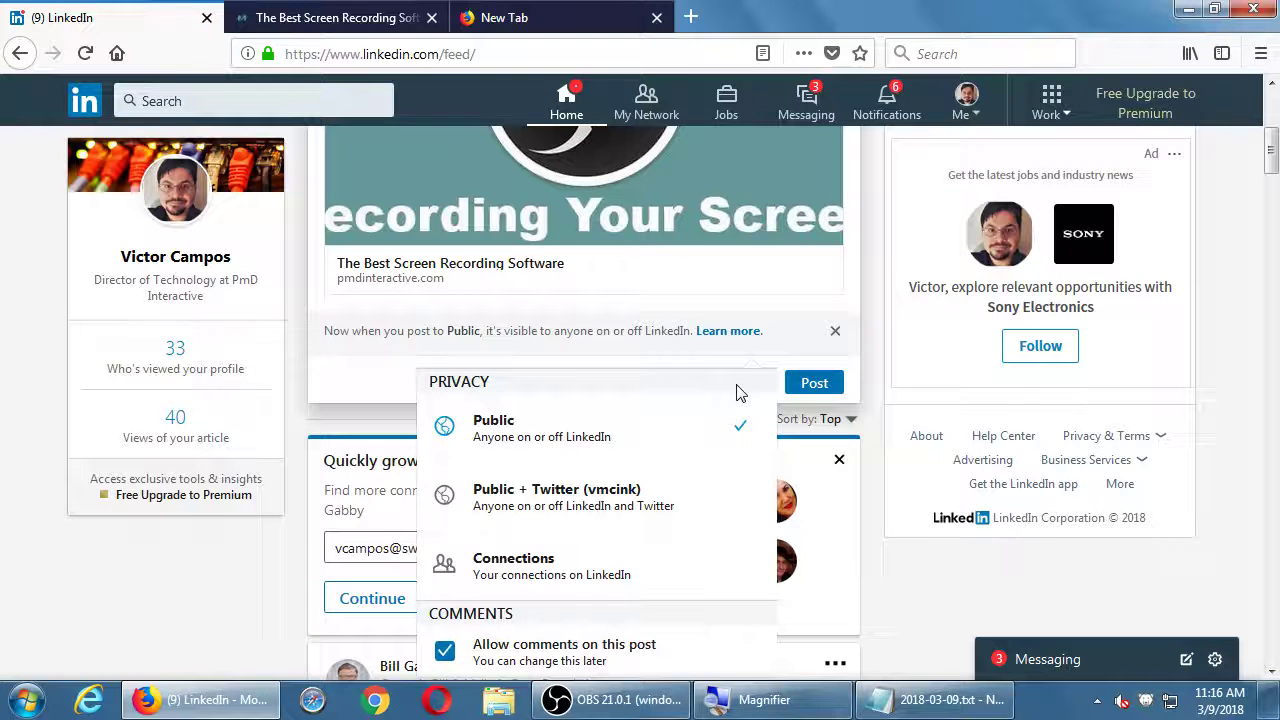
pyautogui.scroll(-1, 740, 392)
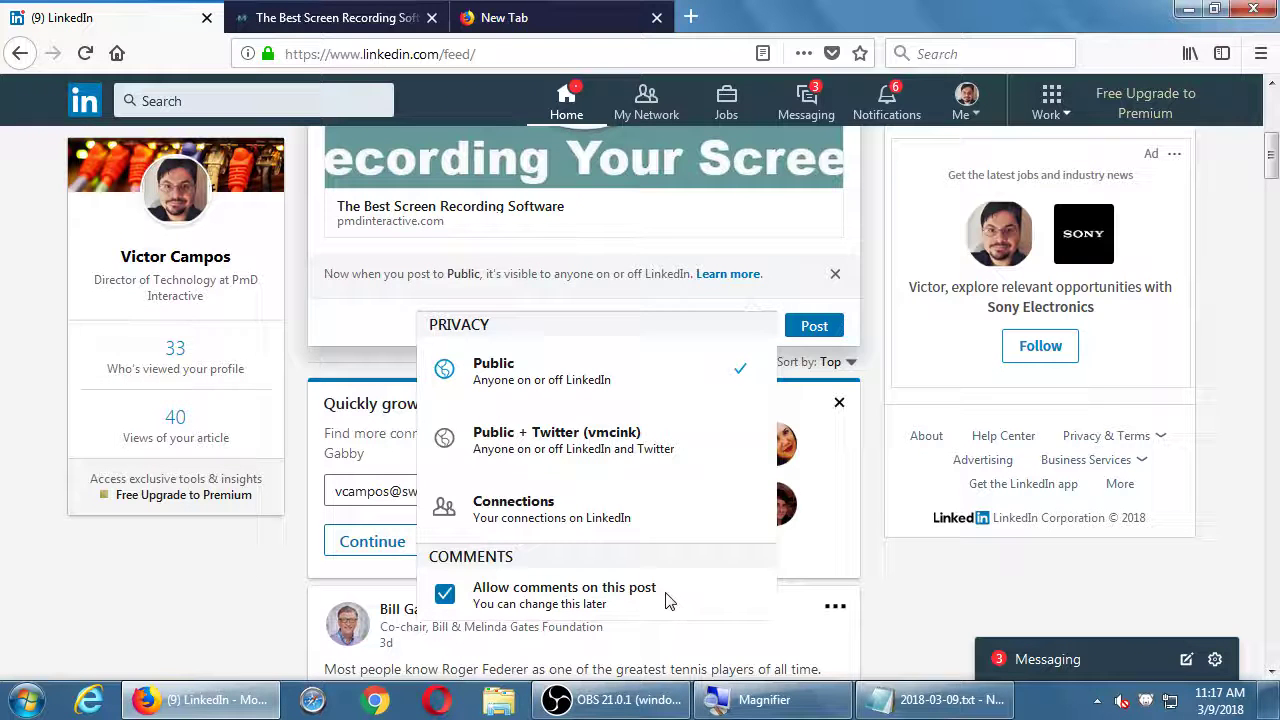
pyautogui.click(882, 370)
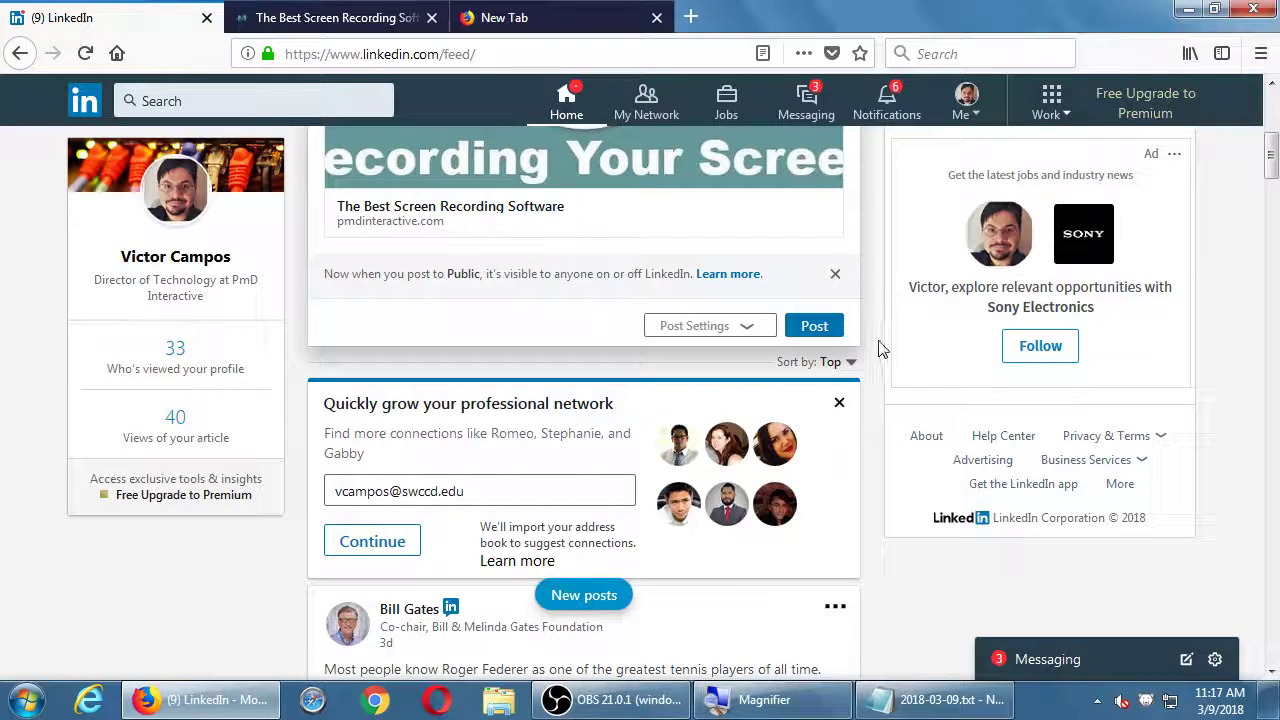
# Publish the post sharing The Best Screen Recording Software article and view it in the home feed
pyautogui.click(828, 335)
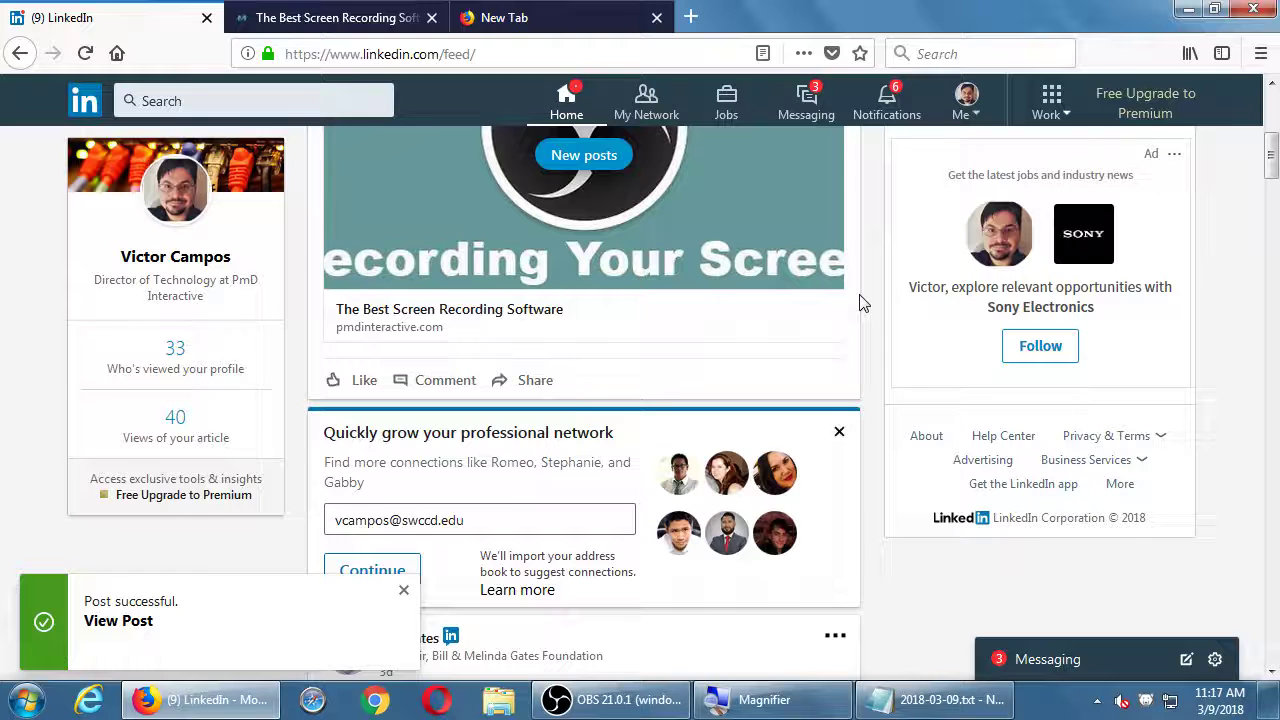
pyautogui.scroll(3, 862, 303)
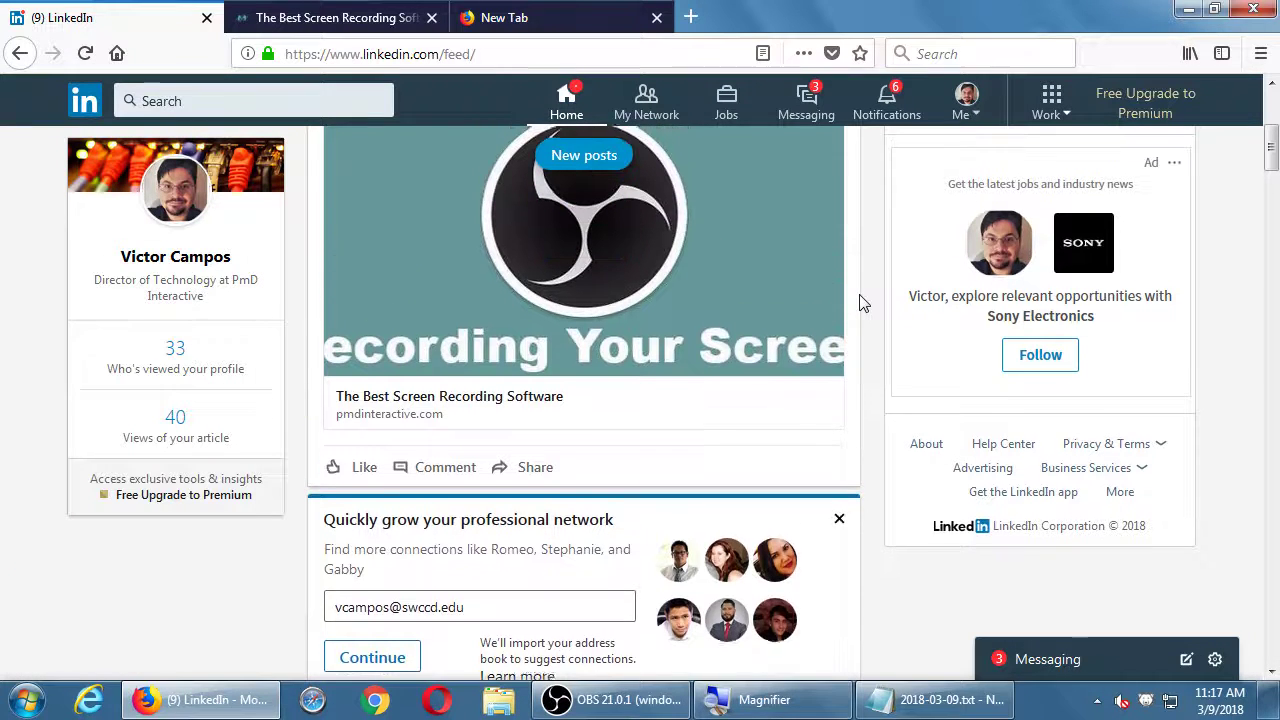
pyautogui.scroll(1, 862, 303)
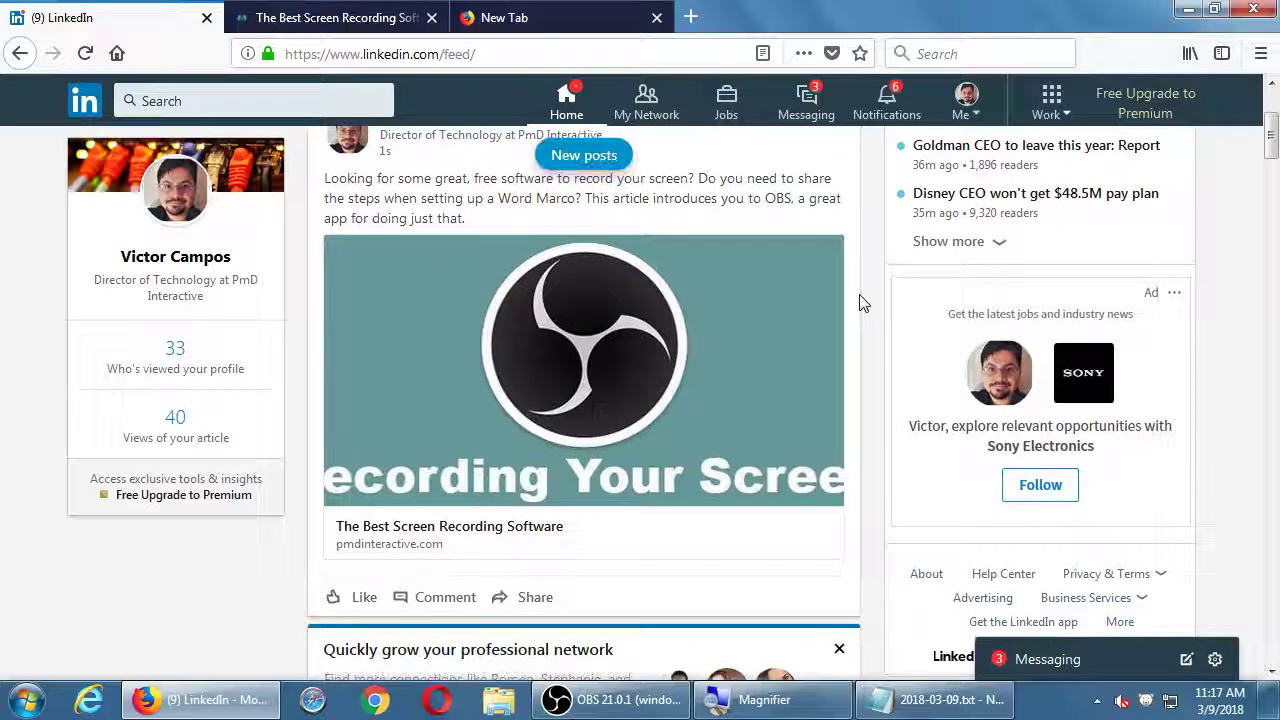
pyautogui.scroll(1, 860, 300)
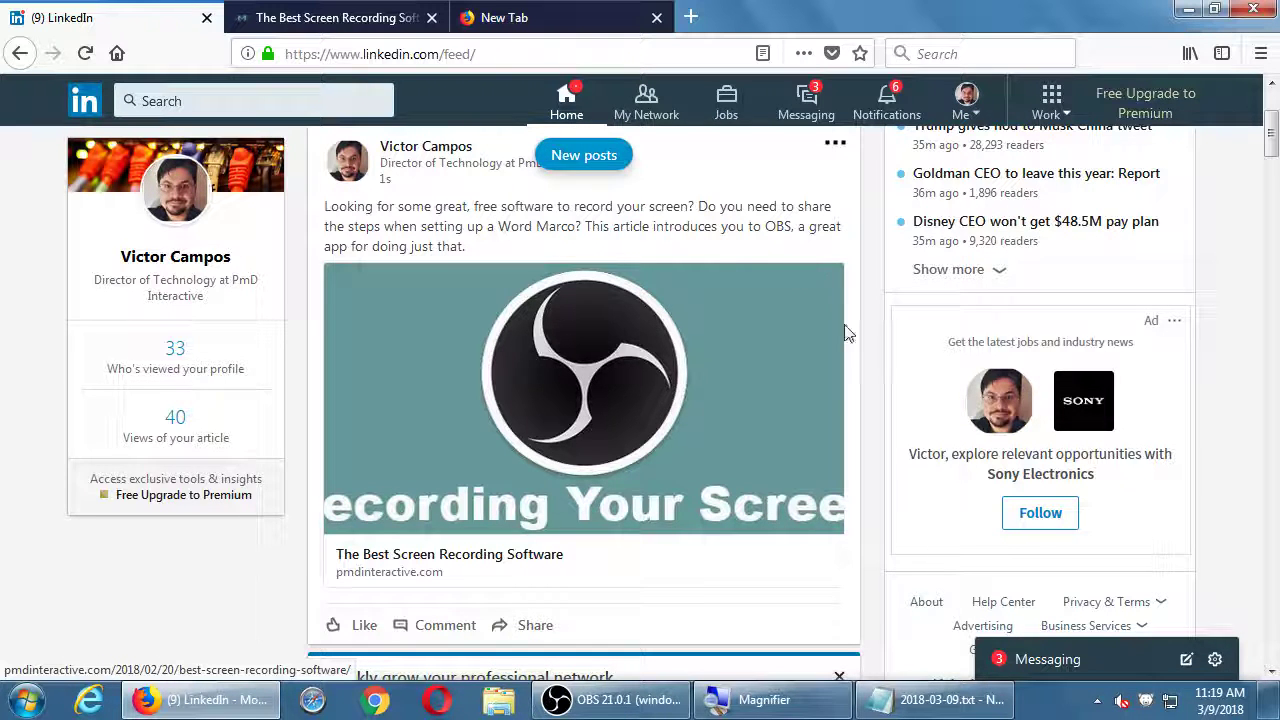
pyautogui.scroll(3, 857, 363)
pyautogui.scroll(-1, 857, 363)
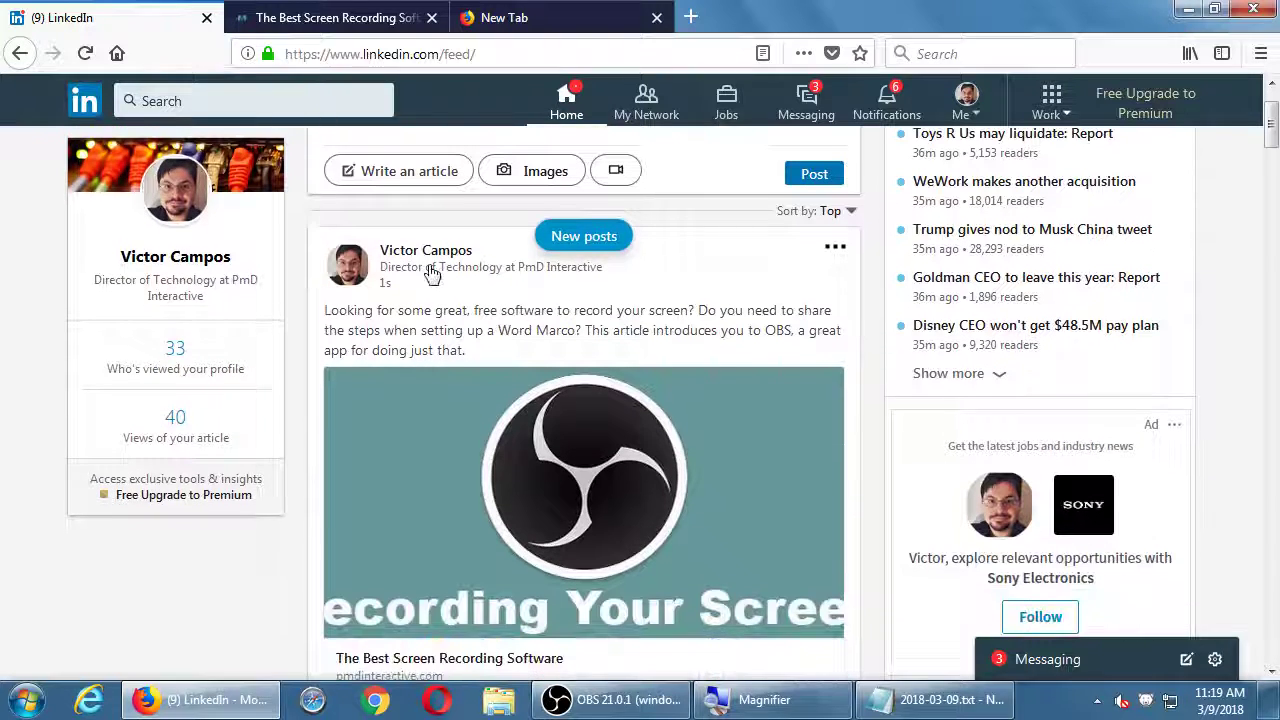
# Search LinkedIn for "the best screen recording software"
pyautogui.click(230, 104)
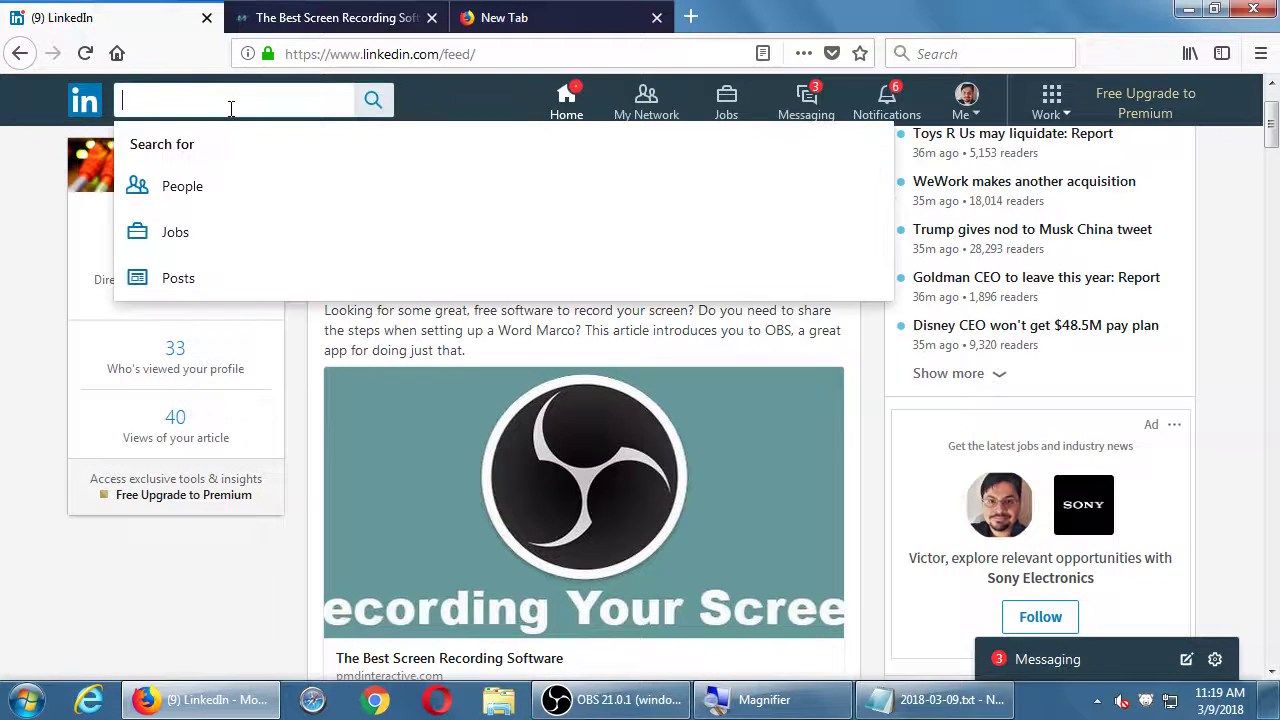
pyautogui.click(29, 235)
pyautogui.scroll(-1, 29, 235)
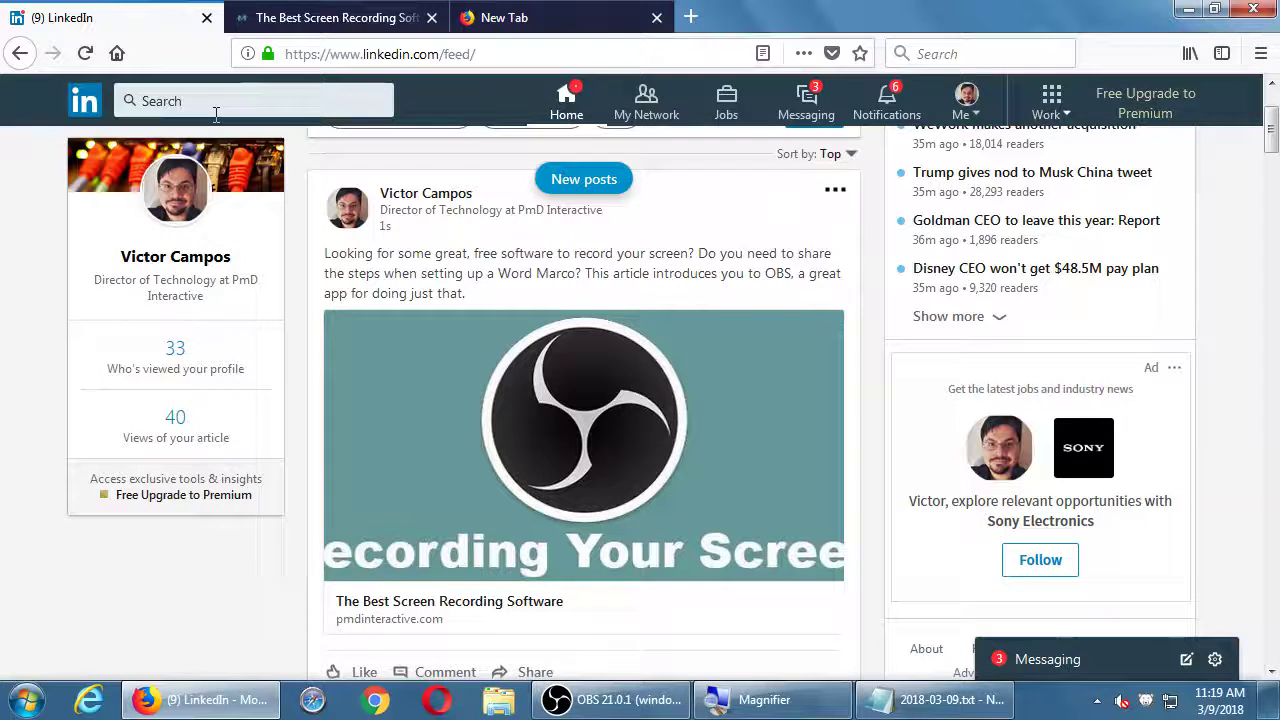
pyautogui.click(216, 101)
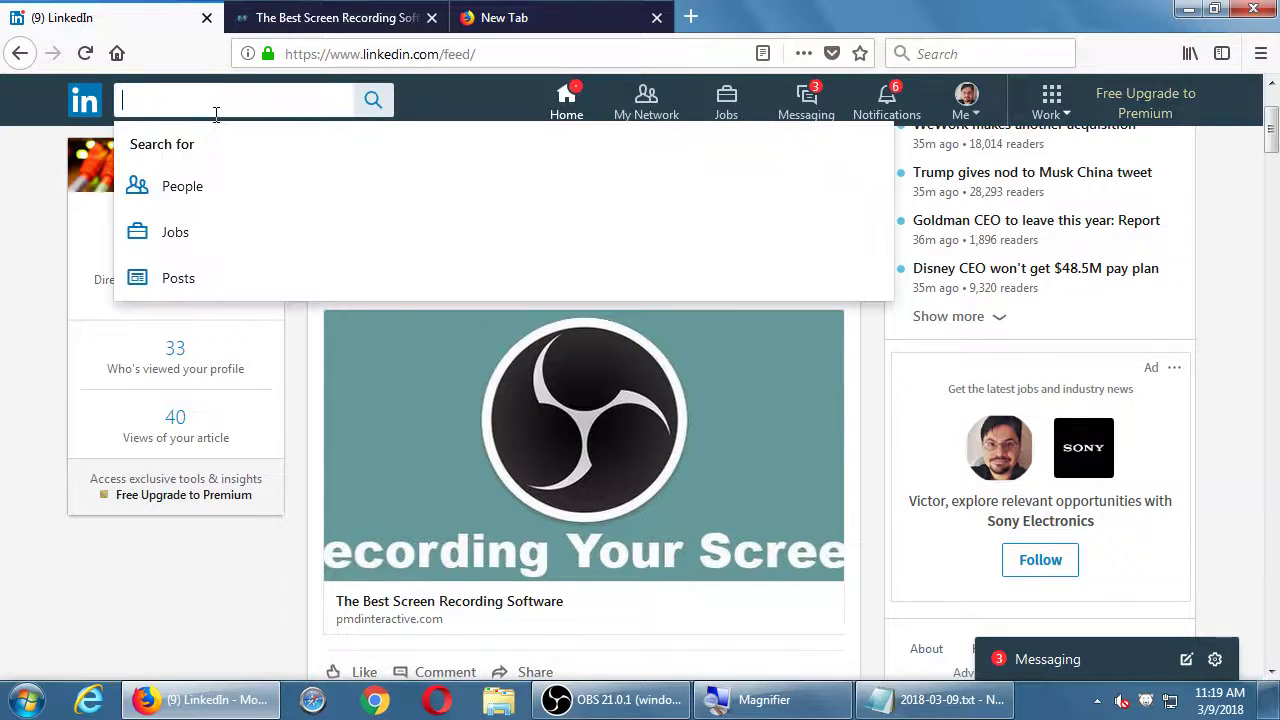
pyautogui.write('the')
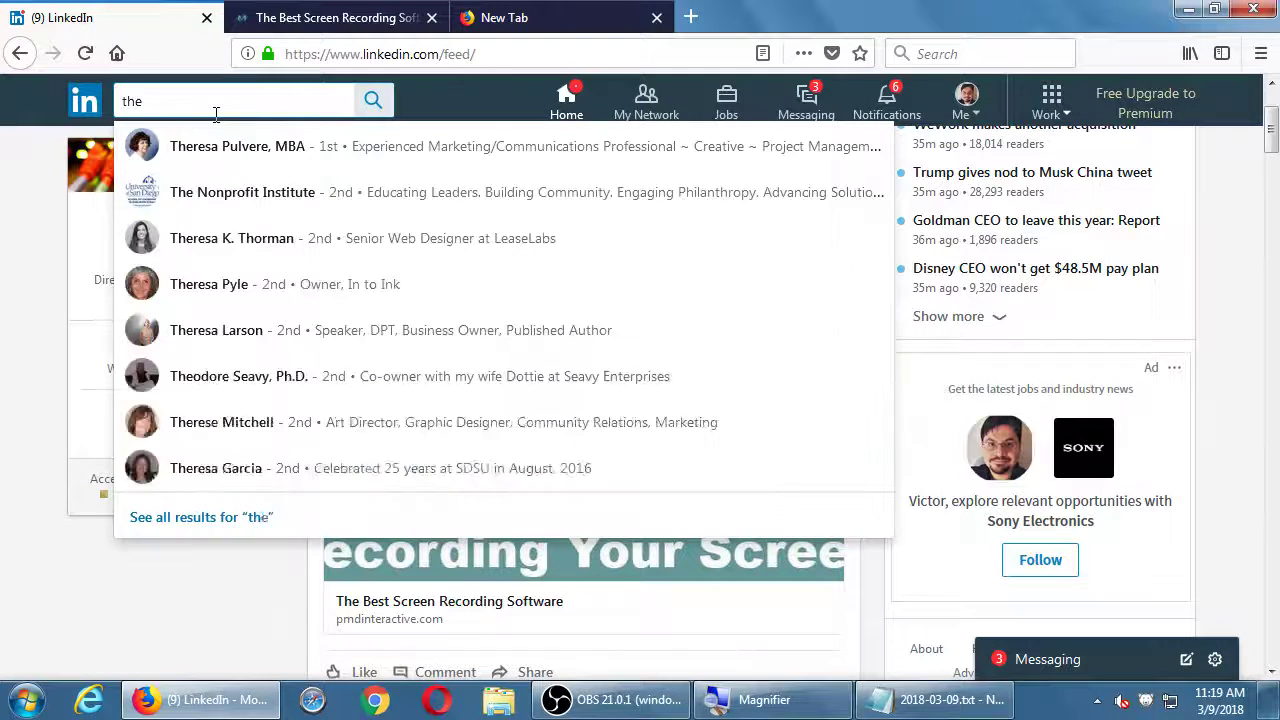
pyautogui.write(' best scree')
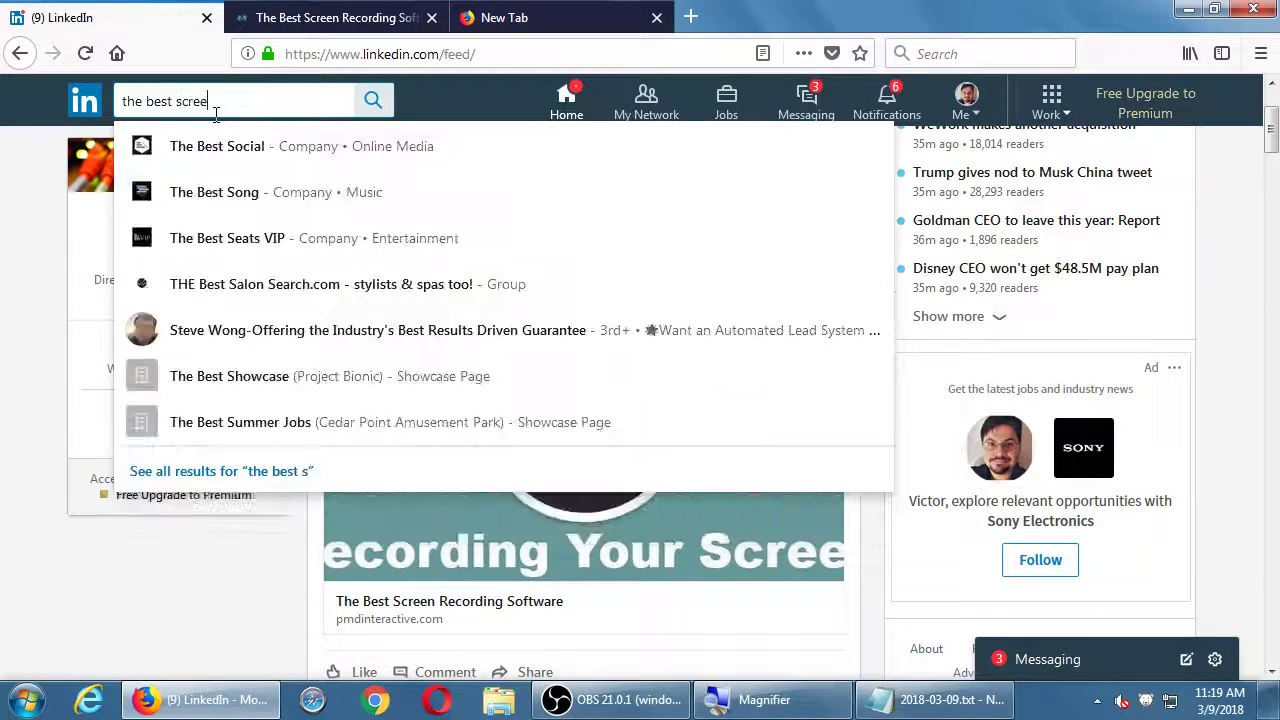
pyautogui.write('n recording s')
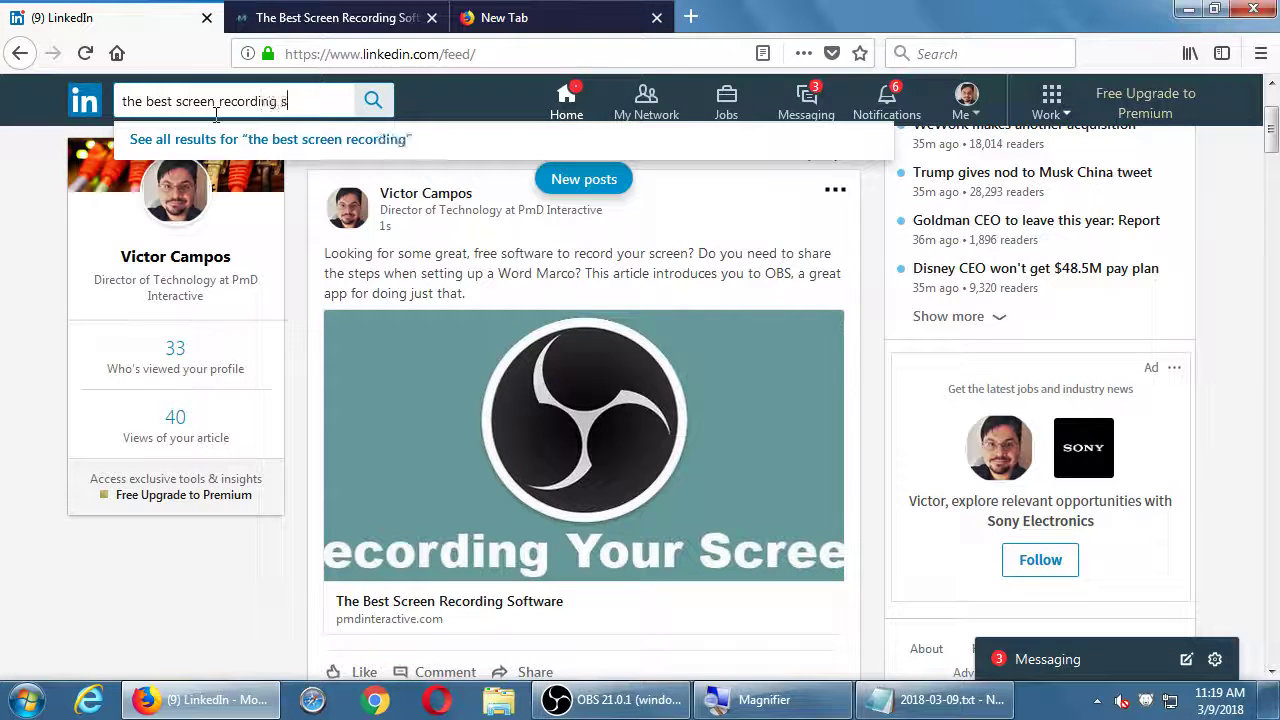
pyautogui.write('oftware')
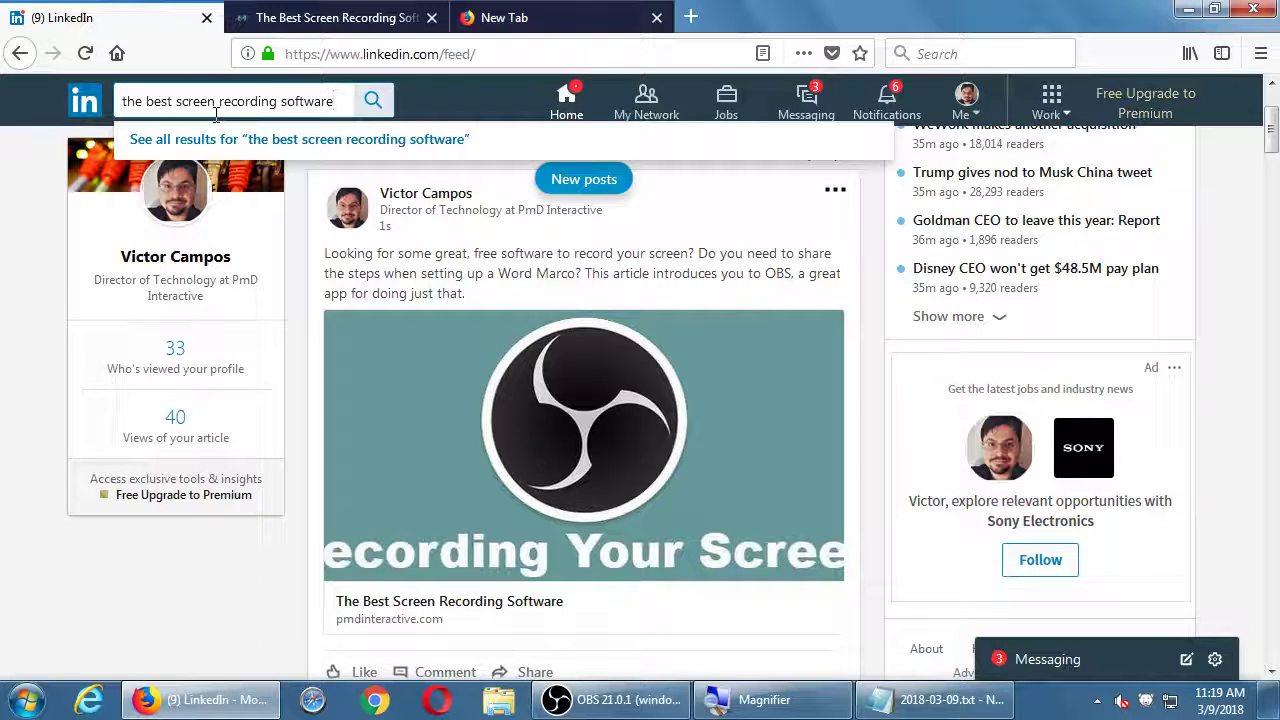
pyautogui.press('Return')
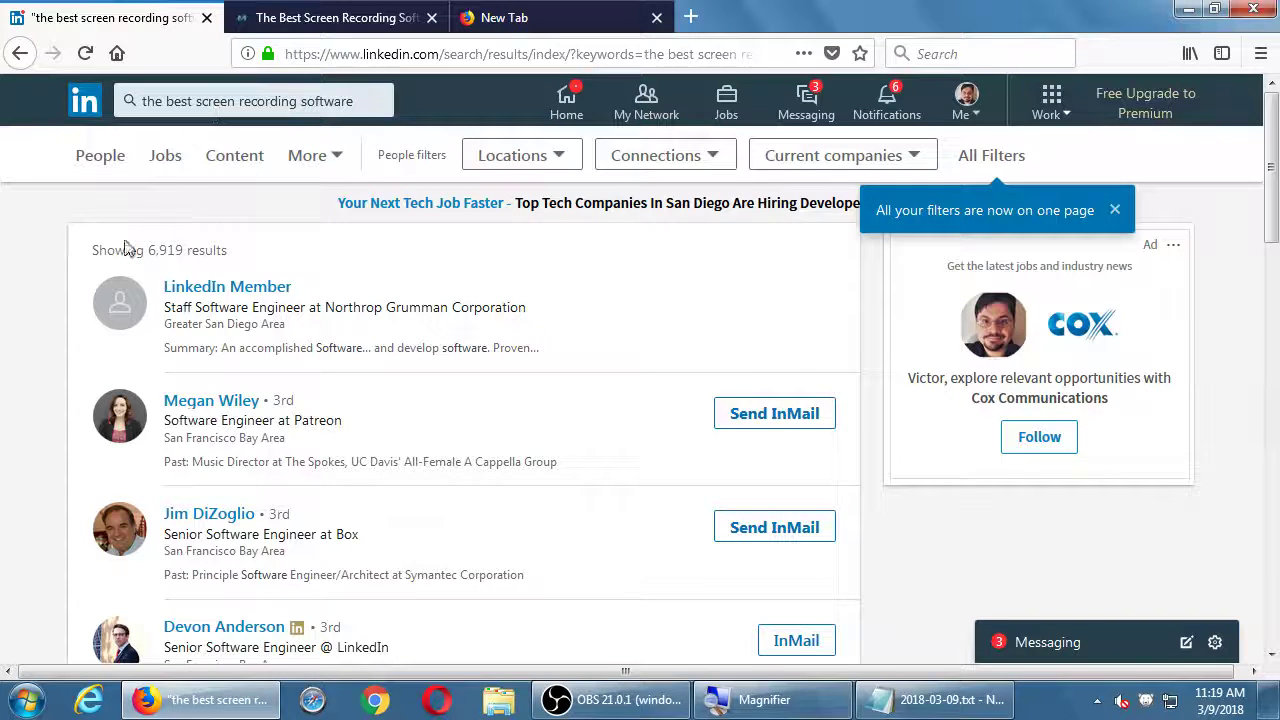
# Look through the general search results, then narrow them to content only
pyautogui.scroll(-5, 48, 250)
pyautogui.scroll(-8, 53, 250)
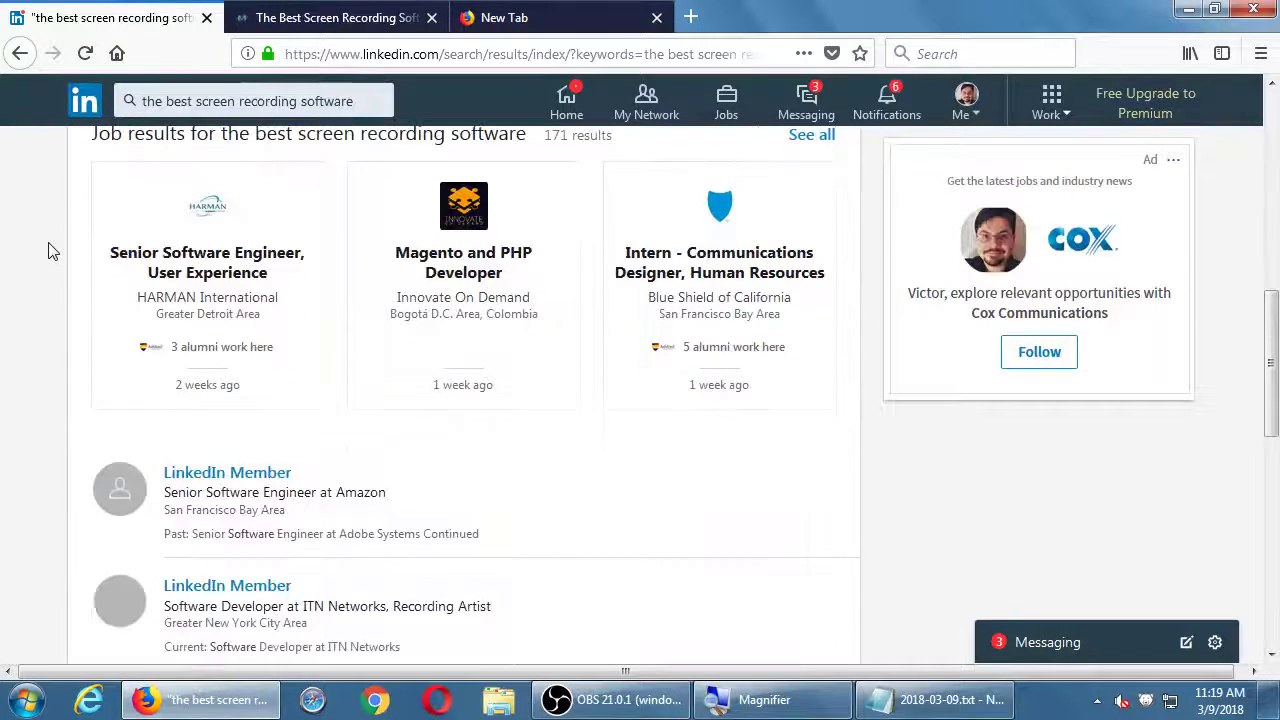
pyautogui.scroll(-3, 53, 250)
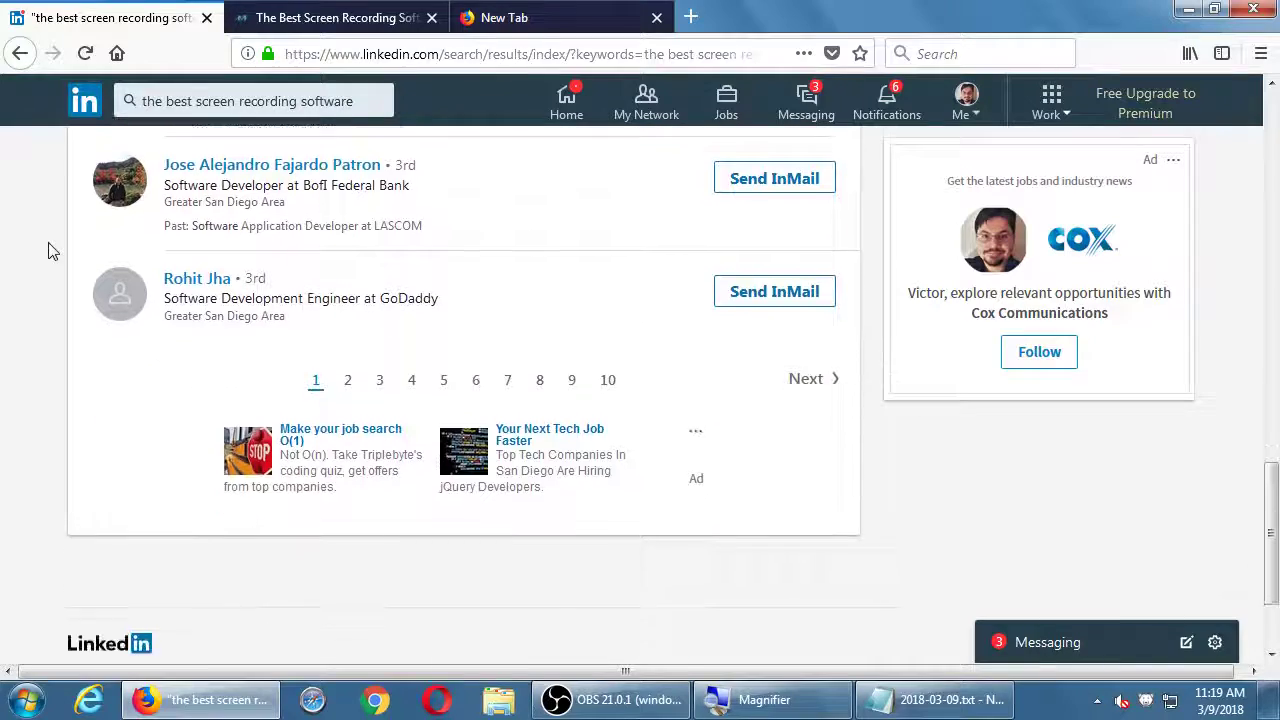
pyautogui.scroll(15, 53, 250)
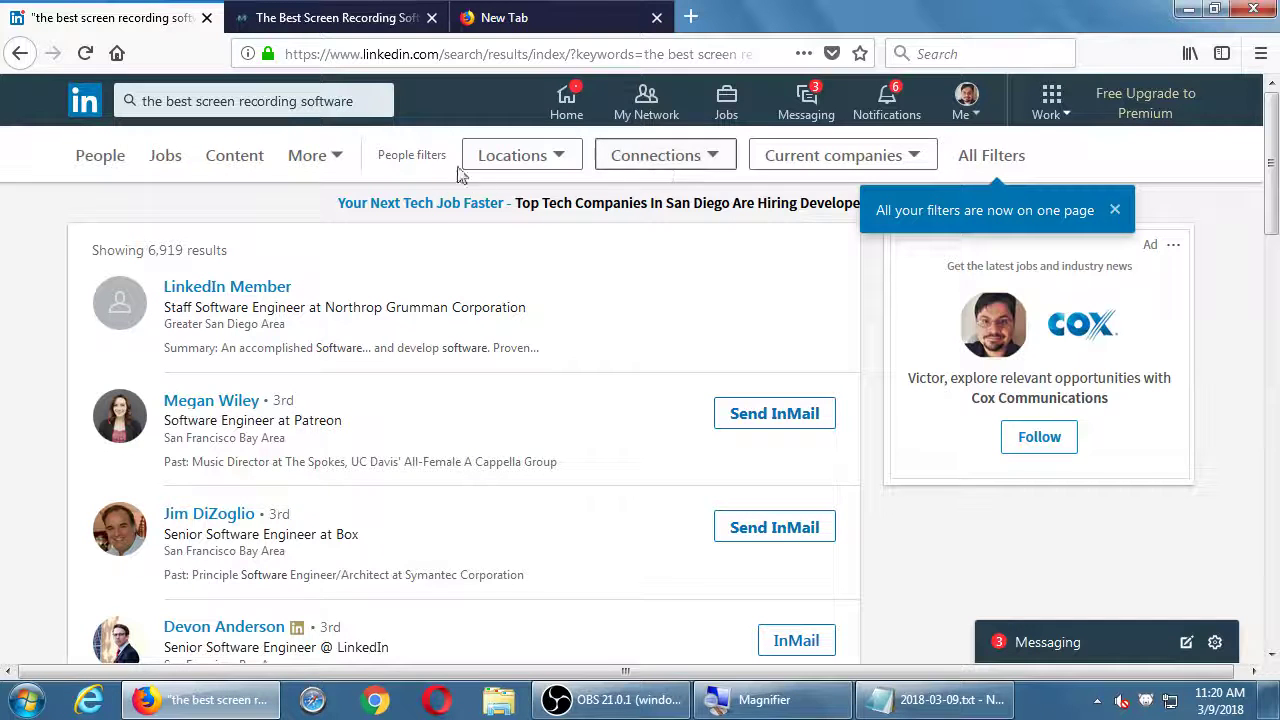
pyautogui.click(313, 158)
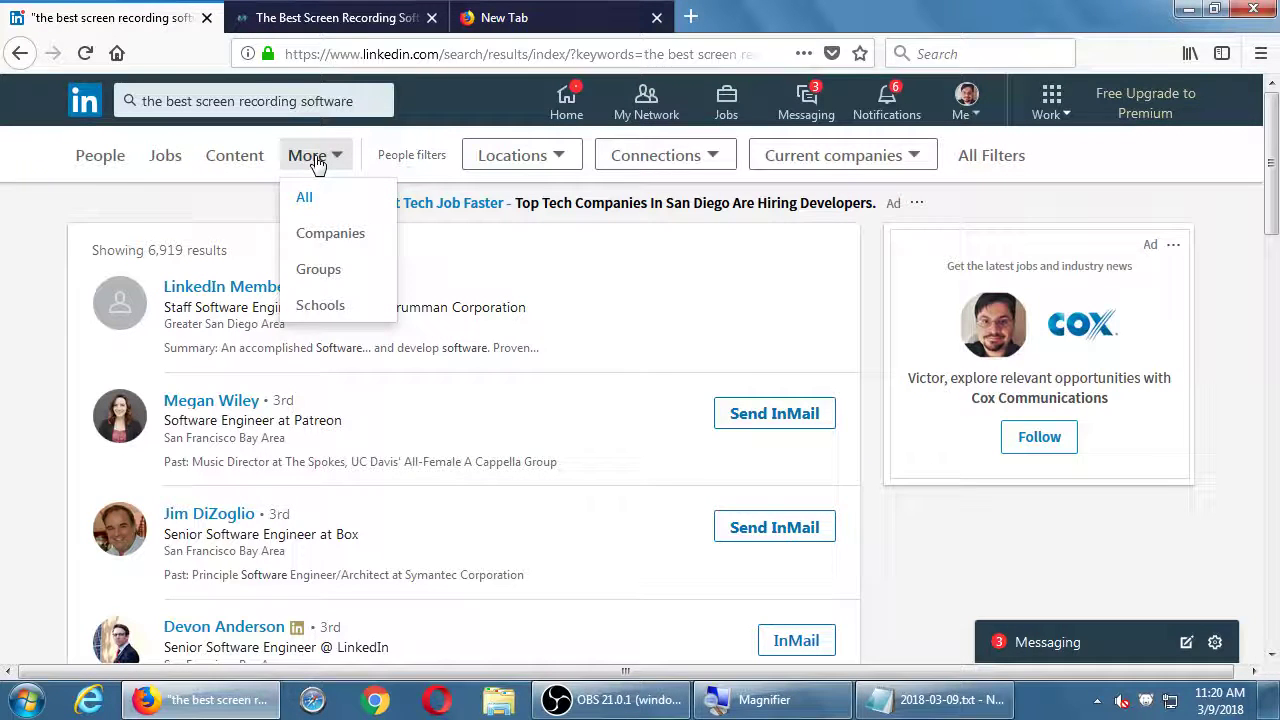
pyautogui.click(249, 160)
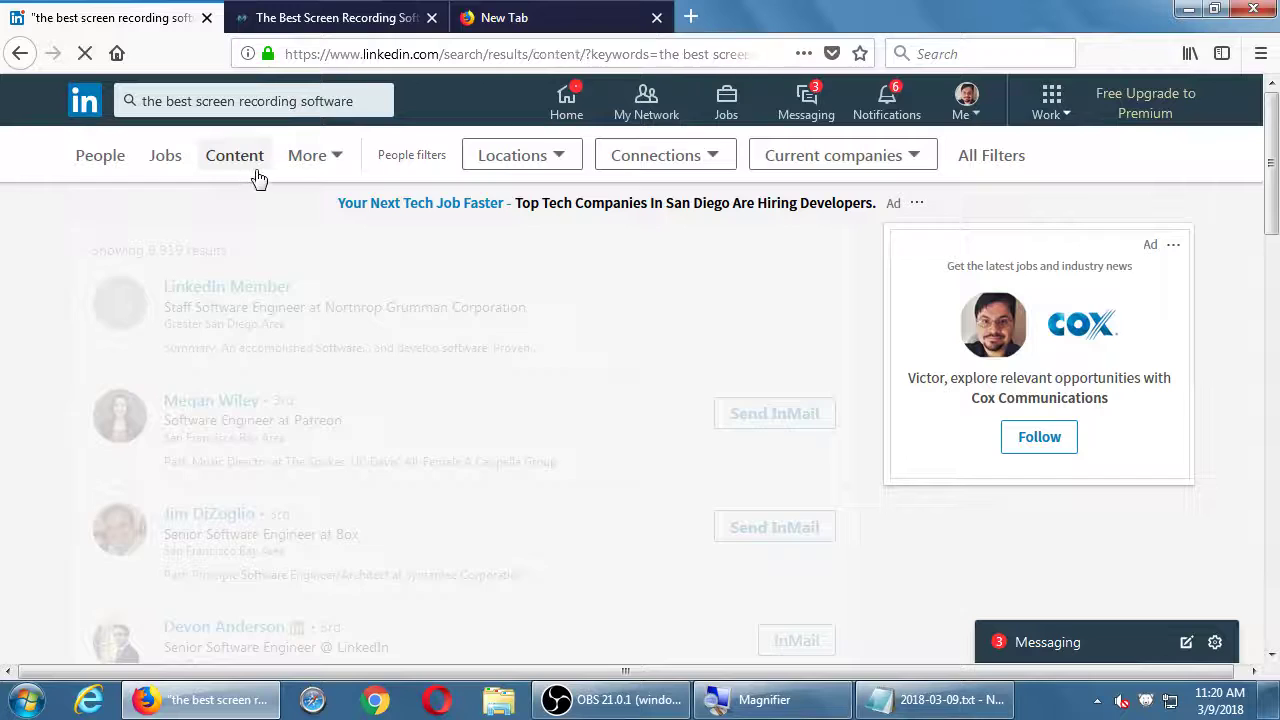
pyautogui.click(20, 53)
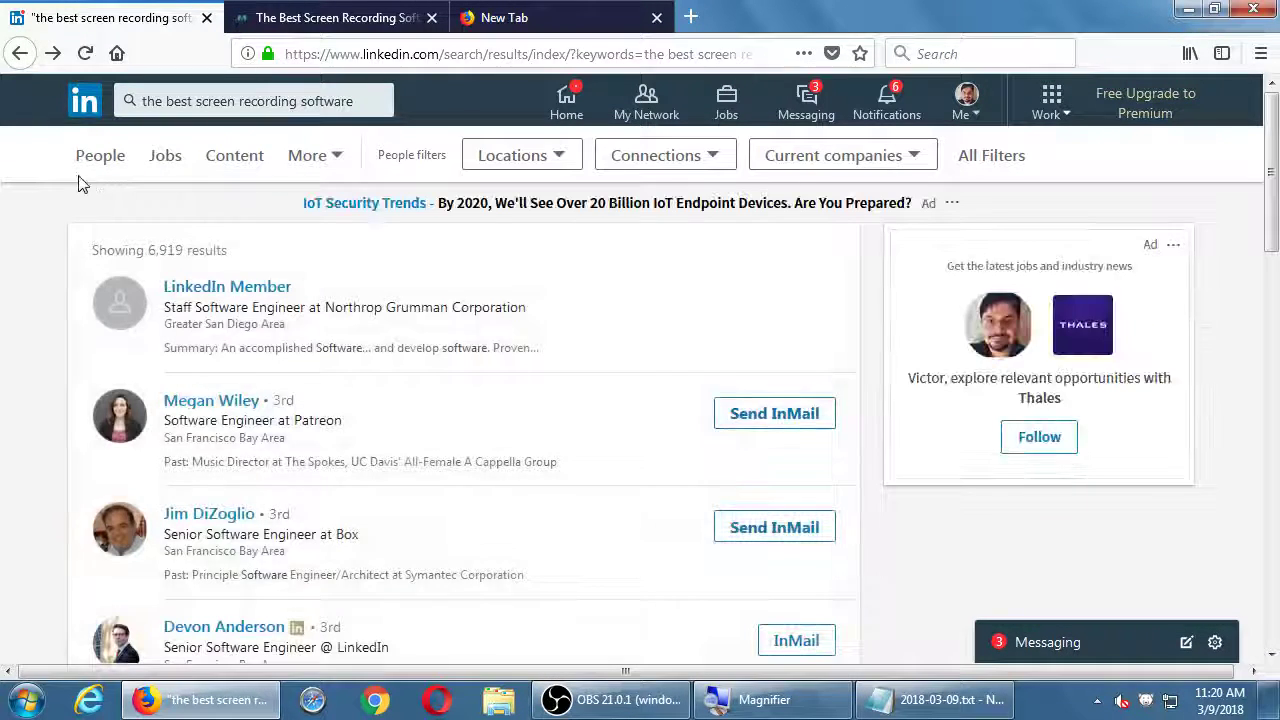
pyautogui.click(225, 160)
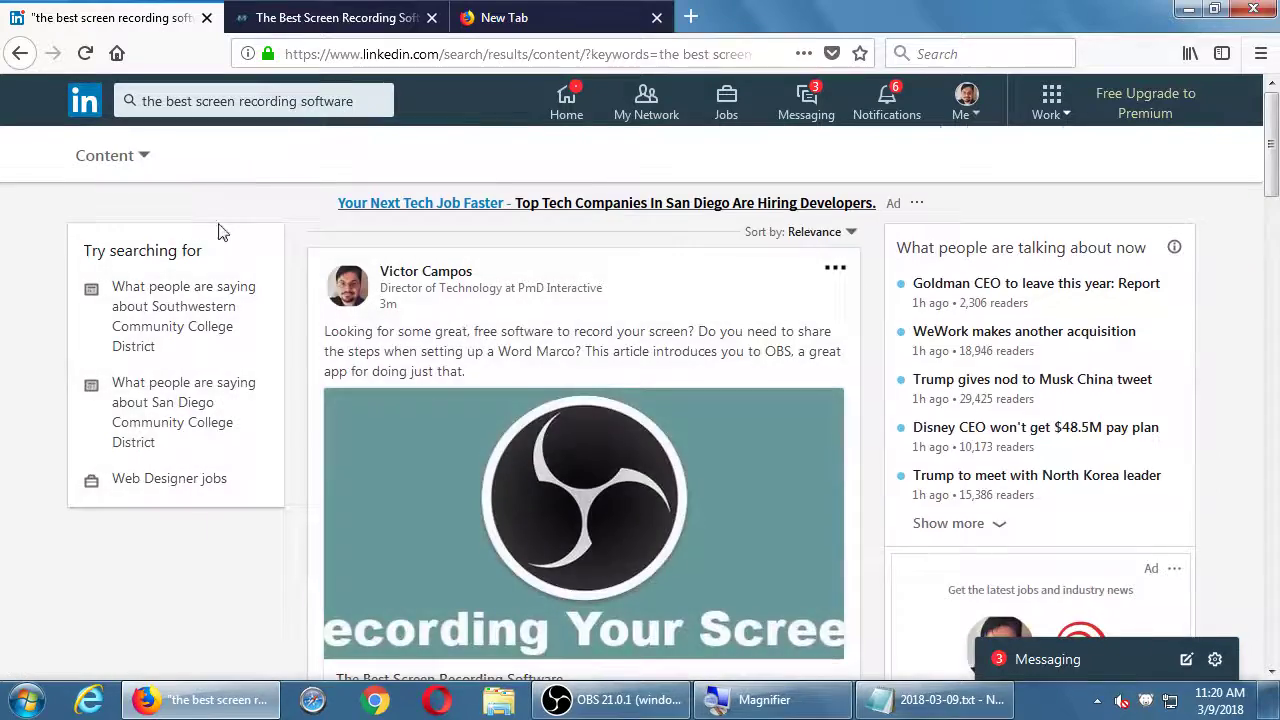
# Examine the content results, comparing the newly published post with the other articles listed
pyautogui.scroll(-5, 221, 234)
pyautogui.scroll(5, 222, 234)
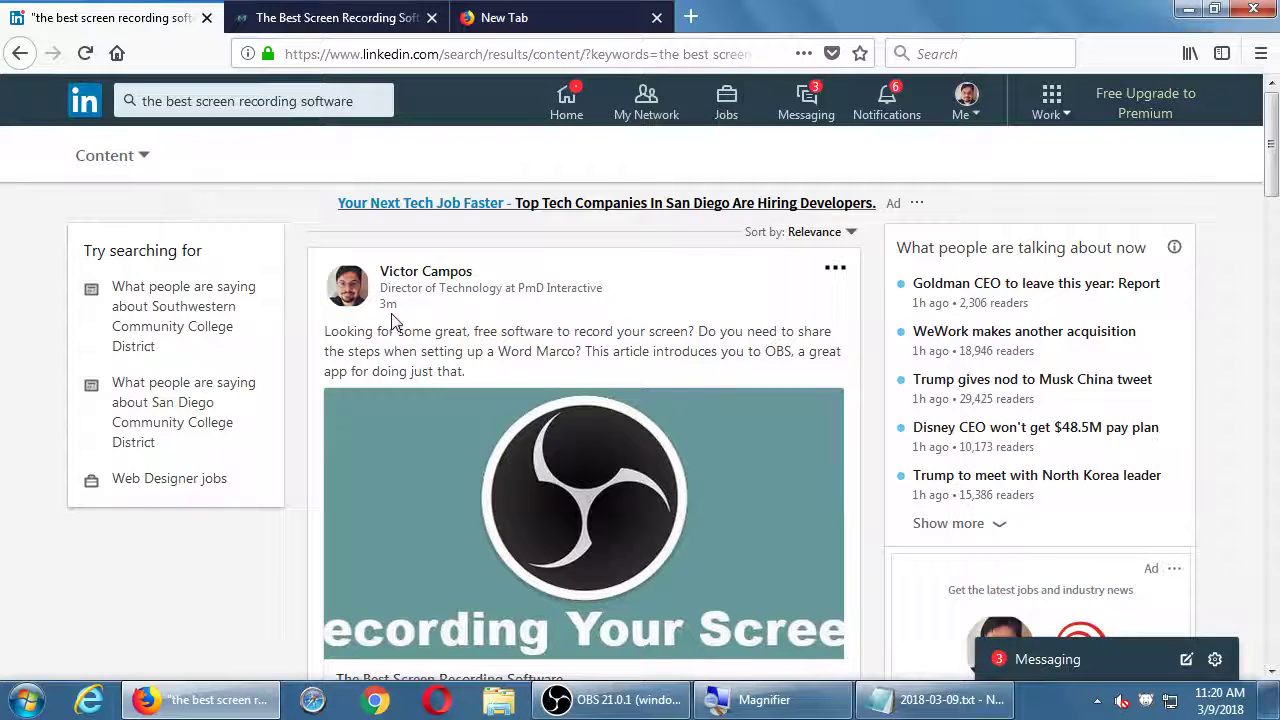
pyautogui.scroll(-3, 290, 373)
pyautogui.scroll(-10, 290, 373)
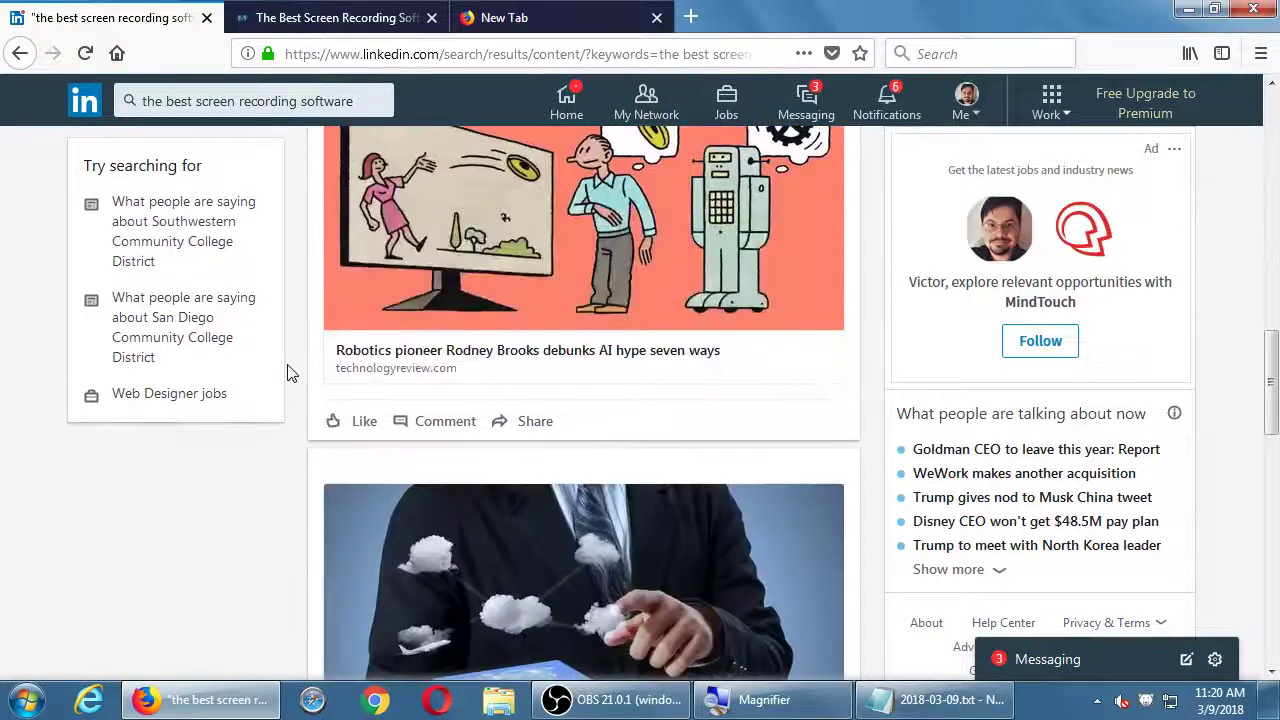
pyautogui.scroll(-6, 290, 373)
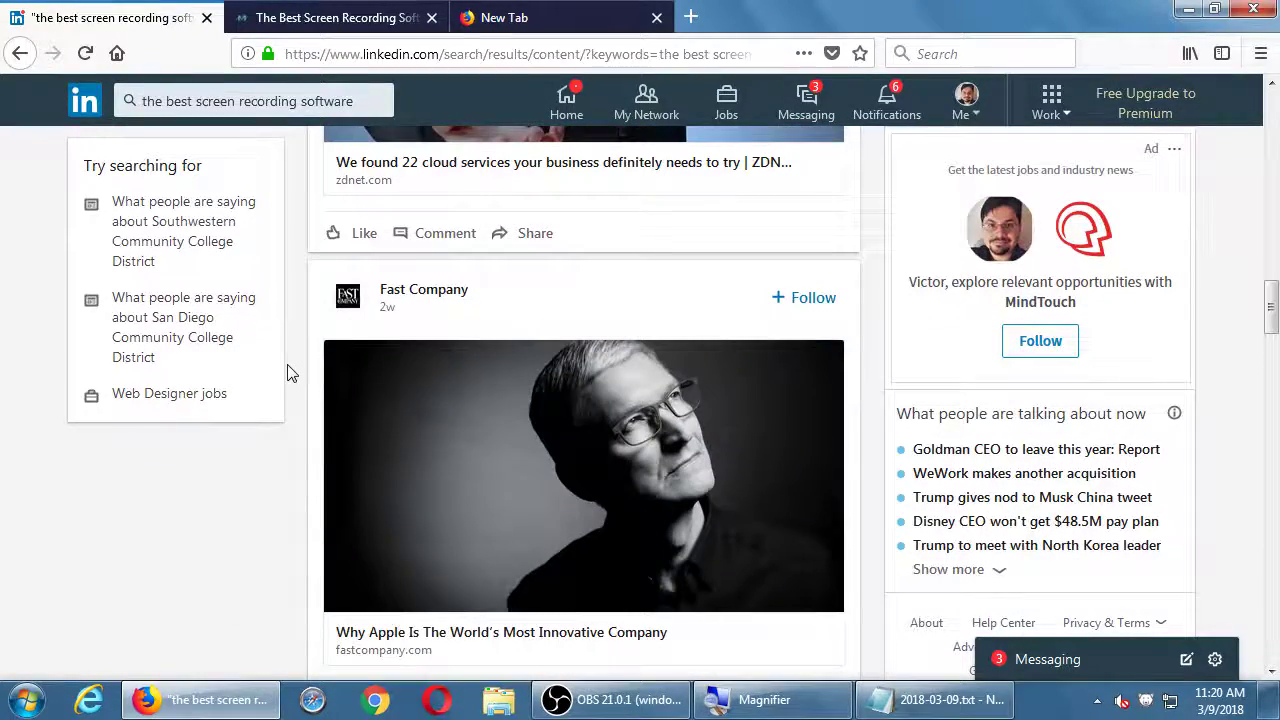
pyautogui.scroll(-5, 290, 373)
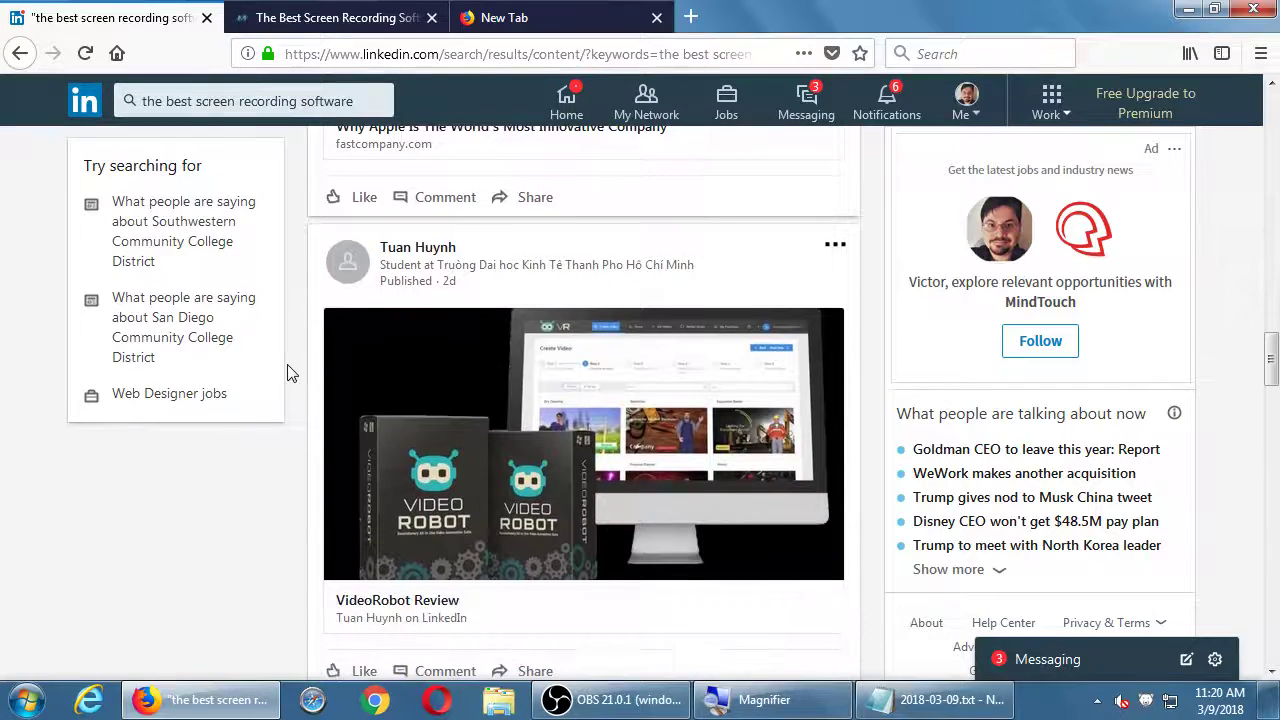
pyautogui.scroll(10, 290, 373)
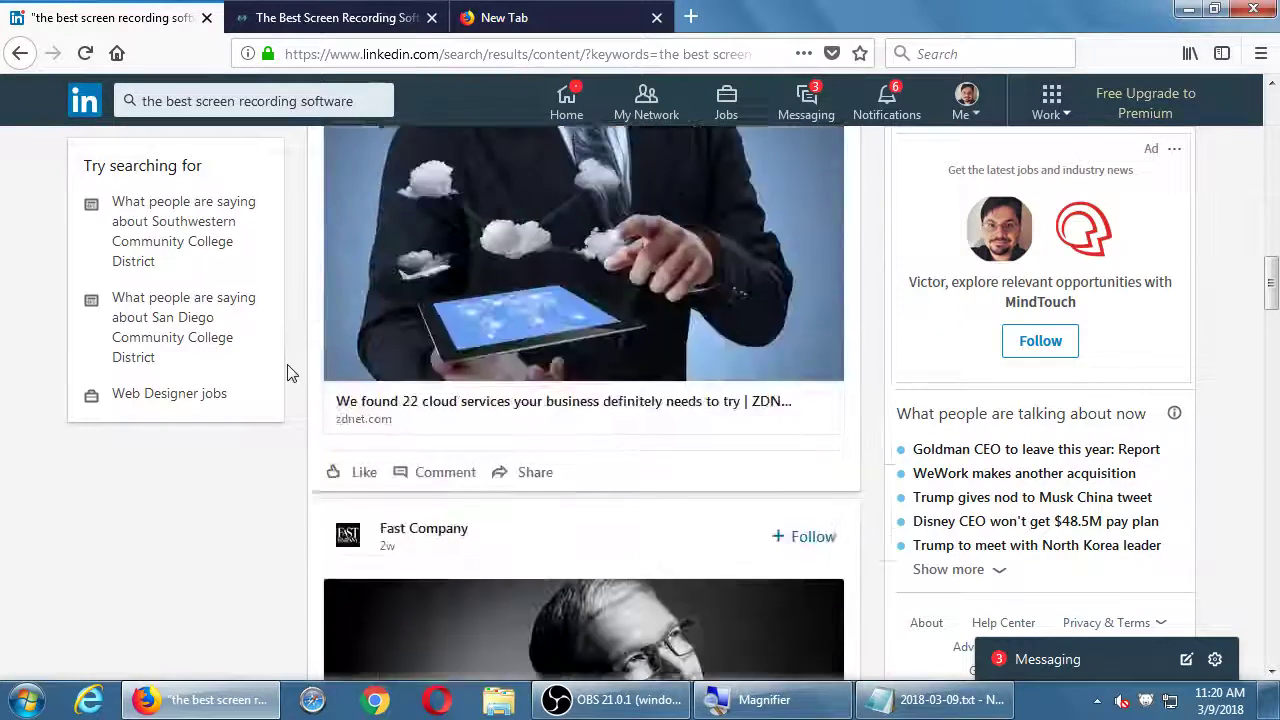
pyautogui.scroll(3, 290, 373)
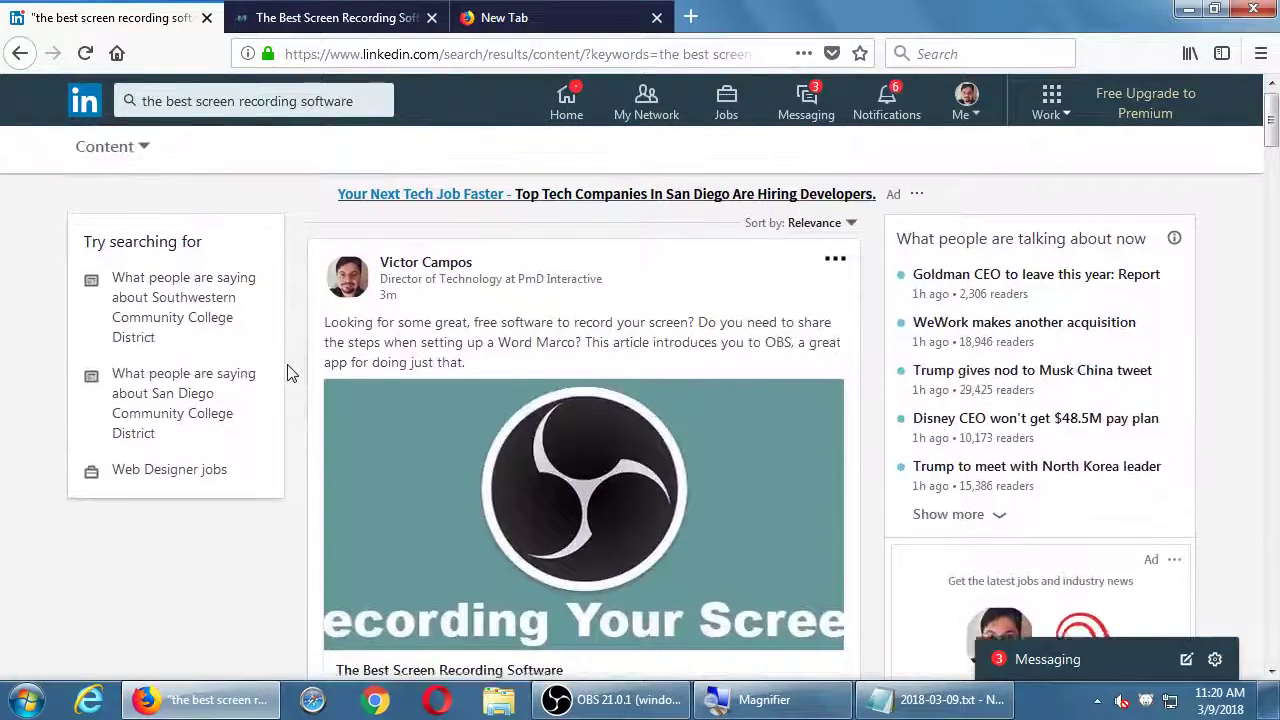
pyautogui.scroll(-3, 290, 373)
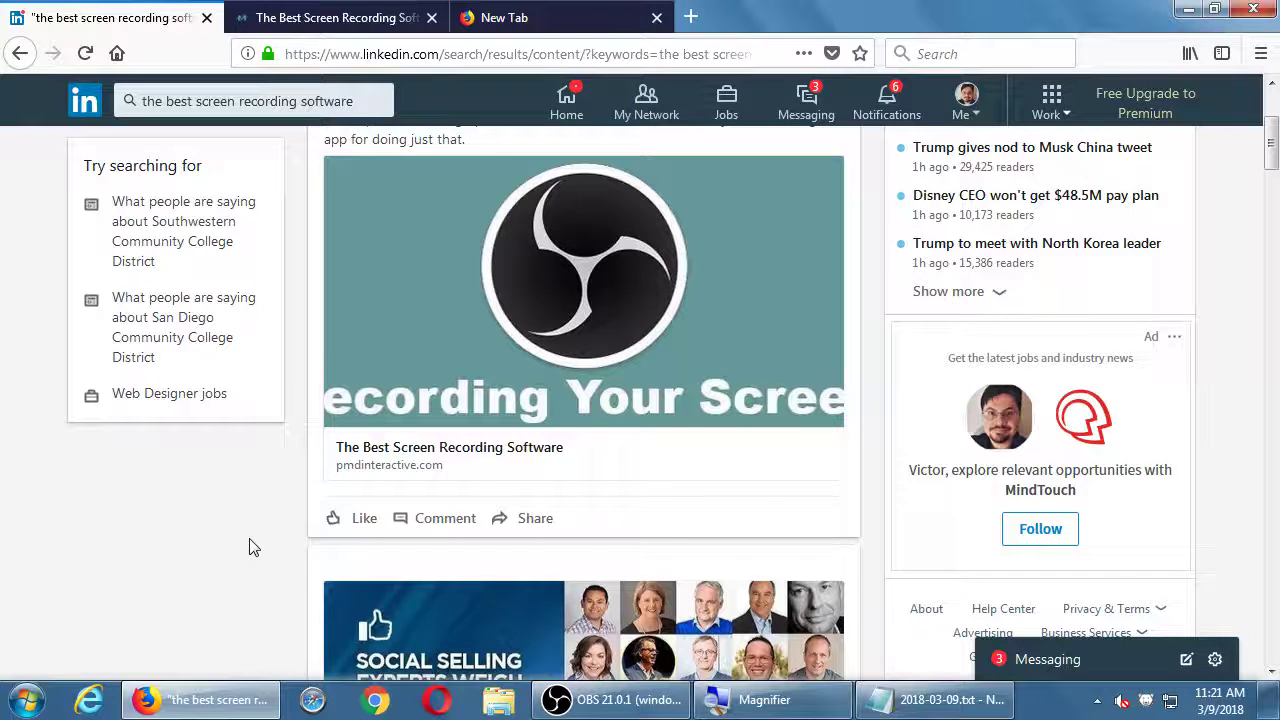
# Shorten the search phrase to "screen recorder" and run the content search again
pyautogui.click(200, 104)
pyautogui.press('BackSpace')
pyautogui.press('BackSpace')
pyautogui.press('BackSpace')
pyautogui.press('BackSpace')
pyautogui.press('BackSpace')
pyautogui.press('BackSpace')
pyautogui.press('BackSpace')
pyautogui.press('BackSpace')
pyautogui.press('BackSpace')
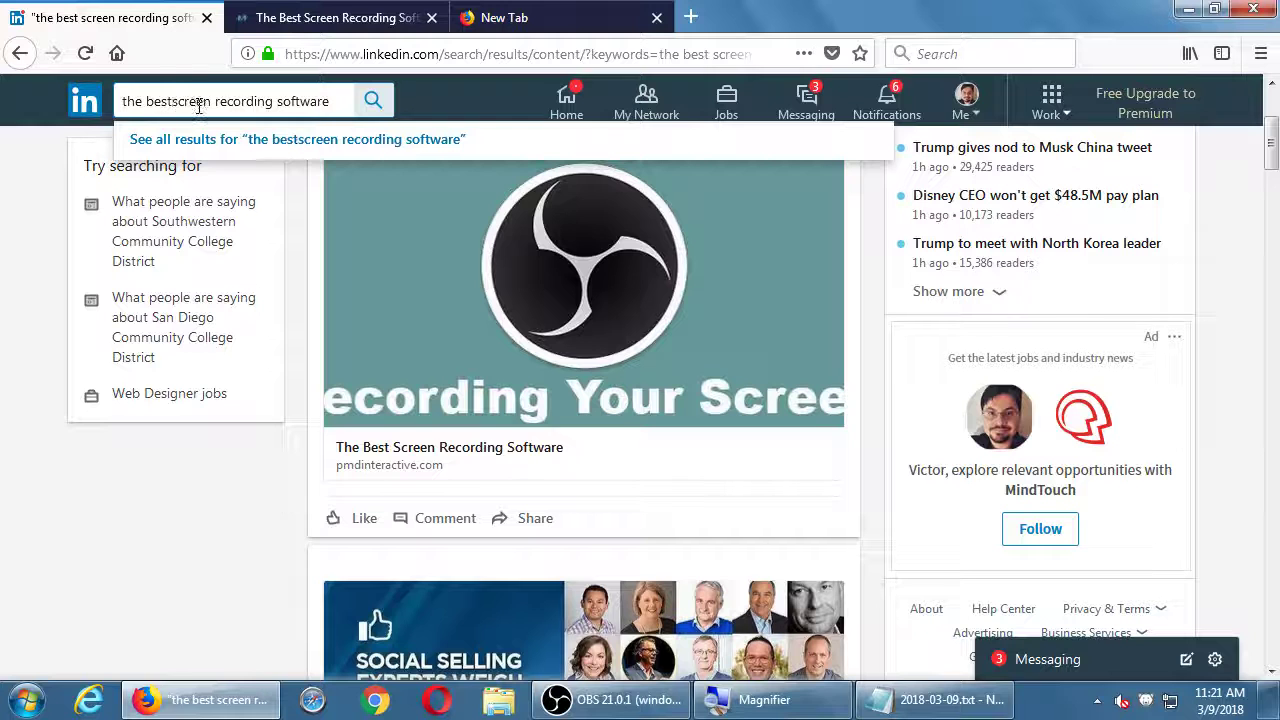
pyautogui.click(296, 100)
pyautogui.press('BackSpace')
pyautogui.press('BackSpace')
pyautogui.press('BackSpace')
pyautogui.press('BackSpace')
pyautogui.press('BackSpace')
pyautogui.press('BackSpace')
pyautogui.press('BackSpace')
pyautogui.press('BackSpace')
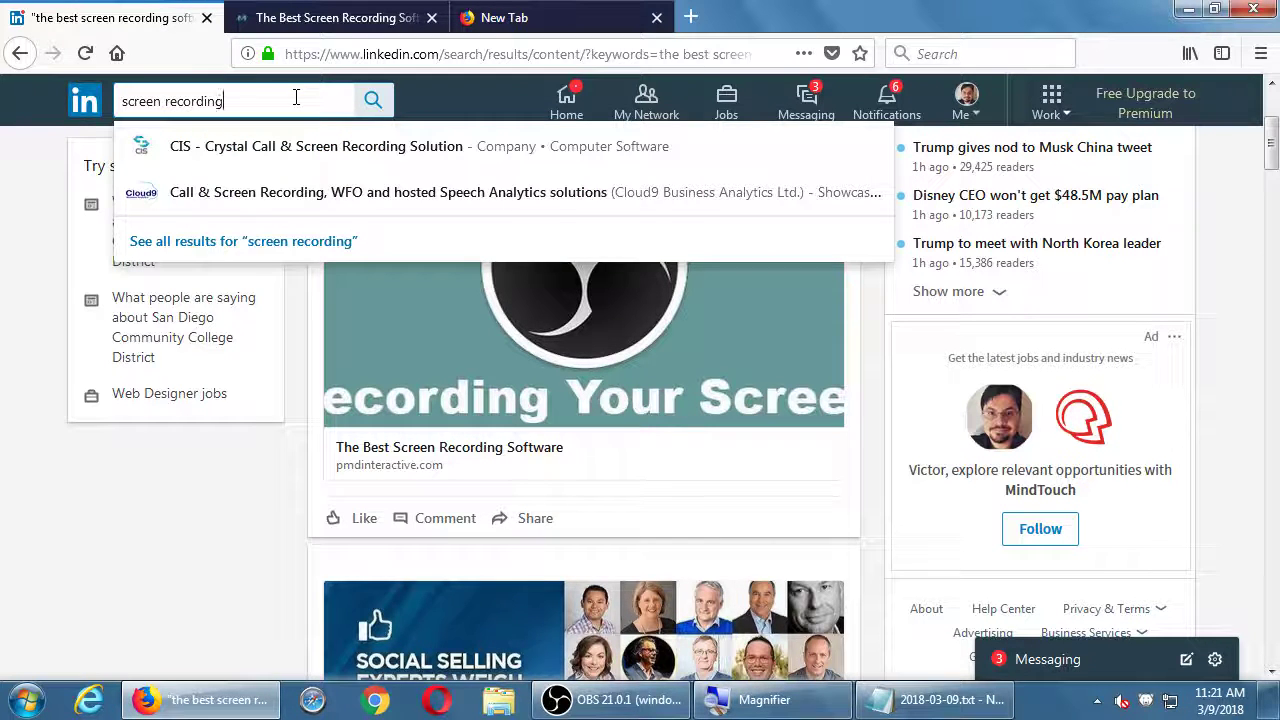
pyautogui.press('BackSpace')
pyautogui.press('BackSpace')
pyautogui.press('BackSpace')
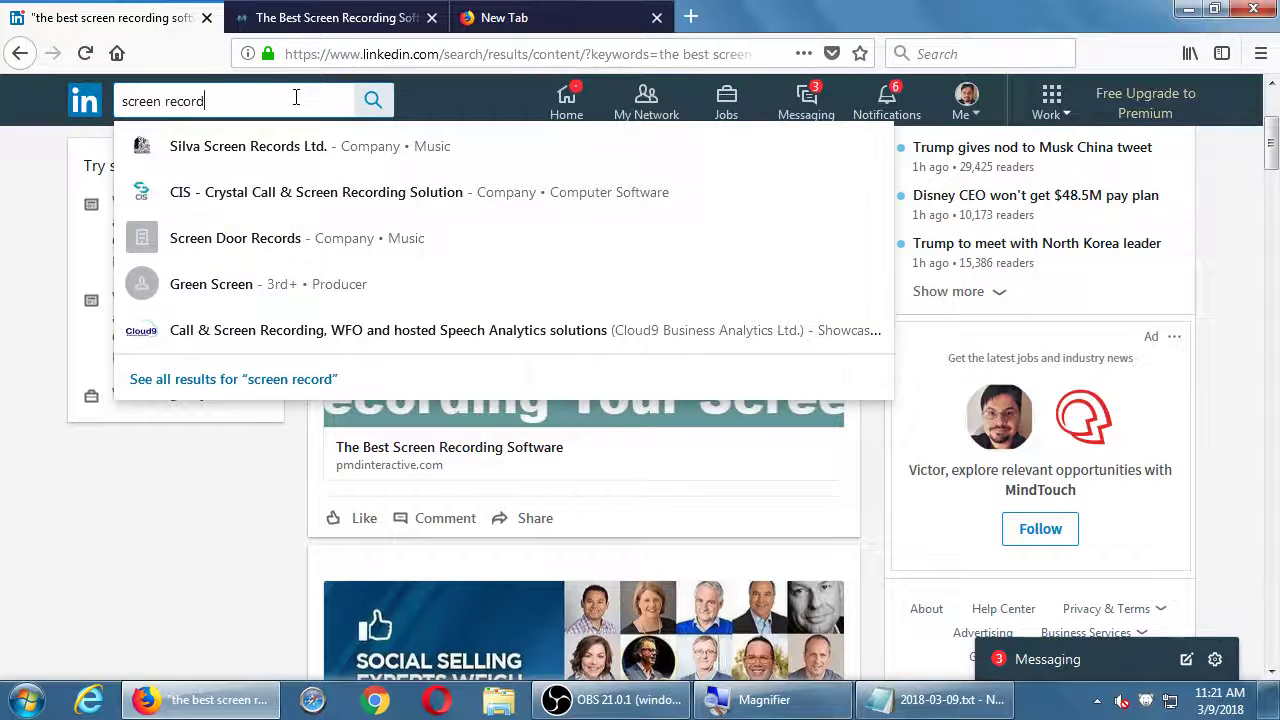
pyautogui.write('er')
pyautogui.press('Return')
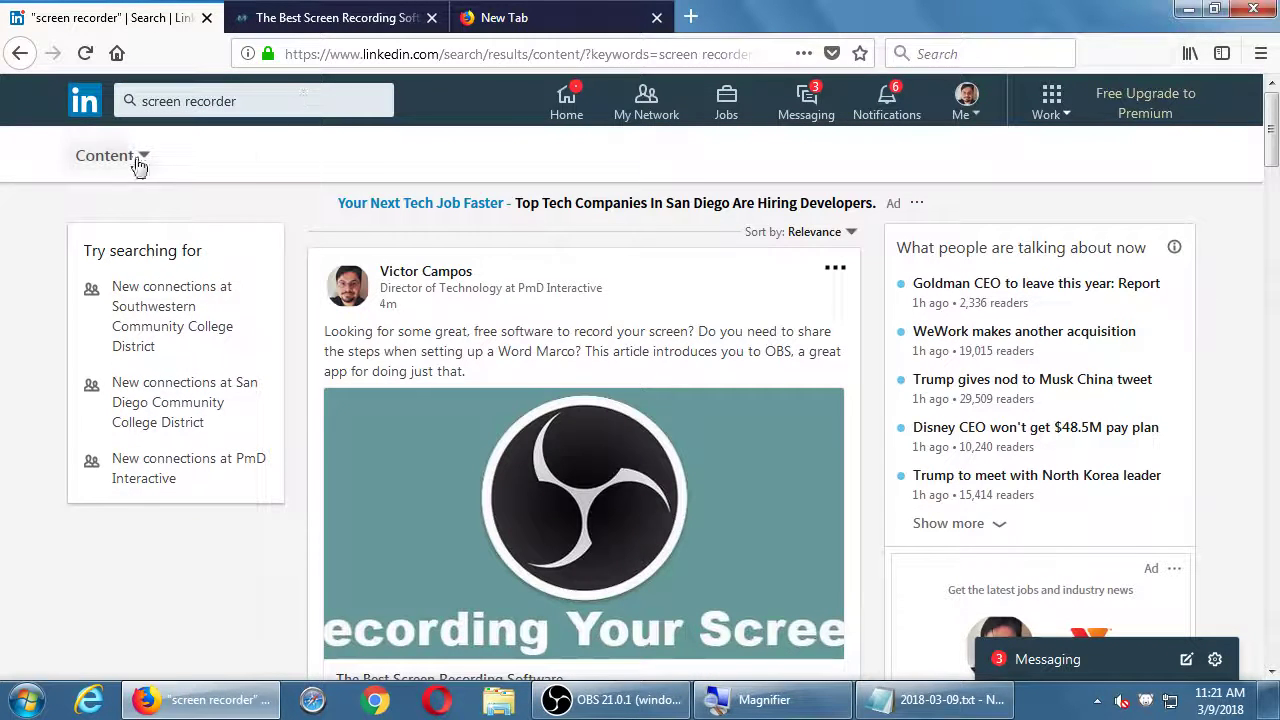
pyautogui.click(139, 166)
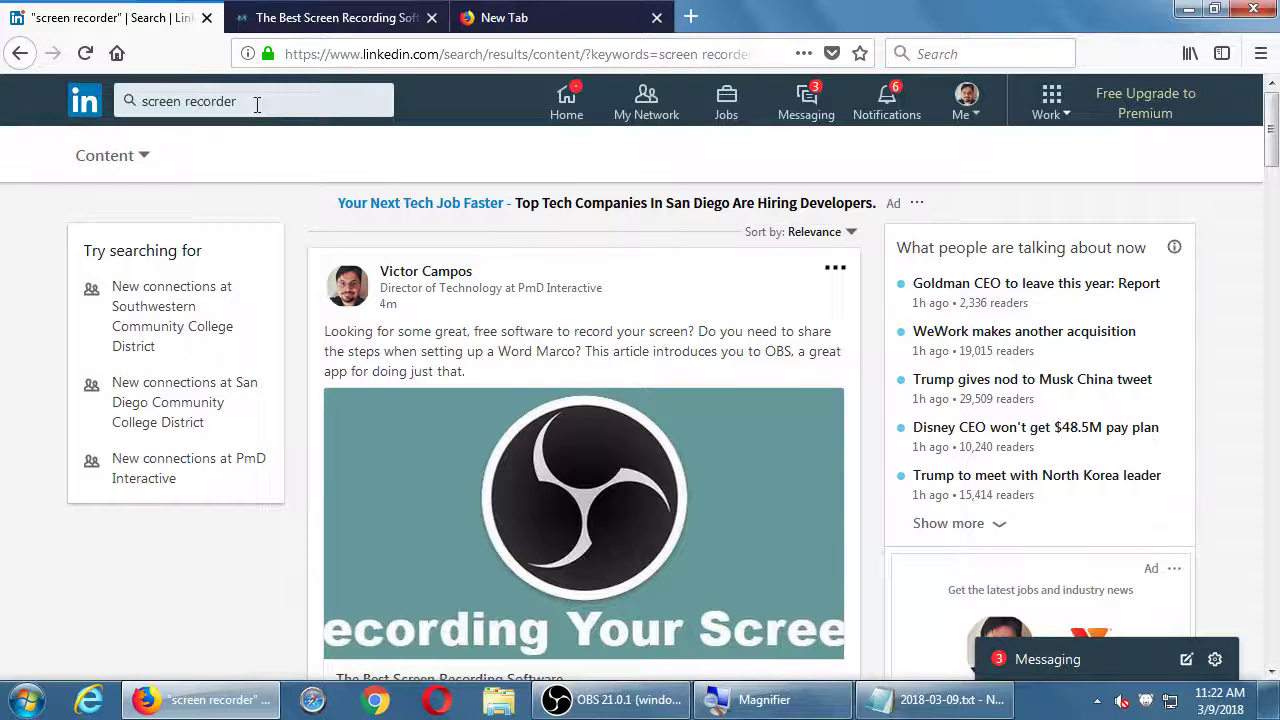
pyautogui.doubleClick(228, 101)
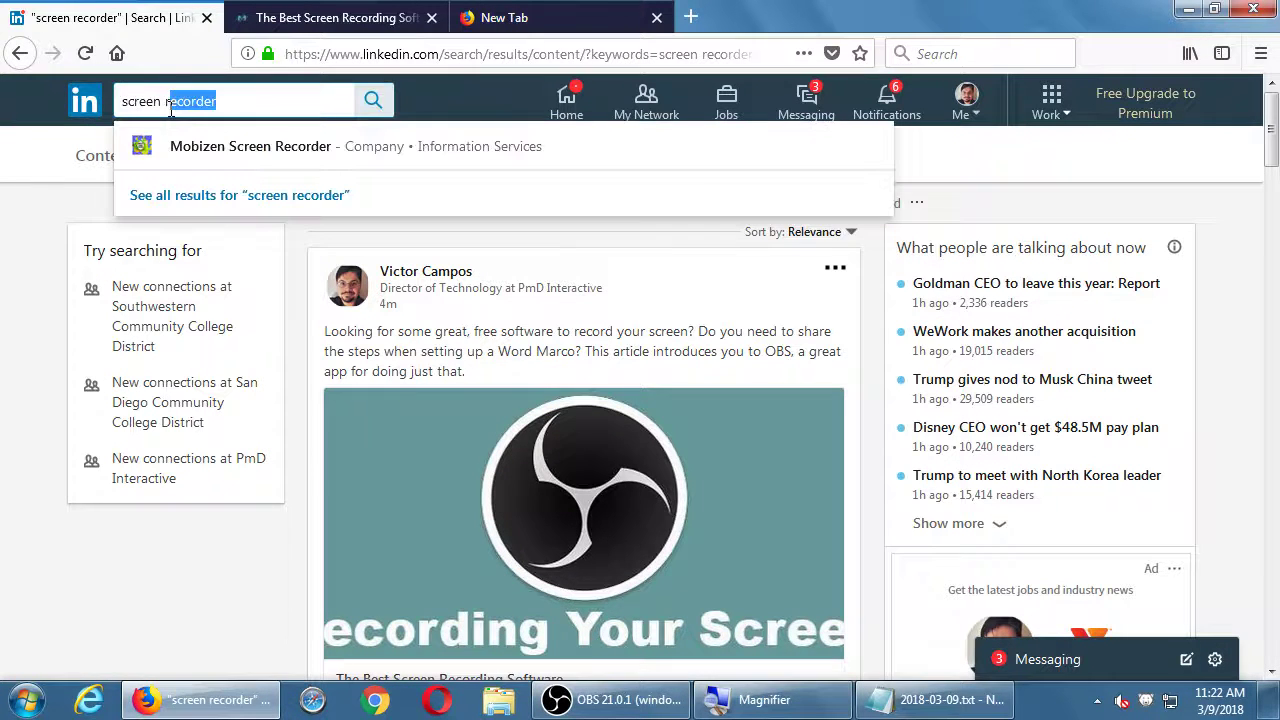
pyautogui.click(228, 101)
pyautogui.click(43, 208)
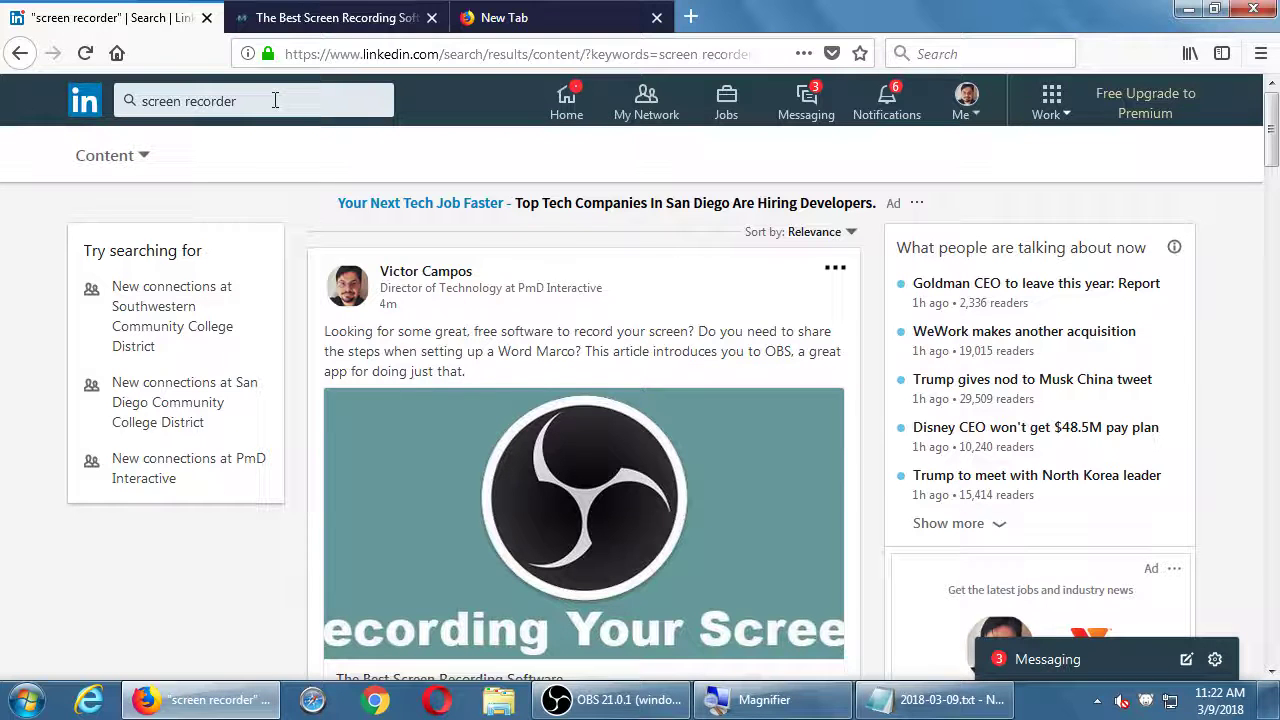
pyautogui.scroll(-1, 420, 268)
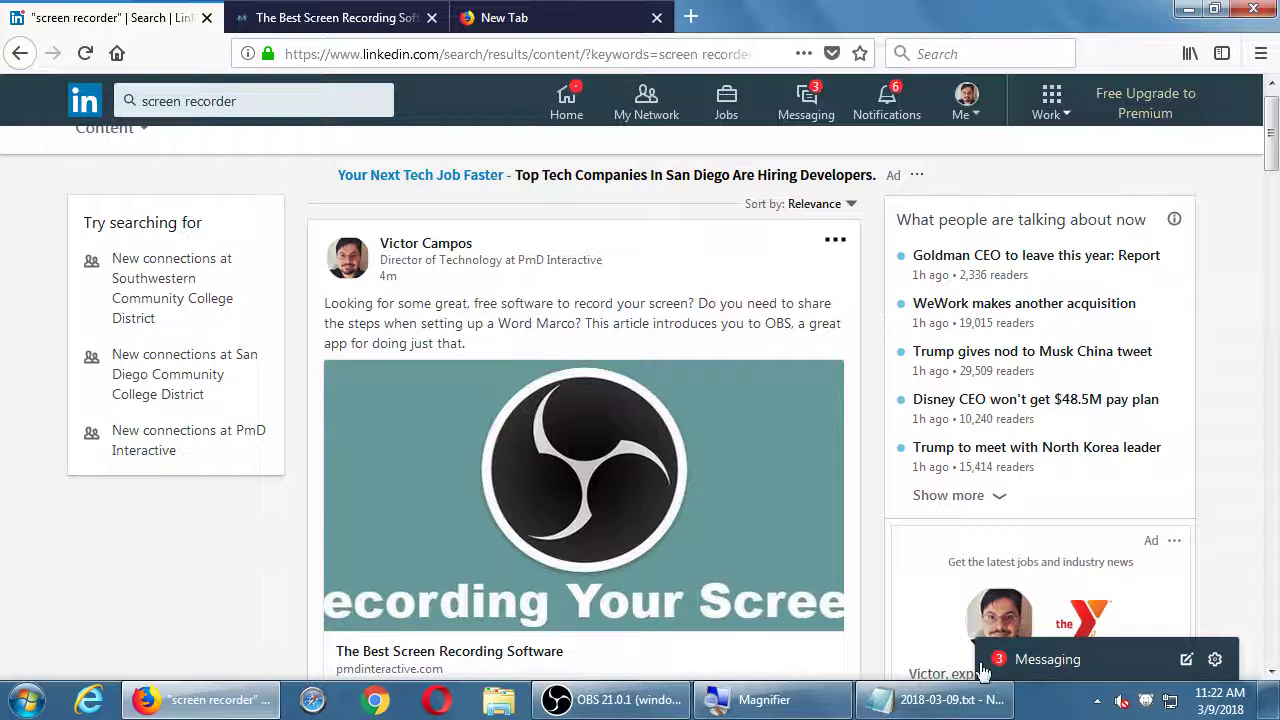
# Switch to the 2018-03-09.txt notes in Notepad and review the Customer Service section, highlighting the points on answering questions and giving something free
pyautogui.click(945, 700)
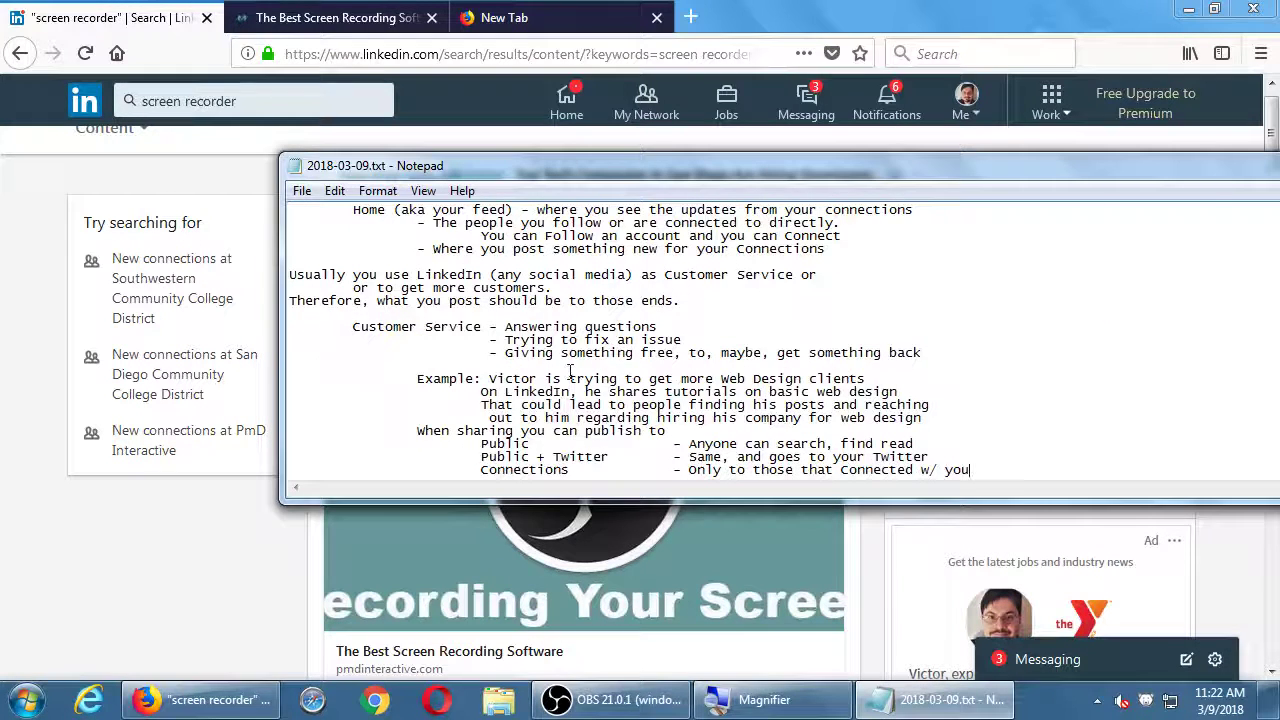
pyautogui.scroll(2, 570, 372)
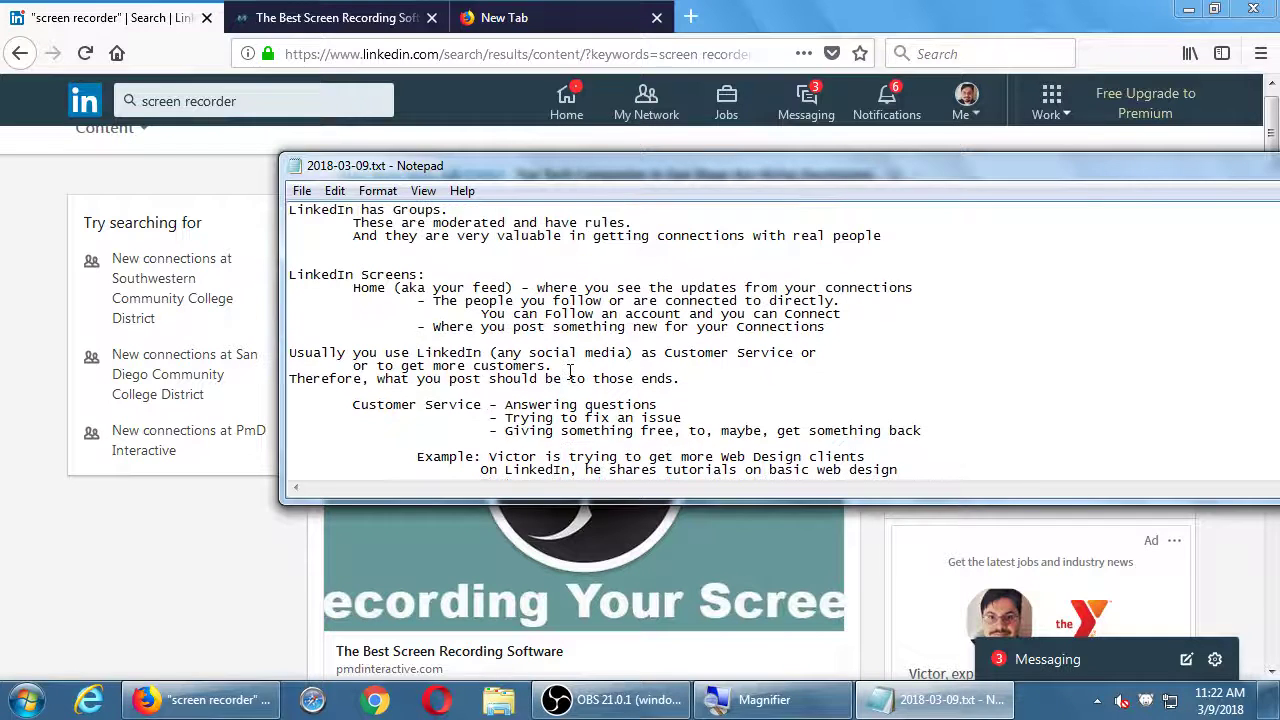
pyautogui.scroll(3, 580, 338)
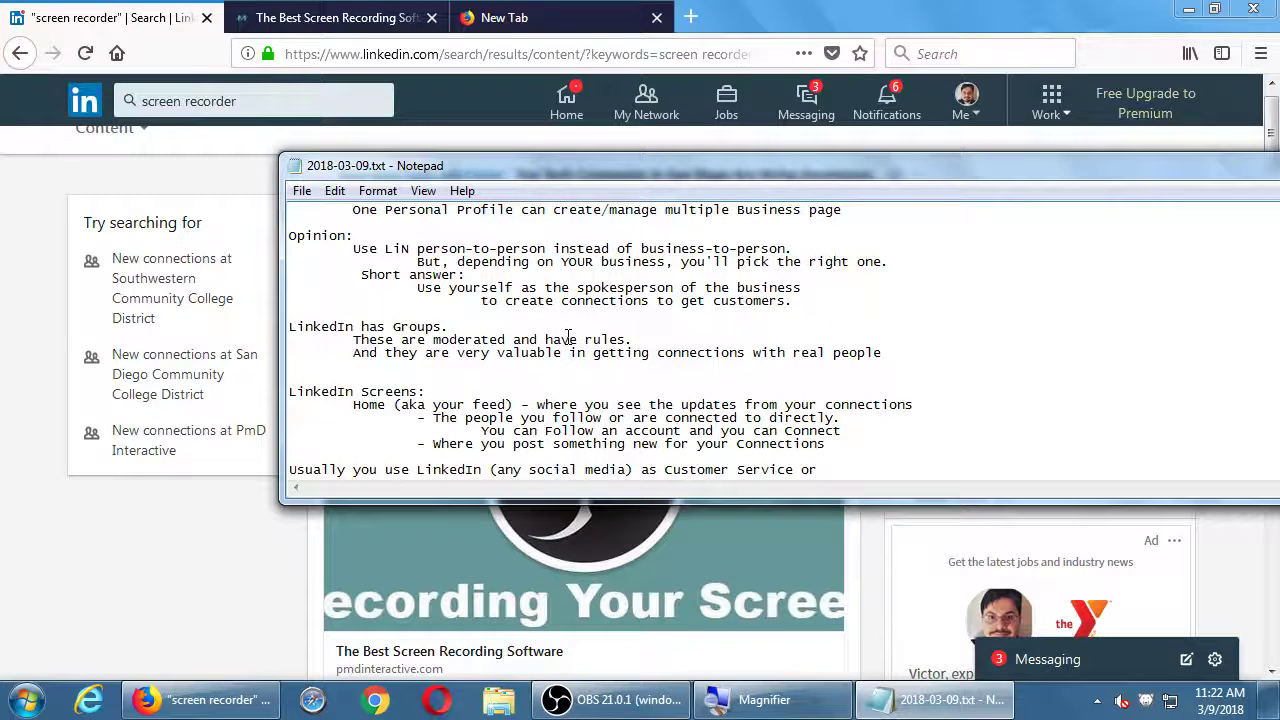
pyautogui.scroll(-5, 575, 338)
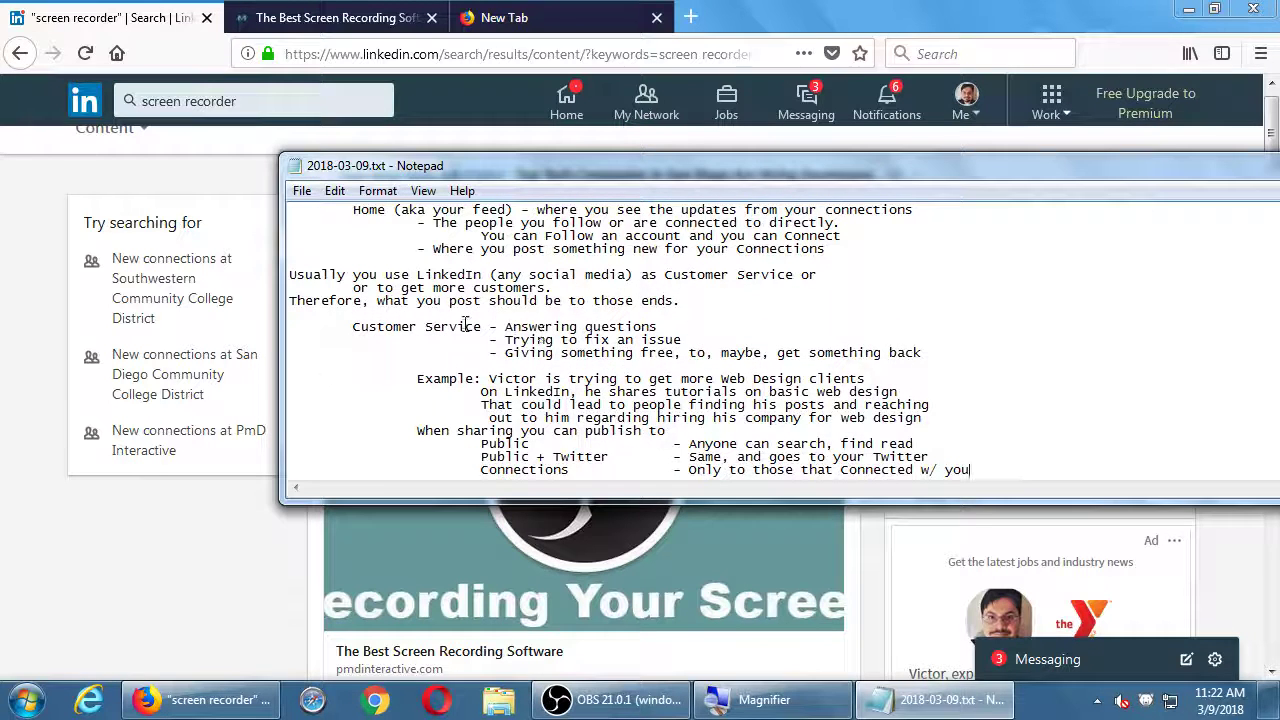
pyautogui.moveTo(352, 326); pyautogui.dragTo(600, 330)
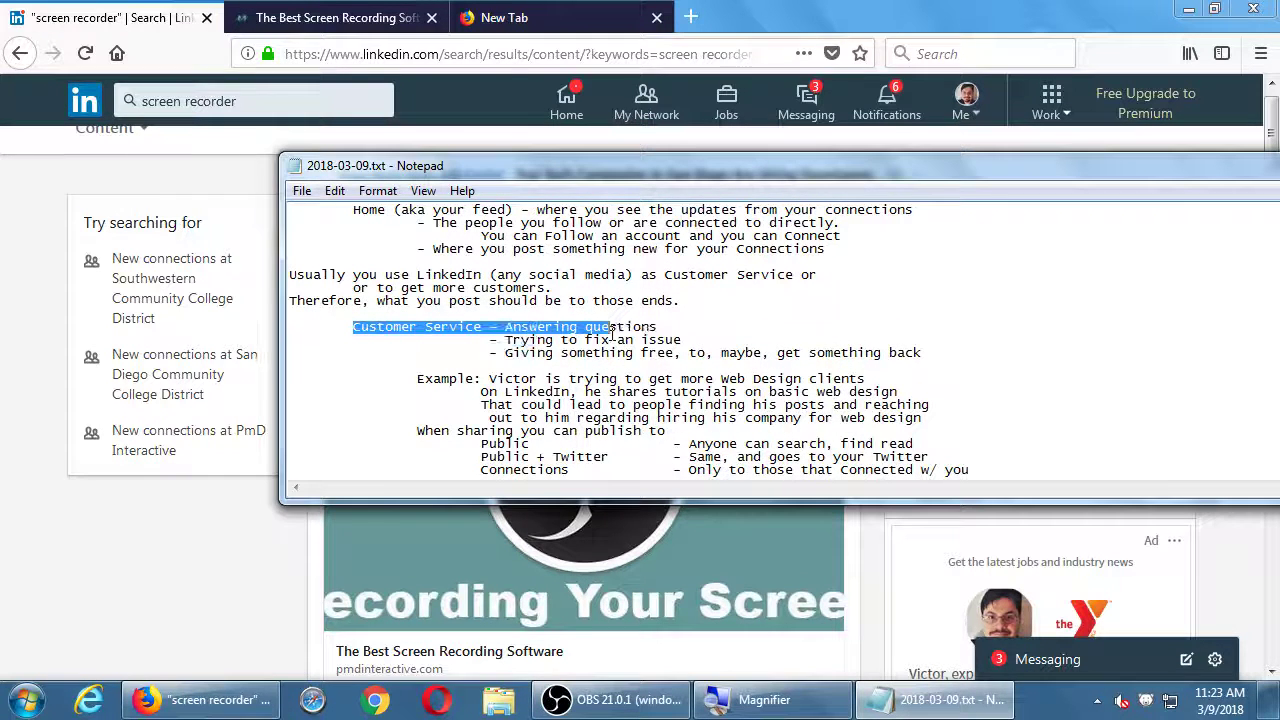
pyautogui.click(708, 310)
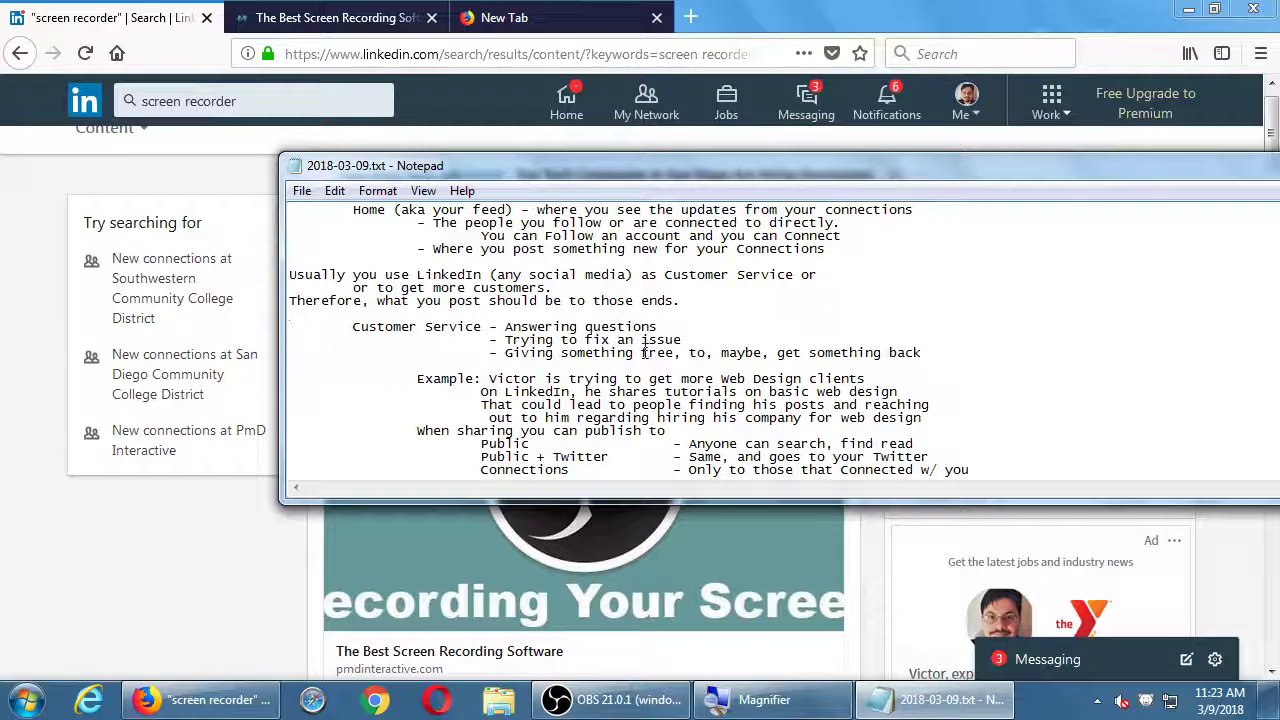
pyautogui.moveTo(601, 352); pyautogui.dragTo(700, 352)
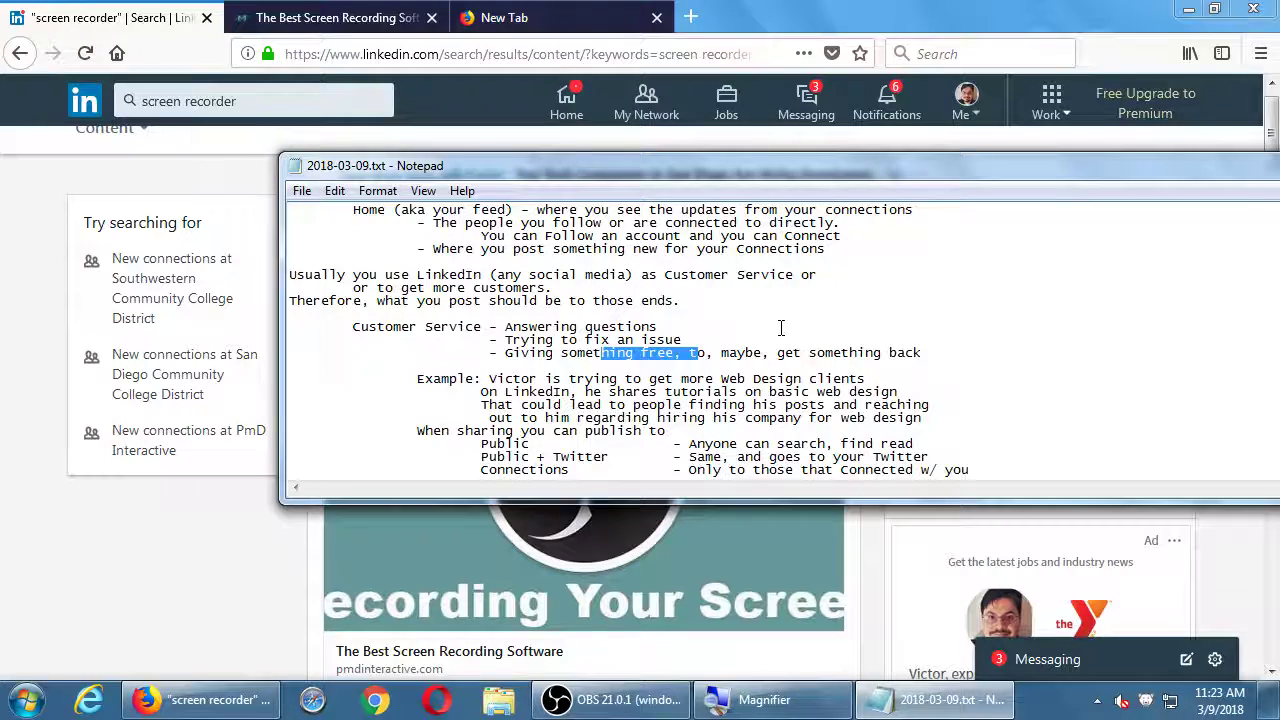
# Add the lines Like, Reply, Share, Follow and Buy as a list at the end of the notes
pyautogui.hotkey('ctrl', 'End')
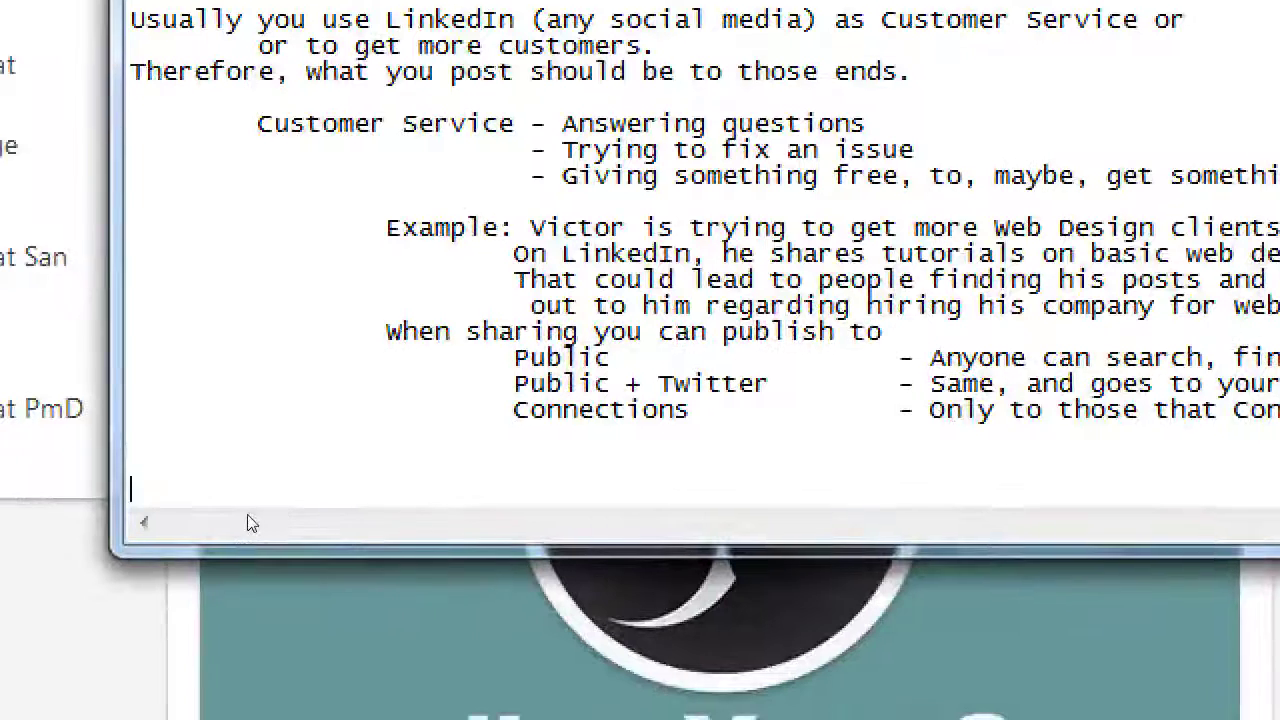
pyautogui.write('Like')
pyautogui.press('Return')
pyautogui.write('Repl')
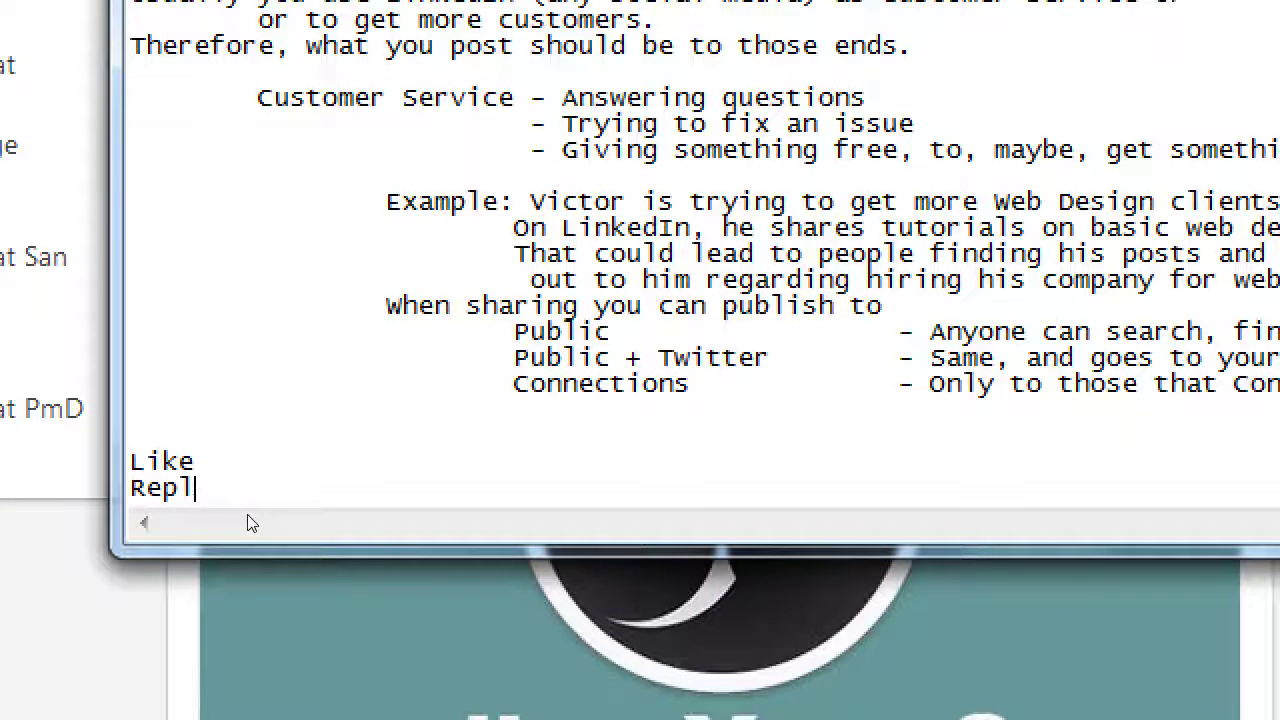
pyautogui.write('y')
pyautogui.press('Return')
pyautogui.write('Share')
pyautogui.press('Return')
pyautogui.write('Follow')
pyautogui.press('Return')
pyautogui.write('Buy')
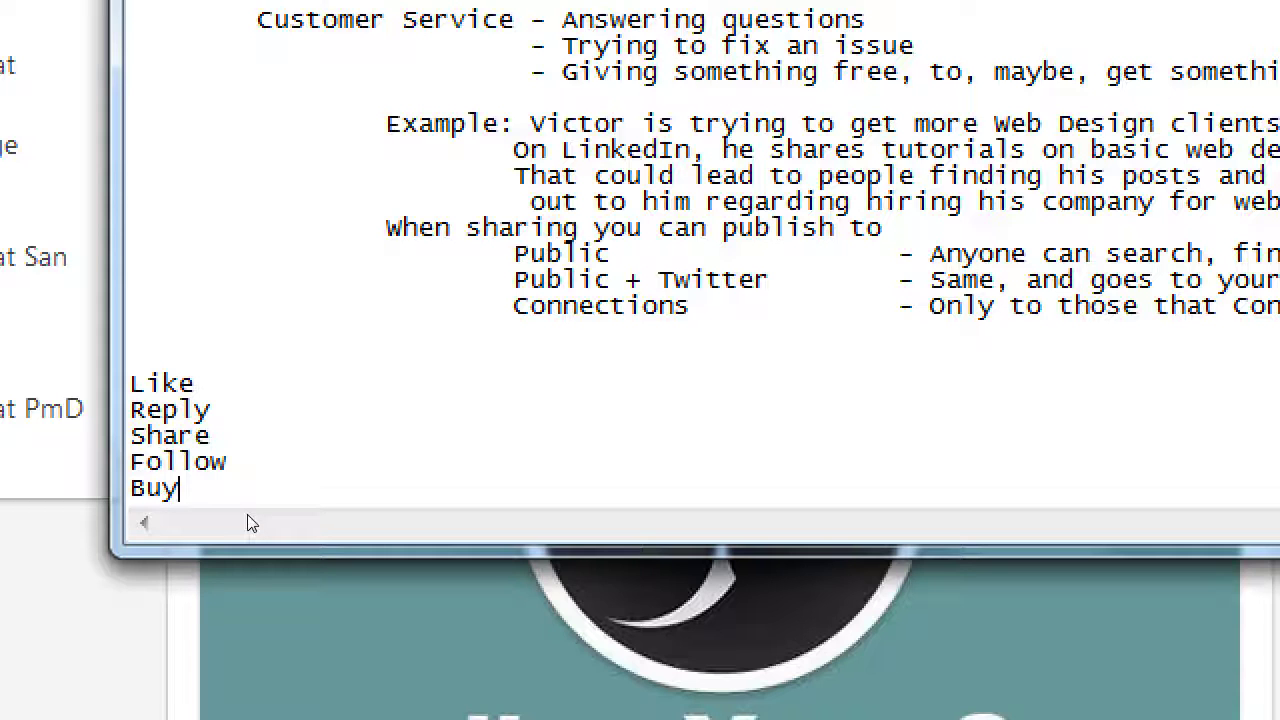
# Add the heading "Common Actions on all Networks" directly above the list of actions
pyautogui.press('Up')
pyautogui.press('End')
pyautogui.press('Down')
pyautogui.hotkey('shift', 'Home')
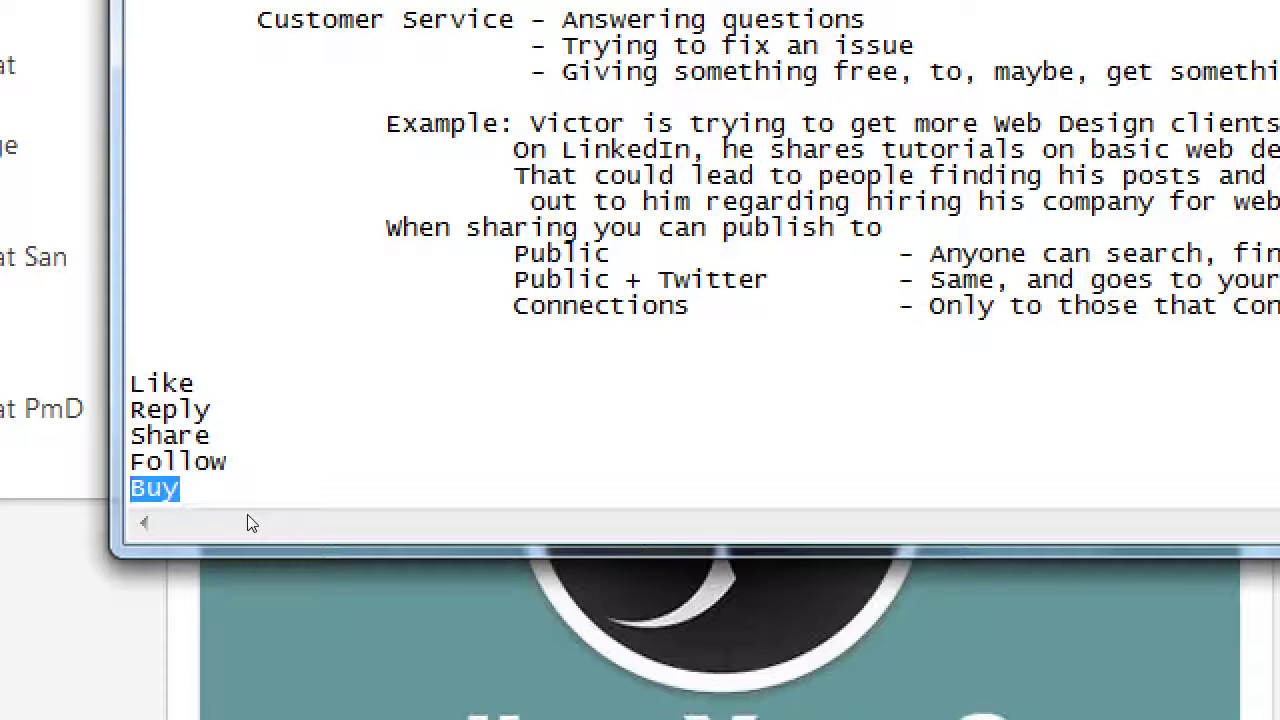
pyautogui.press('Up')
pyautogui.press('Up')
pyautogui.press('Up')
pyautogui.press('Up')
pyautogui.press('Up')
pyautogui.write('Common Actions on all ')
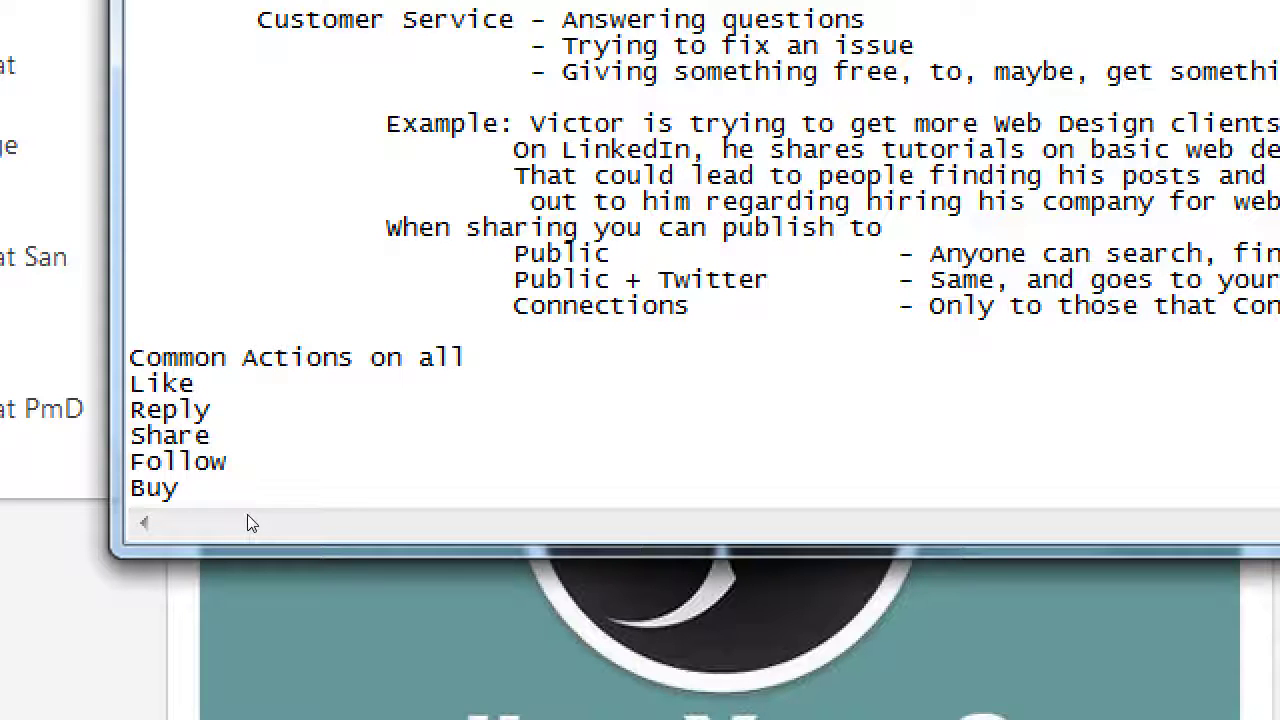
pyautogui.write('Networks')
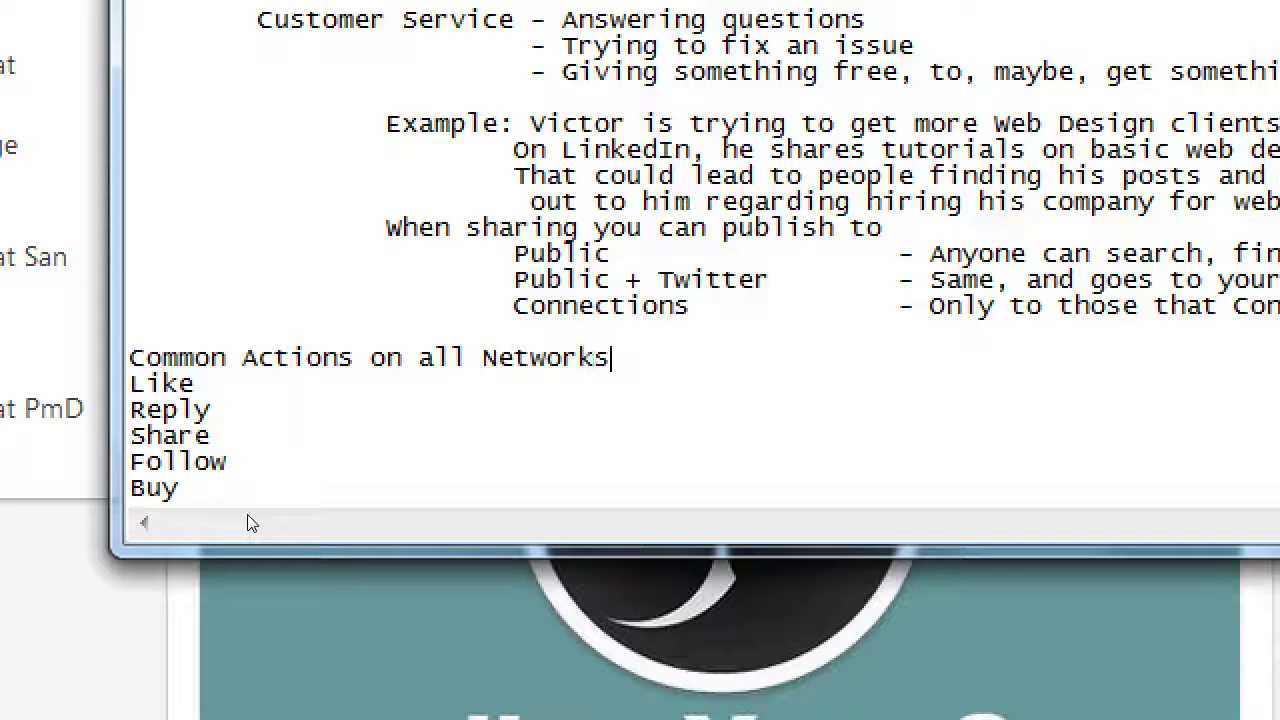
# Review the common actions by highlighting the whole list, followed by Share, Follow and Buy one at a time
pyautogui.press('Down')
pyautogui.press('Home')
pyautogui.hotkey('shift', 'Down')
pyautogui.hotkey('shift', 'Down')
pyautogui.hotkey('shift', 'Down')
pyautogui.hotkey('shift', 'Down')
pyautogui.hotkey('shift', 'Down')
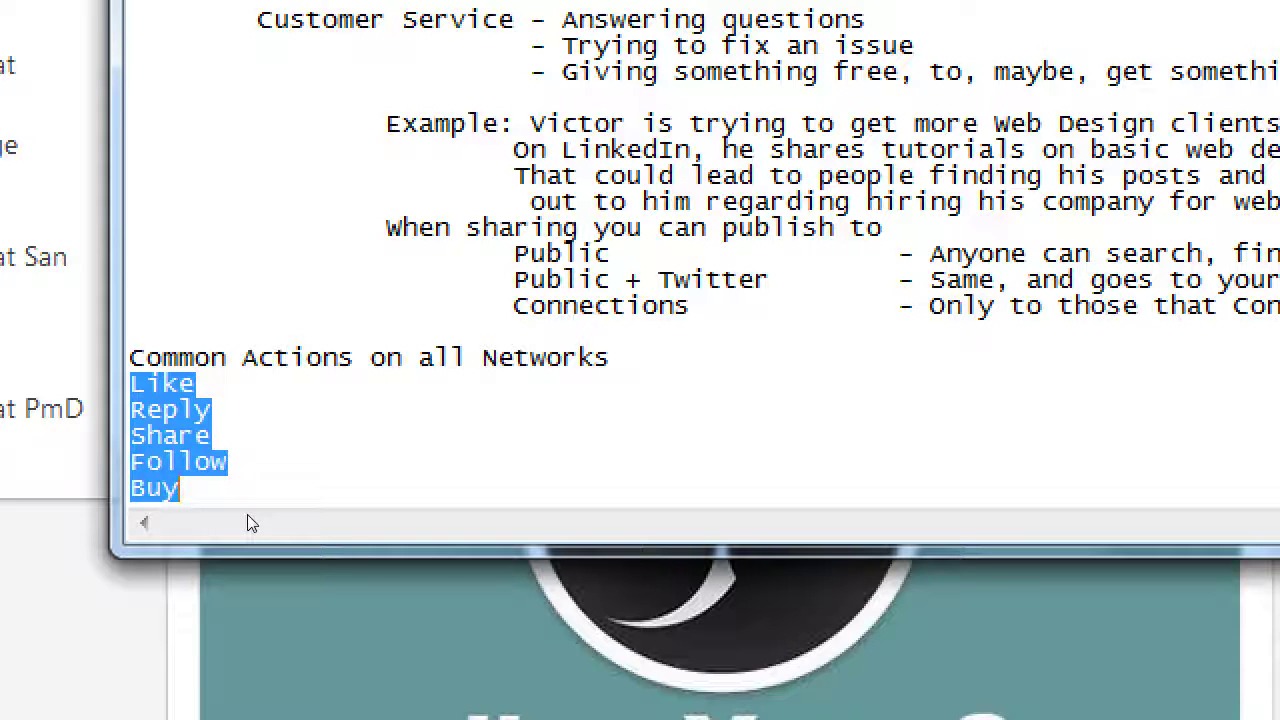
pyautogui.press('Up')
pyautogui.press('Up')
pyautogui.press('Home')
pyautogui.hotkey('shift', 'End')
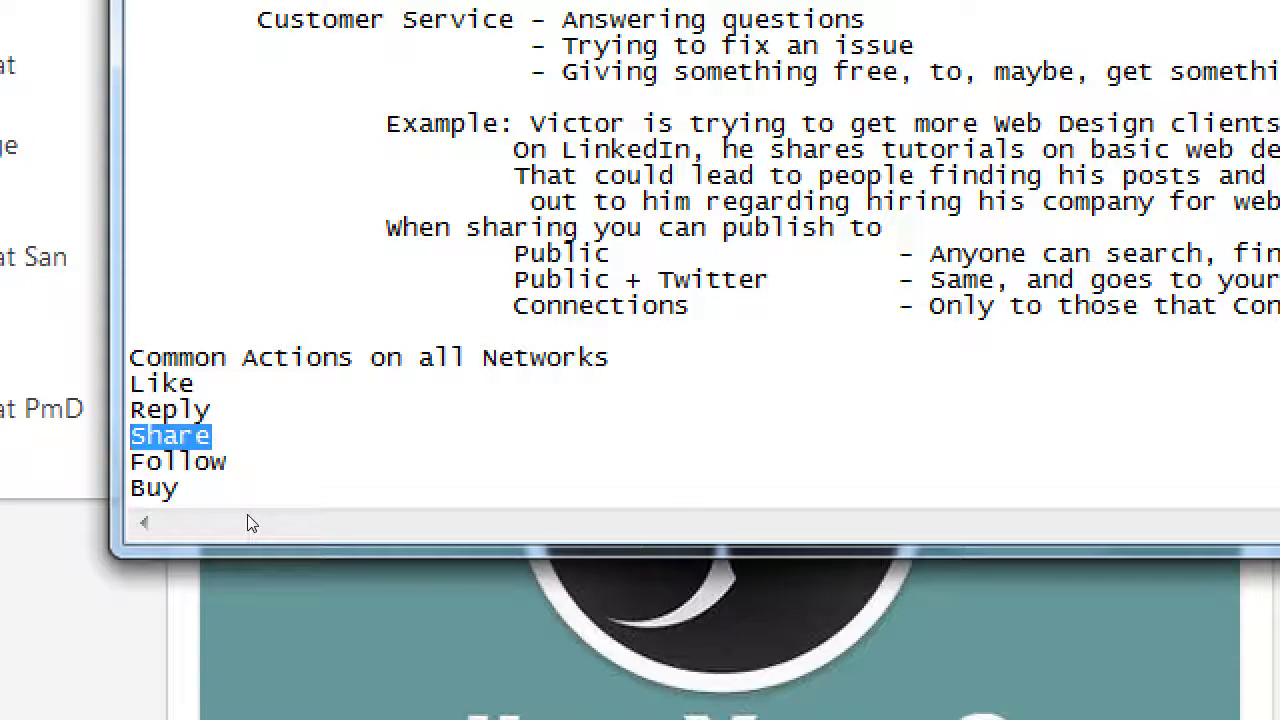
pyautogui.press('Down')
pyautogui.press('Home')
pyautogui.press('End')
pyautogui.hotkey('shift', 'Home')
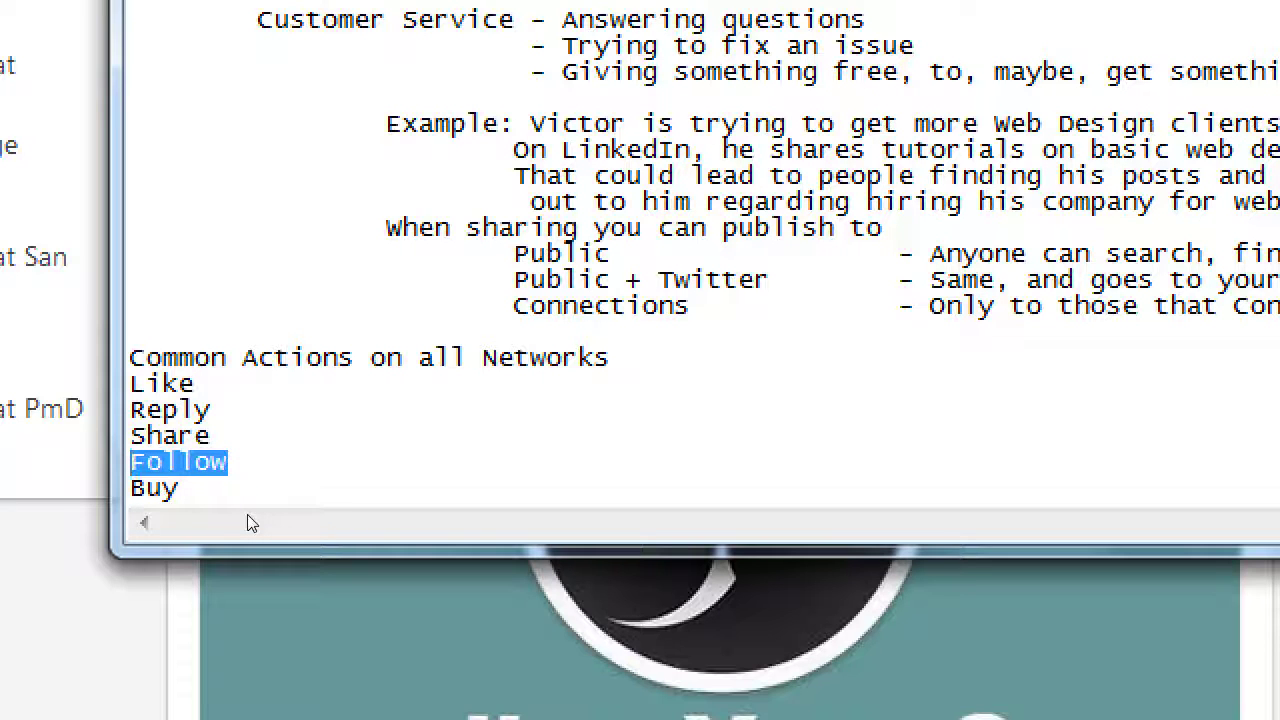
pyautogui.press('Down')
pyautogui.press('End')
pyautogui.hotkey('shift', 'Home')
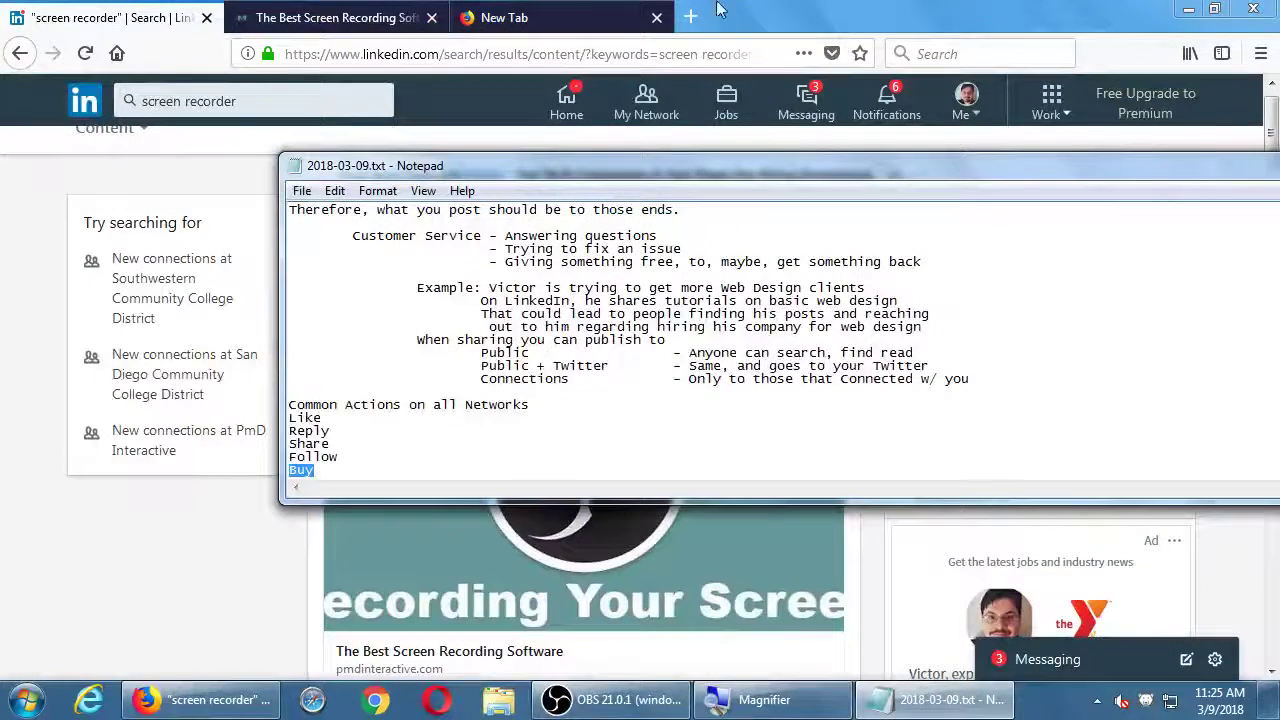
# Switch back to LinkedIn in Firefox, view the home feed and open the My Network page with its pending invitations
pyautogui.click(752, 8)
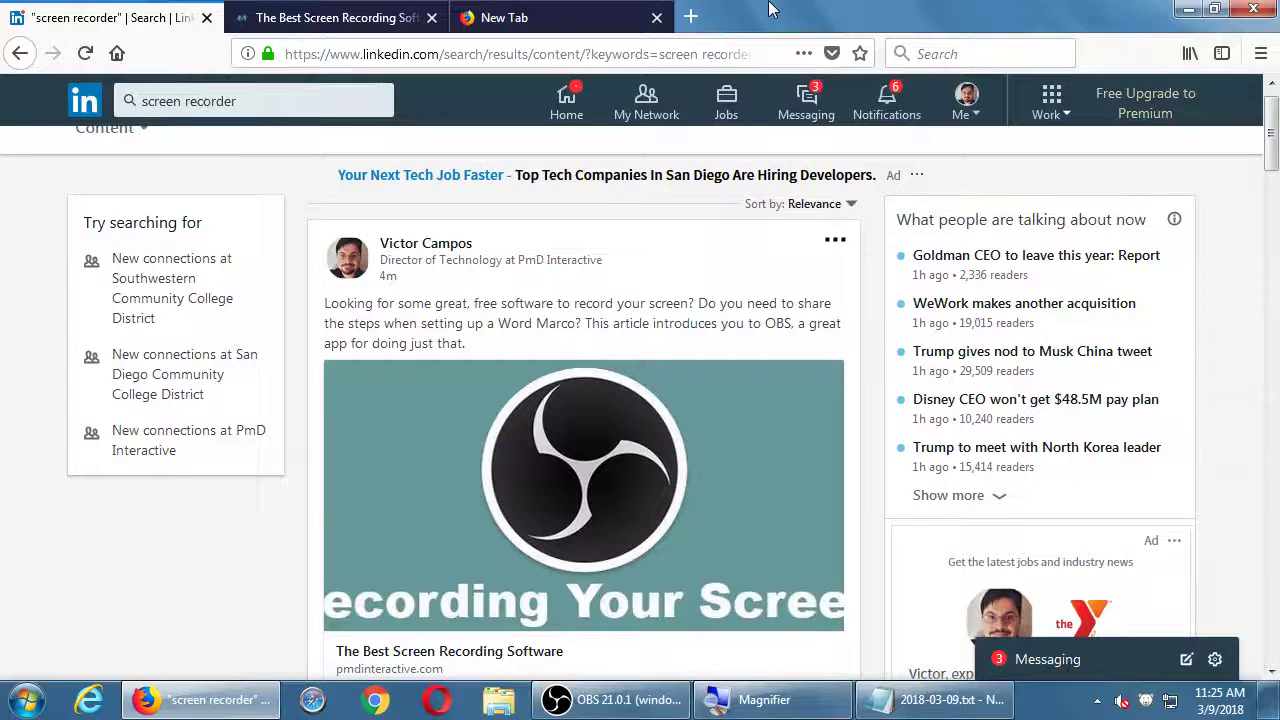
pyautogui.click(566, 102)
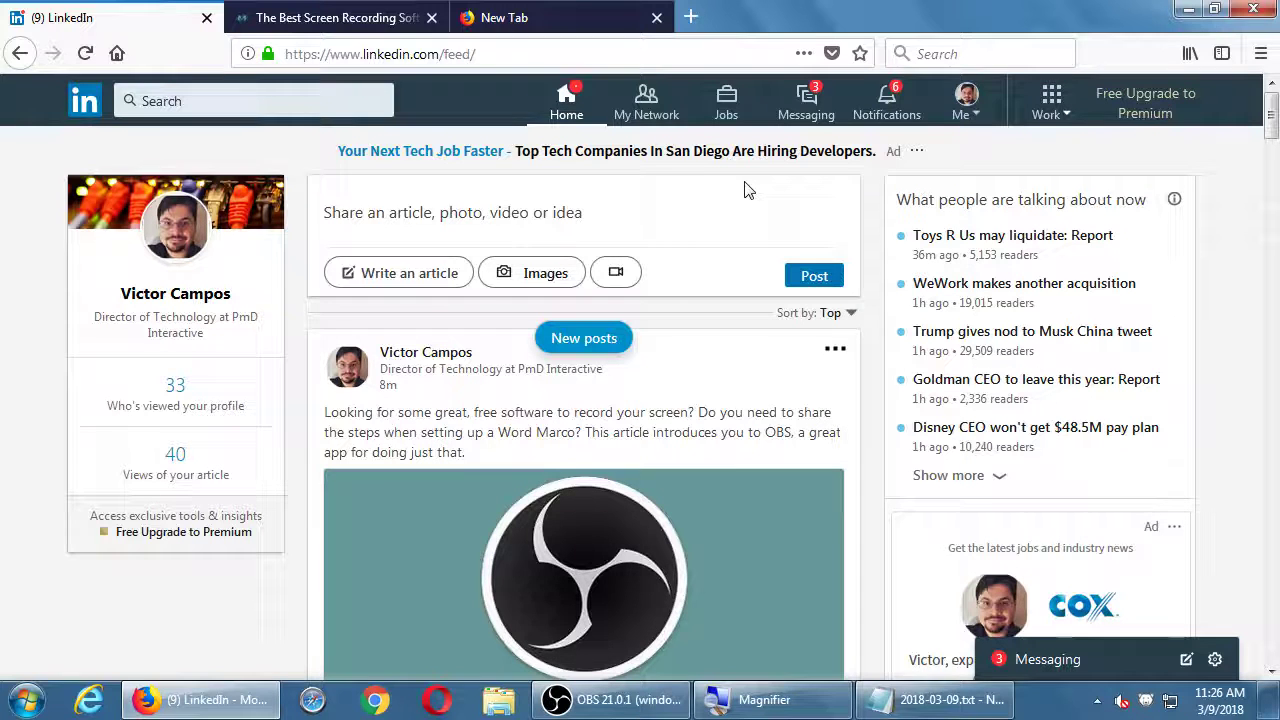
pyautogui.click(640, 117)
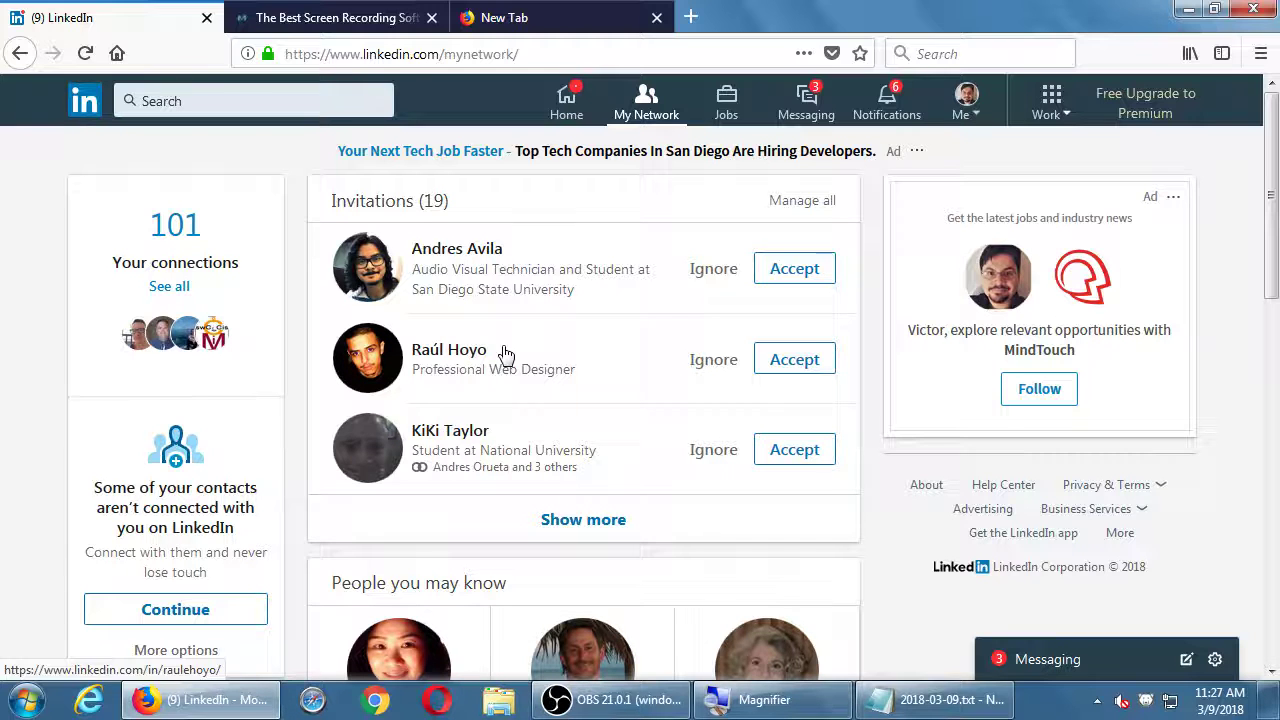
# Open the profile of the web designer among the pending invitations and look through its experience and interests
pyautogui.click(415, 369)
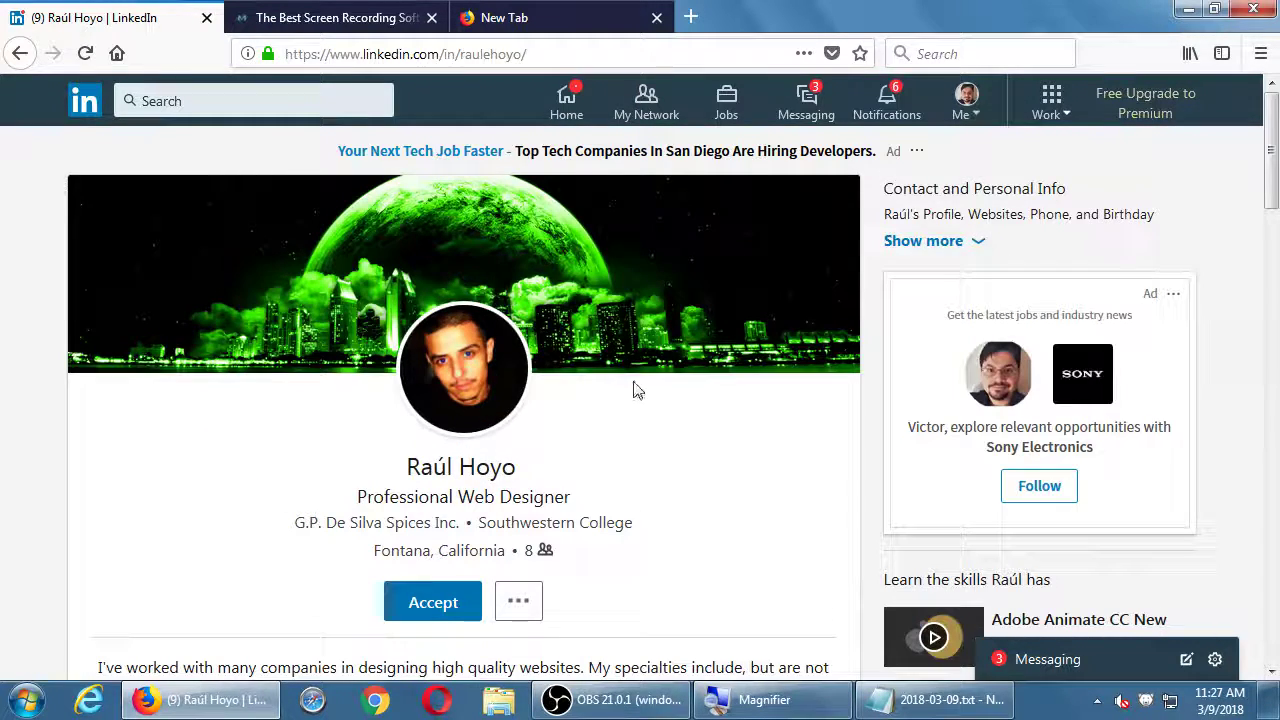
pyautogui.scroll(-7, 636, 390)
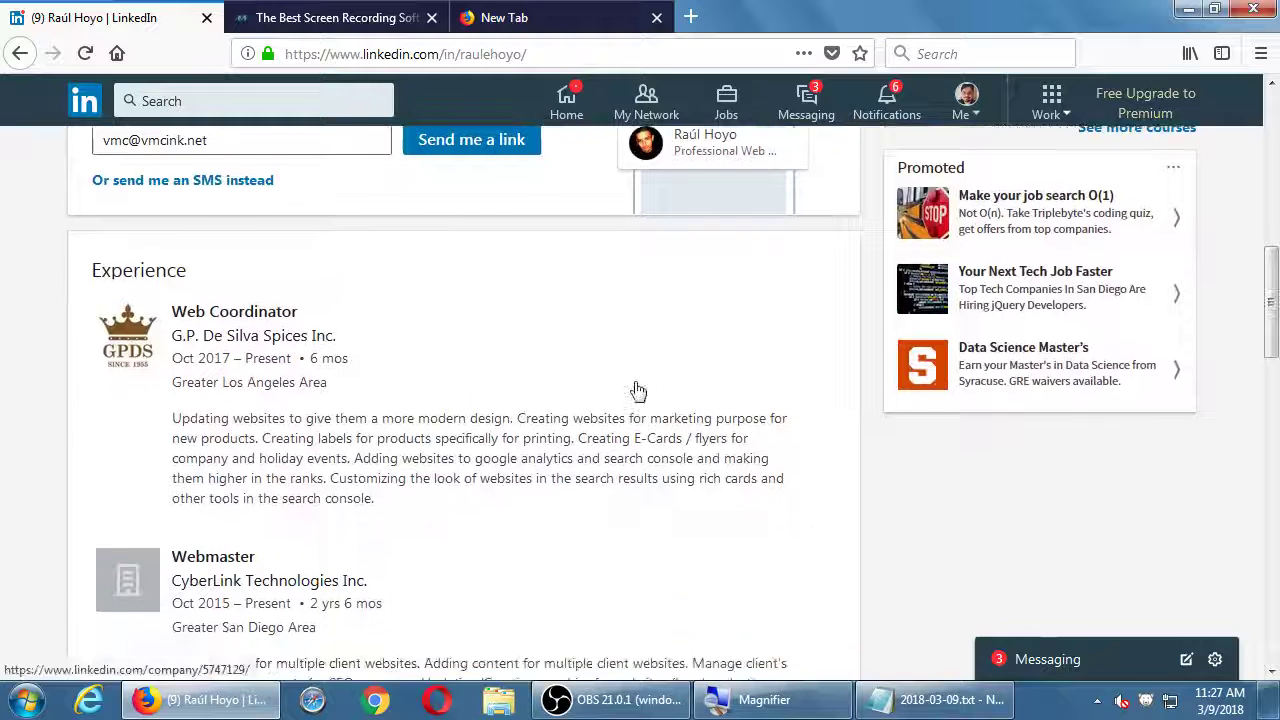
pyautogui.scroll(-5, 494, 340)
pyautogui.scroll(-6, 648, 385)
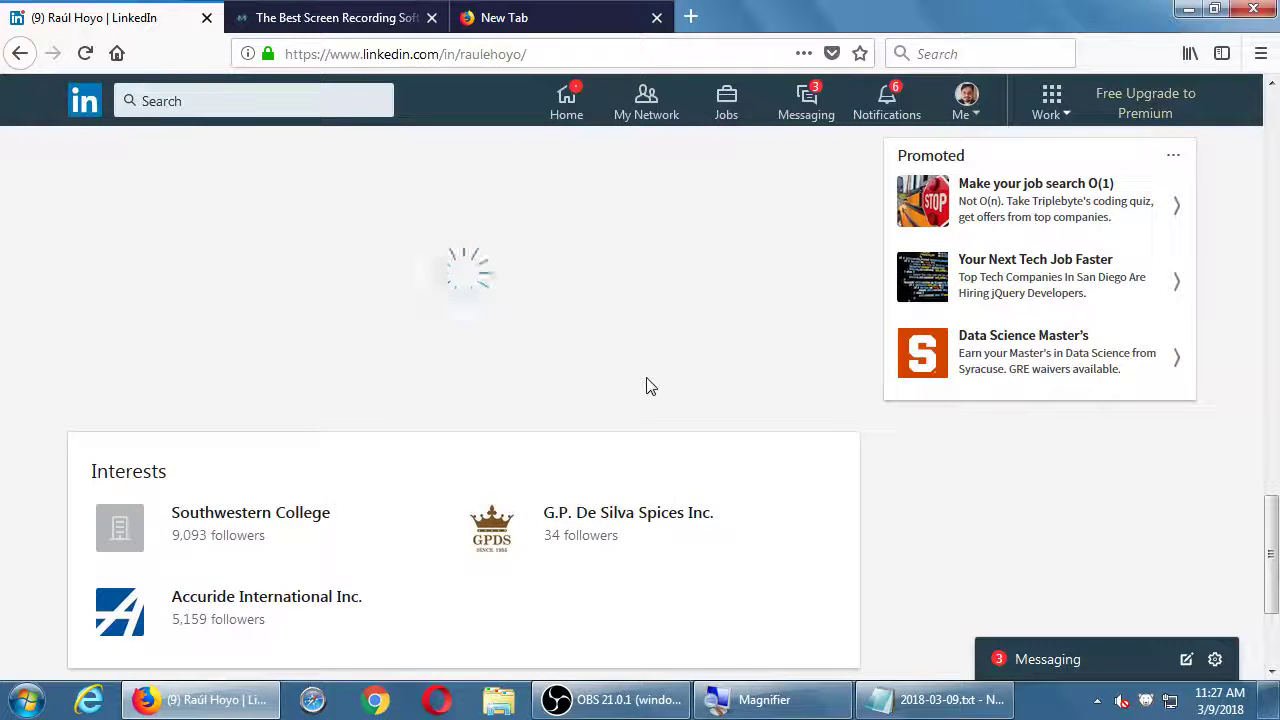
pyautogui.scroll(-2, 629, 406)
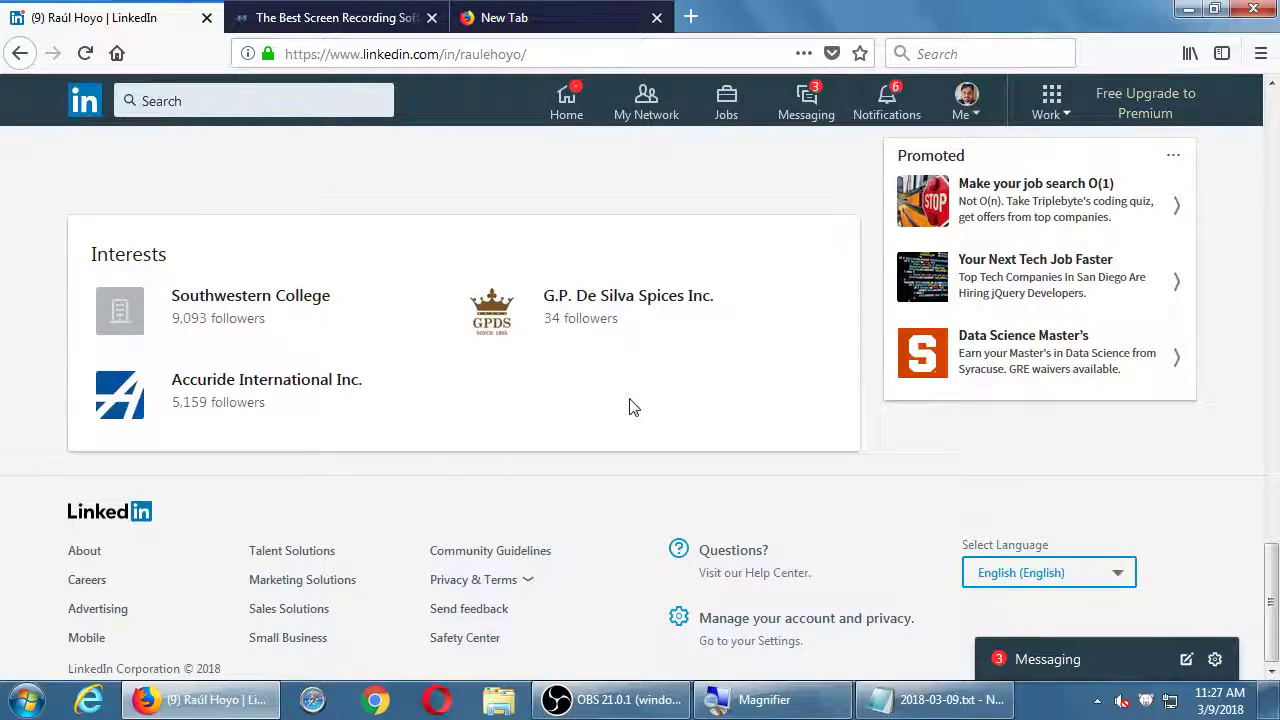
pyautogui.scroll(9, 629, 406)
pyautogui.scroll(10, 629, 406)
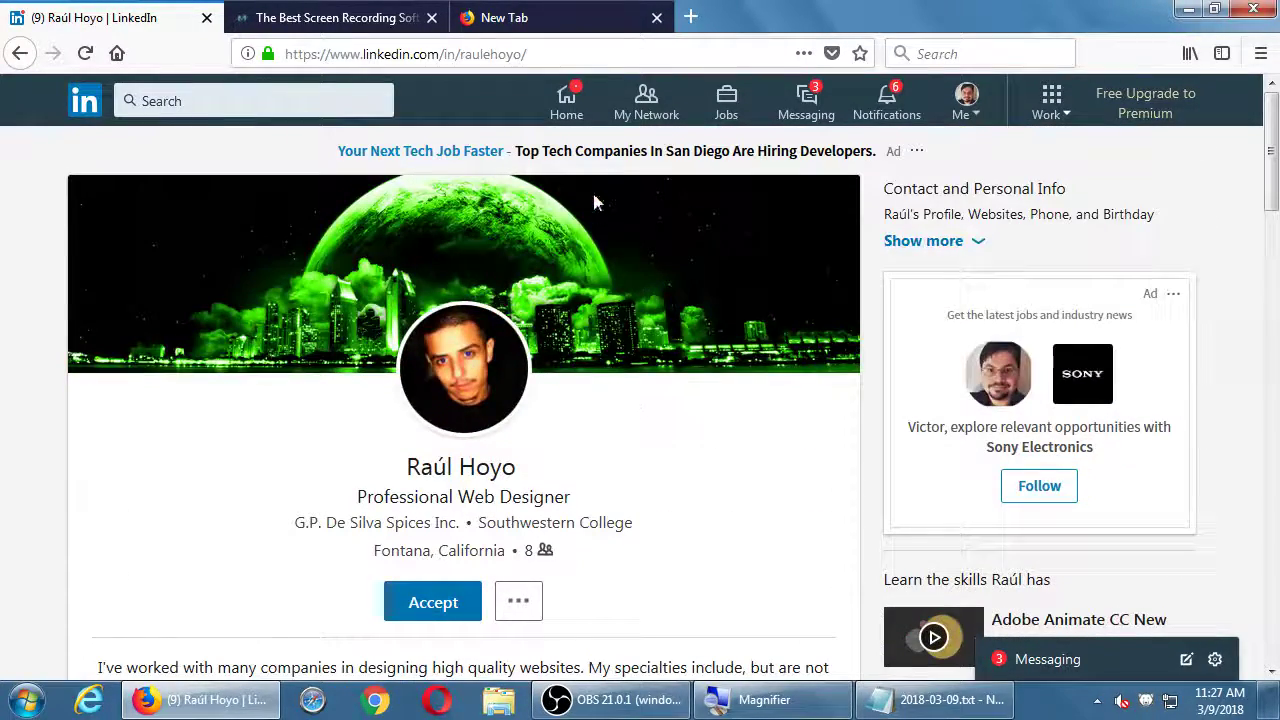
# View the profile statistics on the home feed and return to the pending invitations on the My Network page
pyautogui.click(572, 106)
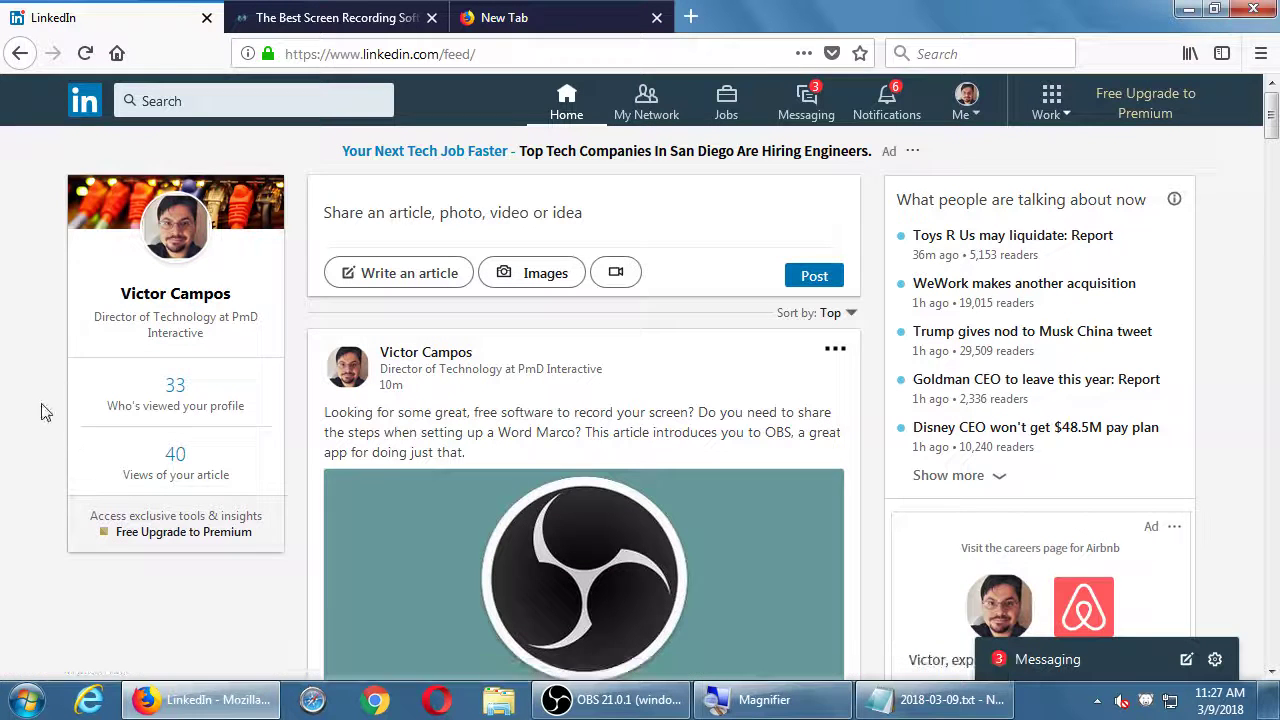
pyautogui.hotkey('alt', 'Left')
pyautogui.hotkey('alt', 'Left')
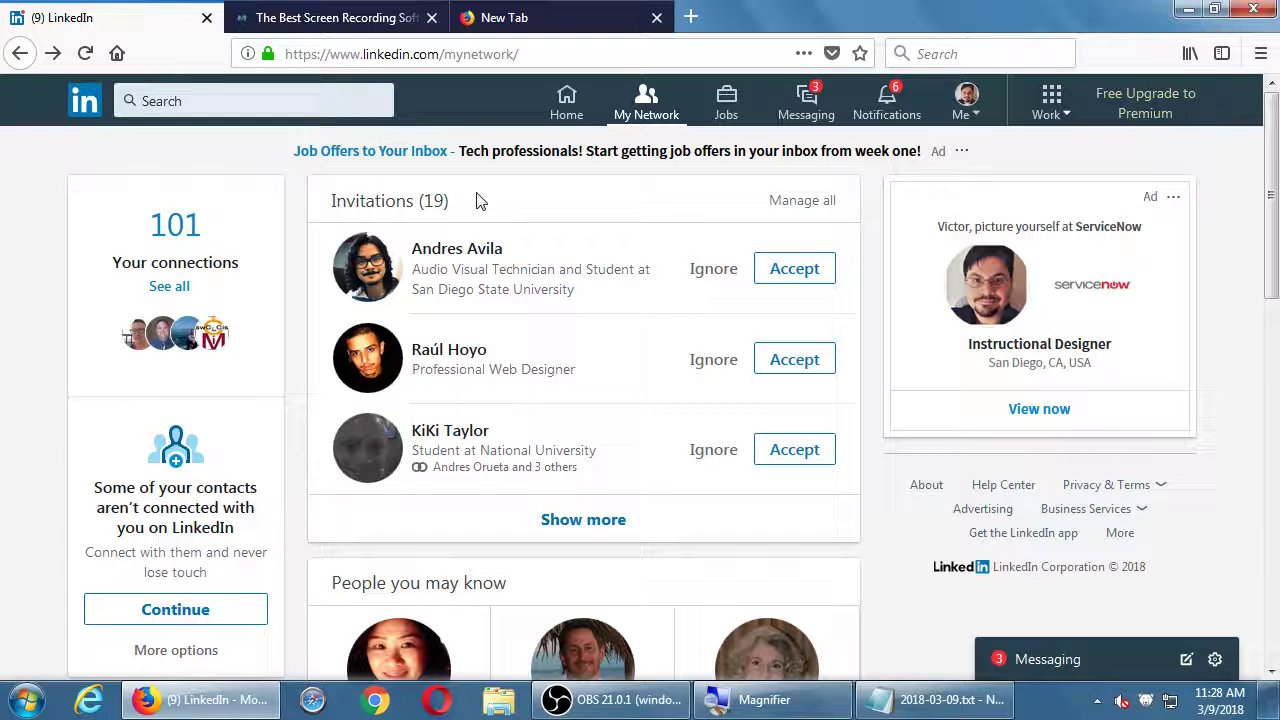
# Revisit the inviting web designer's profile, and open the list of who viewed your own profile from the home feed
pyautogui.click(371, 354)
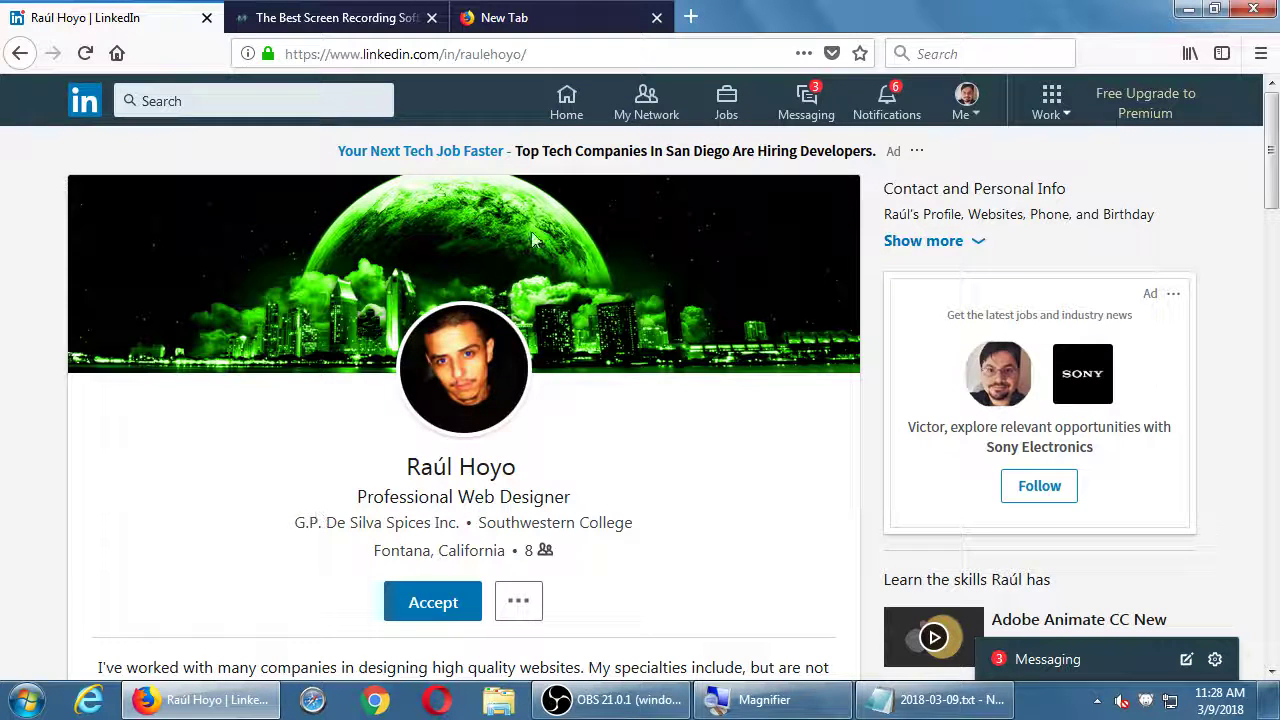
pyautogui.click(566, 110)
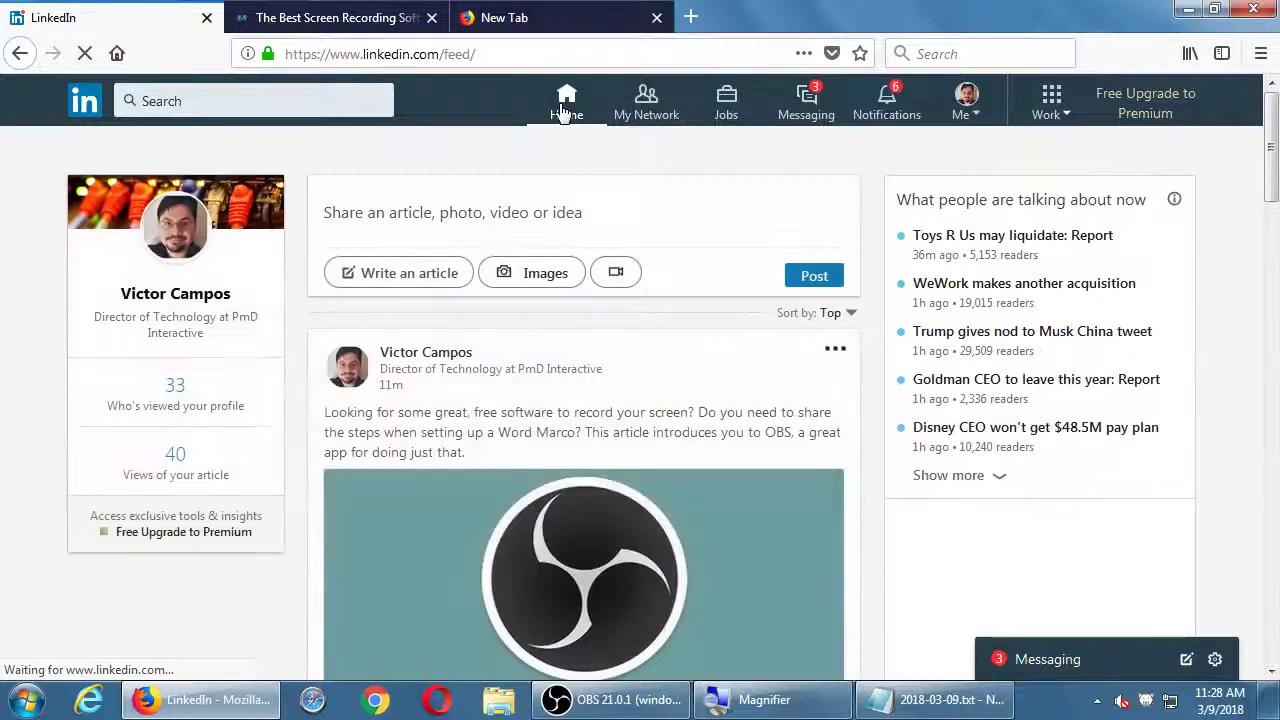
pyautogui.click(172, 398)
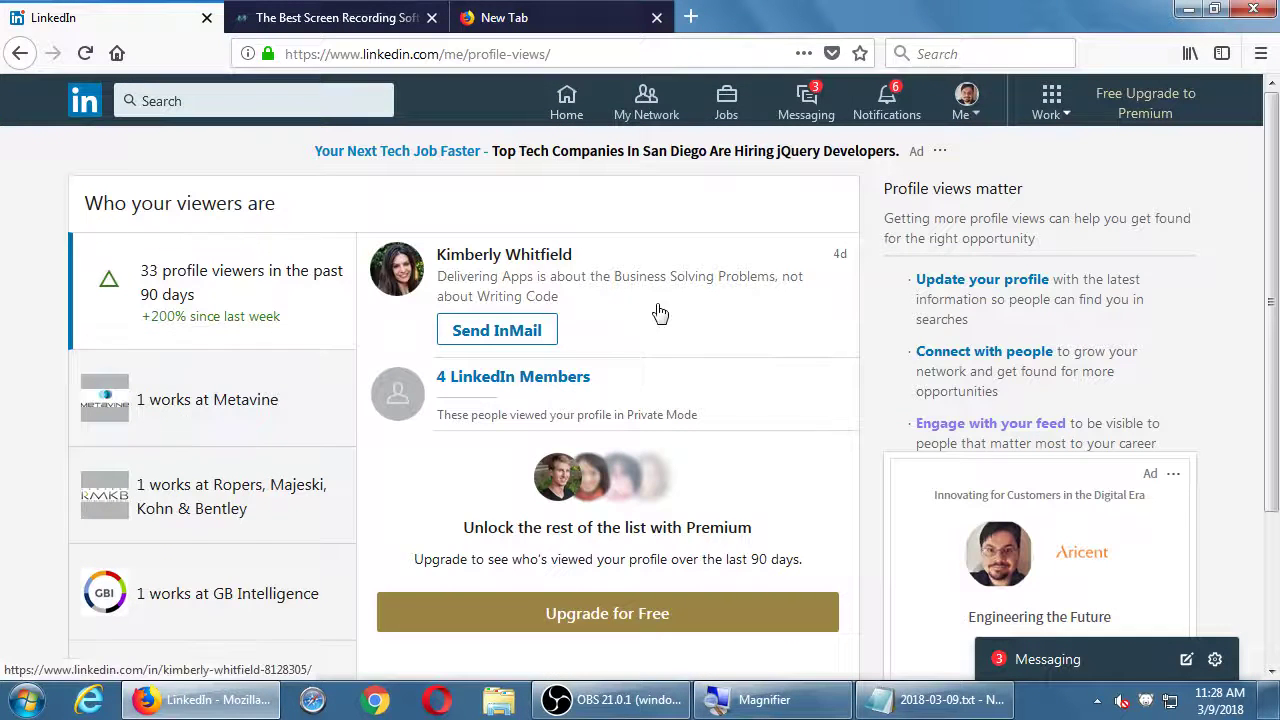
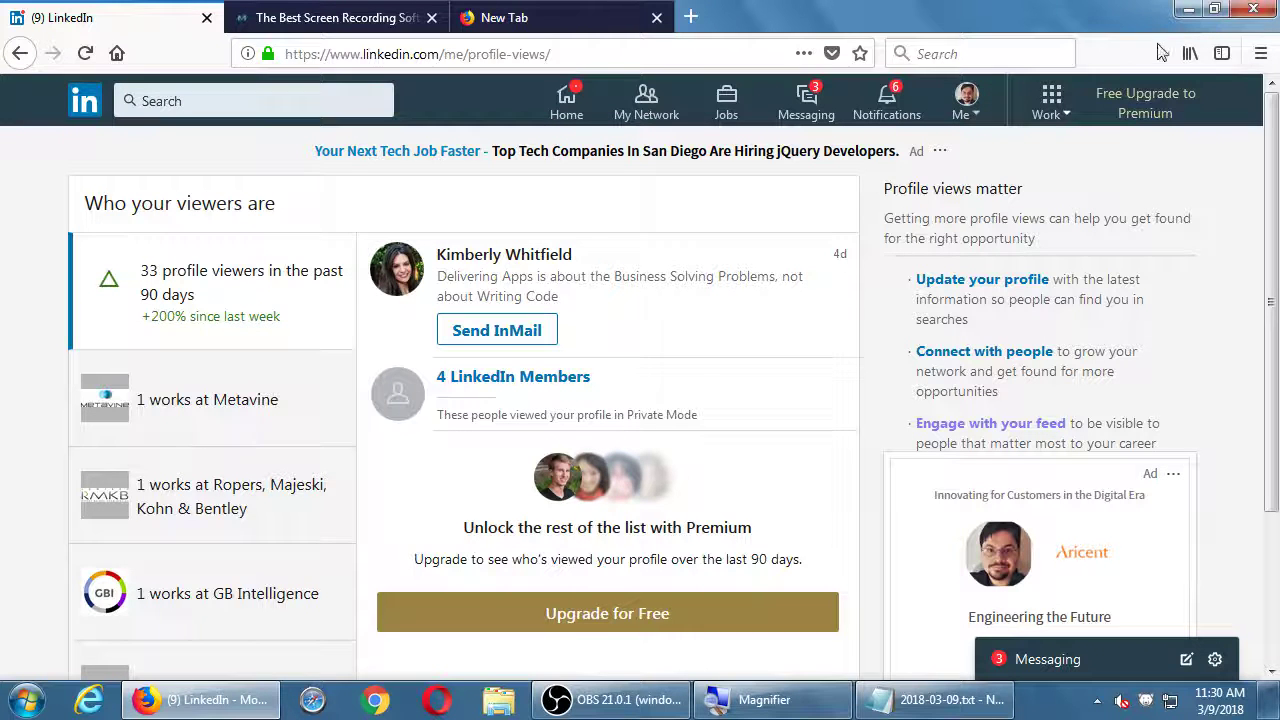
# Return to the My Network page, expand the pending invitations and look through them down to the web developer's invitation with a message
pyautogui.click(645, 115)
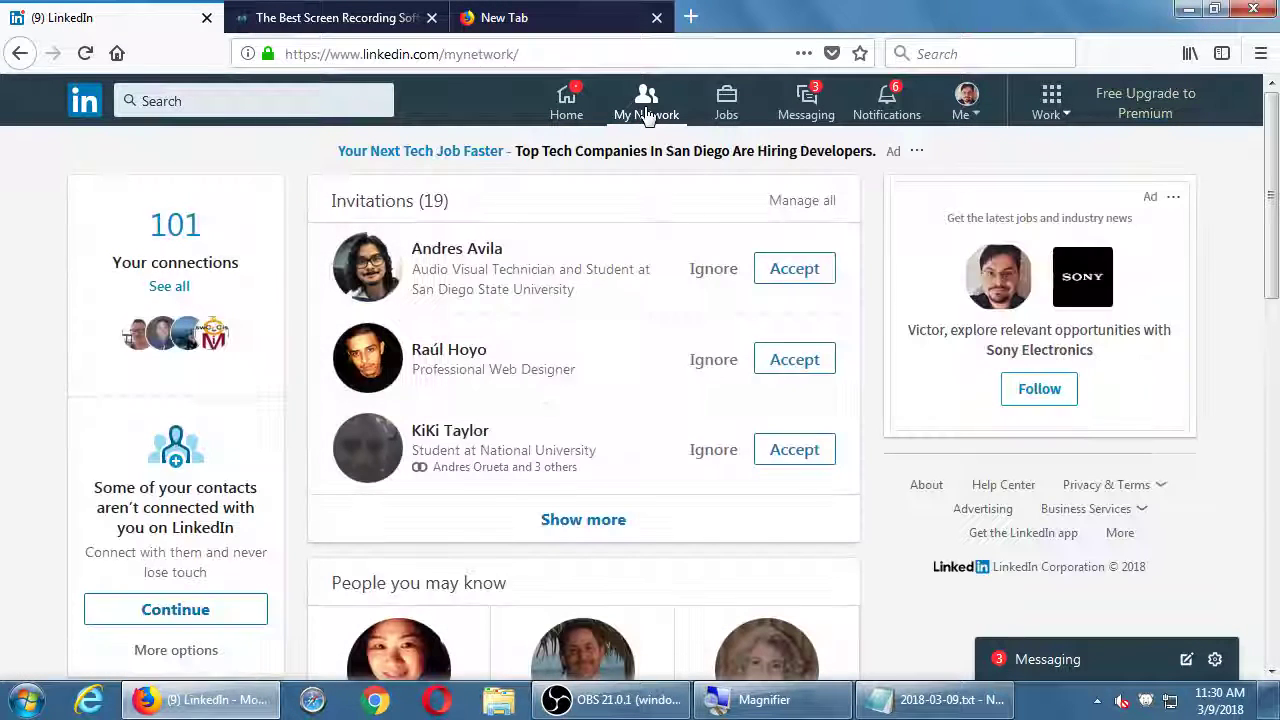
pyautogui.click(584, 520)
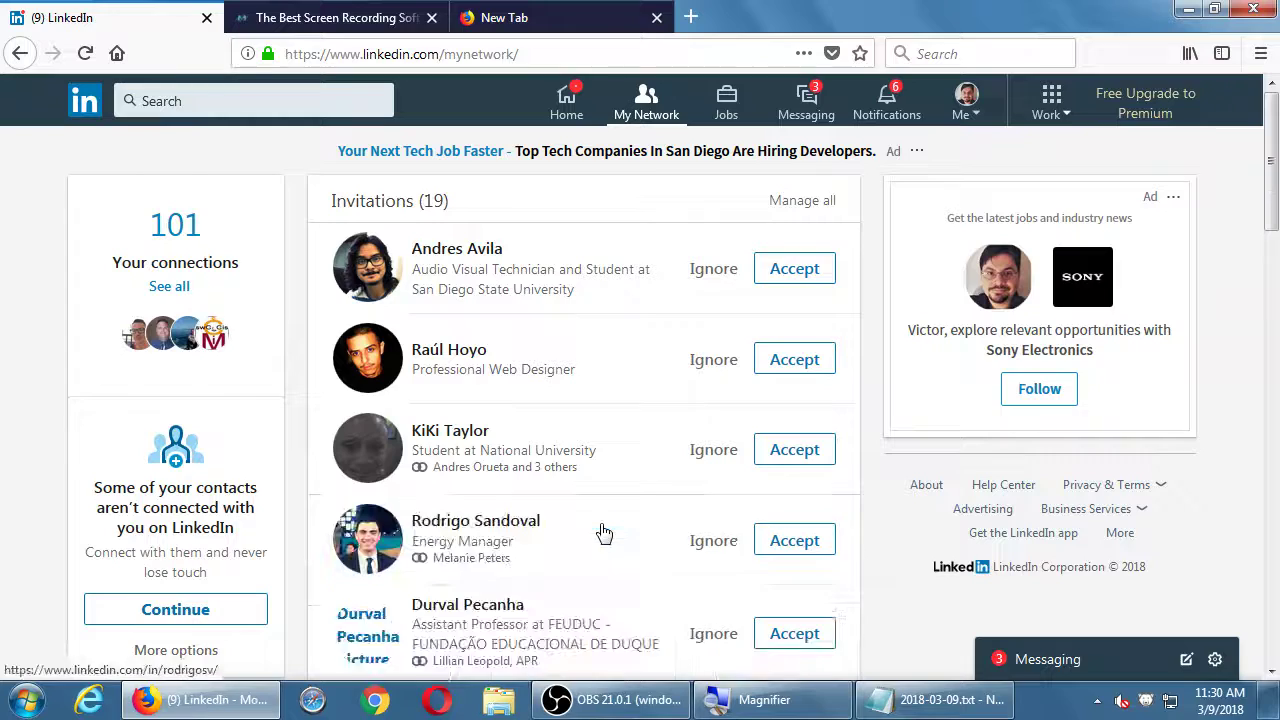
pyautogui.scroll(-3, 603, 531)
pyautogui.scroll(-5, 603, 531)
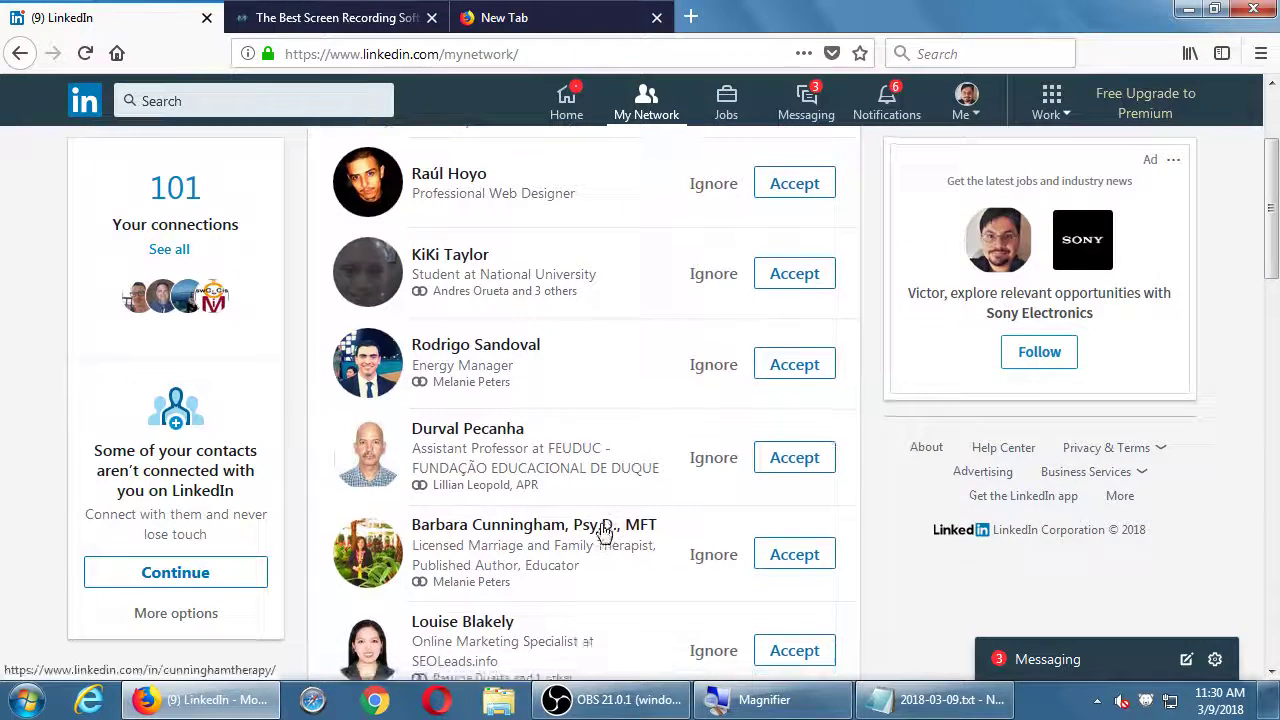
pyautogui.scroll(-4, 603, 531)
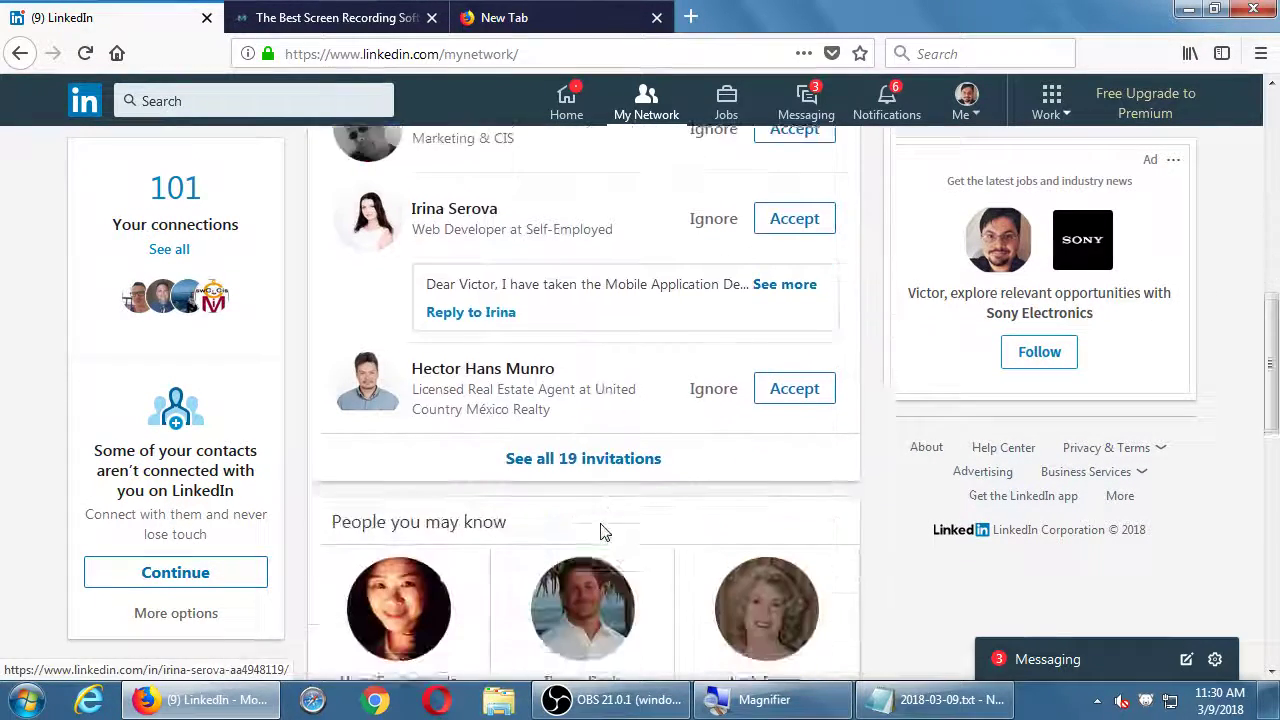
pyautogui.scroll(1, 600, 532)
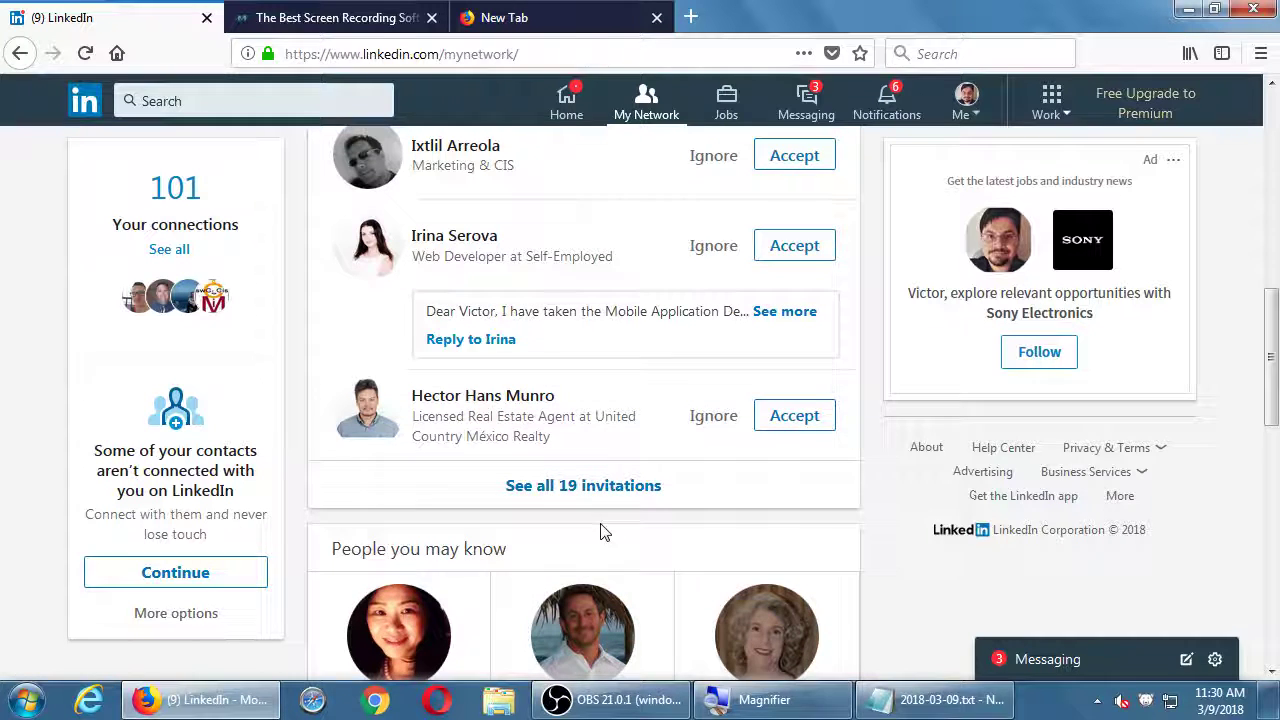
pyautogui.scroll(1, 601, 531)
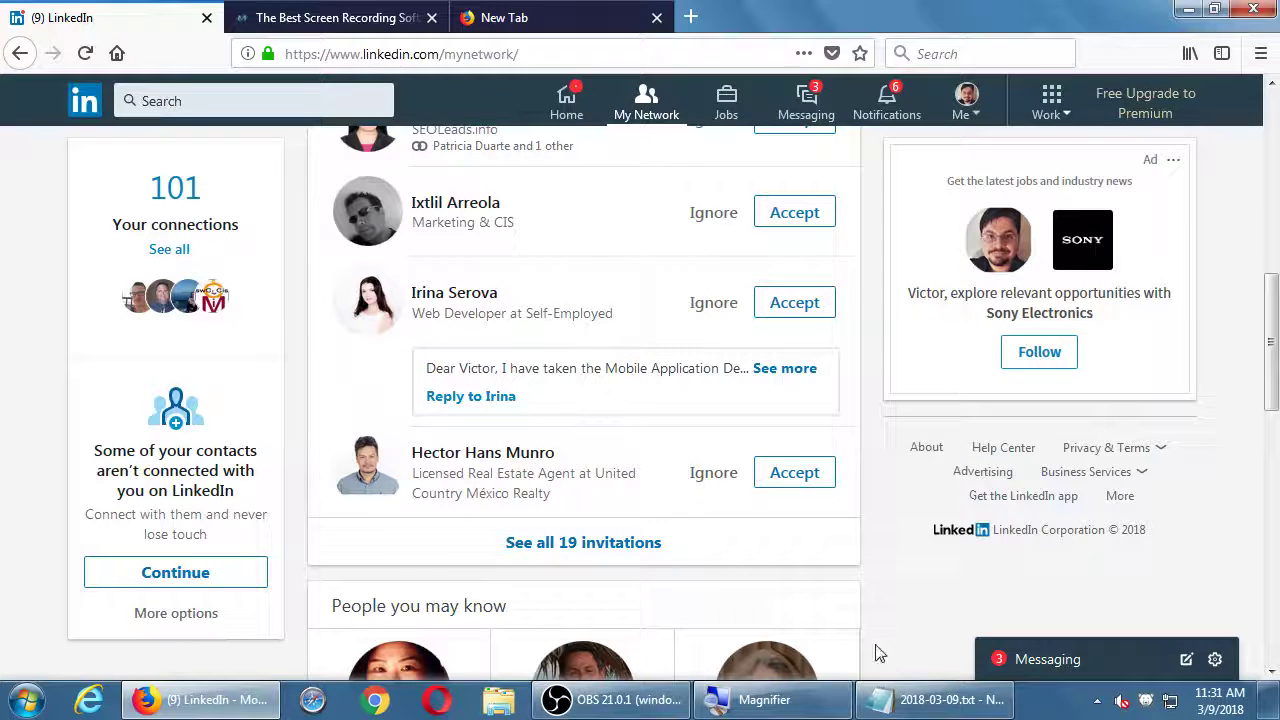
# Switch to the Notepad notes, magnify the view and begin a new paragraph at the end: When trying to make a connection, use the "Why" box explain why
pyautogui.click(905, 699)
pyautogui.click(605, 414)
pyautogui.press('super+plus')
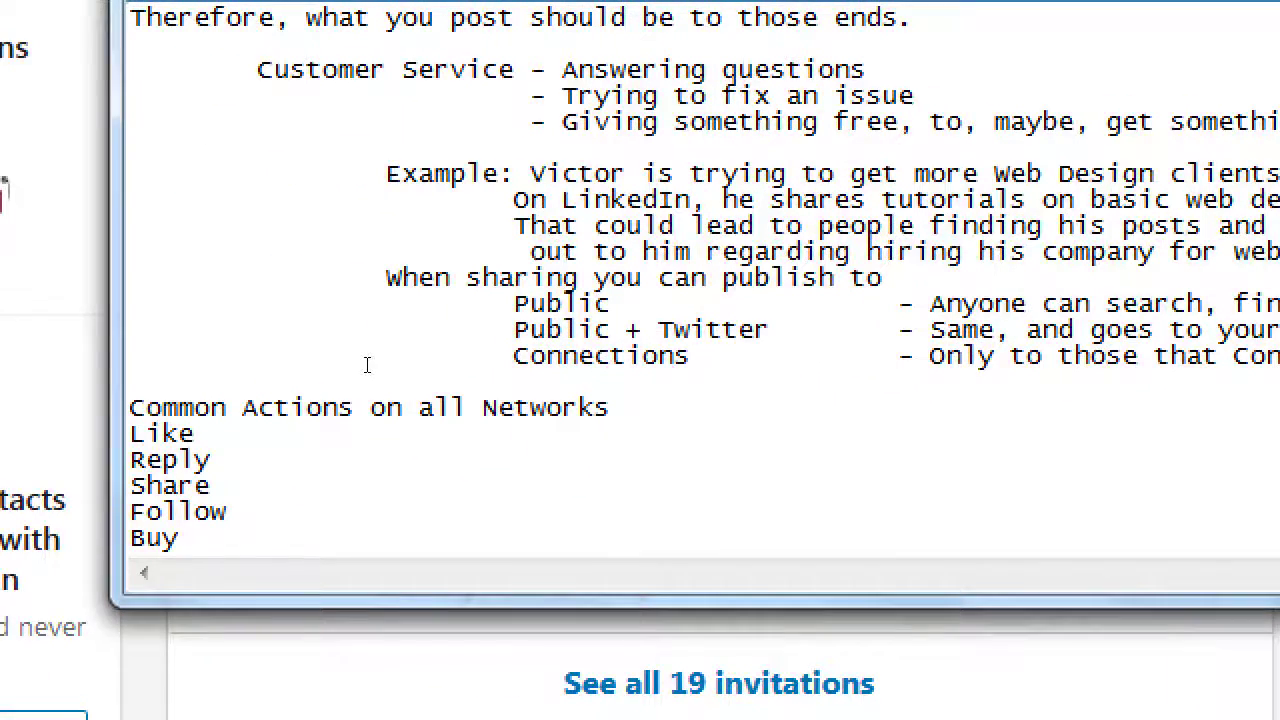
pyautogui.hotkey('ctrl', 'End')
pyautogui.press('Return')
pyautogui.write('W')
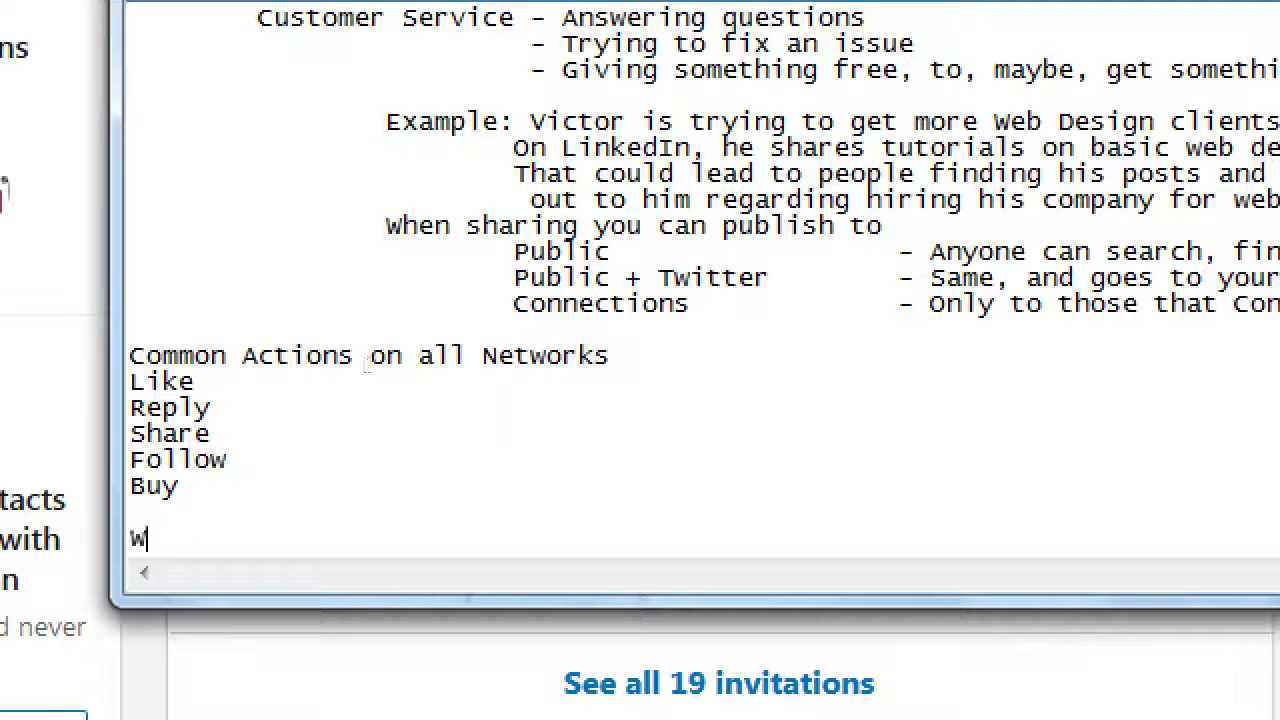
pyautogui.write('hen trying to ma')
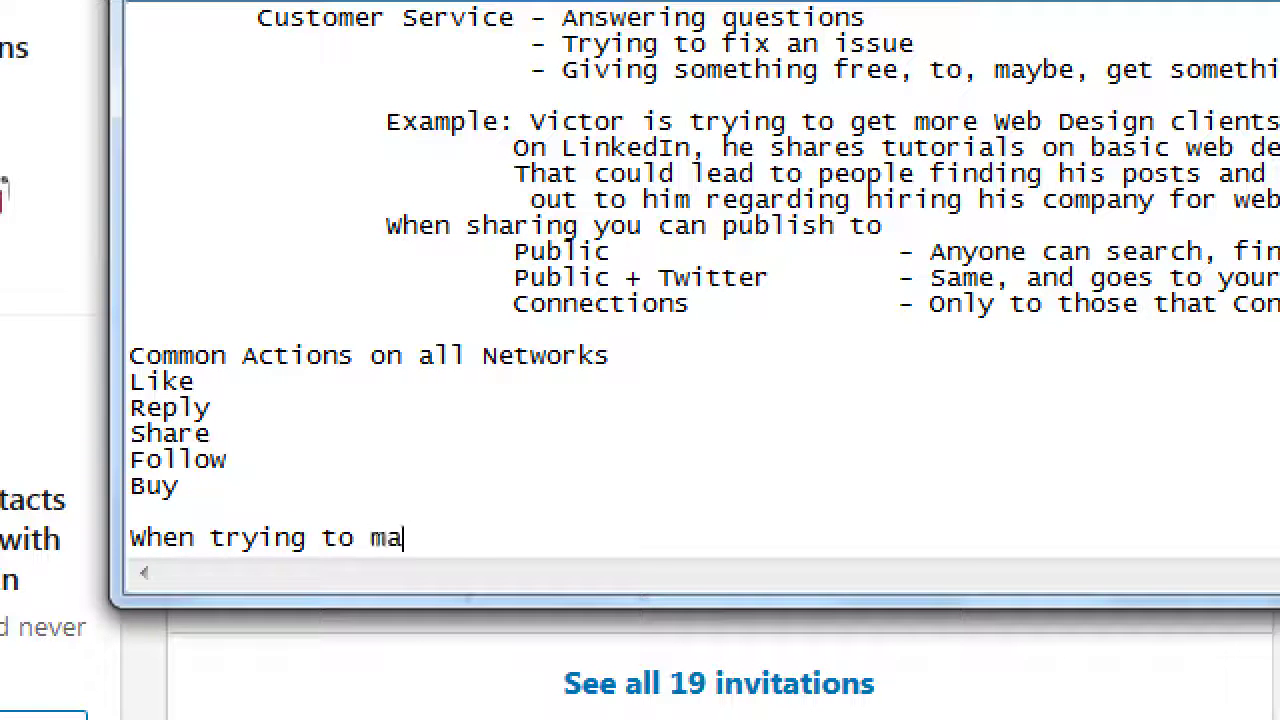
pyautogui.write('ke a connection, u')
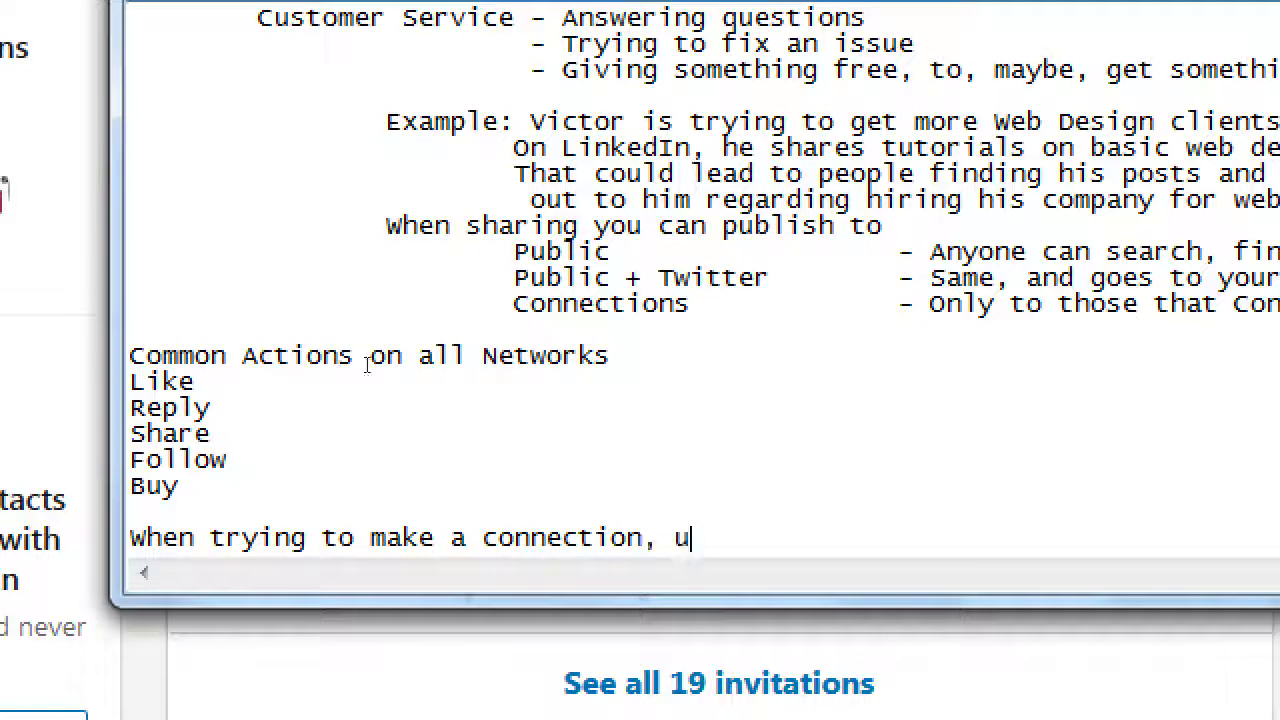
pyautogui.write('se the "Why" box')
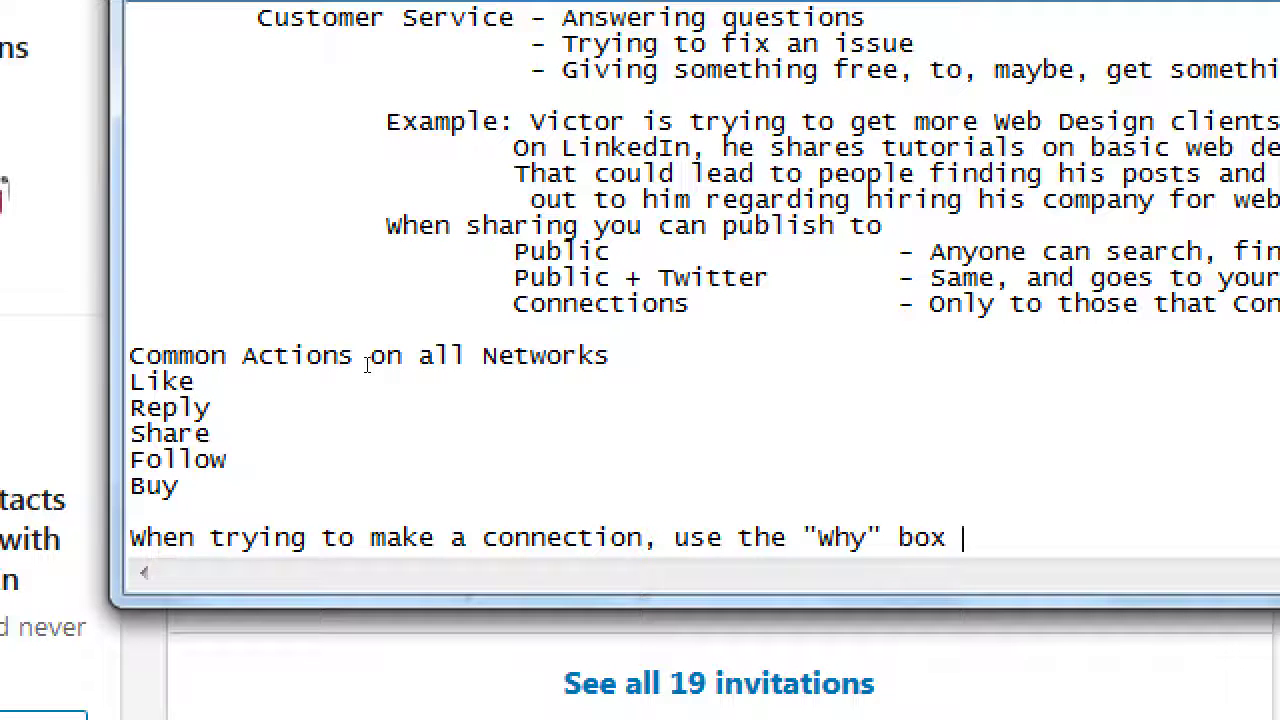
pyautogui.write(' explain why o')
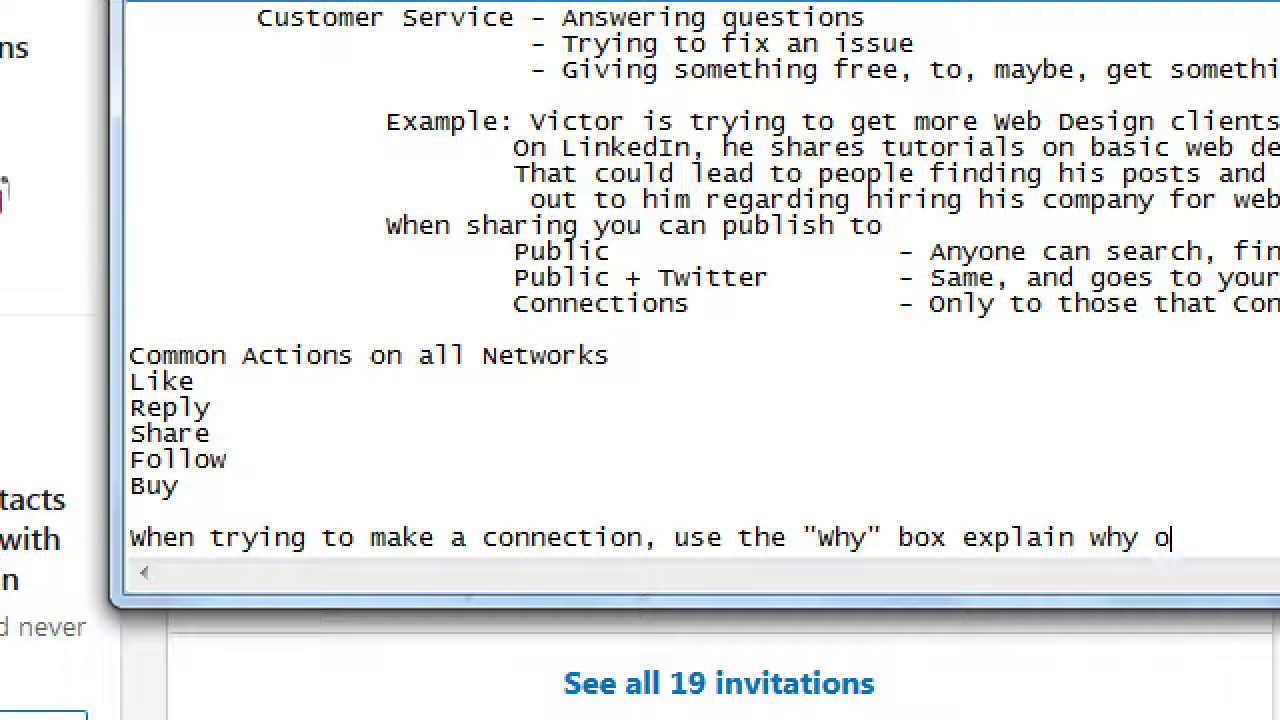
pyautogui.press('BackSpace')
# Complete the sentence with "you would make a good connection with them." and restore the normal screen magnification
pyautogui.write('you are')
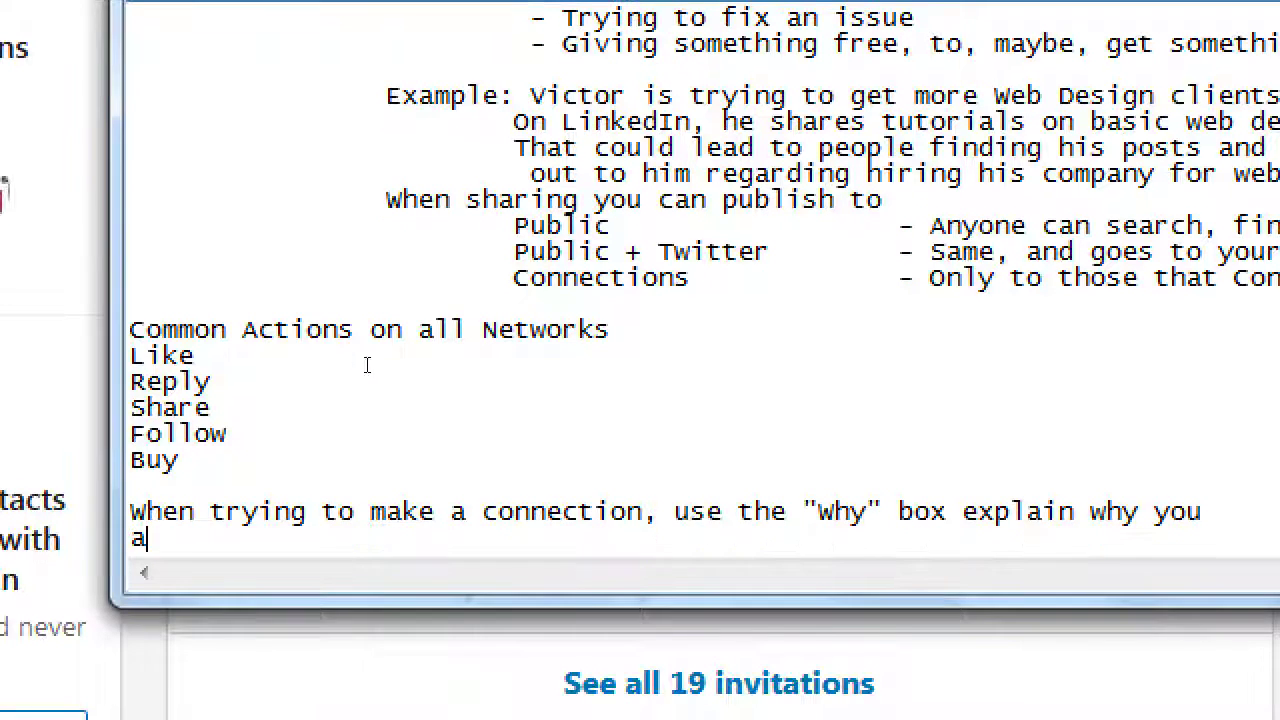
pyautogui.write(' a good connec')
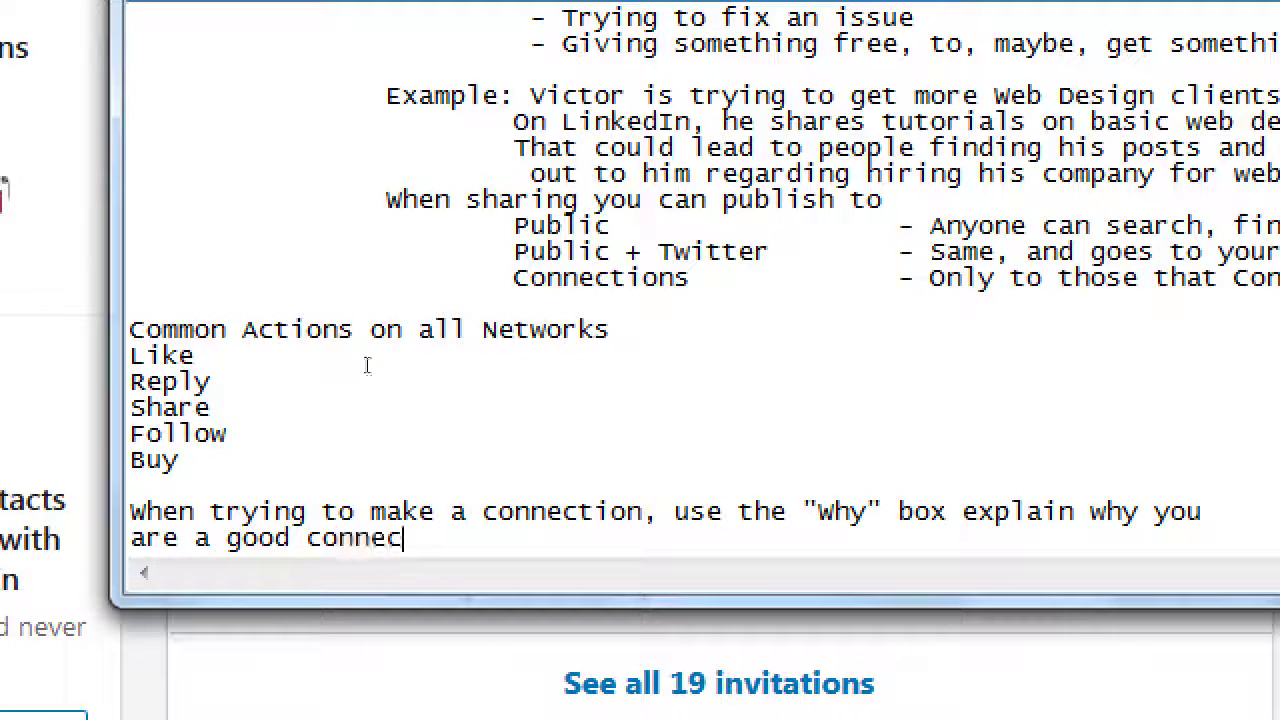
pyautogui.write('tion wit')
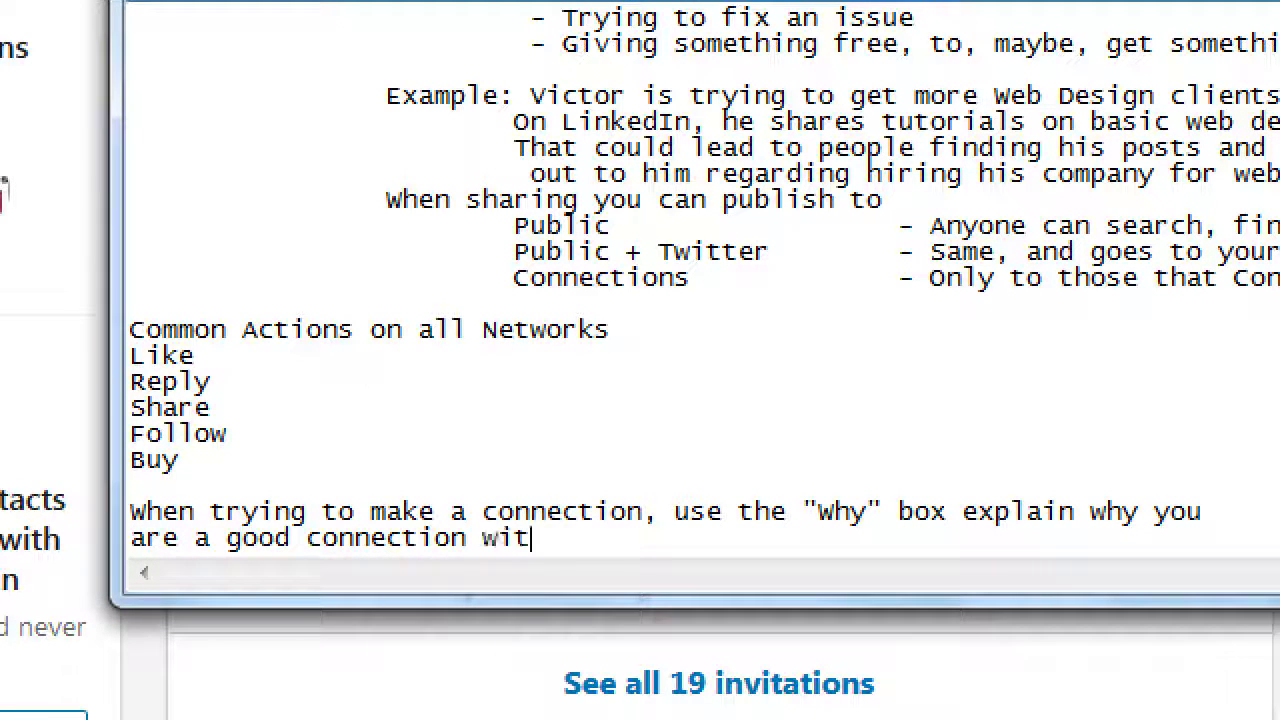
pyautogui.hotkey('shift', 'Home')
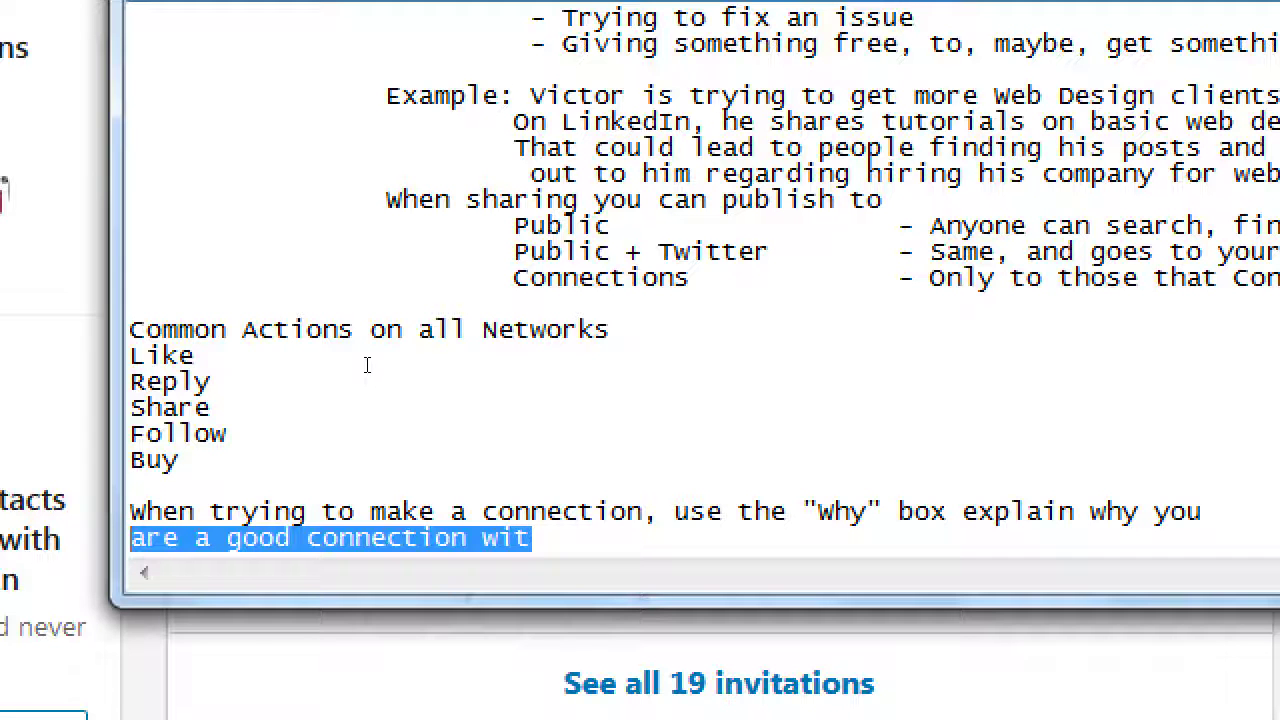
pyautogui.write('wo')
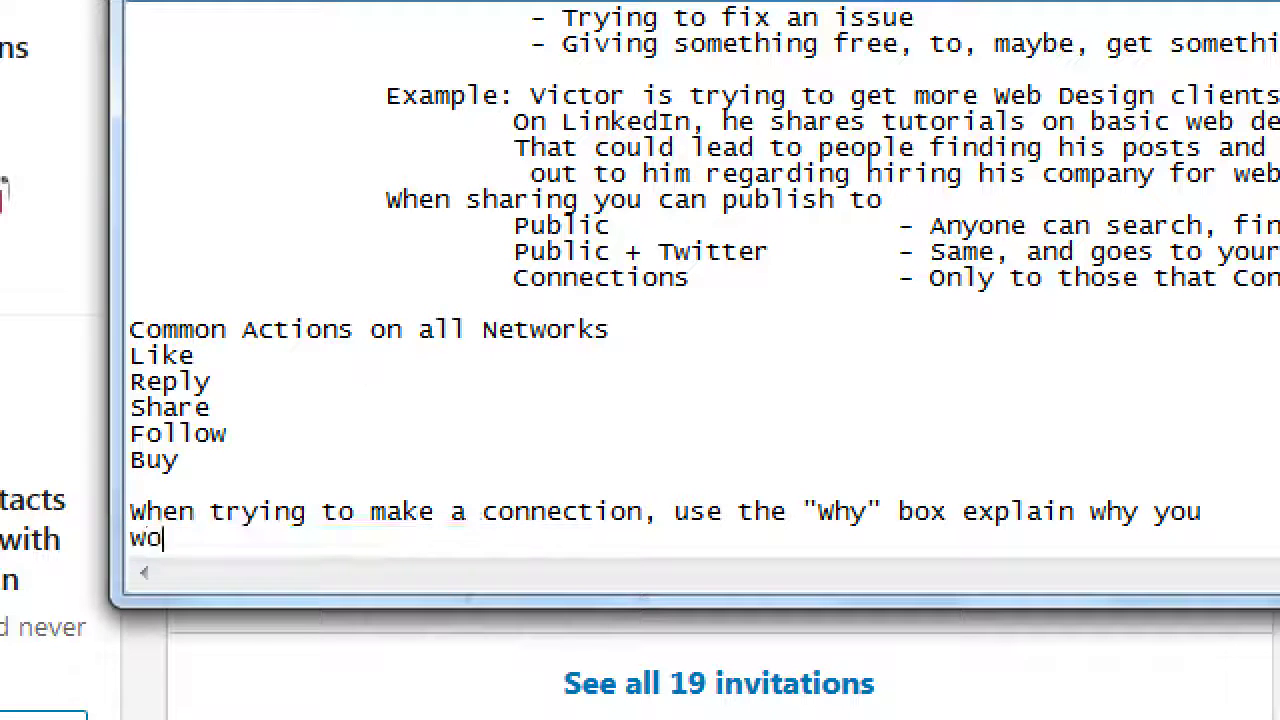
pyautogui.write('uld make a good co')
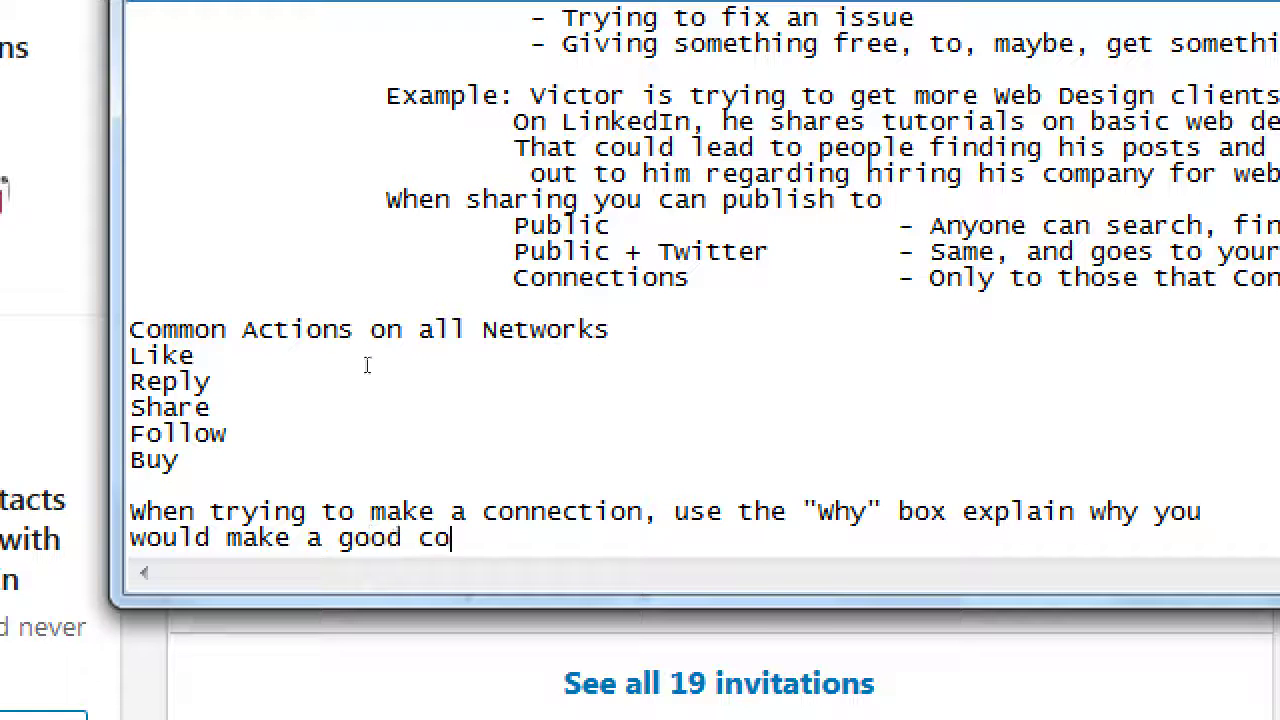
pyautogui.write('nnection with them.')
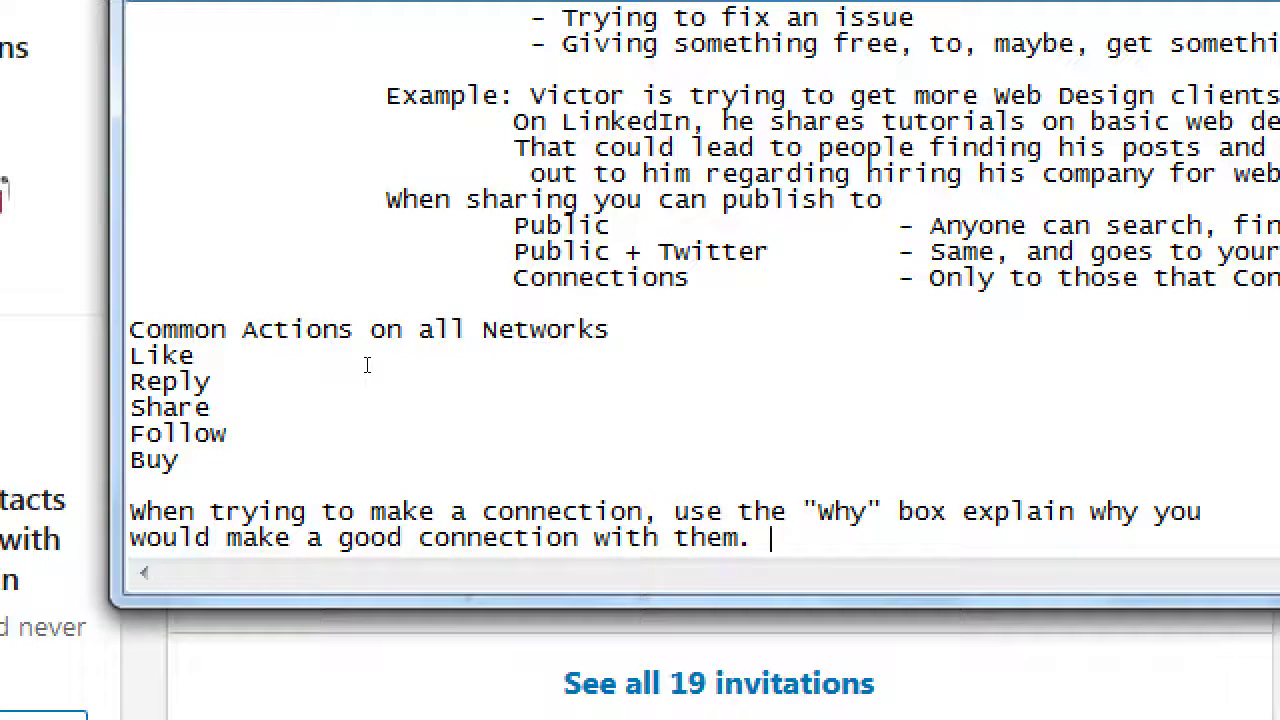
pyautogui.press('super+minus')
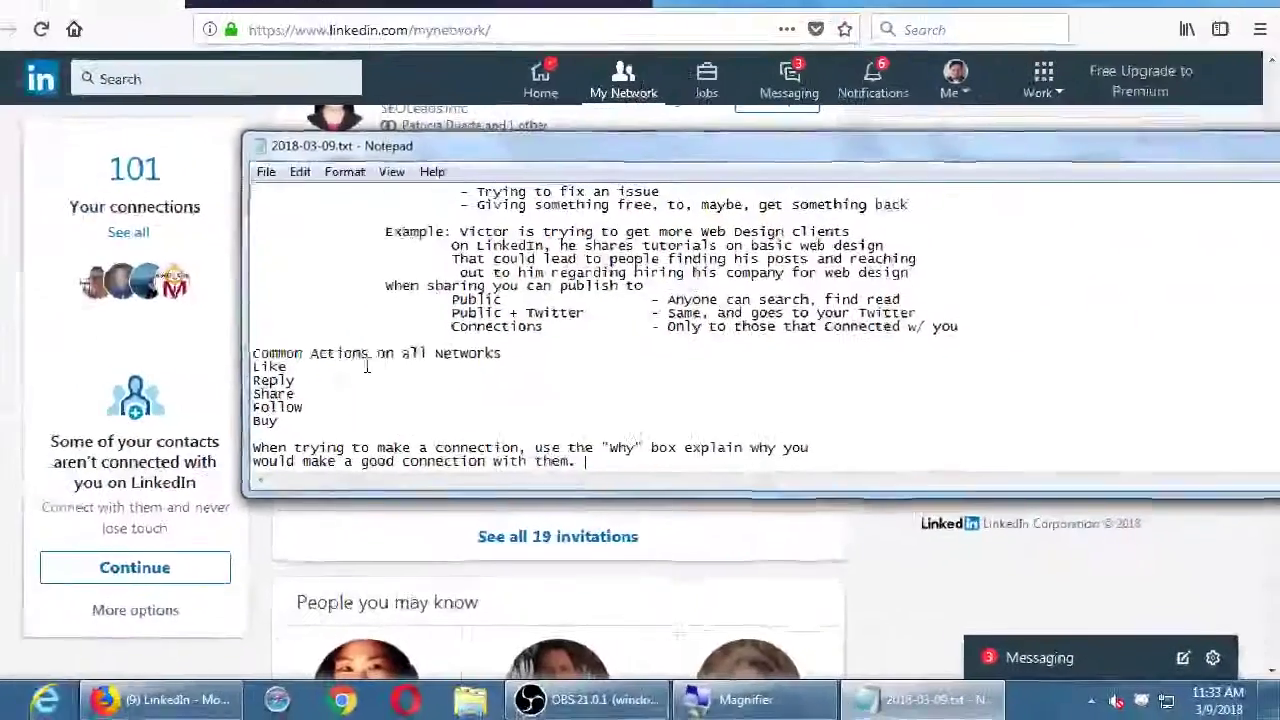
# Switch back to LinkedIn in Firefox and search the site for a person by a common full name
pyautogui.hotkey('alt', 'Tab')
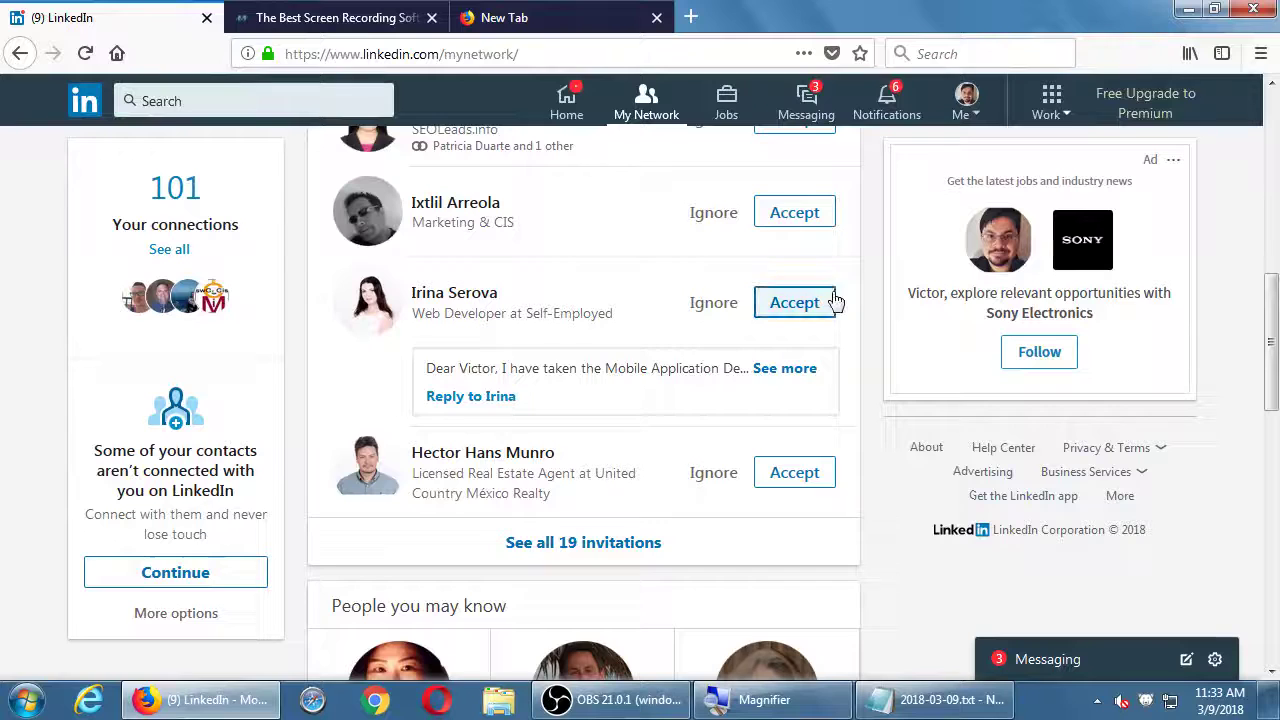
pyautogui.scroll(7, 846, 326)
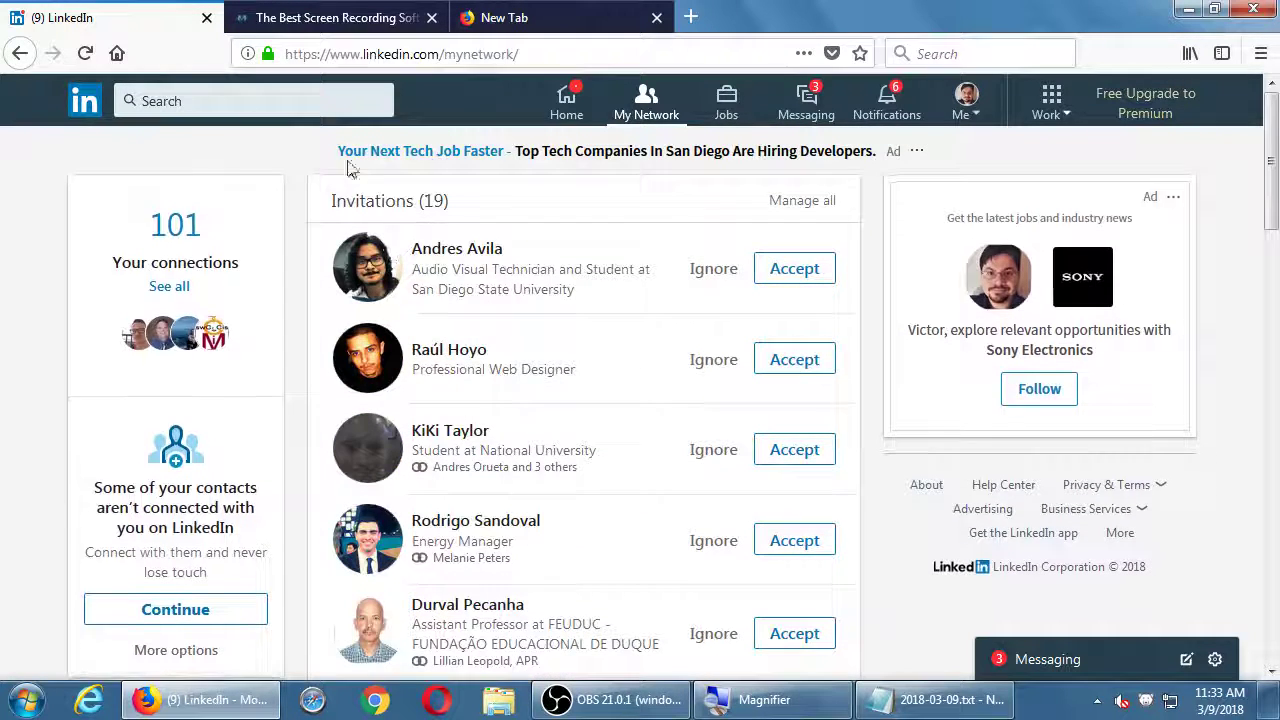
pyautogui.click(327, 97)
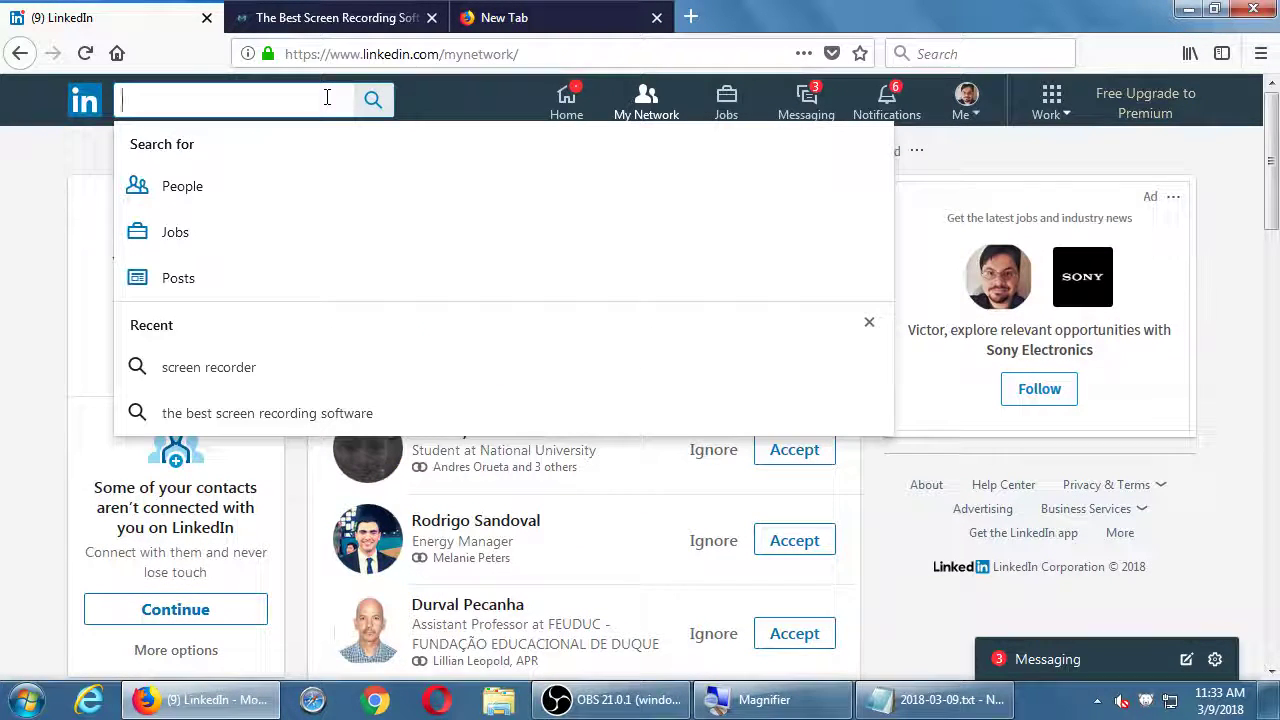
pyautogui.write('john msoth')
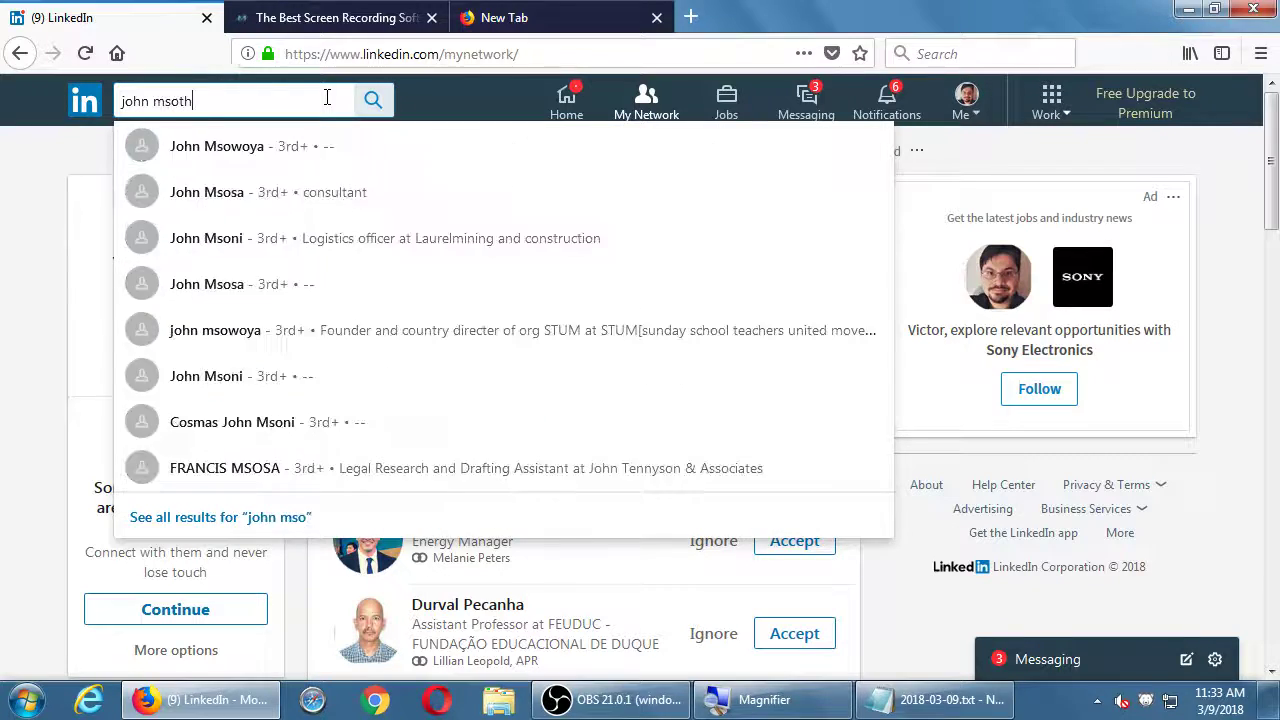
pyautogui.press('BackSpace')
pyautogui.press('BackSpace')
pyautogui.press('BackSpace')
pyautogui.press('BackSpace')
pyautogui.press('BackSpace')
pyautogui.write('smith')
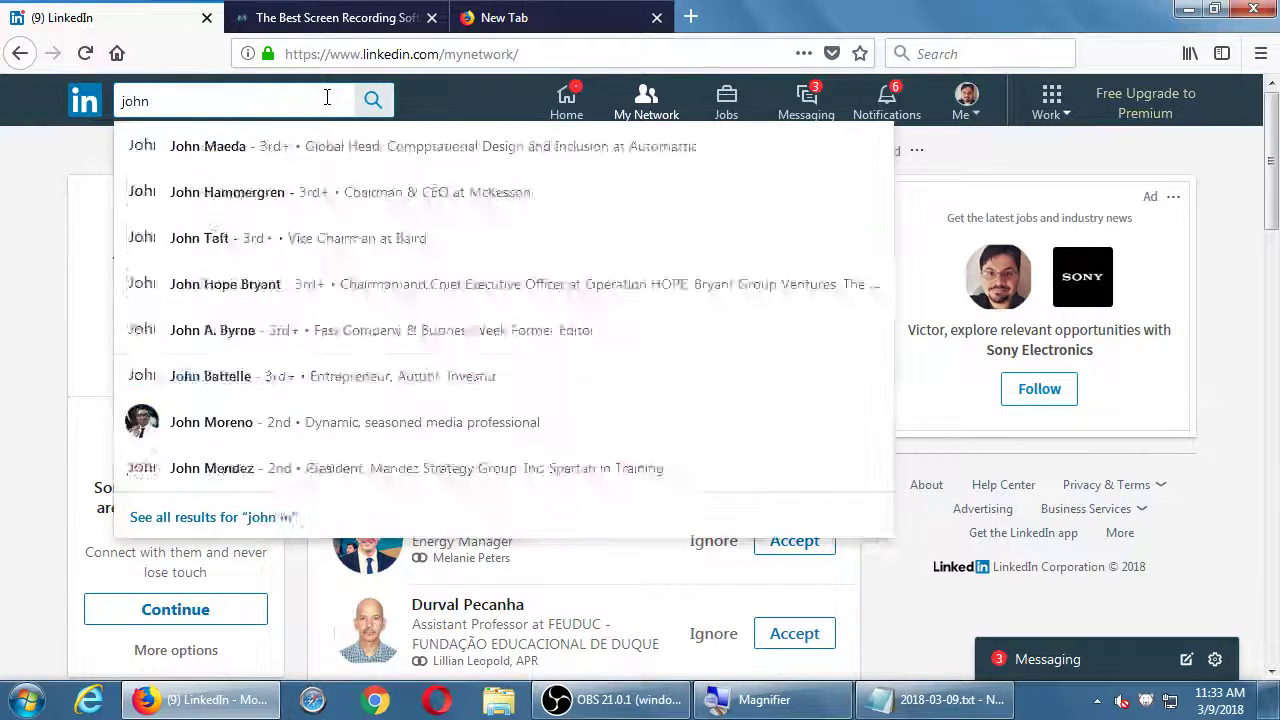
pyautogui.press('Return')
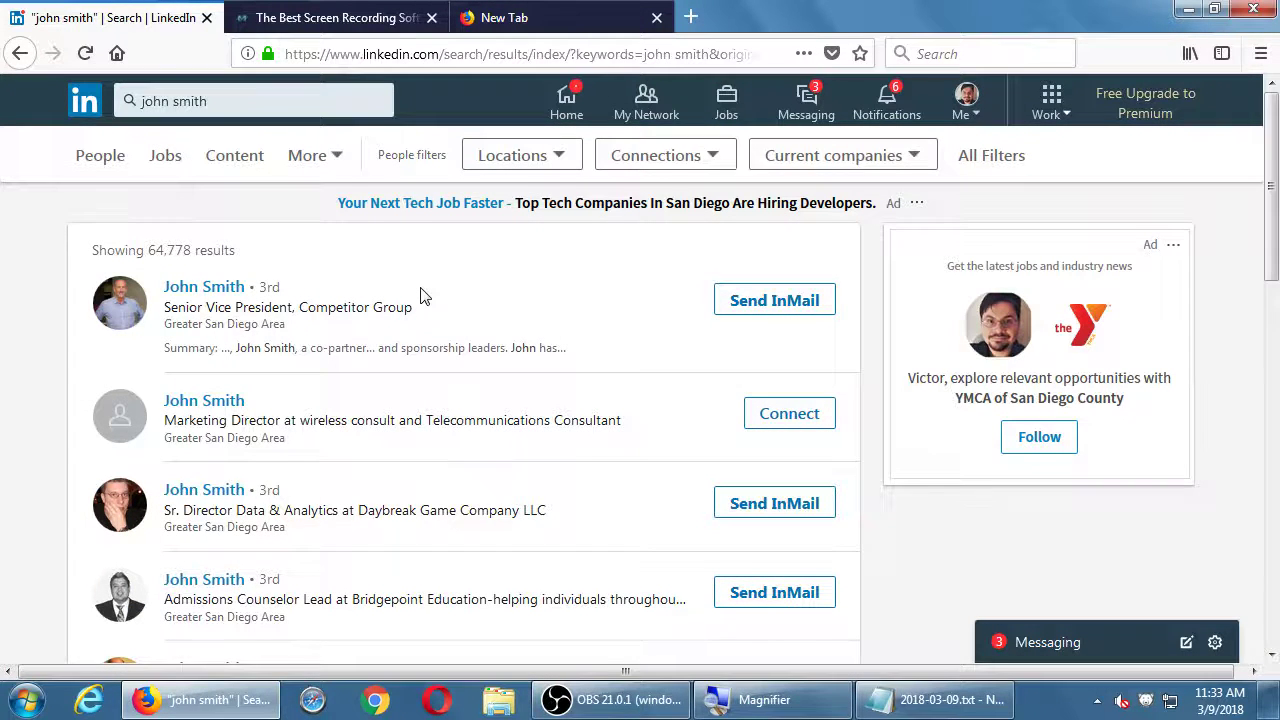
# Open the connection invitations for the marketing director and the faculty association vice president in turn, review the personal note option and close them unsent
pyautogui.scroll(-1, 420, 295)
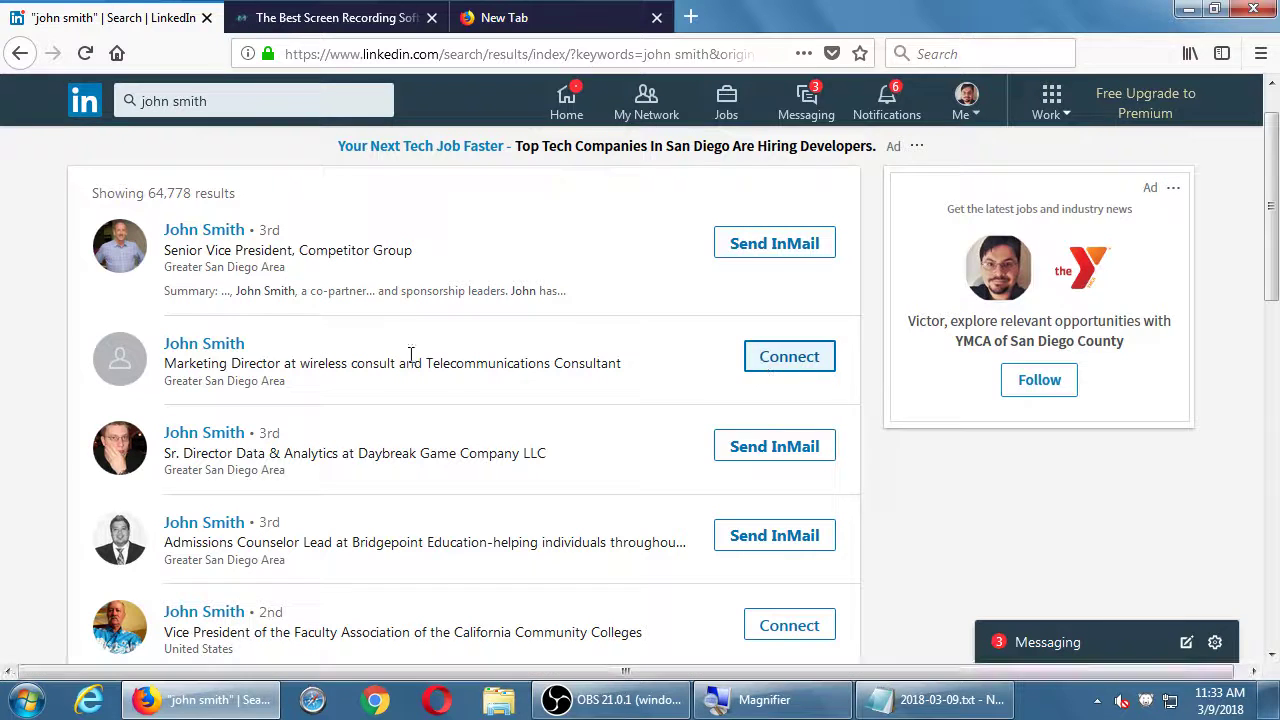
pyautogui.click(758, 357)
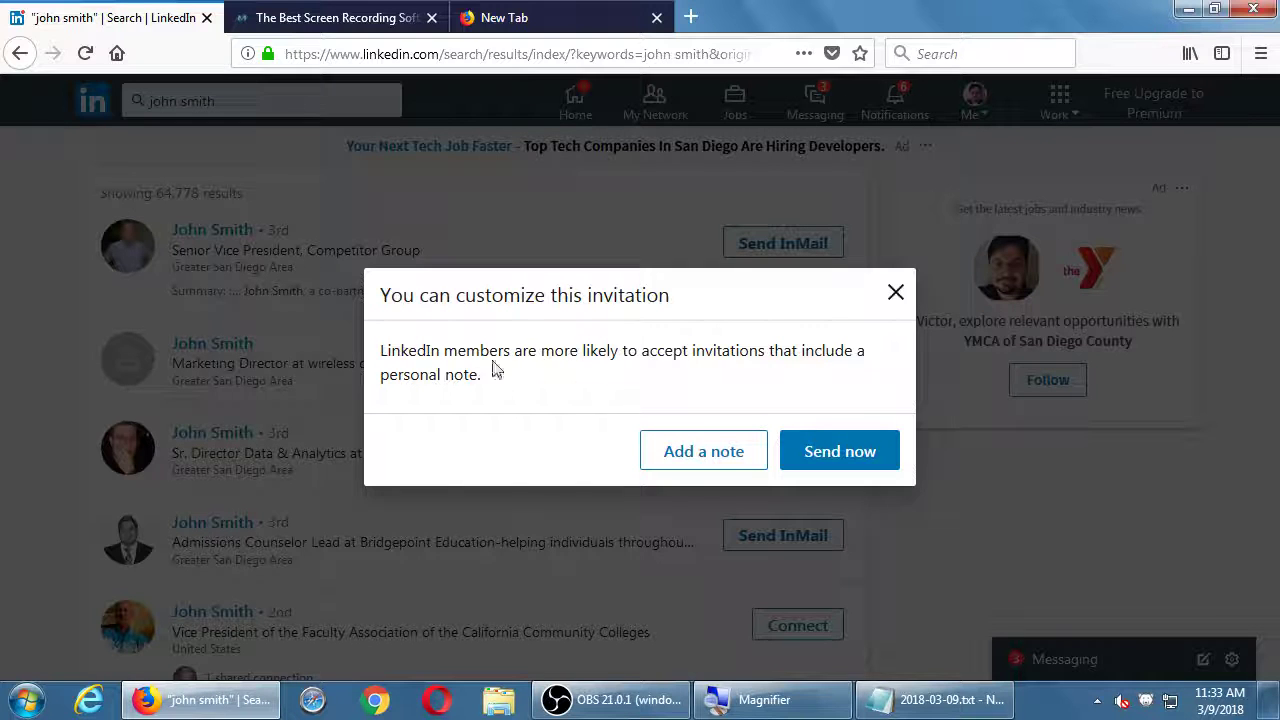
pyautogui.moveTo(462, 355); pyautogui.dragTo(614, 391)
pyautogui.click(614, 391)
pyautogui.press('Escape')
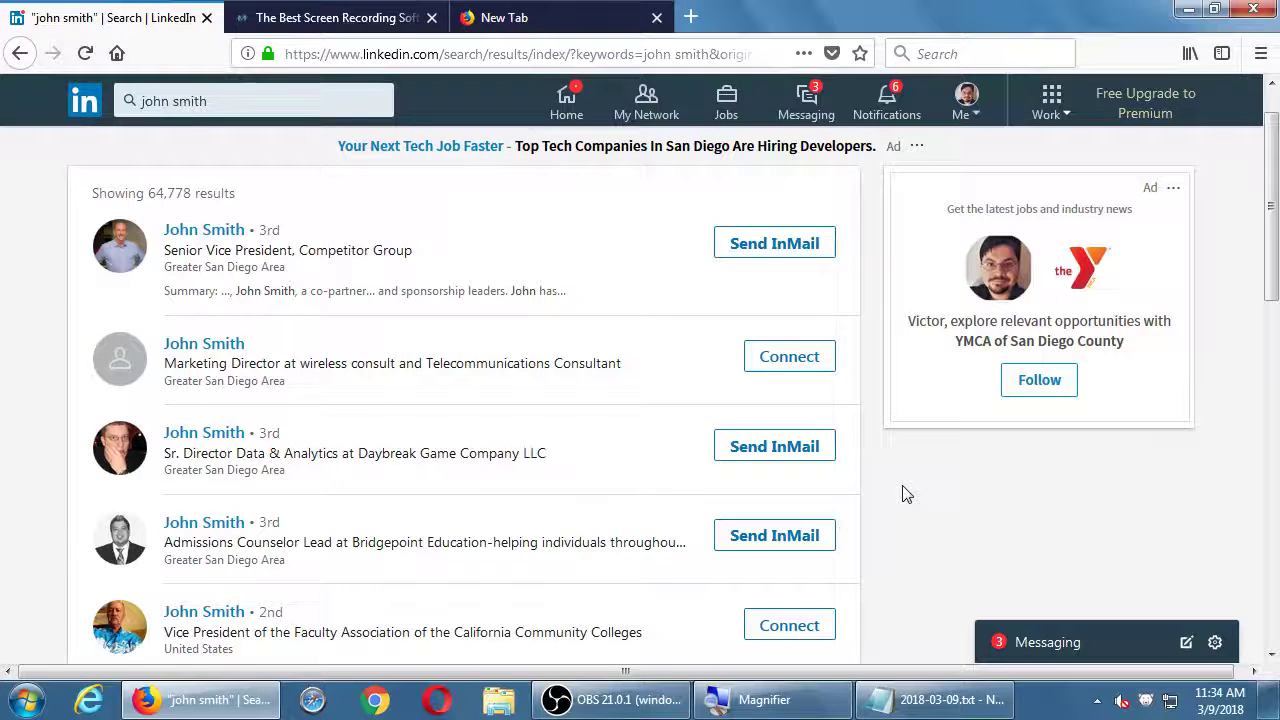
pyautogui.click(810, 627)
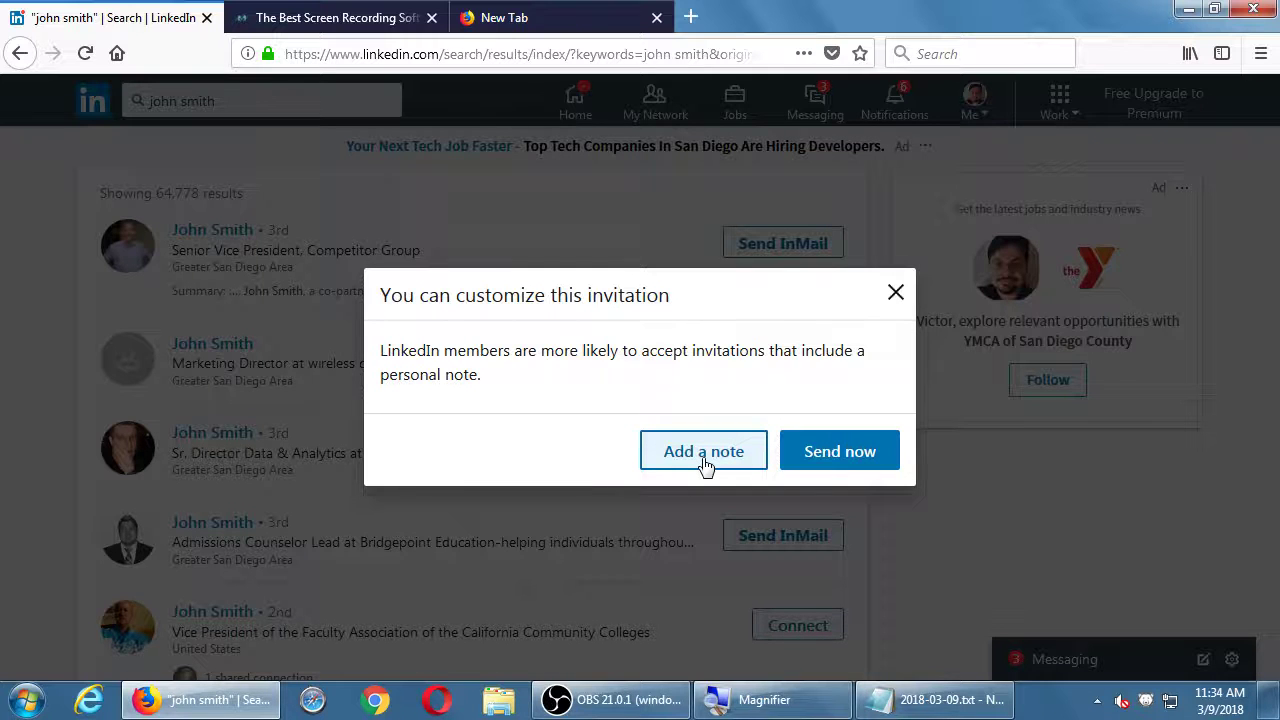
pyautogui.click(822, 455)
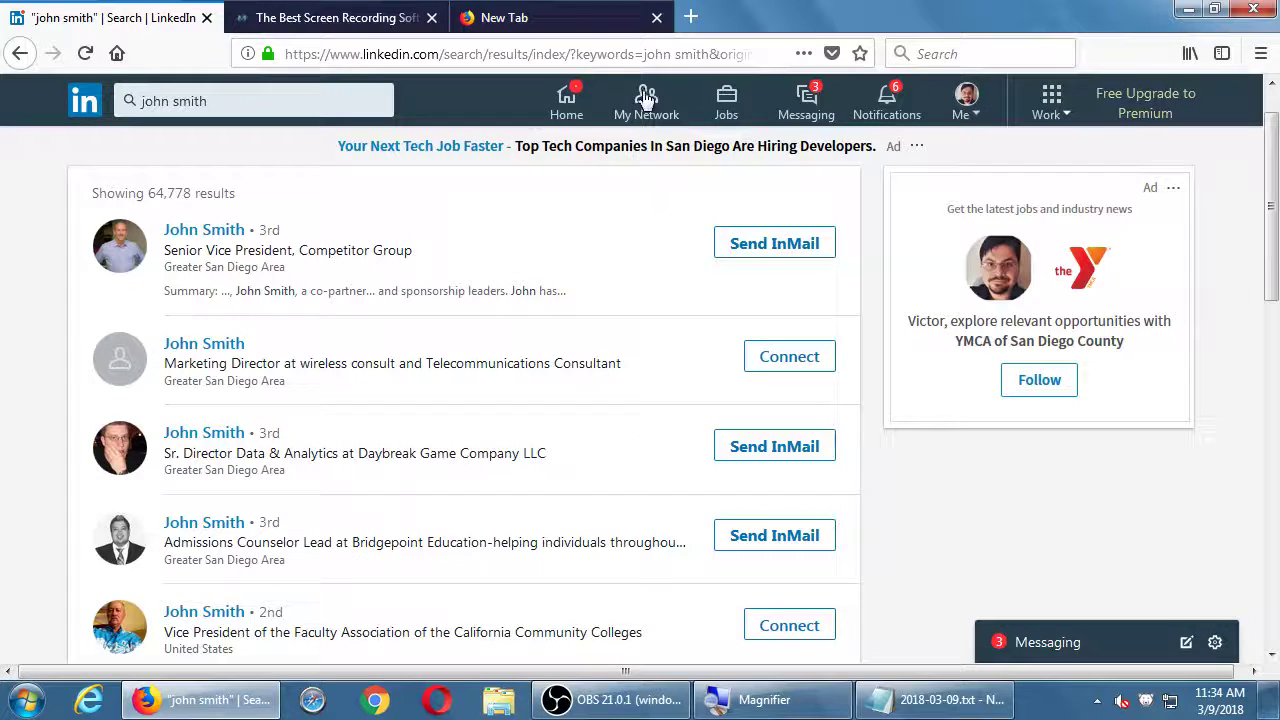
# Return to the My Network page and look over the pending invitations and the suggested people
pyautogui.click(646, 97)
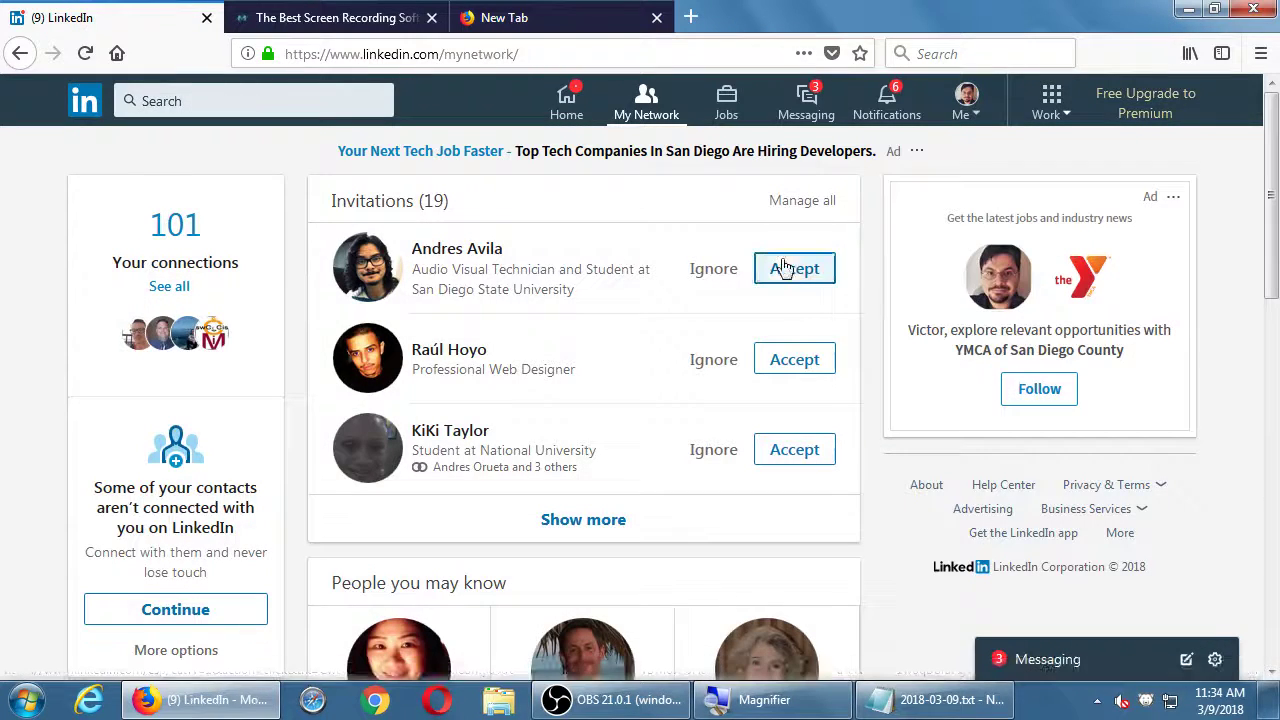
pyautogui.scroll(-4, 820, 500)
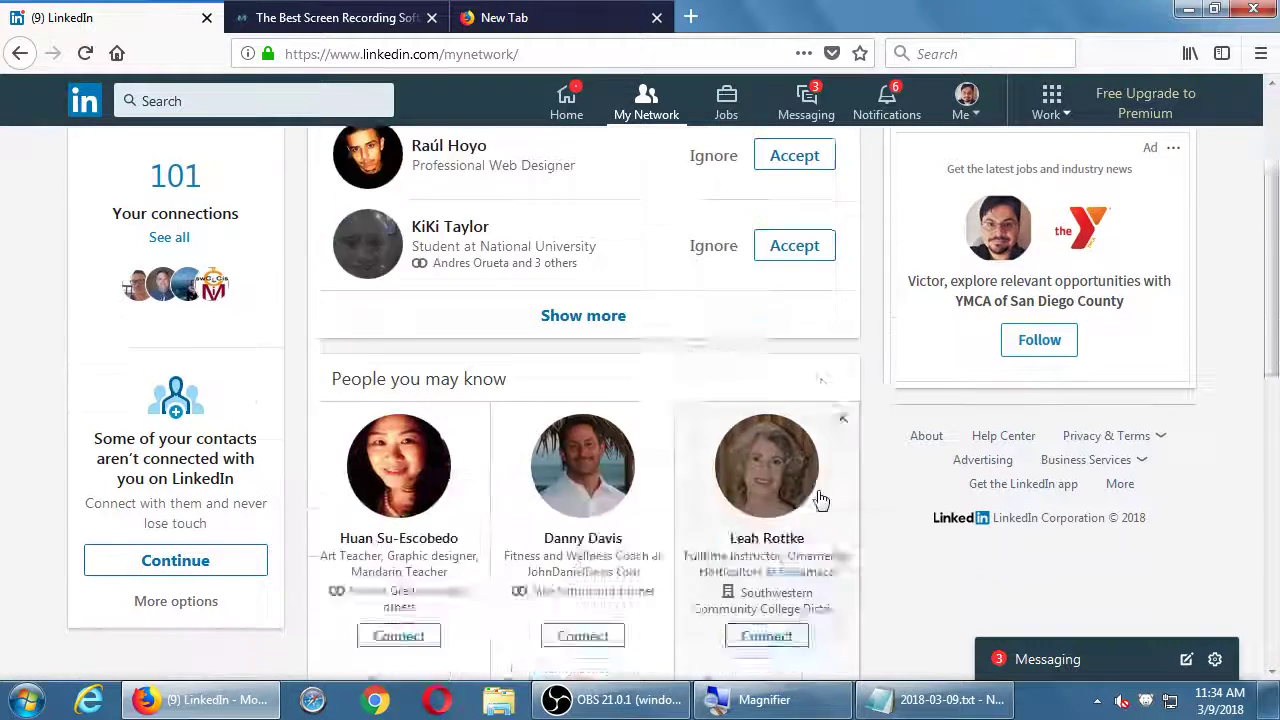
pyautogui.scroll(4, 820, 500)
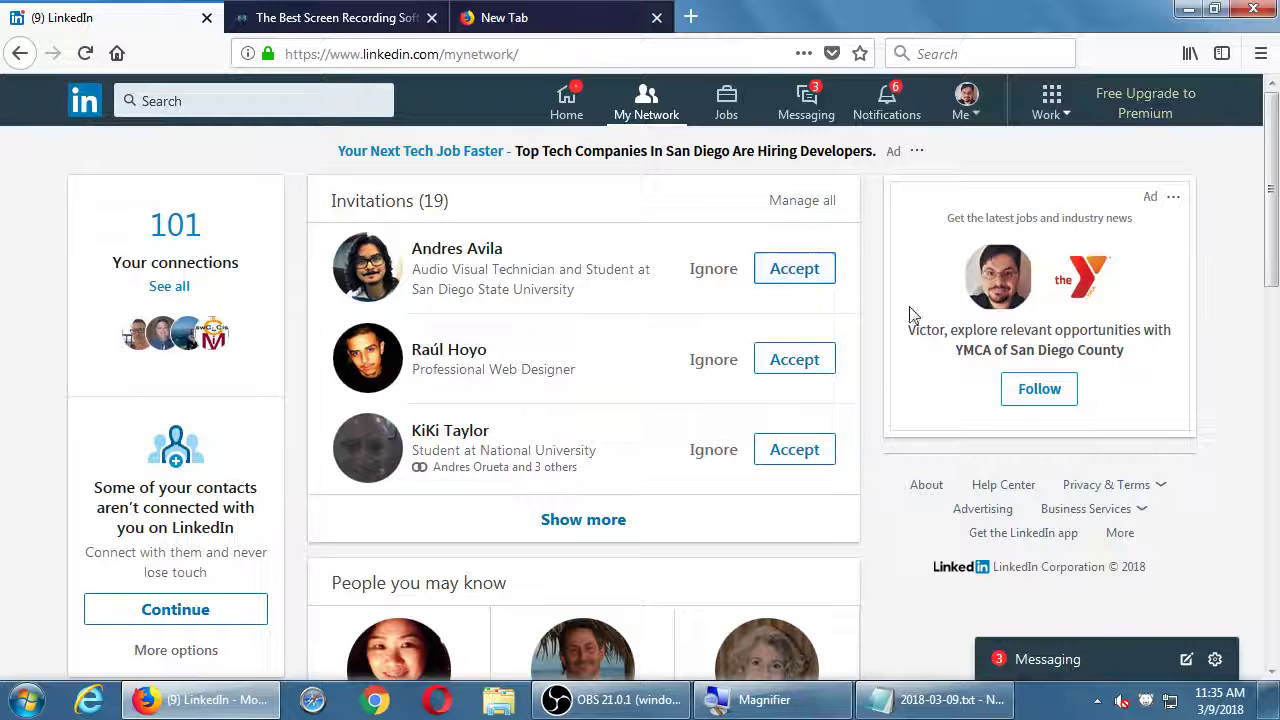
# Switch to the 2018-03-09.txt class notes in Notepad and add a blank line below the advice on making connections
pyautogui.click(897, 703)
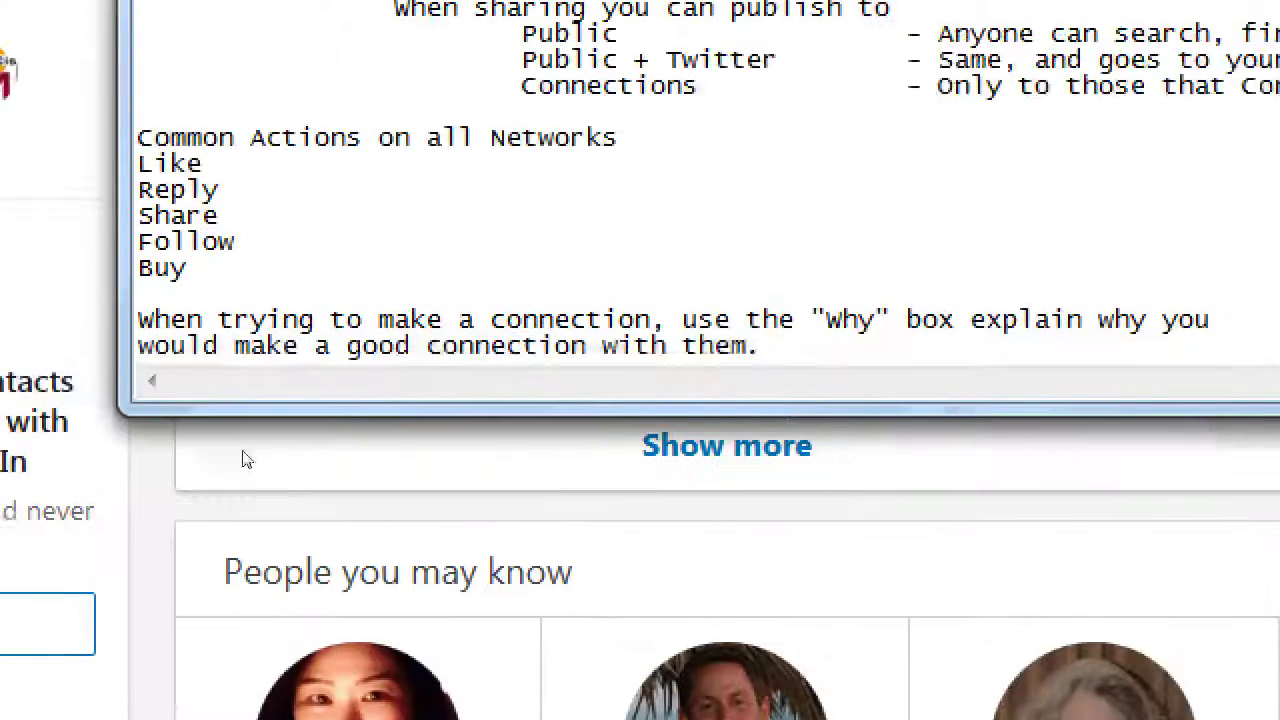
pyautogui.press('Return')
pyautogui.press('Return')
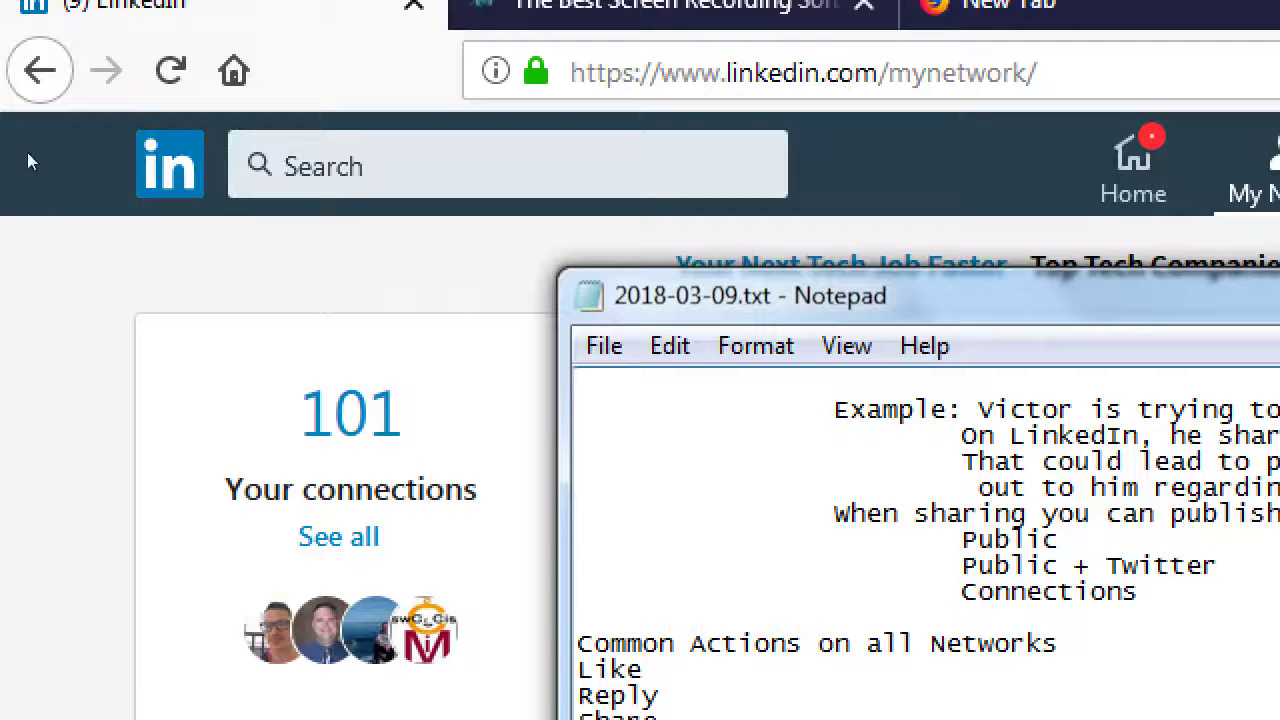
# Switch back to LinkedIn in Firefox, ignore the invitation from the National University student and dismiss the deletion notice
pyautogui.click(27, 152)
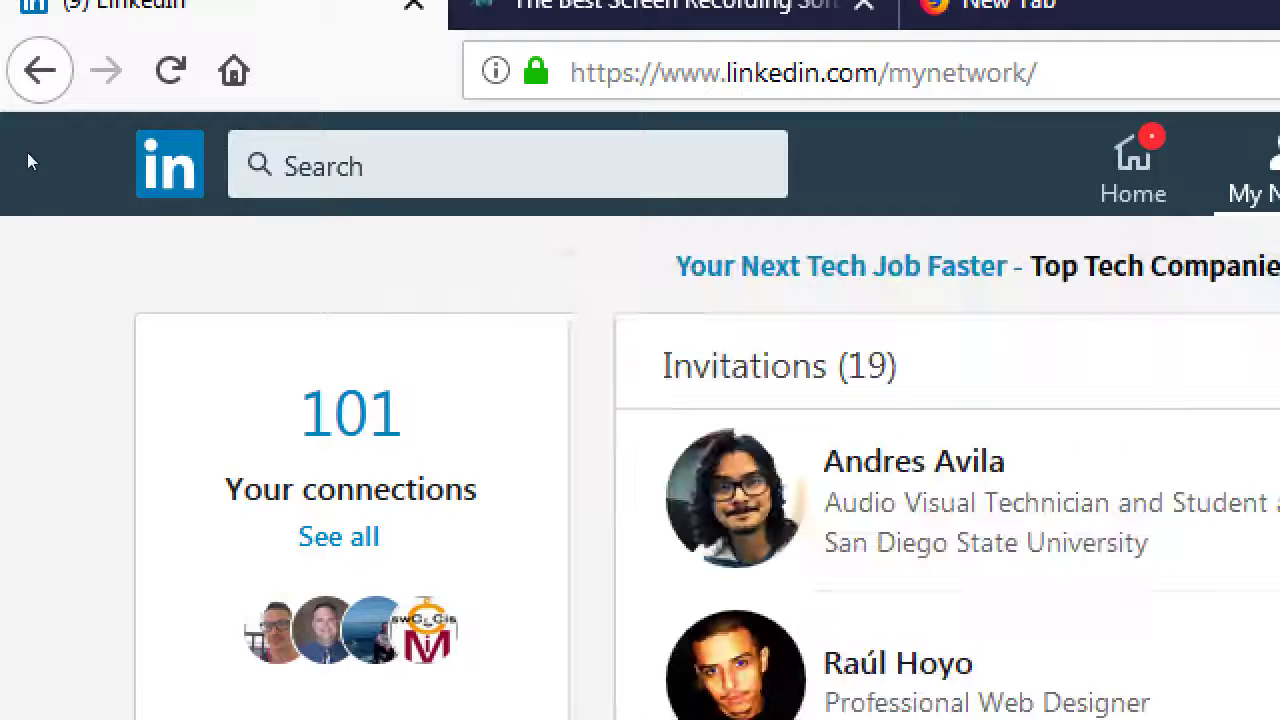
pyautogui.click(164, 100)
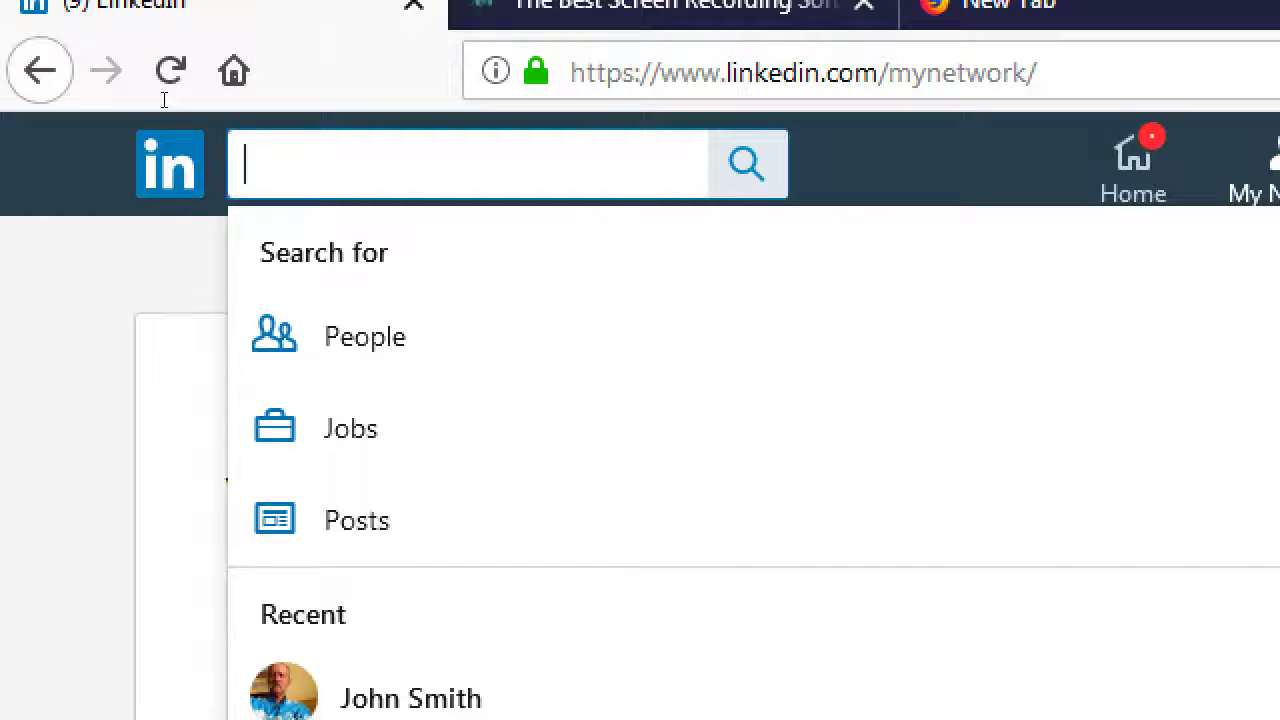
pyautogui.click(67, 161)
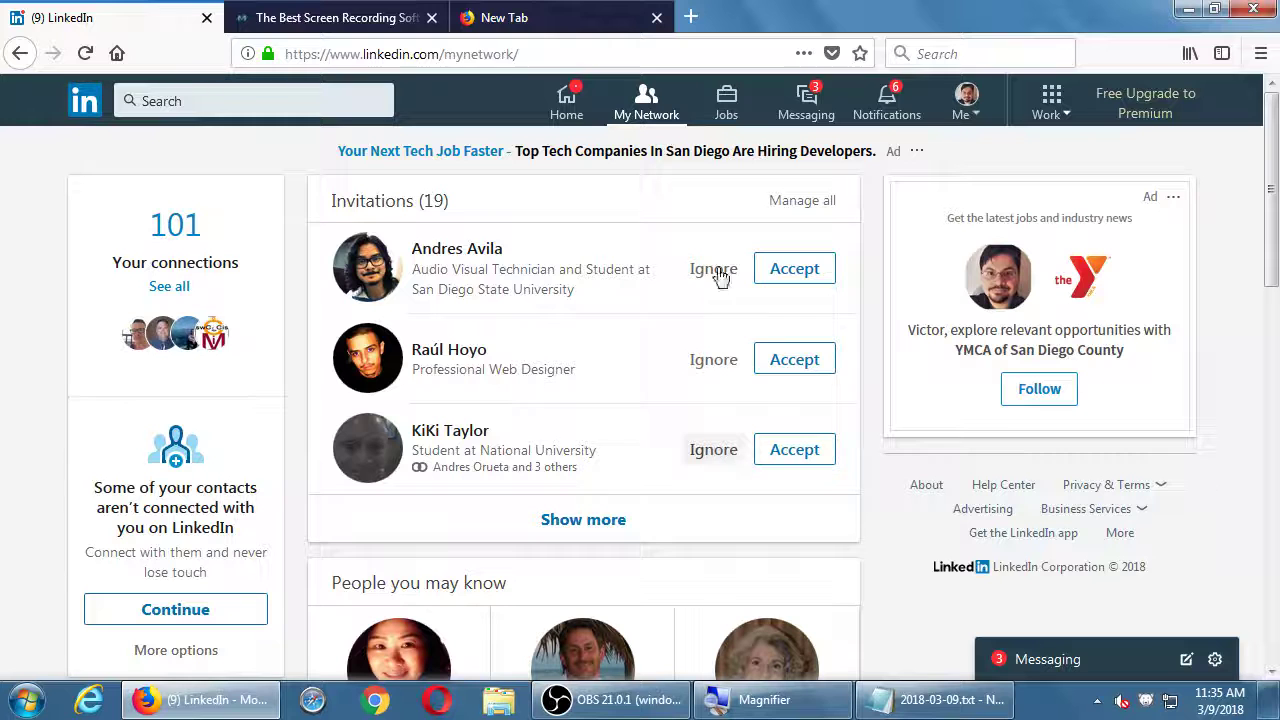
pyautogui.click(713, 450)
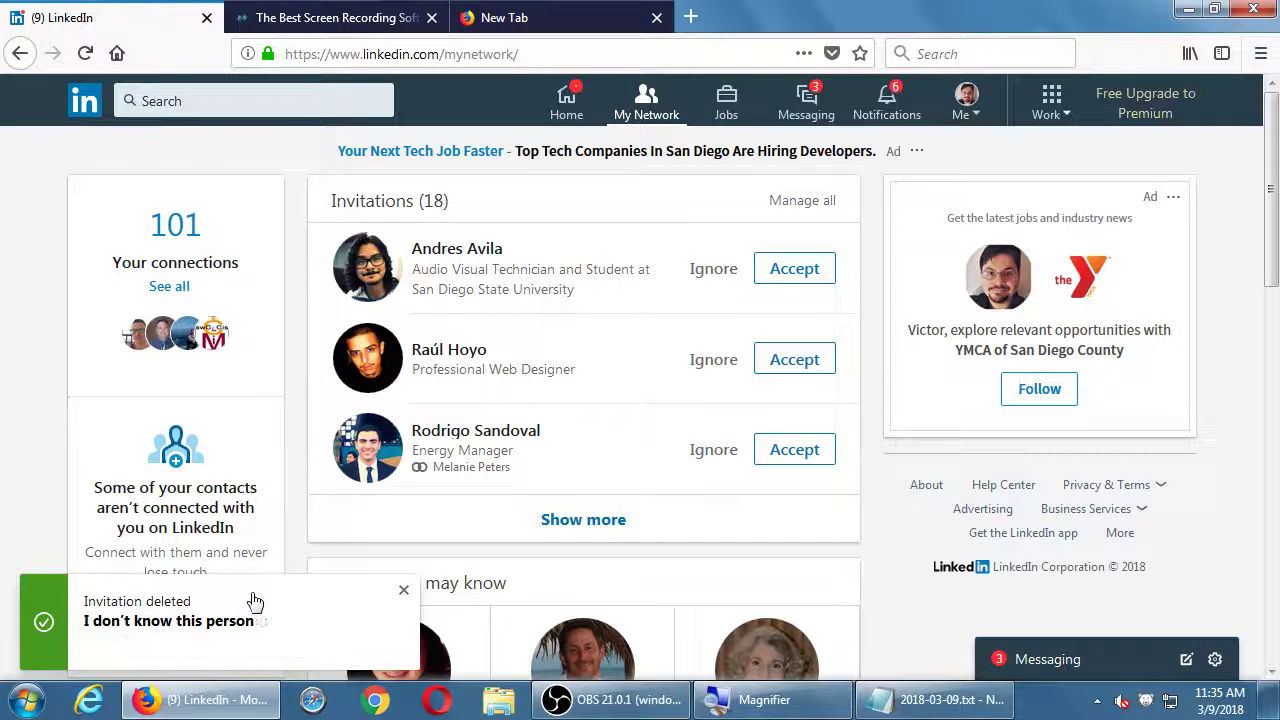
pyautogui.click(403, 590)
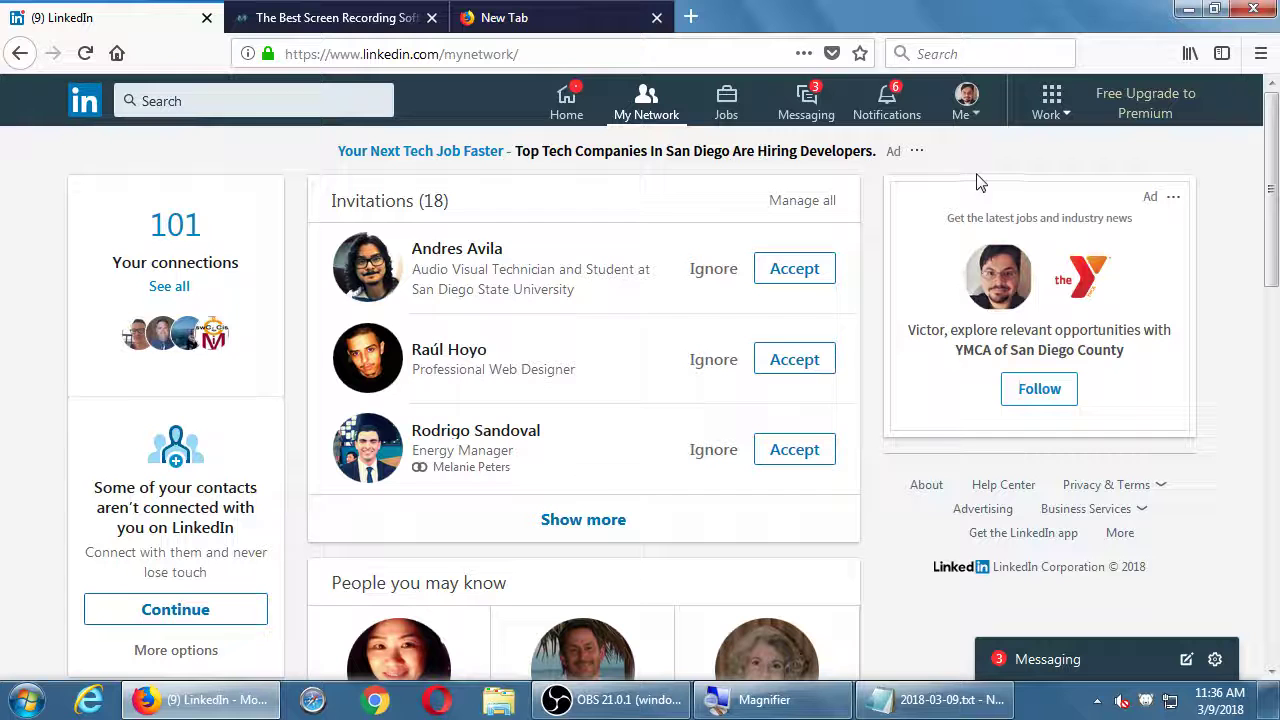
# Open the full connections list, view the removal option for the IT support specialist and return to the My Network page
pyautogui.click(169, 287)
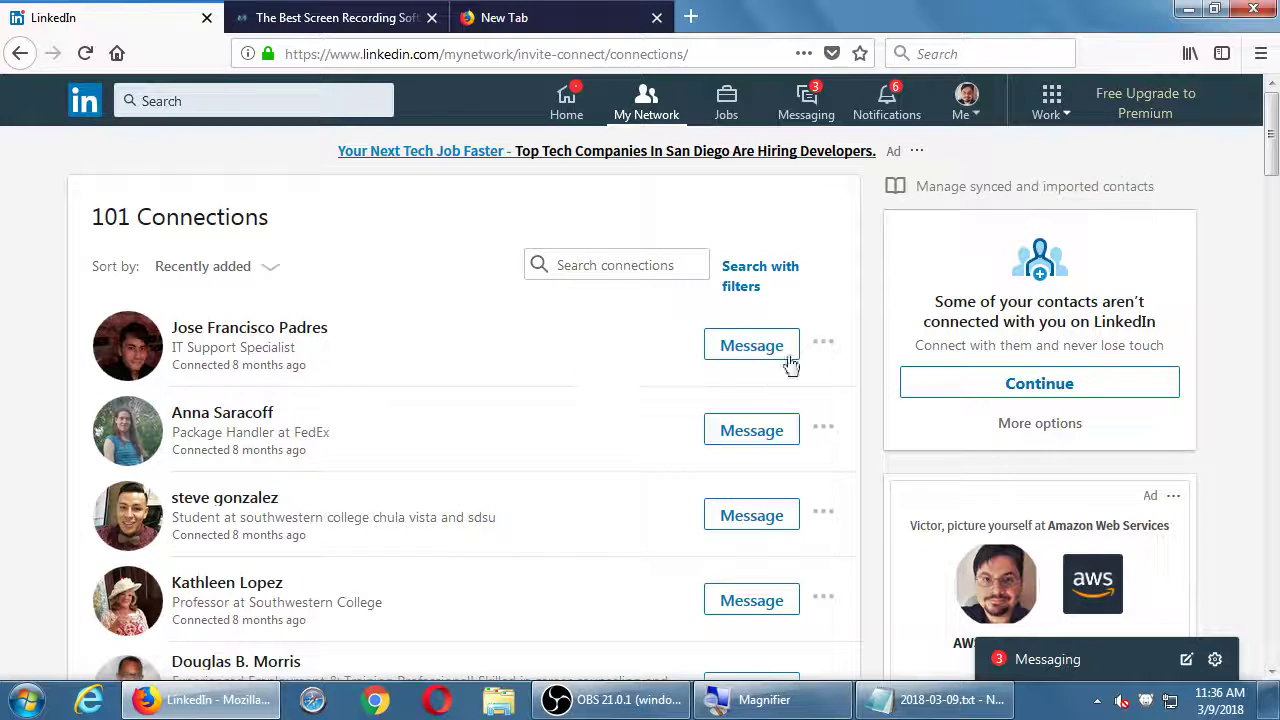
pyautogui.click(825, 347)
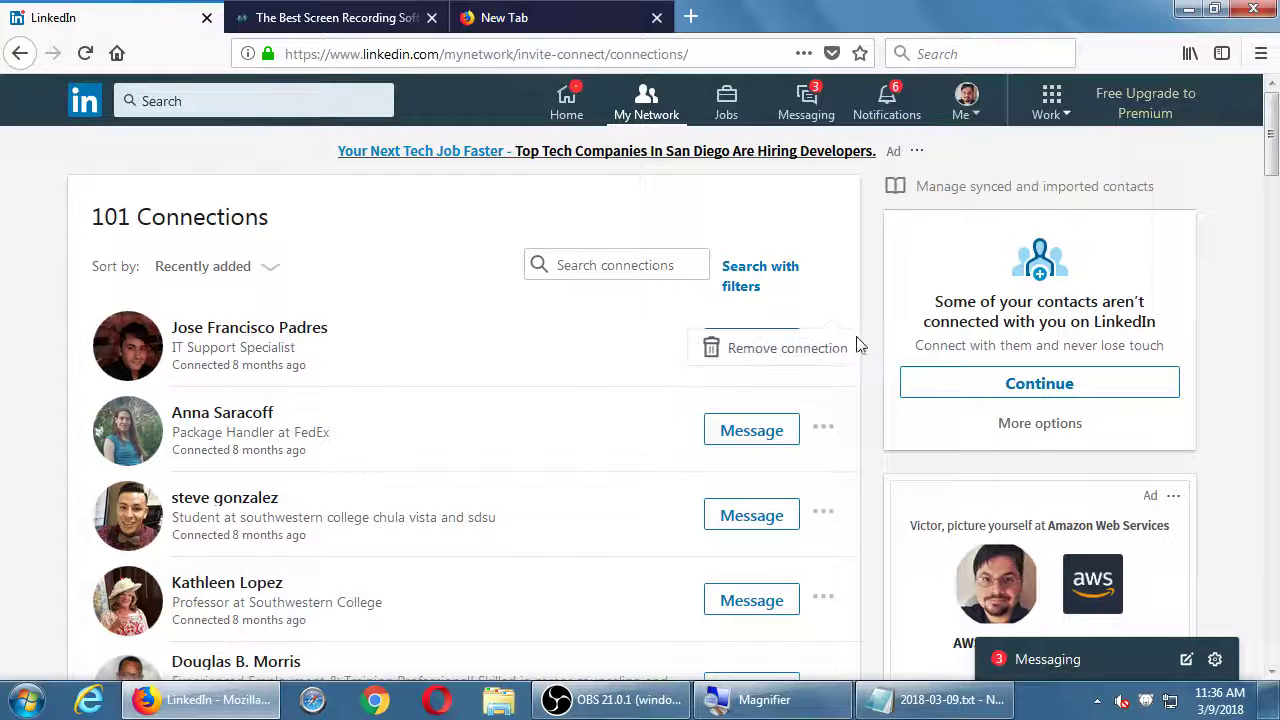
pyautogui.click(867, 324)
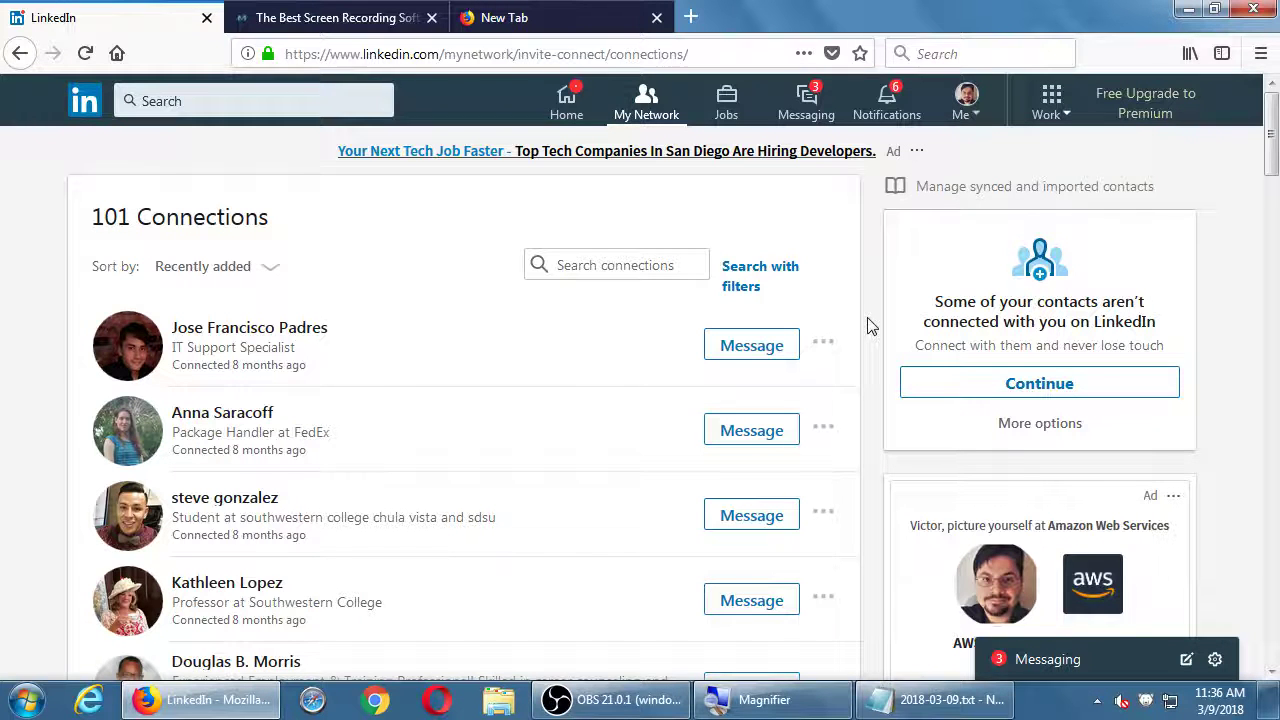
pyautogui.click(18, 54)
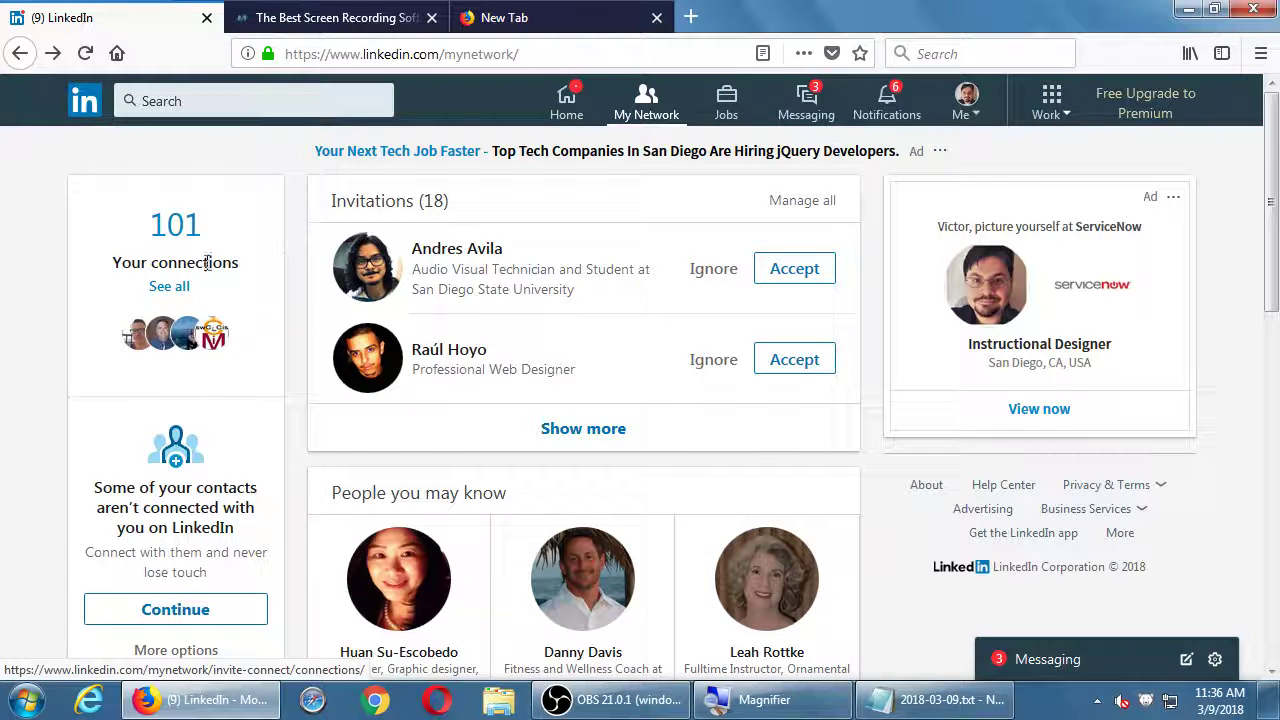
# Reopen the full connections list and view the removal option for the telecommunications professional, closing it without removing anyone
pyautogui.click(169, 287)
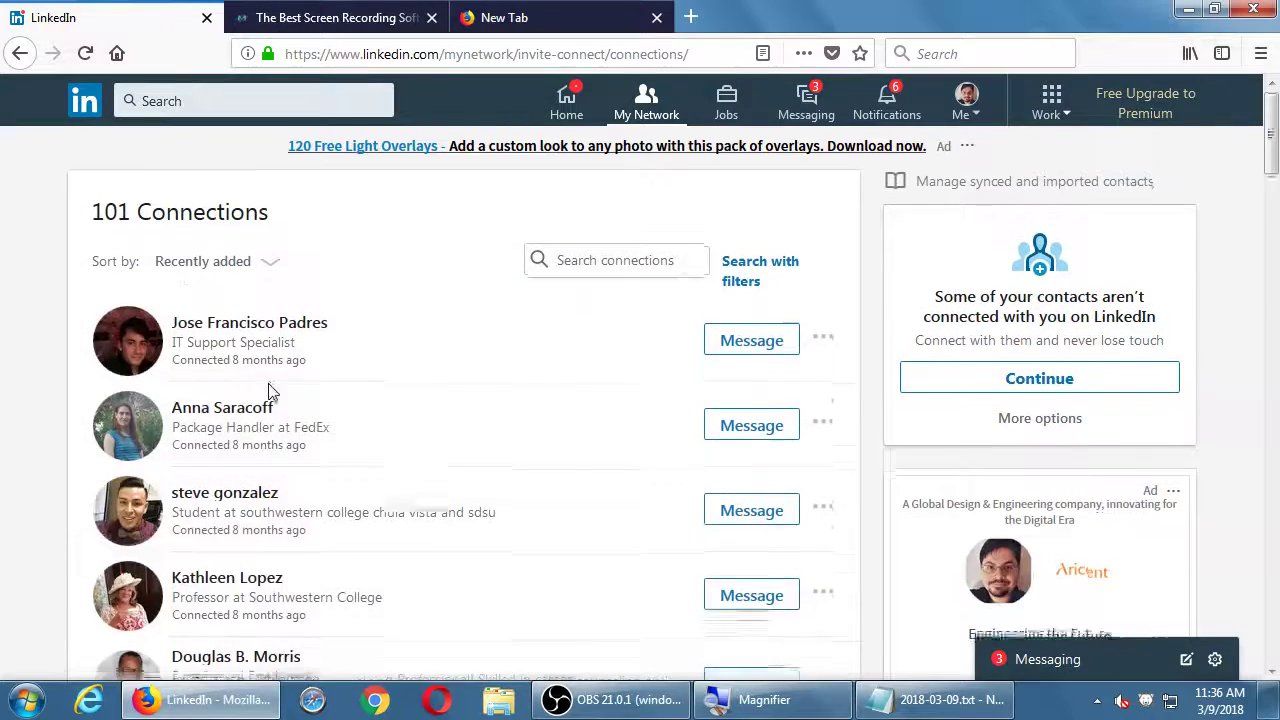
pyautogui.scroll(-10, 270, 388)
pyautogui.scroll(5, 270, 383)
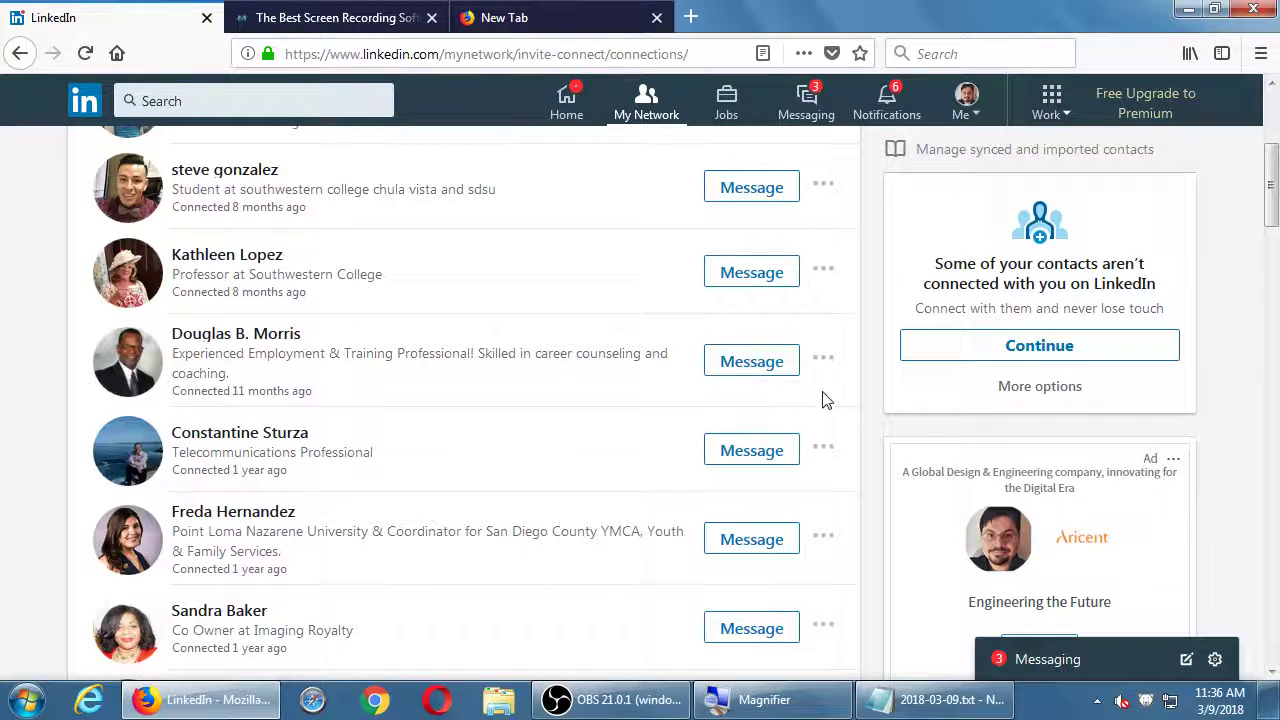
pyautogui.click(828, 458)
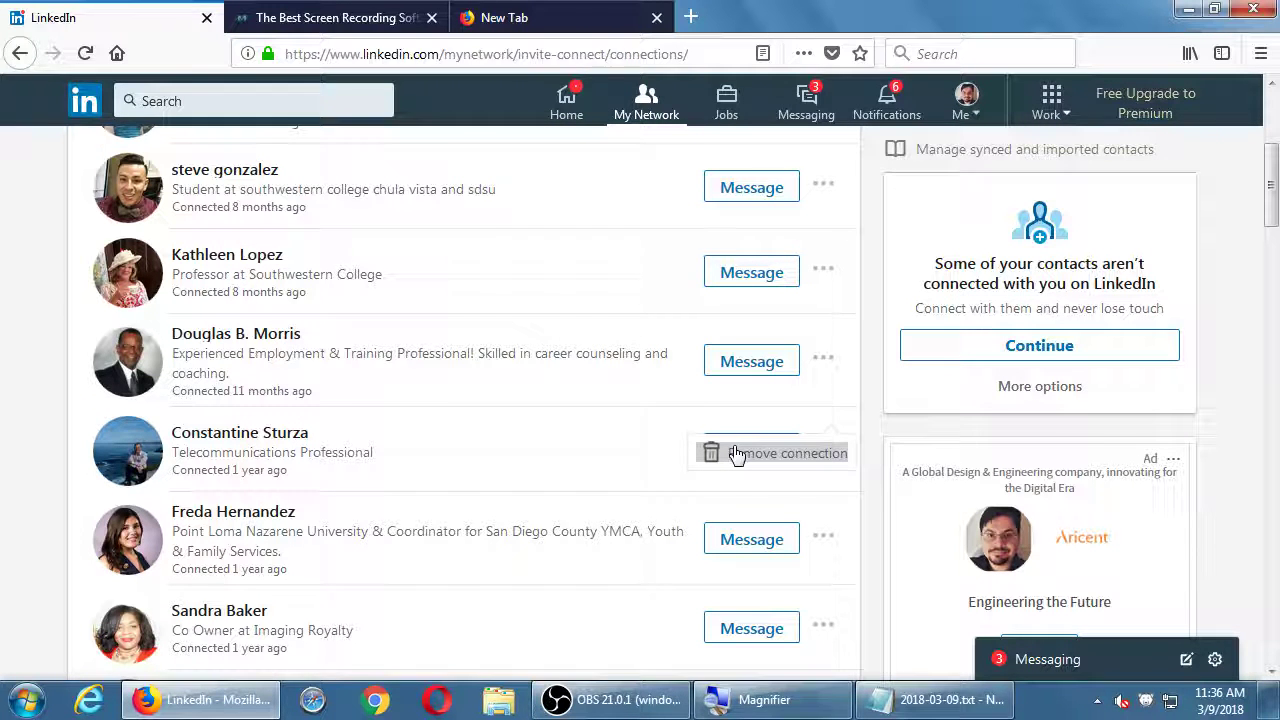
pyautogui.click(23, 337)
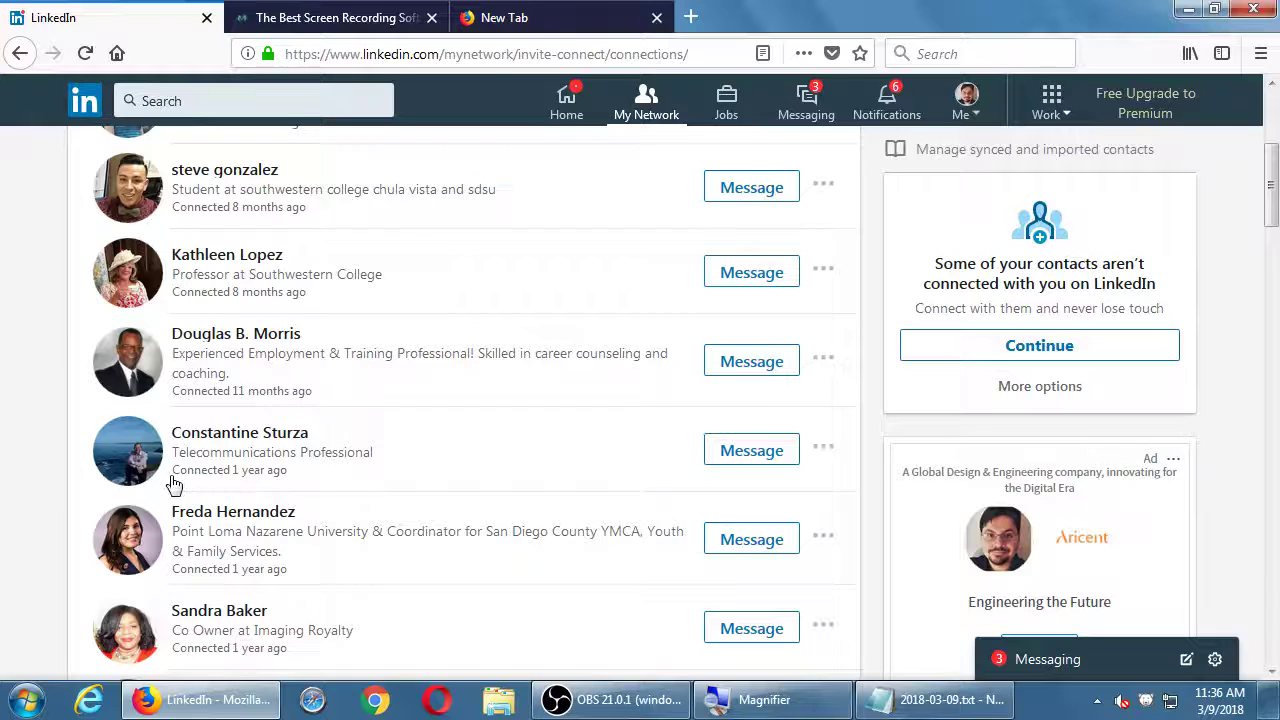
# Switch to the Notepad class notes and add the heading "My Network screen:" below the connection advice
pyautogui.click(932, 700)
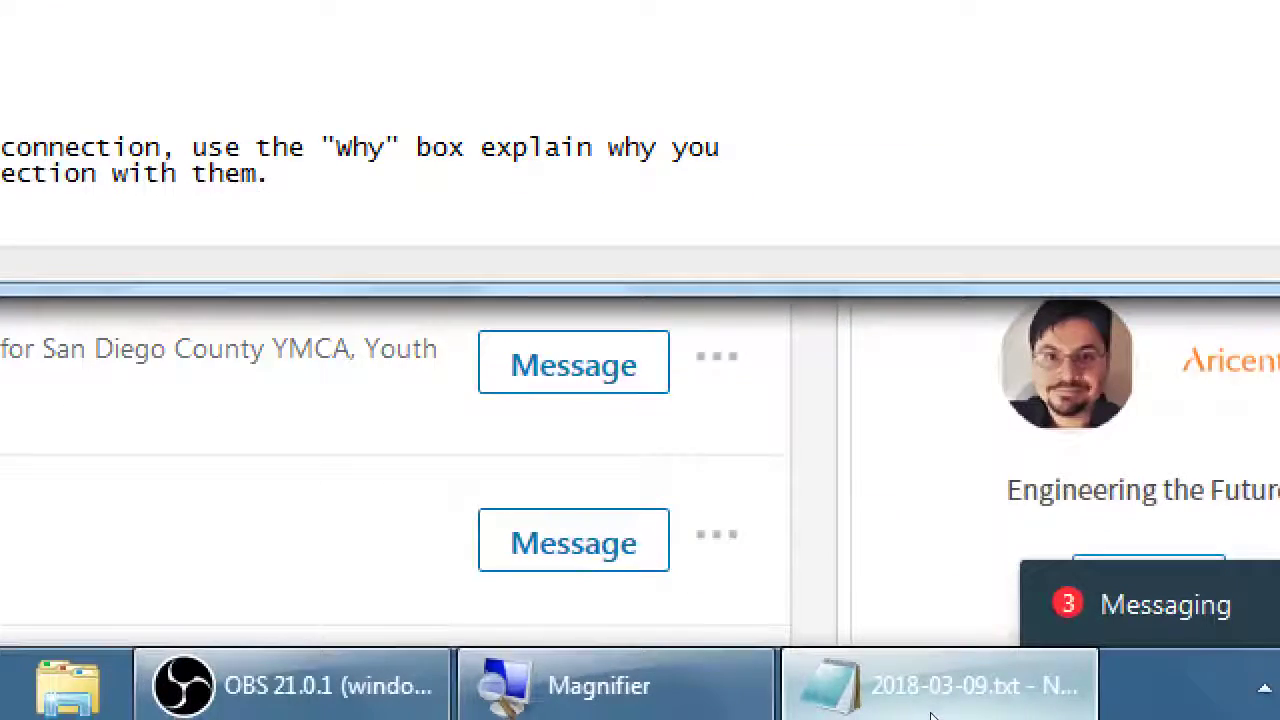
pyautogui.write('M')
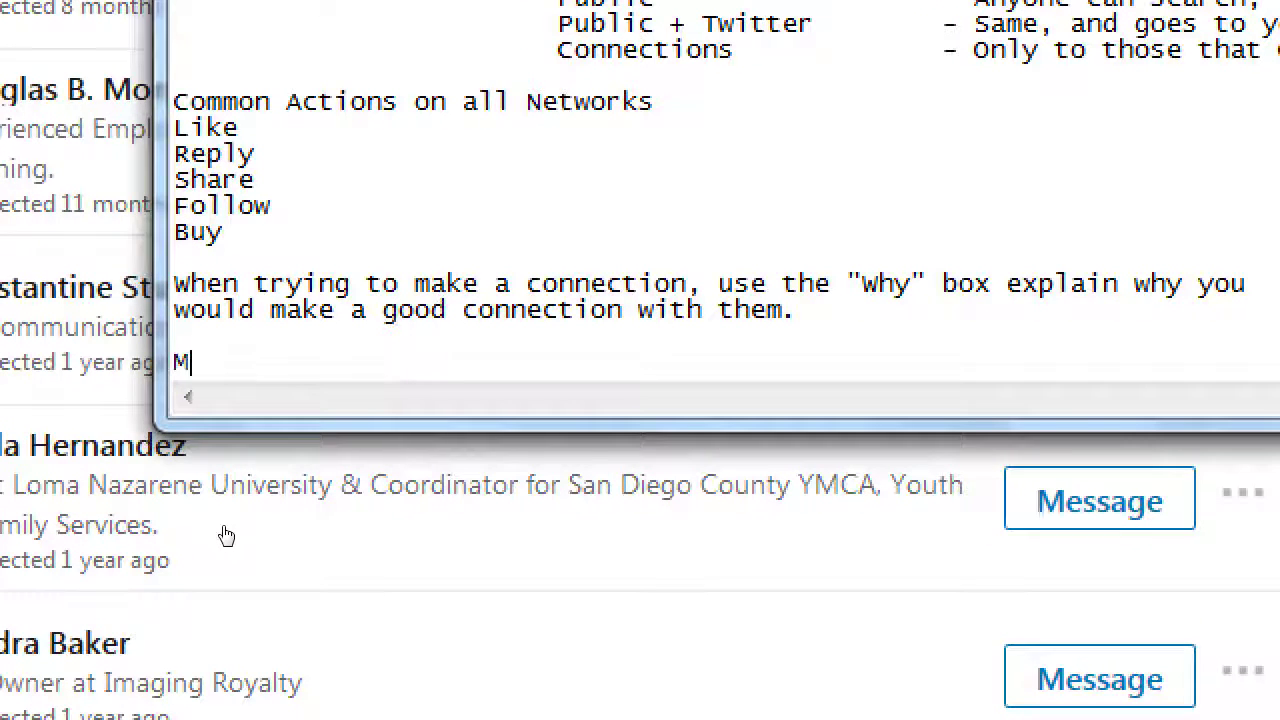
pyautogui.write('y Network screen:')
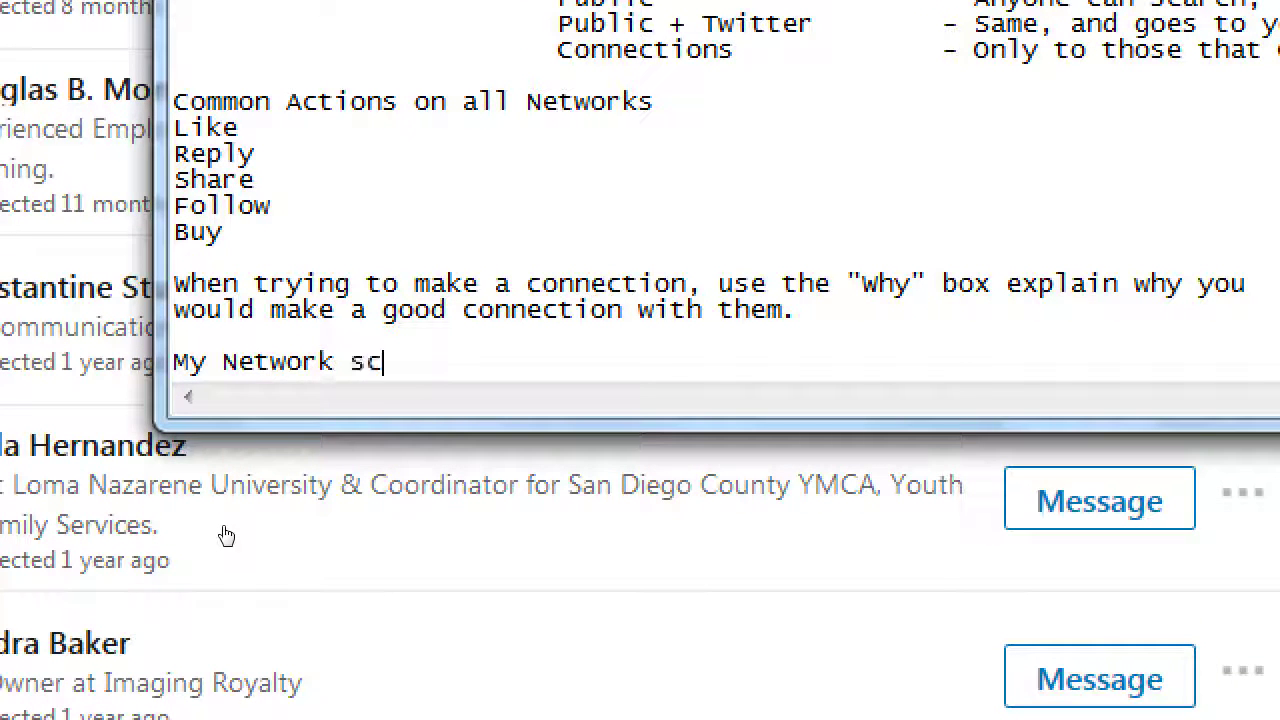
pyautogui.press('Return')
# Add the indented line "Accept or Ignore connections" under the My Network screen heading
pyautogui.press('Tab')
pyautogui.write('A')
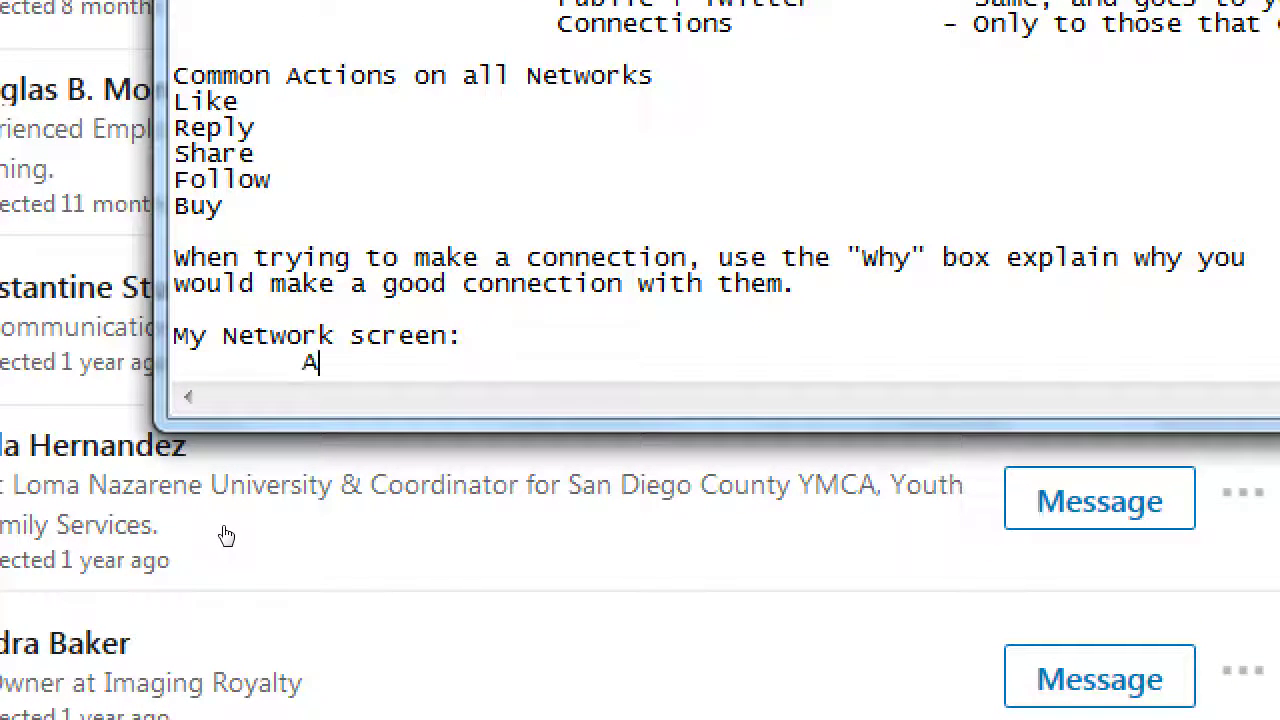
pyautogui.write('pprove or Ignore')
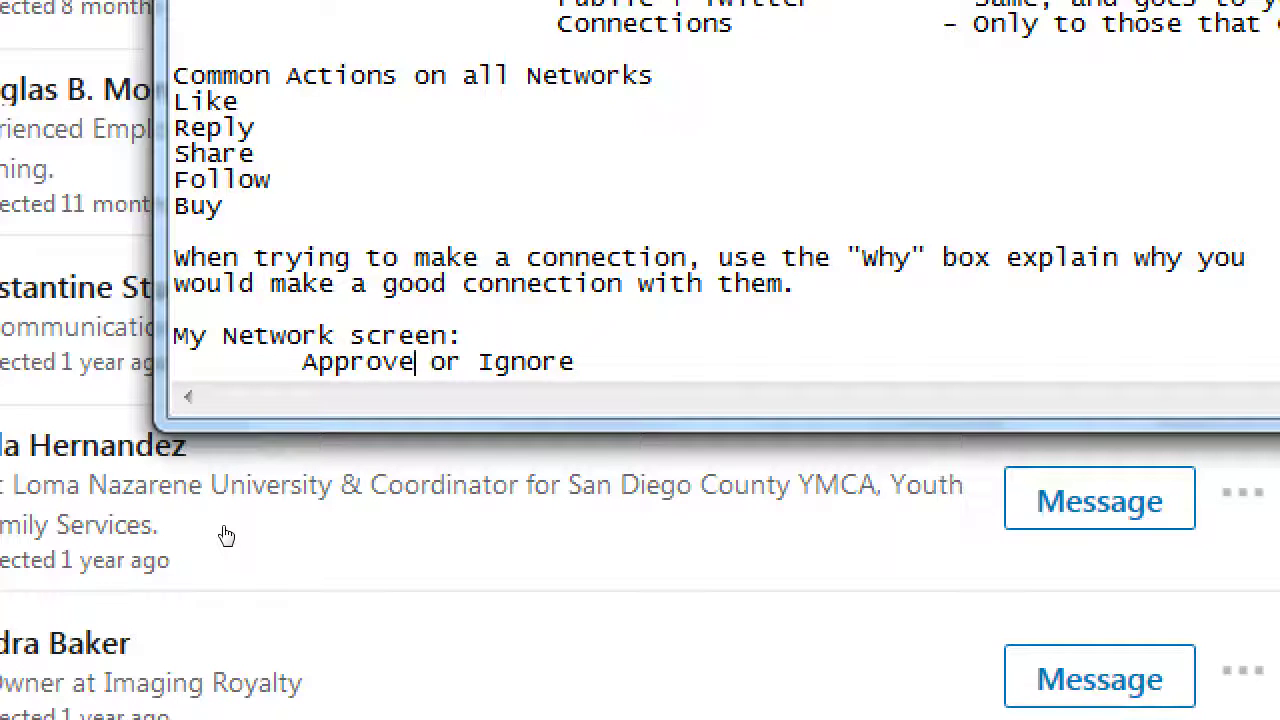
pyautogui.hotkey('ctrl', 'shift', 'Left')
pyautogui.write('Accpe')
pyautogui.press('BackSpace')
pyautogui.press('BackSpace')
pyautogui.write('ept')
pyautogui.press('End')
pyautogui.write('connections')
# Add the indented line "Click to view a person's profile to confirm if it's a good connection" to the My Network notes
pyautogui.press('Return')
pyautogui.press('Tab')
pyautogui.write('Click to ')
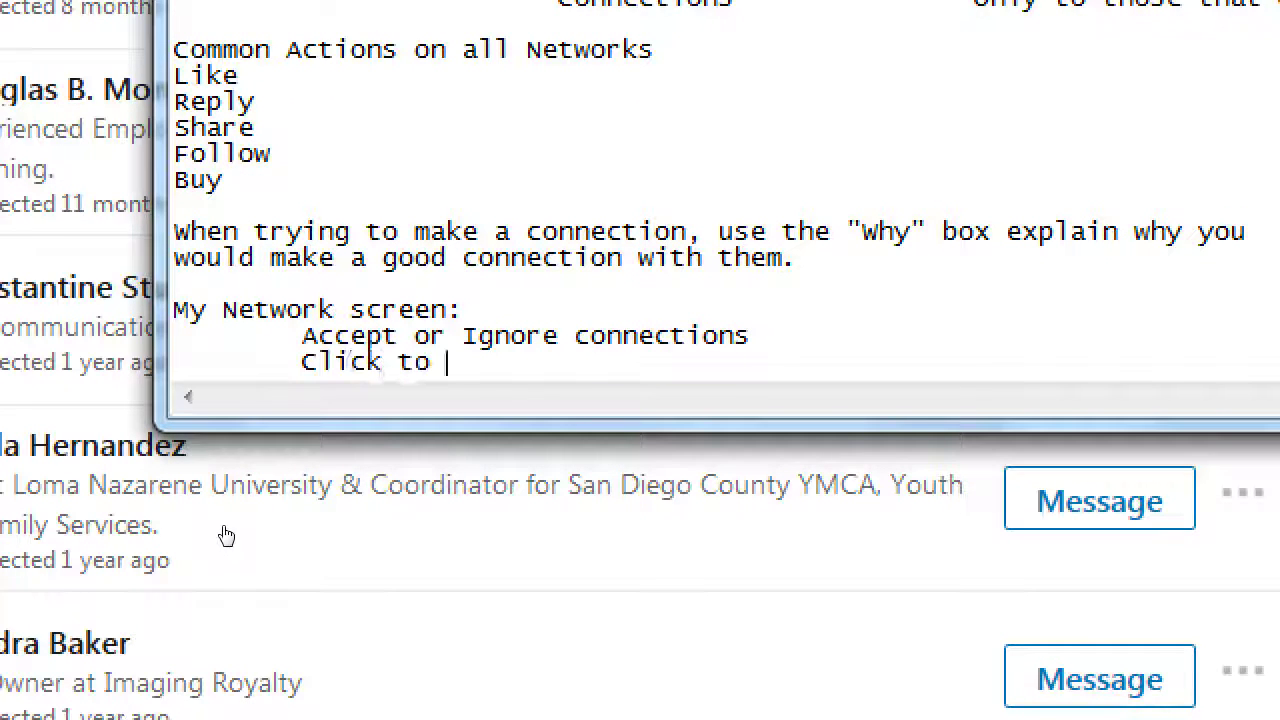
pyautogui.write("view a person's profile to ")
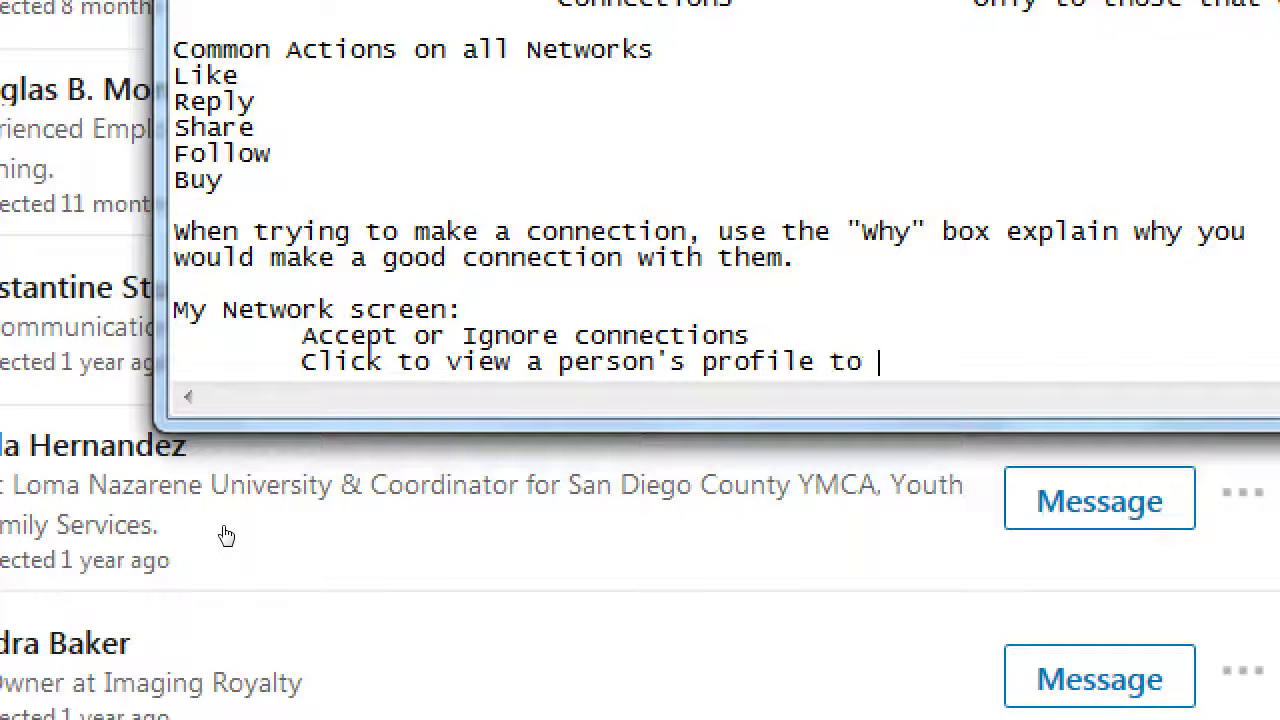
pyautogui.write('confirm if a')
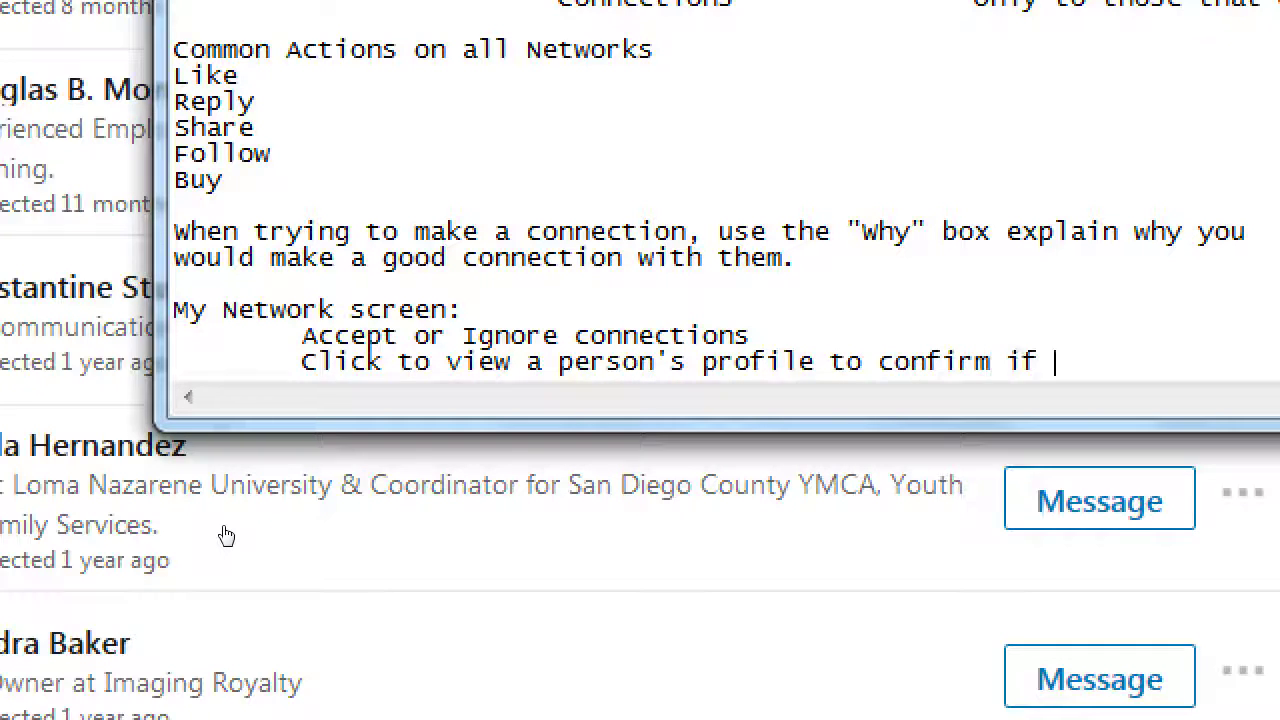
pyautogui.press('BackSpace')
pyautogui.write("it's a godo")
pyautogui.press('BackSpace')
pyautogui.press('BackSpace')
pyautogui.press('BackSpace')
pyautogui.write('od co')
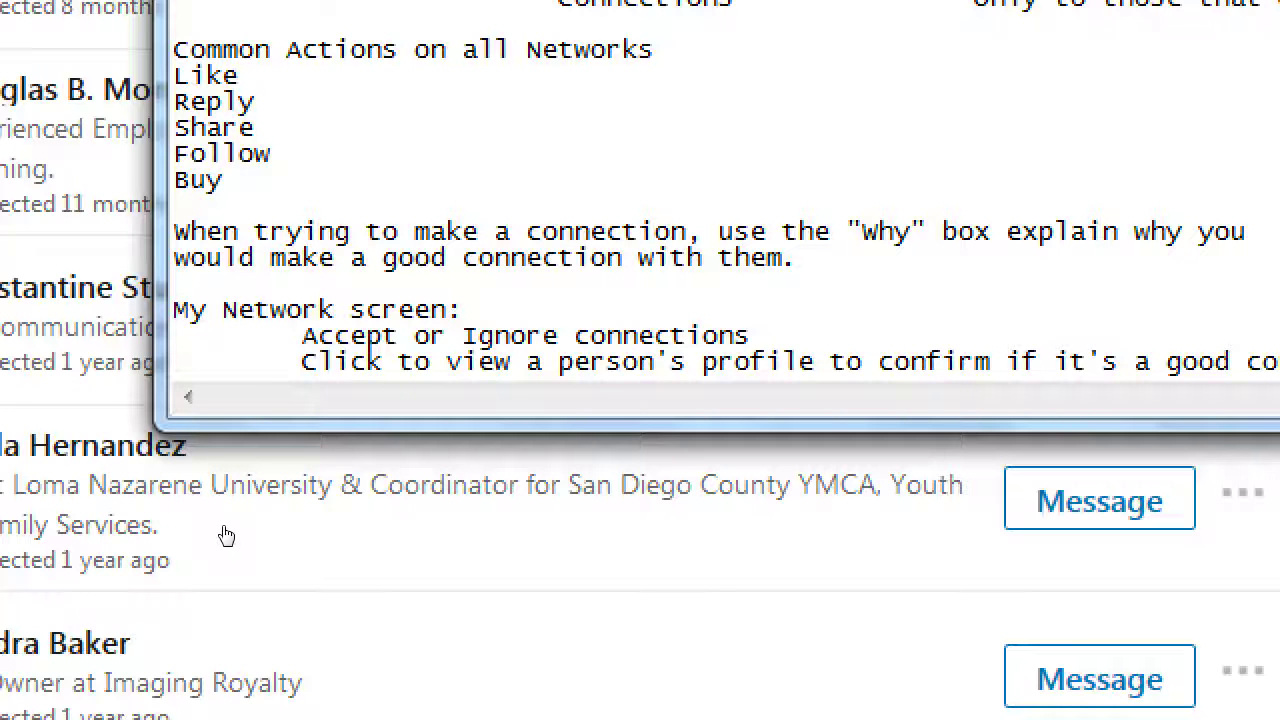
pyautogui.write('nnection')
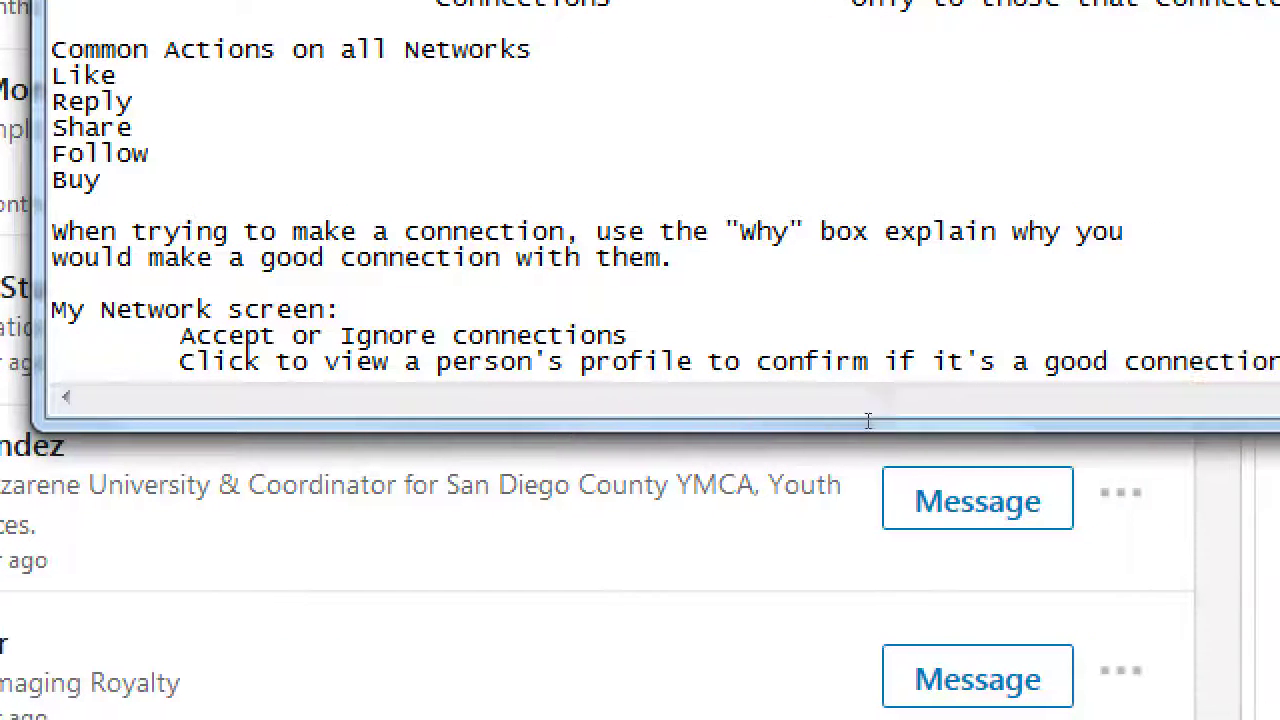
# Add the further indented reminder "Remember - only connect if YOU benefit" below the profile line
pyautogui.press('Return')
pyautogui.press('Tab')
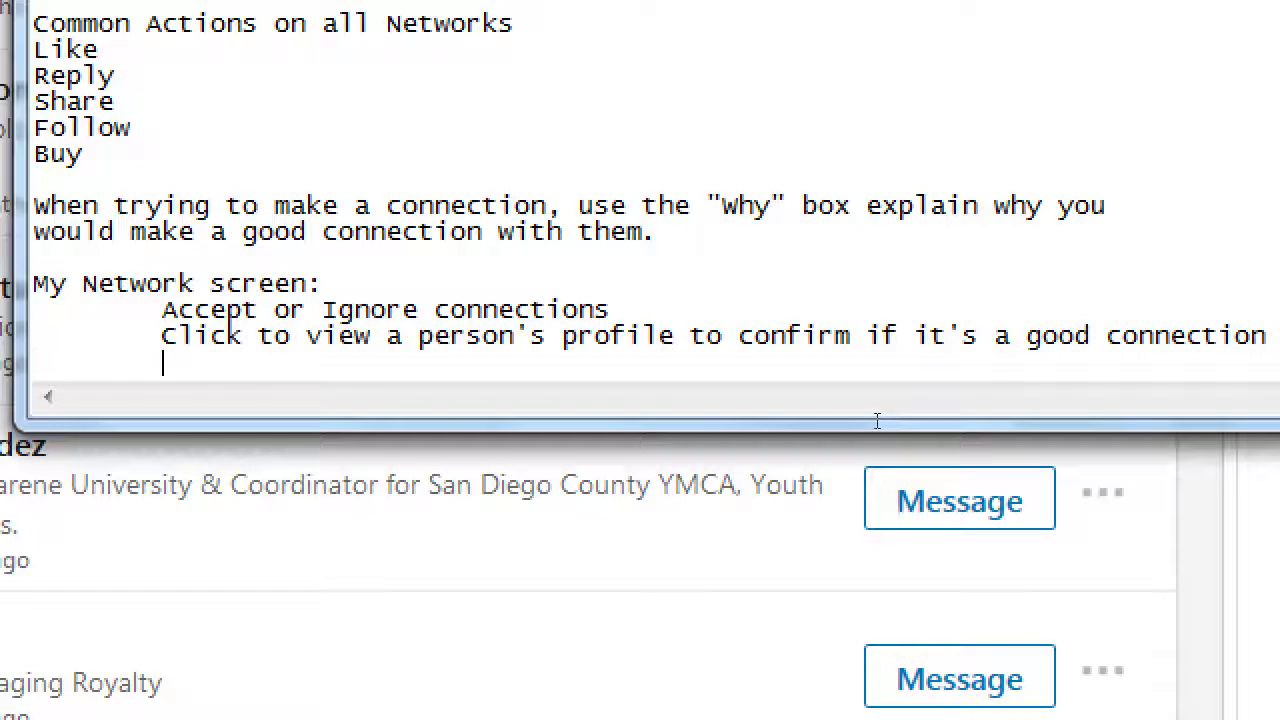
pyautogui.write('Remember ')
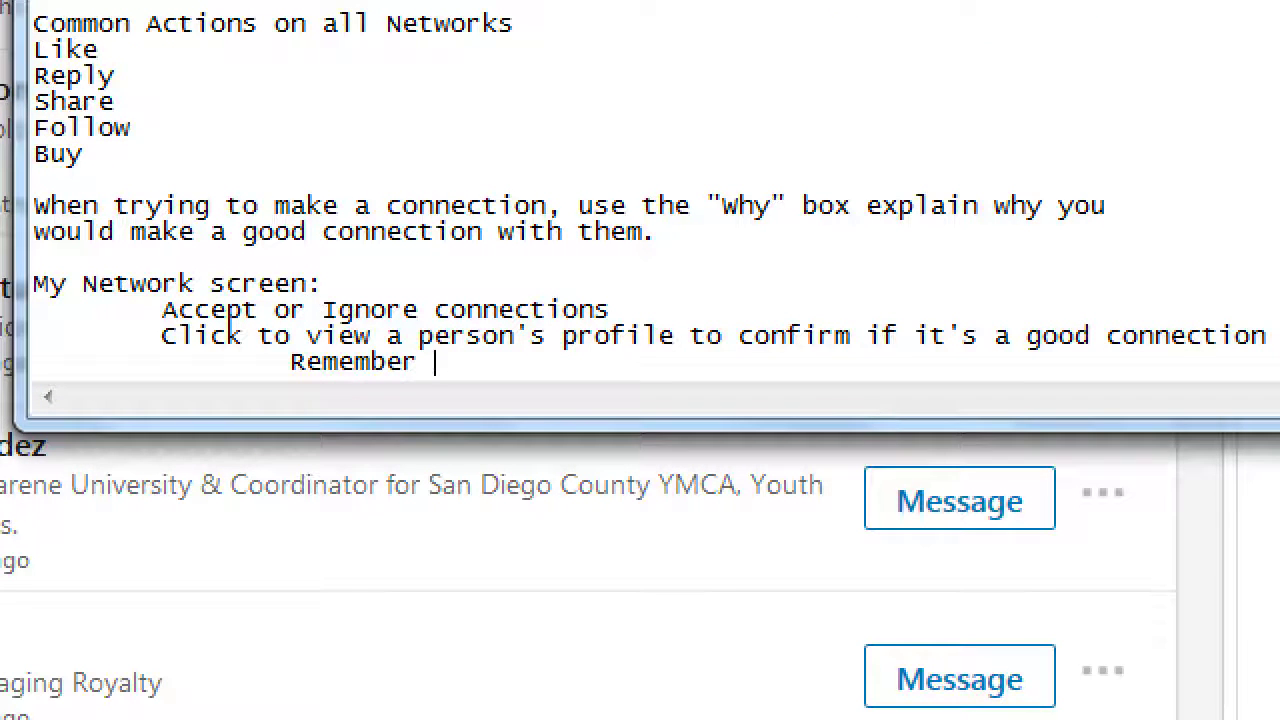
pyautogui.write('- only connect if ')
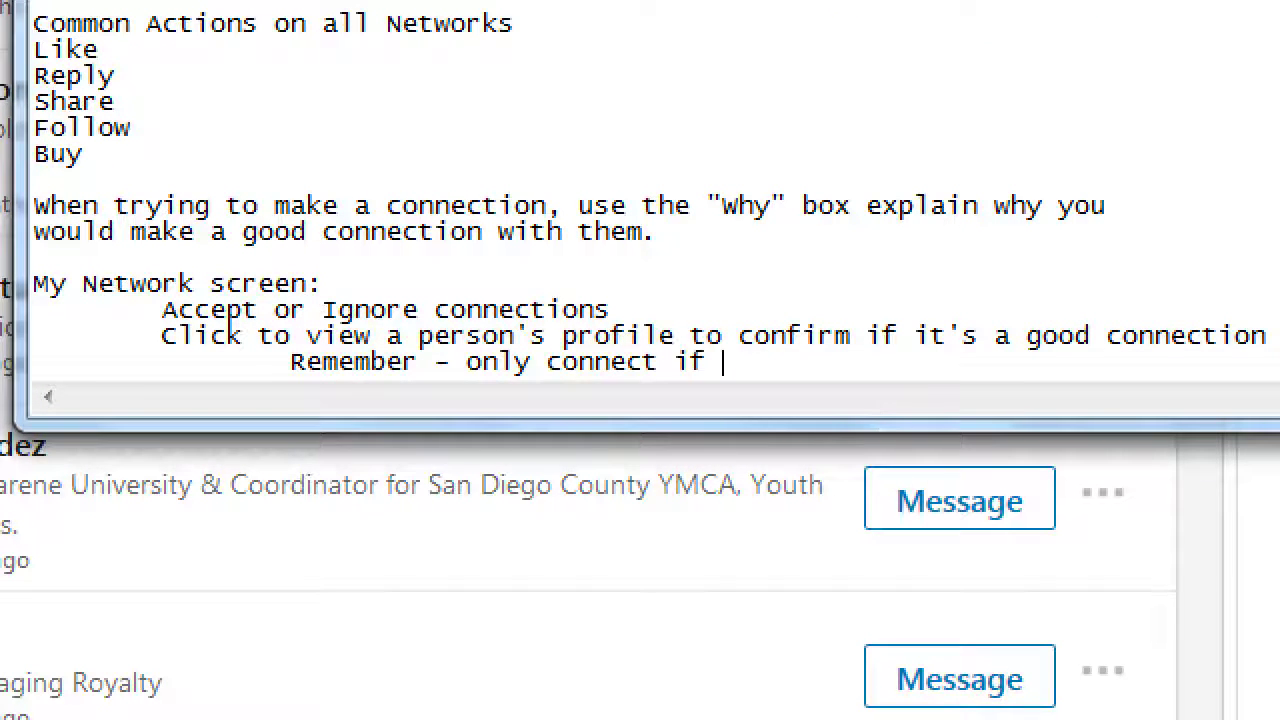
pyautogui.write('YOU benefit')
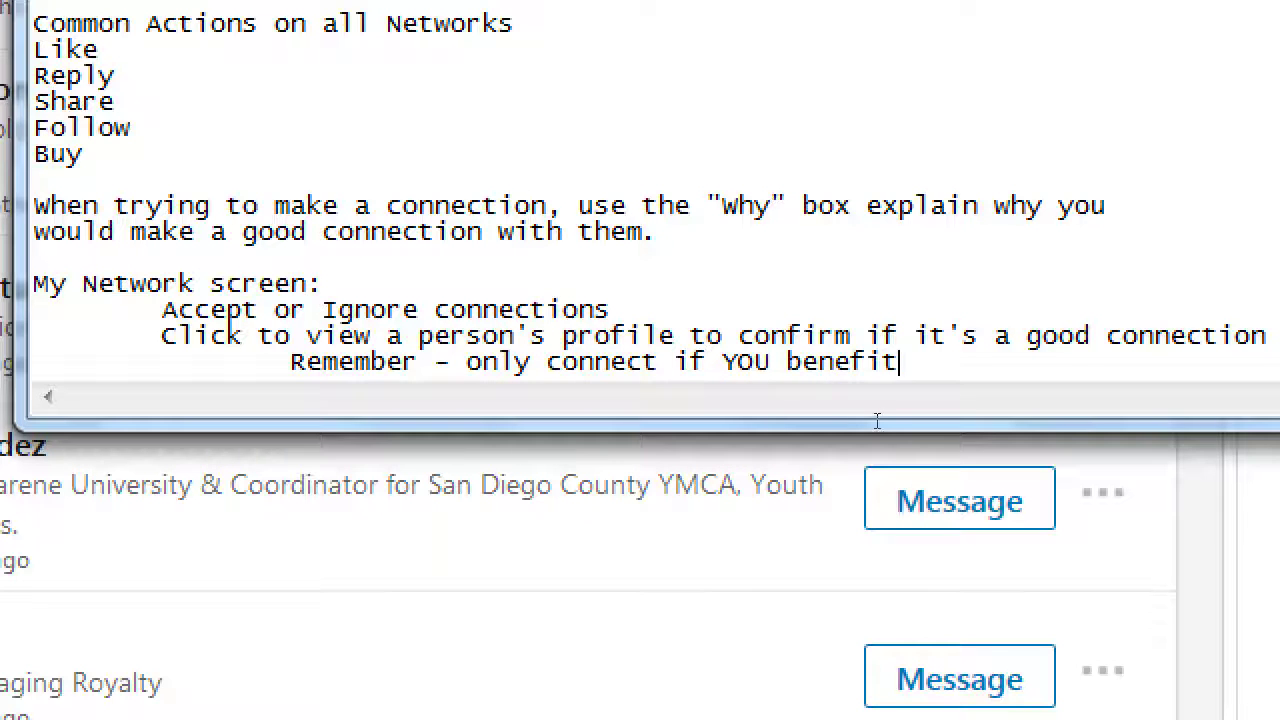
# Add the line "You can Search for people to connect to" at the first indent level of the My Network notes
pyautogui.press('Return')
pyautogui.press('Tab')
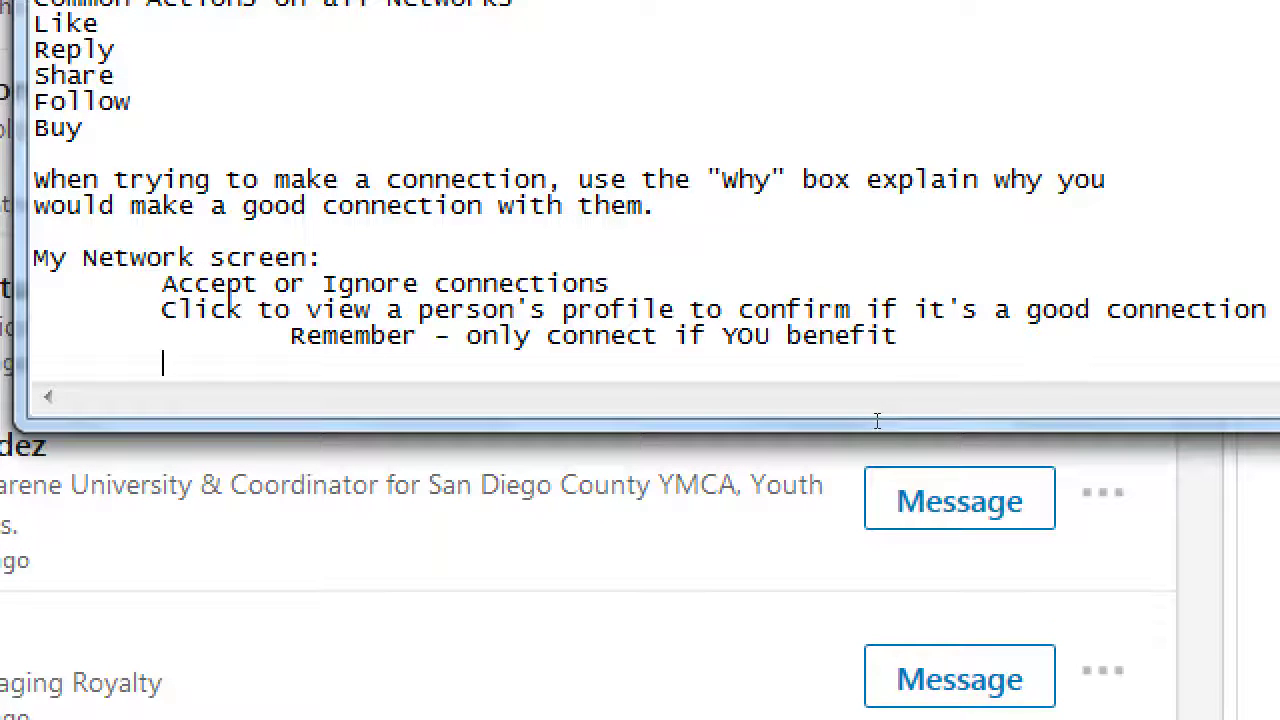
pyautogui.write('You can s')
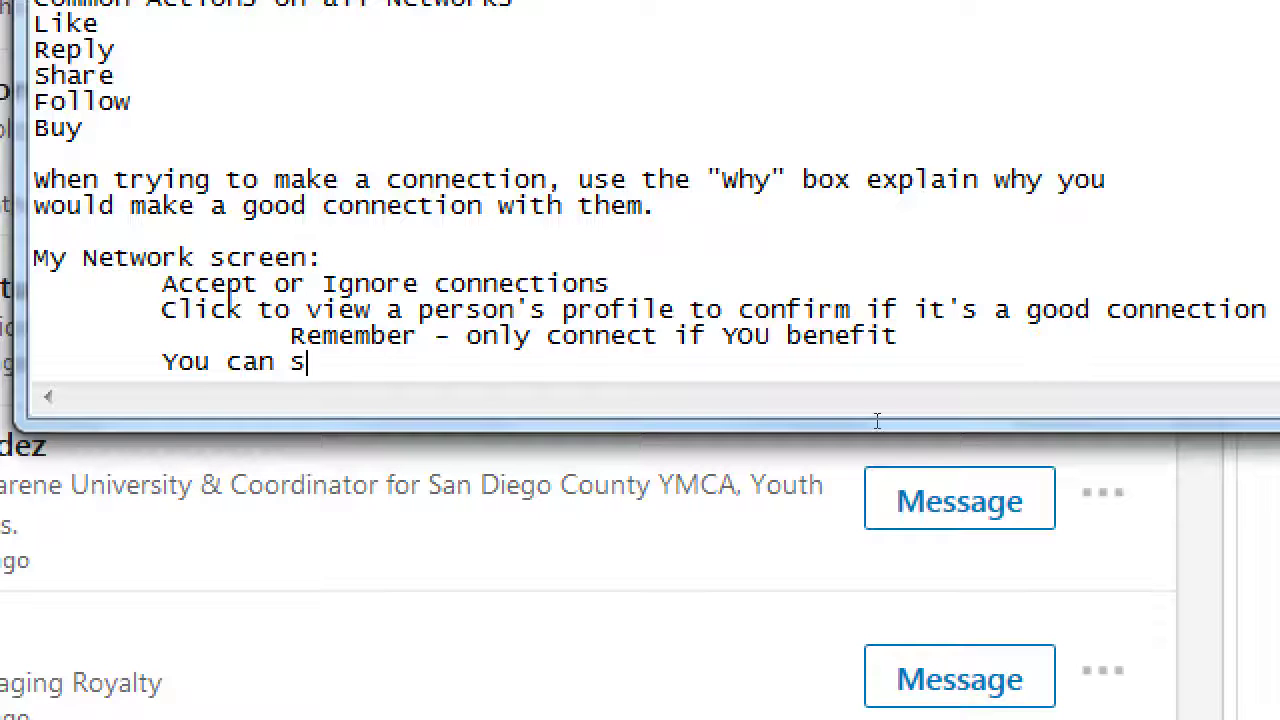
pyautogui.press('BackSpace')
pyautogui.write('Seardh')
pyautogui.press('BackSpace')
pyautogui.press('BackSpace')
pyautogui.write('chf')
pyautogui.press('BackSpace')
pyautogui.press('BackSpace')
pyautogui.write('for people to cn')
pyautogui.press('BackSpace')
pyautogui.write('onnect to')
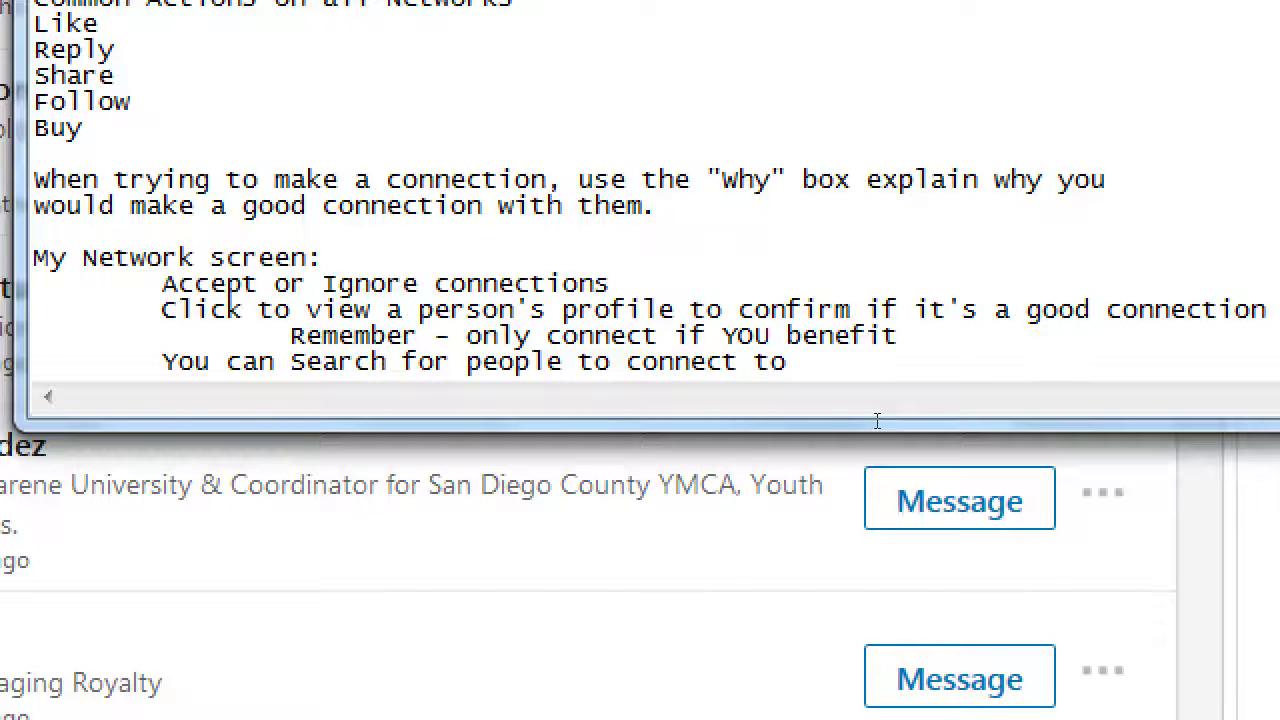
# Add the further indented line "YOU SHOULD ADD A NOTE WHY IT'S GOOD TO CONNECT W/ THEM" below the search note
pyautogui.press('Return')
pyautogui.press('Tab')
pyautogui.press('Tab')
pyautogui.write("YOU SHOULD ADD A NOTE WHY IT'S GOOD TO CONNECT W/ THEM")
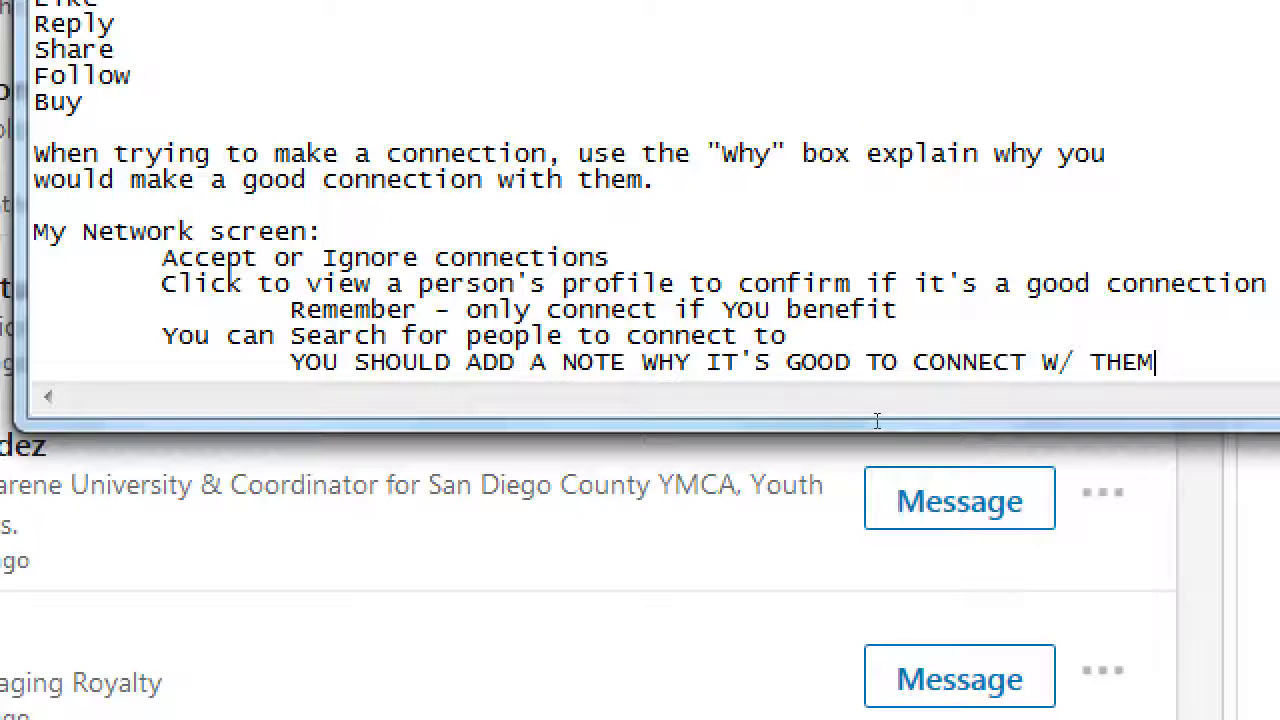
# Begin another first-level indented note line with "You" and switch back to the LinkedIn connections list in Firefox
pyautogui.press('Return')
pyautogui.press('Tab')
pyautogui.write('You')
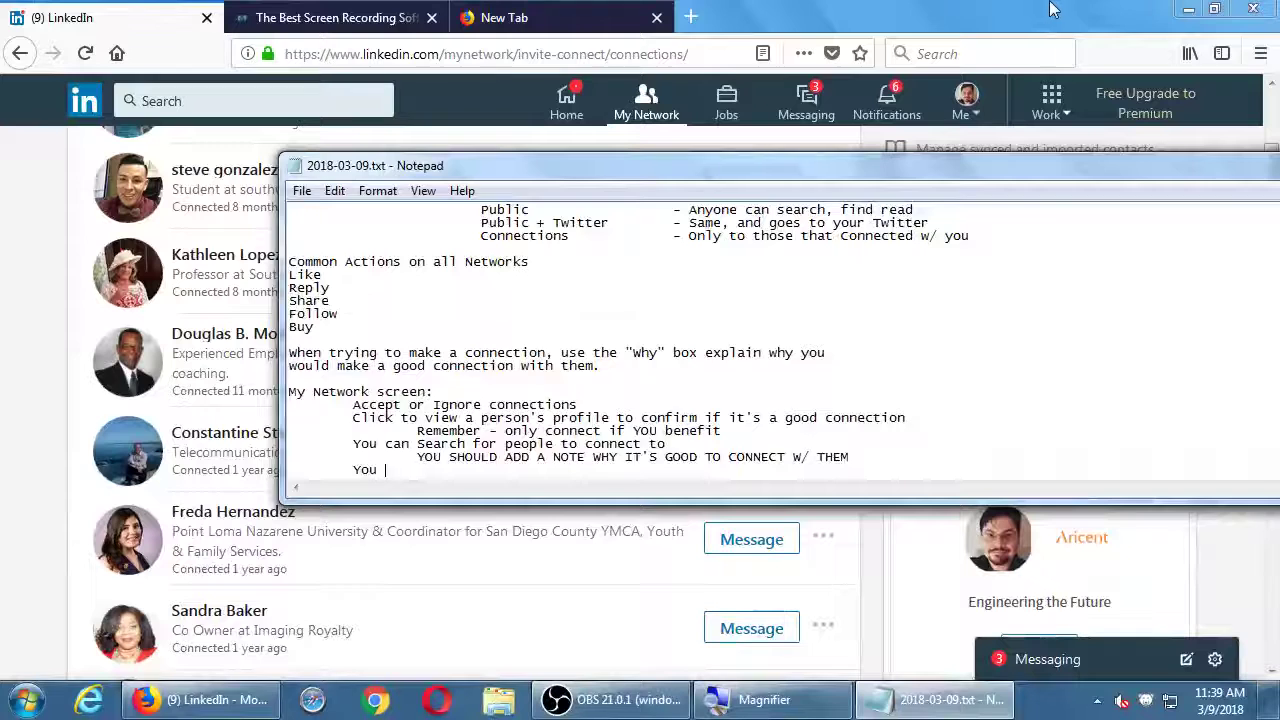
pyautogui.click(1018, 8)
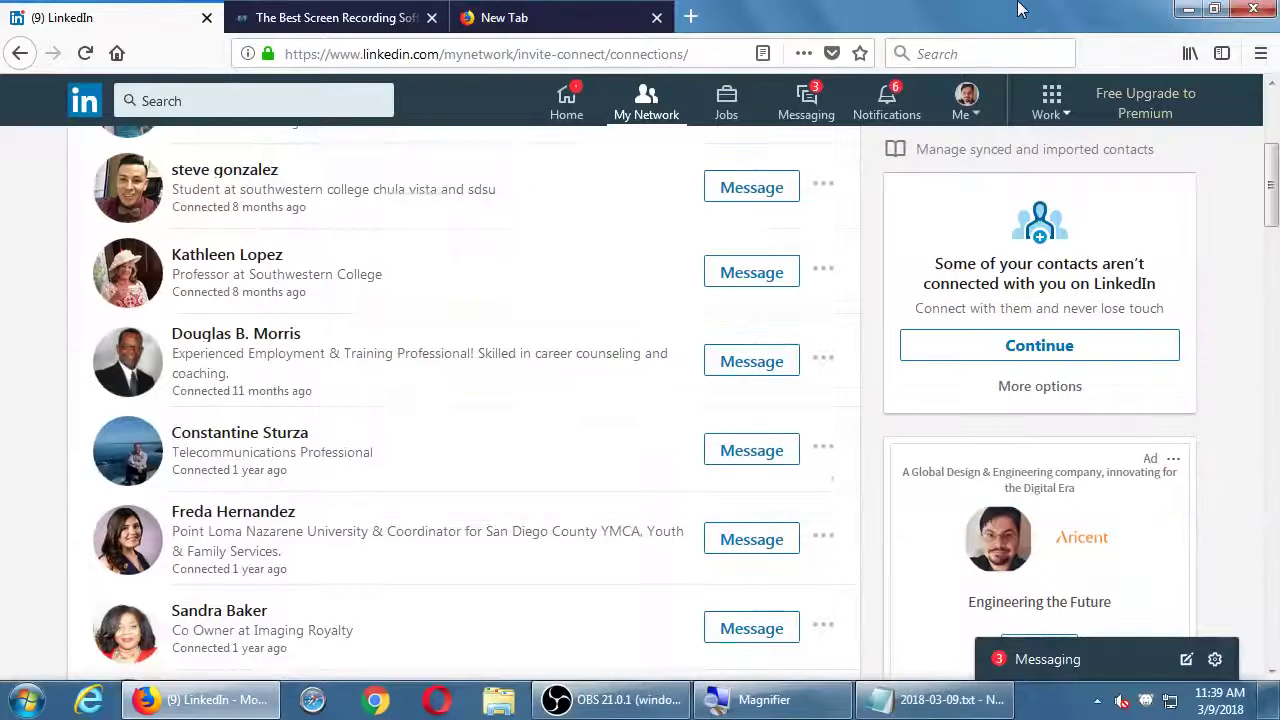
# Show the LinkedIn account menu with its account settings and managed company pages
pyautogui.click(966, 104)
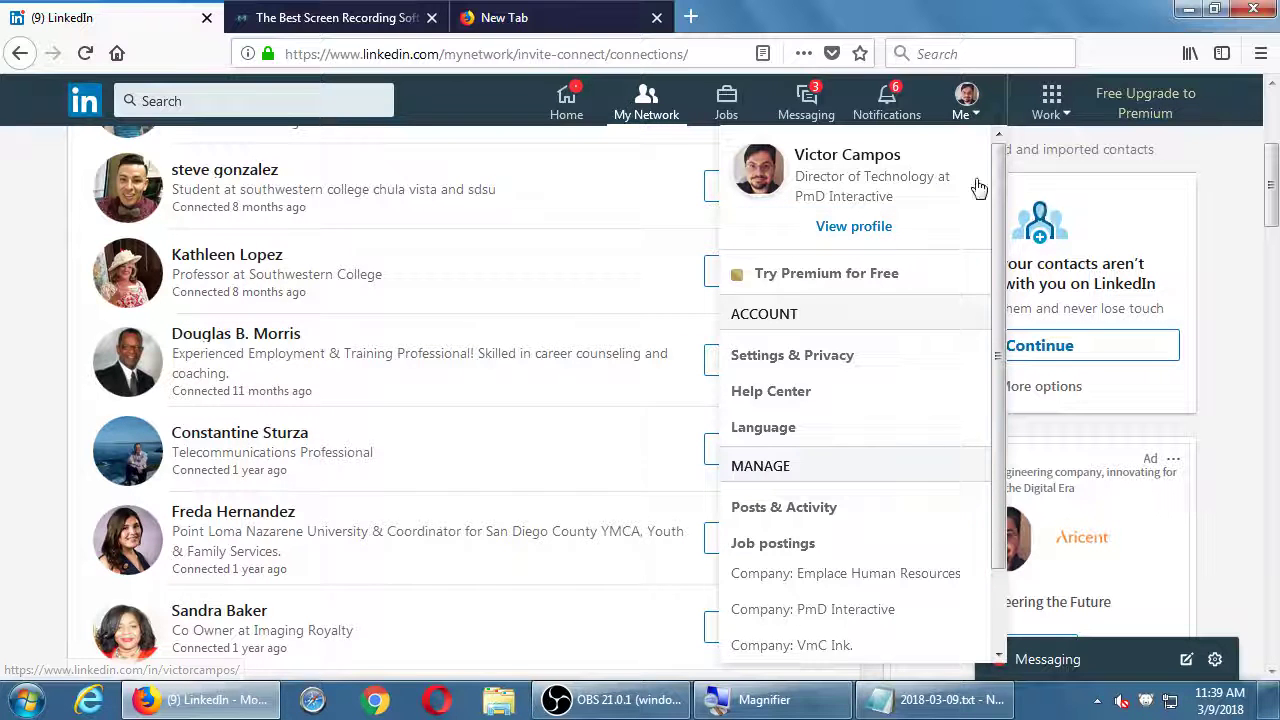
pyautogui.click(972, 104)
pyautogui.click(975, 104)
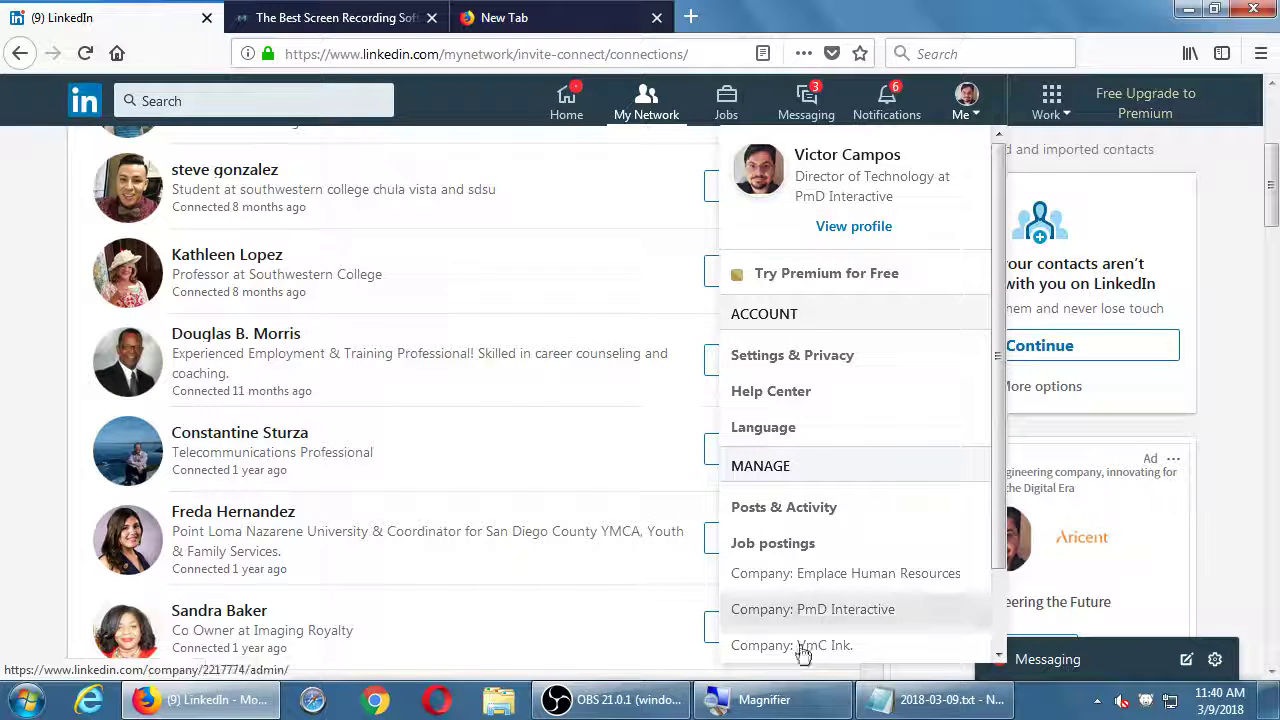
# Extend the last line of the Notepad notes to "You can click" and return to LinkedIn's main My Network page in Firefox
pyautogui.click(925, 710)
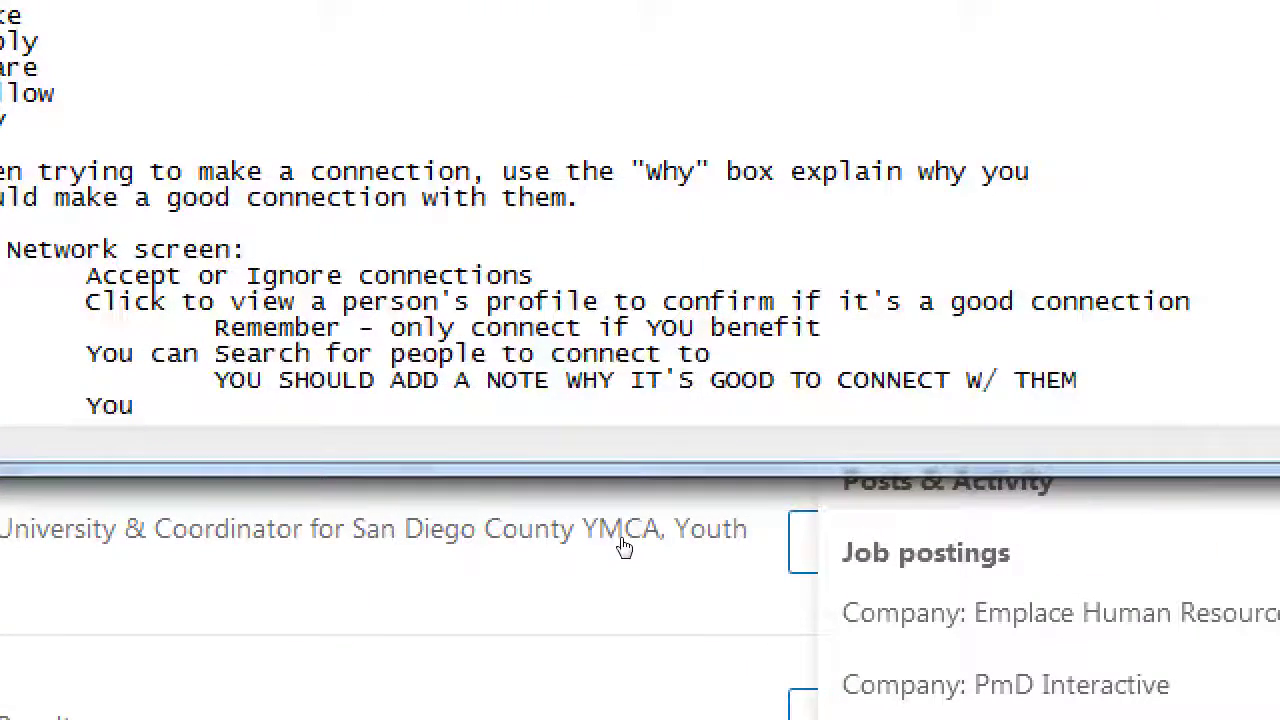
pyautogui.write('can click')
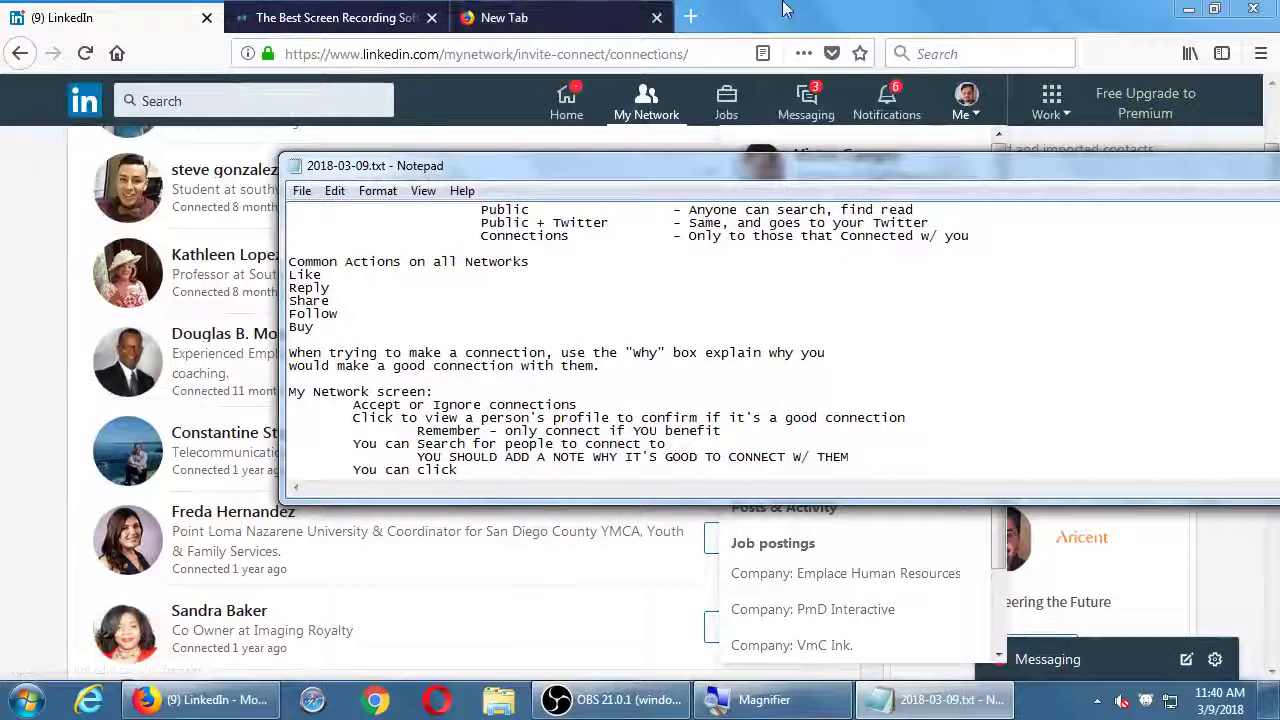
pyautogui.click(767, 10)
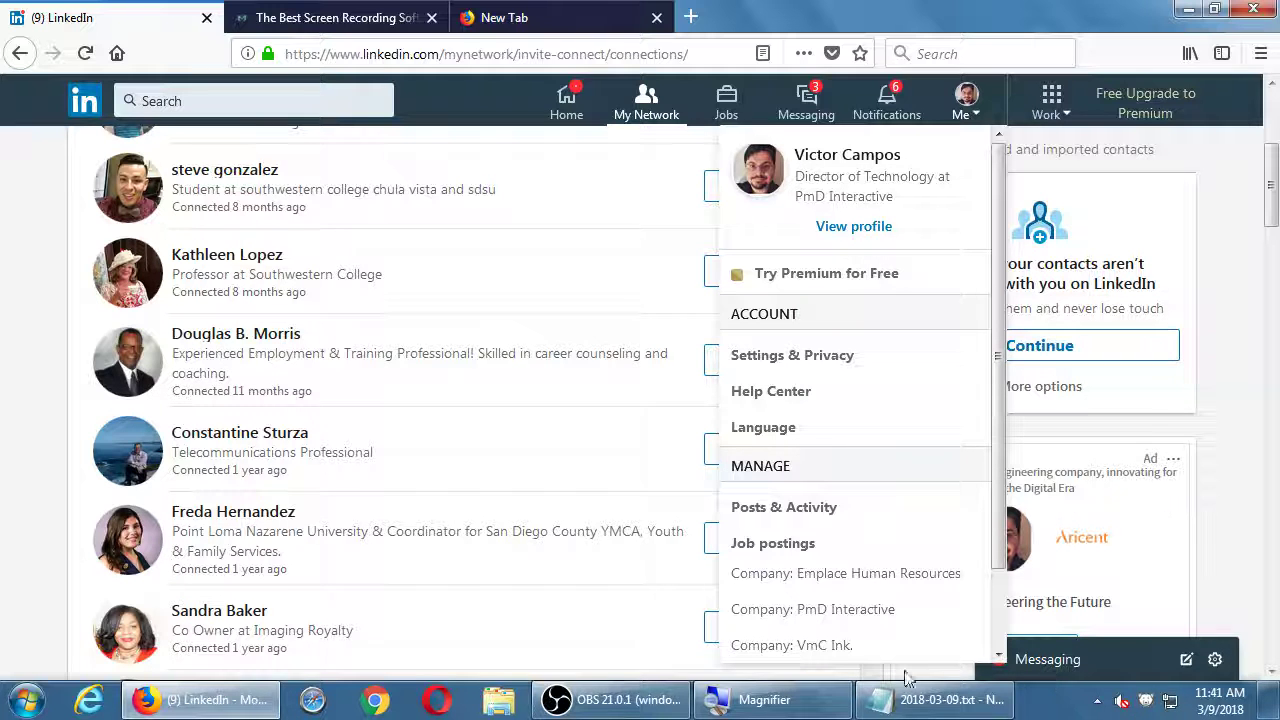
pyautogui.click(893, 699)
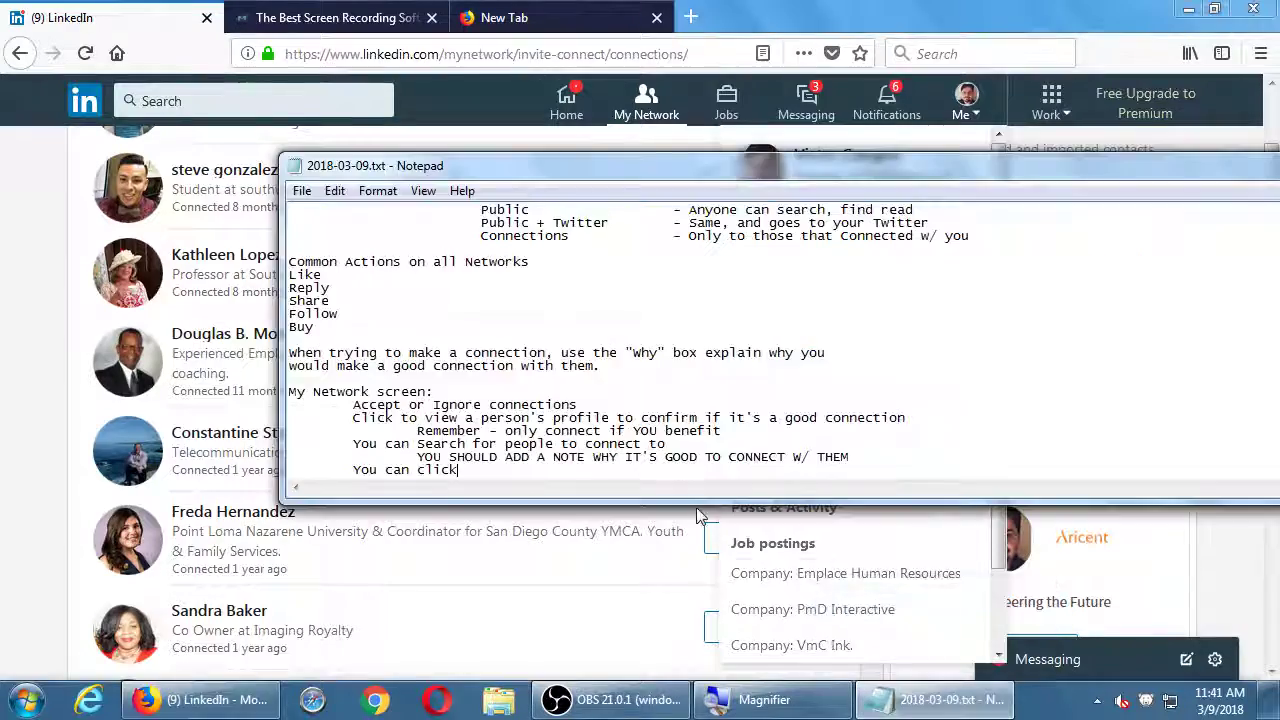
pyautogui.press('super+plus')
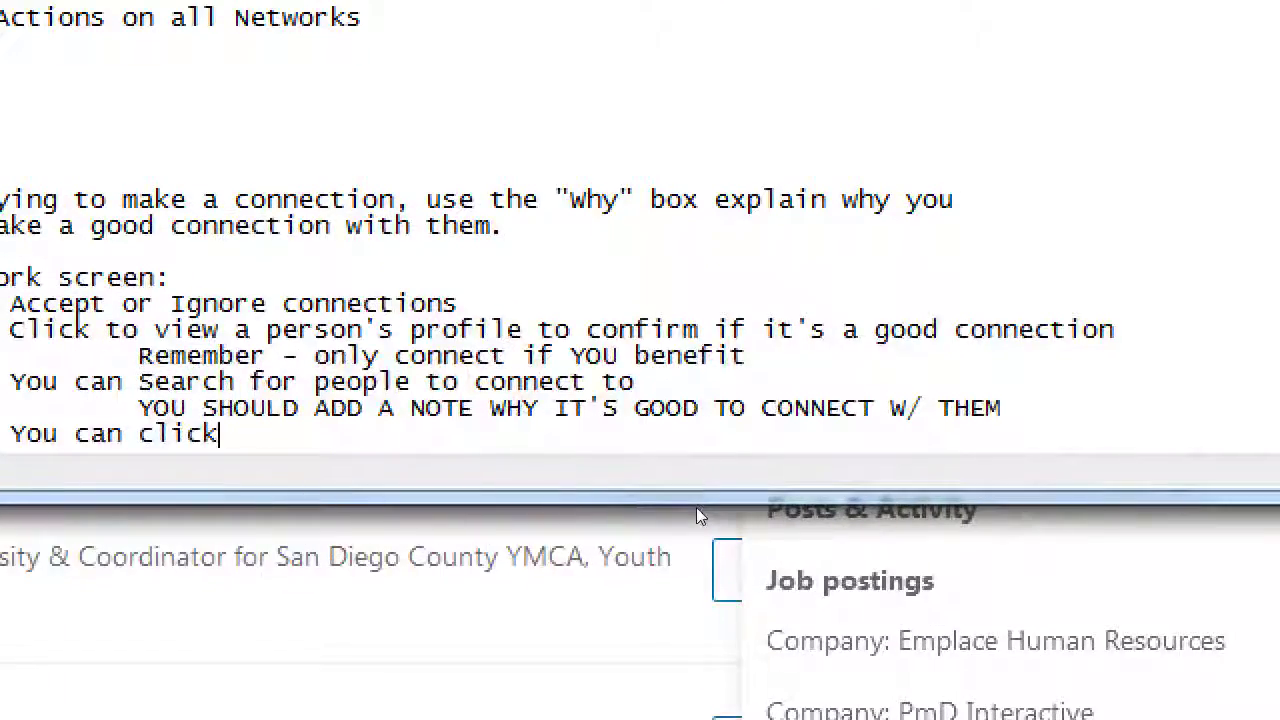
pyautogui.press('super+minus')
pyautogui.click(34, 266)
pyautogui.scroll(3, 34, 266)
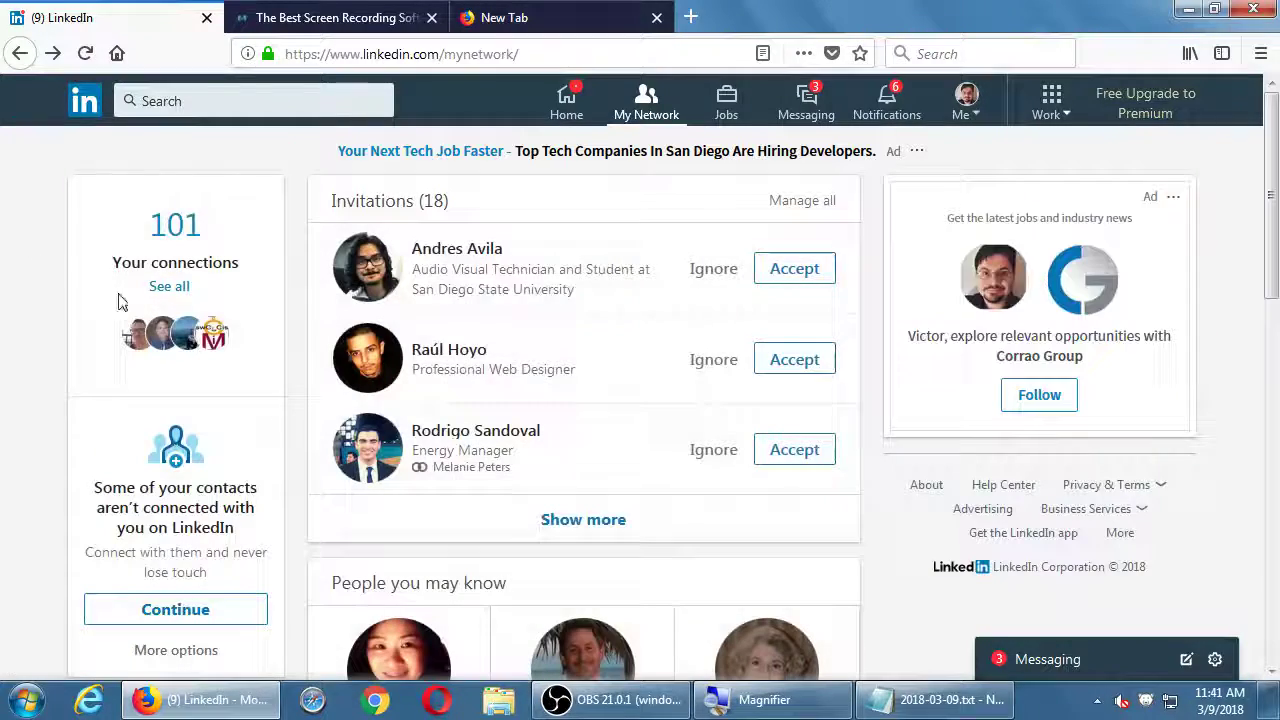
# Switch to Notepad and complete the line as "You can click "Your Connections - See all" to manage them"
pyautogui.hotkey('alt', 'Tab')
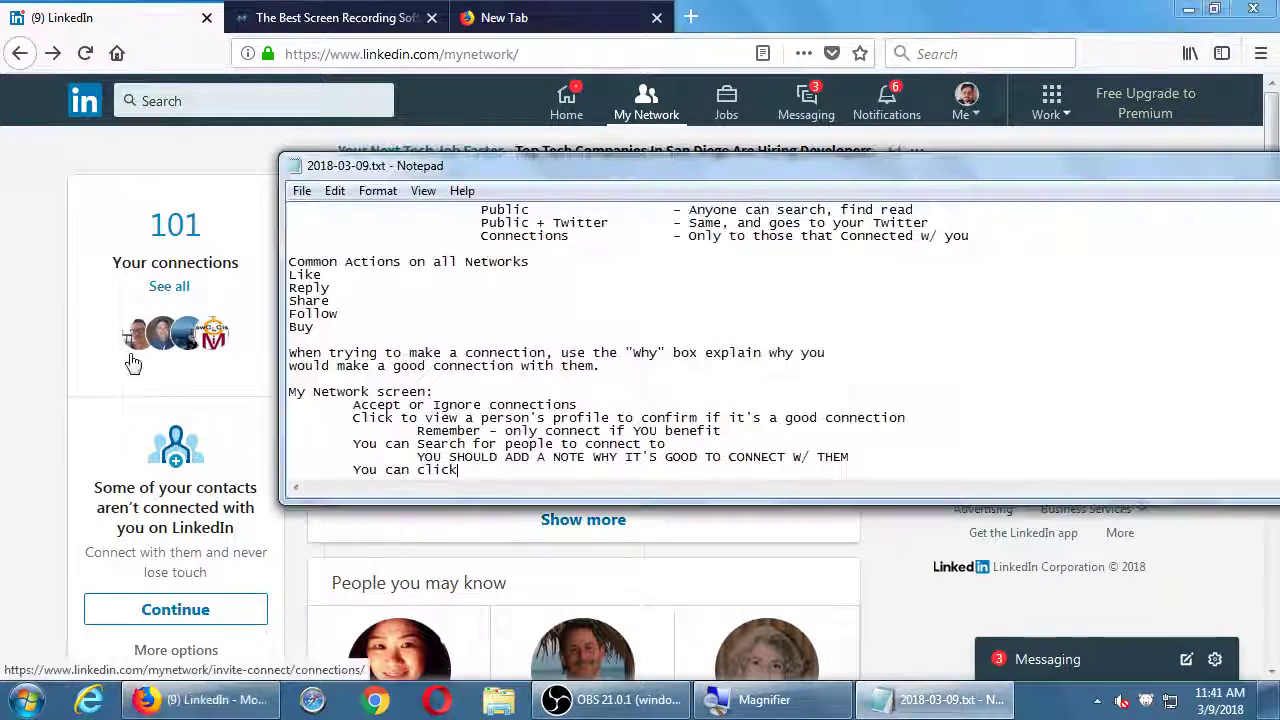
pyautogui.press('super+plus')
pyautogui.write('"Yo')
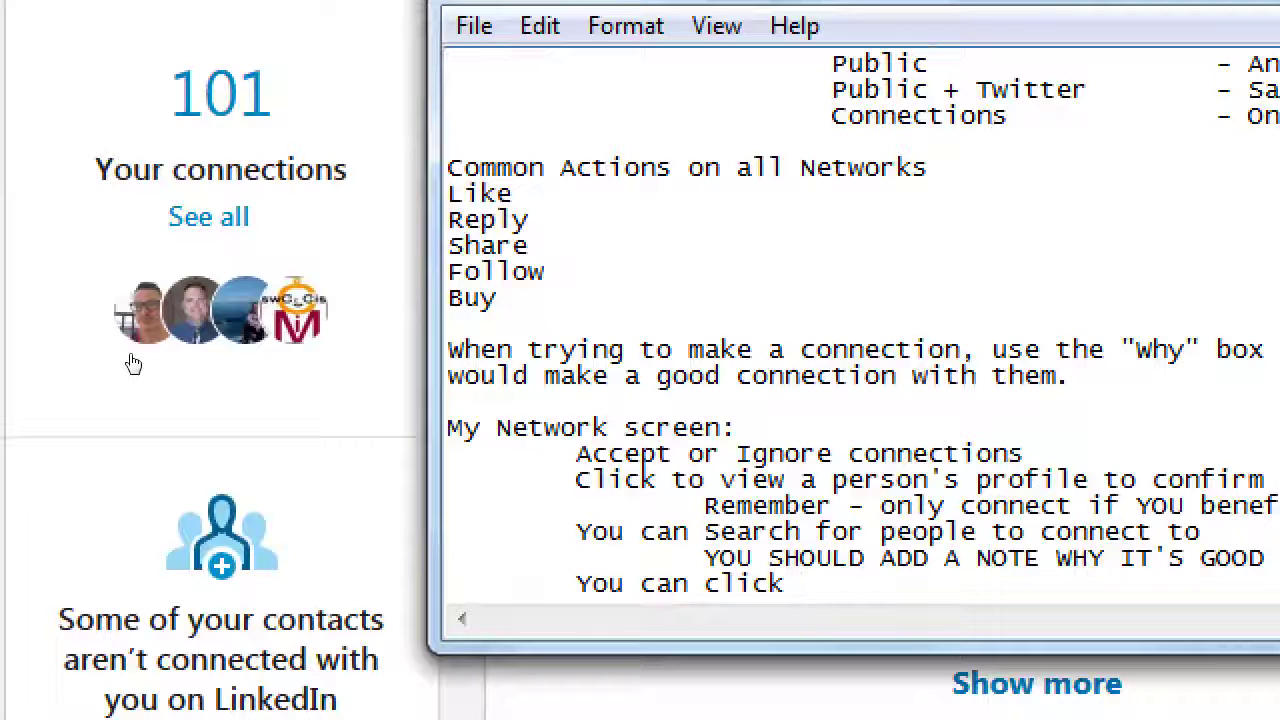
pyautogui.write('ur Connections"')
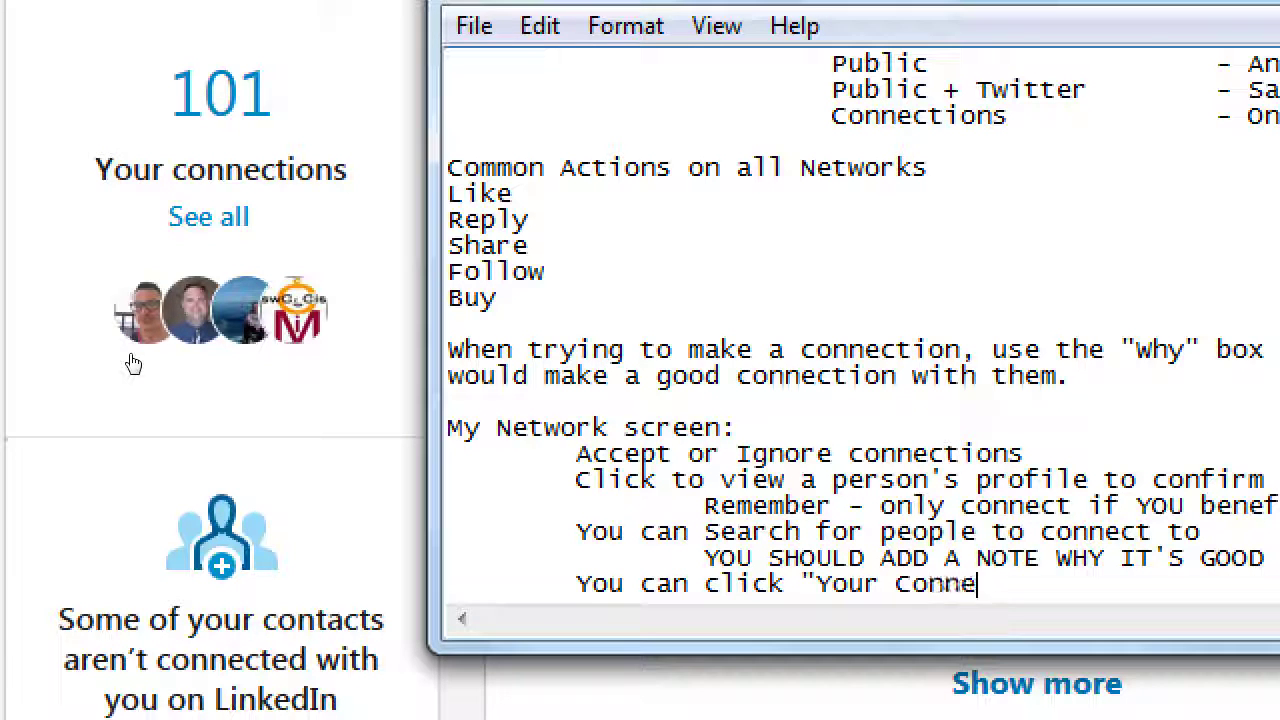
pyautogui.press('BackSpace')
pyautogui.press('BackSpace')
pyautogui.write('- See all"')
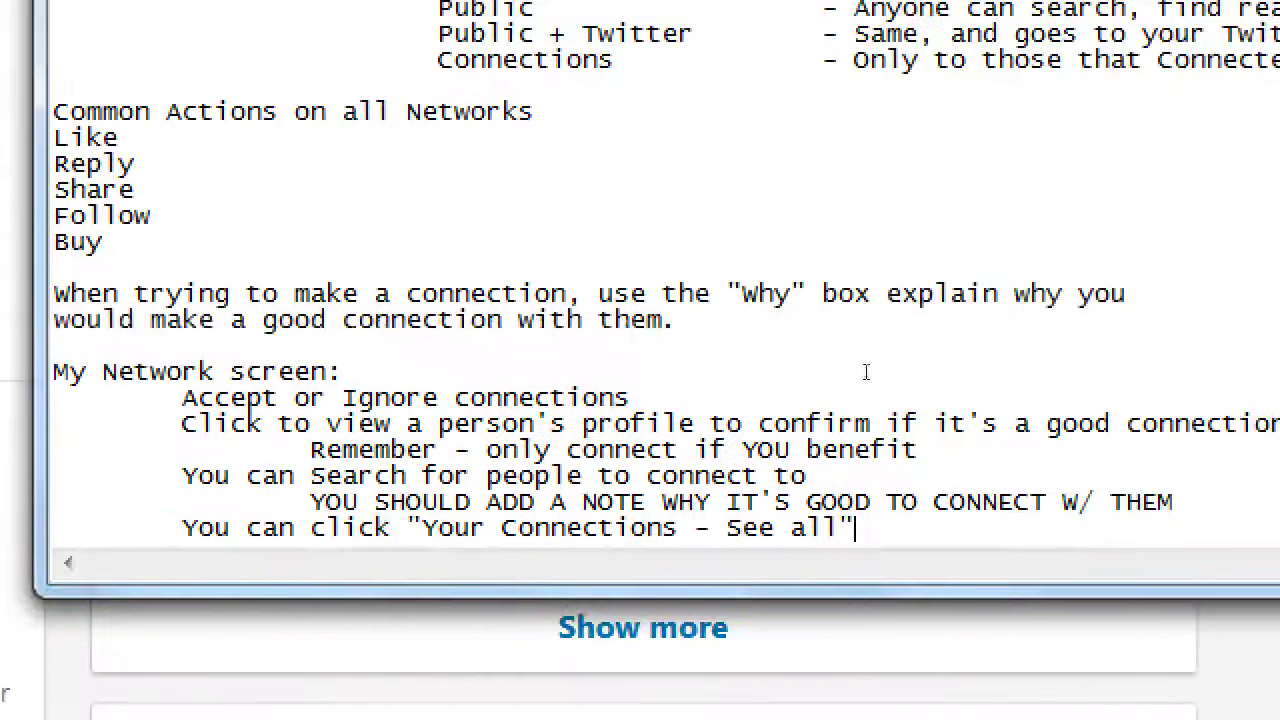
pyautogui.write(' to manage them')
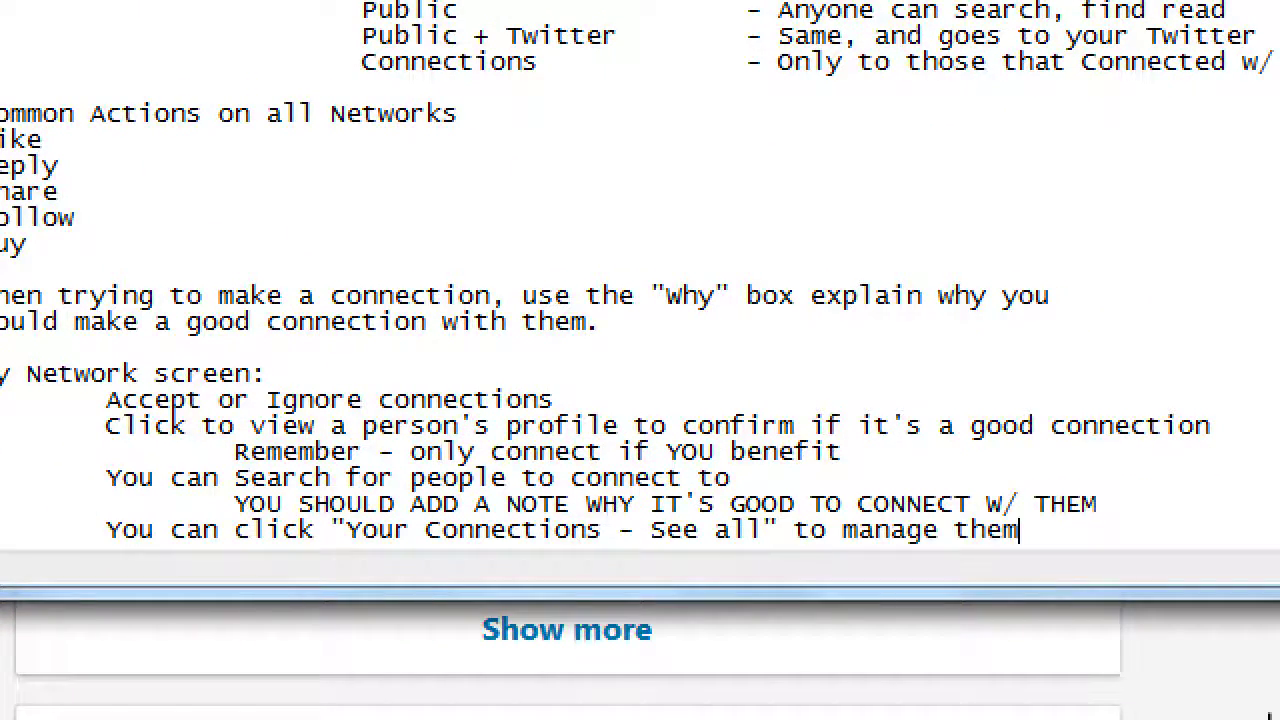
# Add the further indented line "You can "unfriend" them there." below the note about managing connections
pyautogui.press('Return')
pyautogui.press('Tab')
pyautogui.press('Tab')
pyautogui.write('You can ')
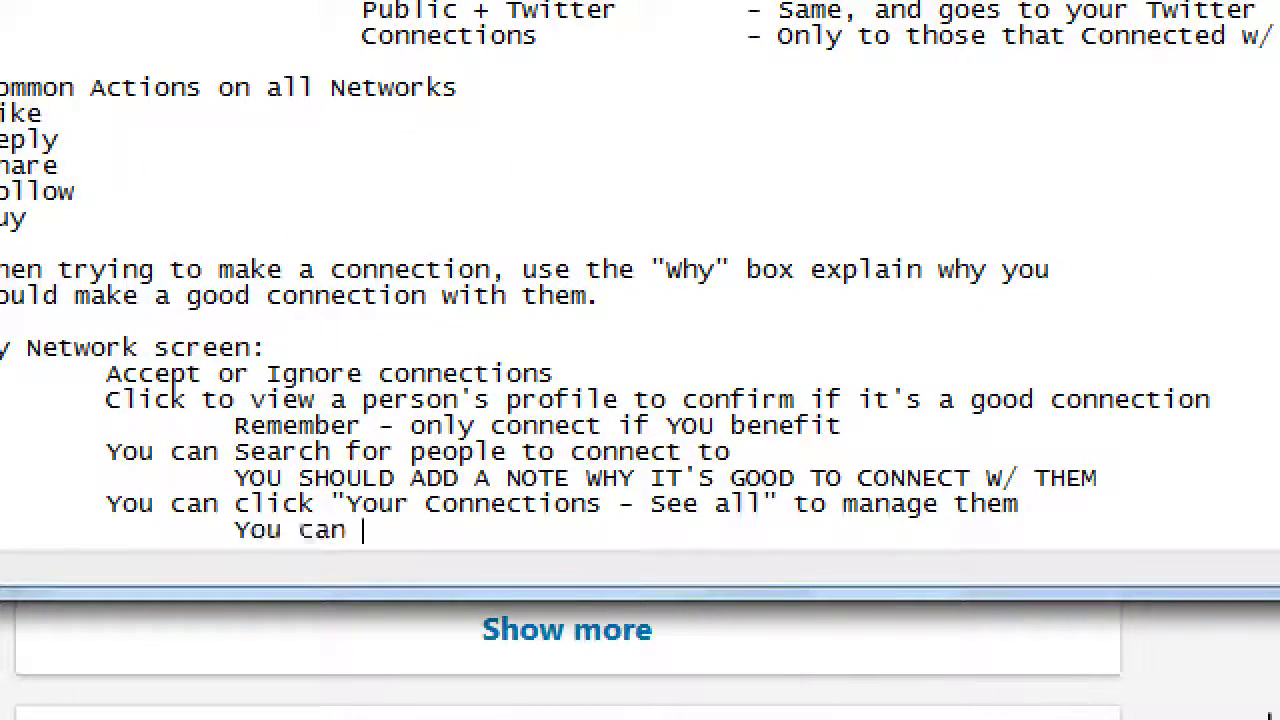
pyautogui.write('"unfriend\' them')
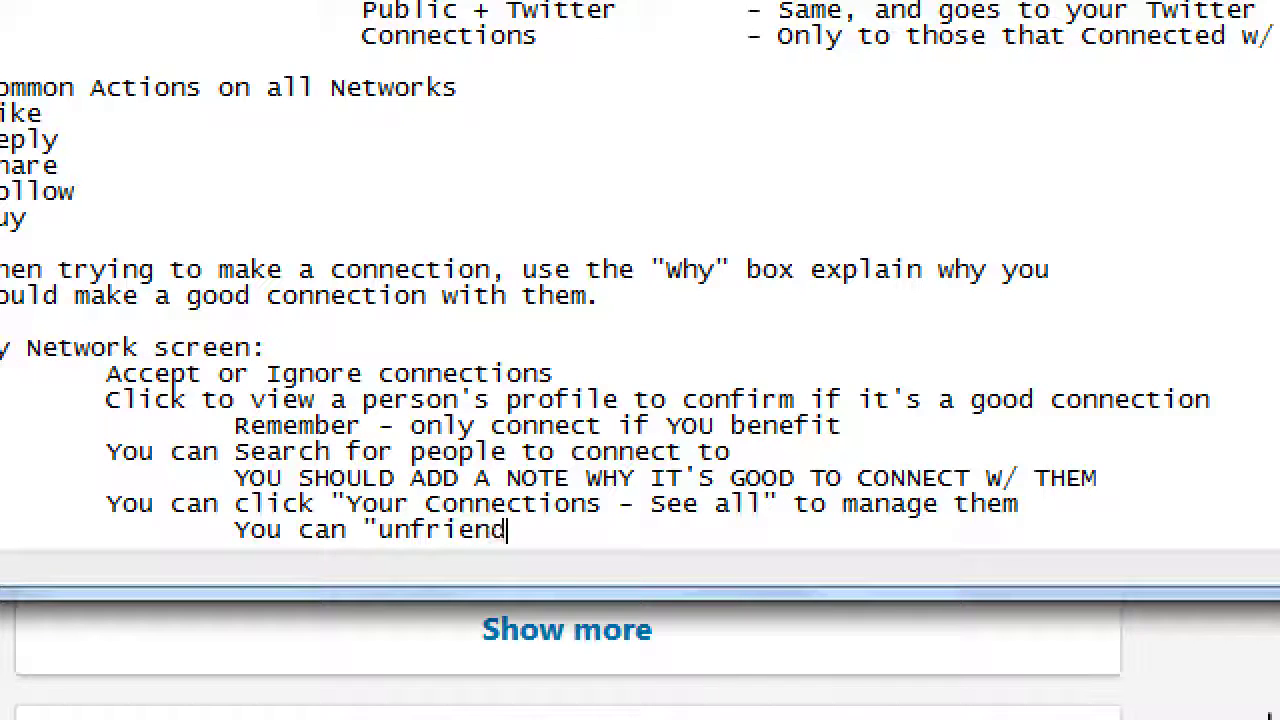
pyautogui.press('BackSpace')
pyautogui.press('BackSpace')
pyautogui.press('BackSpace')
pyautogui.press('BackSpace')
pyautogui.press('BackSpace')
pyautogui.press('BackSpace')
pyautogui.press('BackSpace')
pyautogui.write('" them there.')
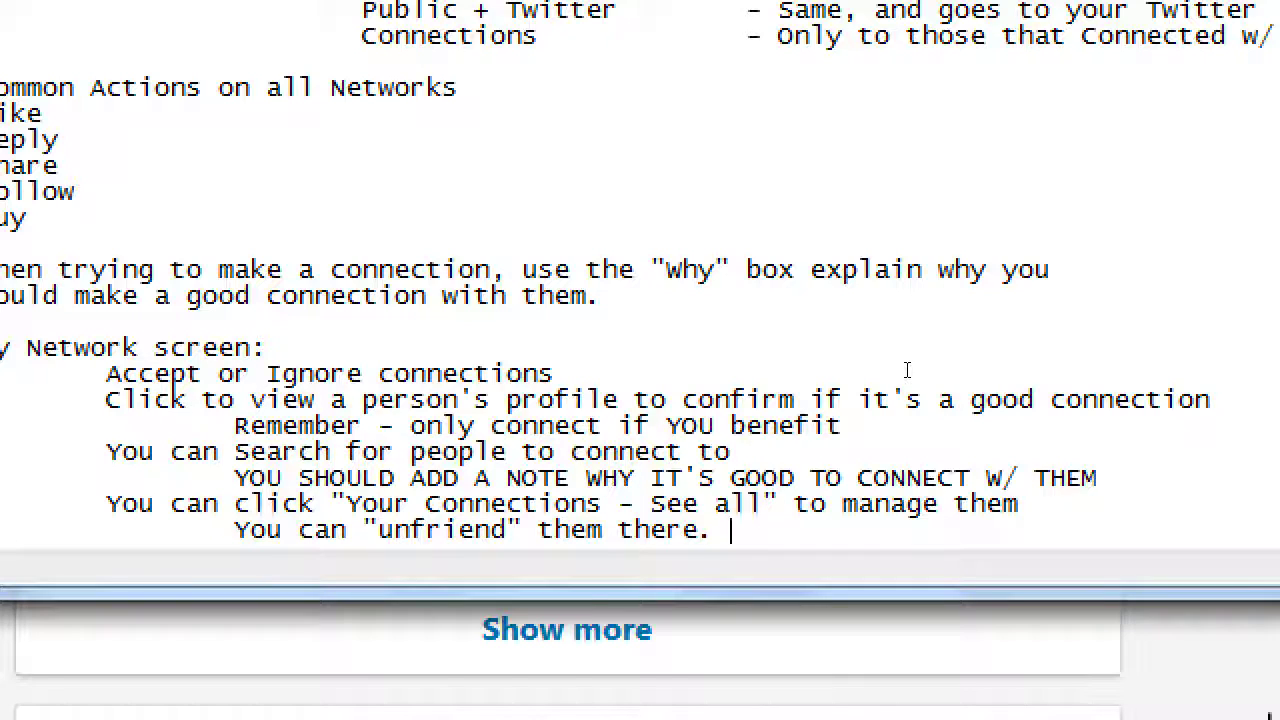
pyautogui.press('super+minus')
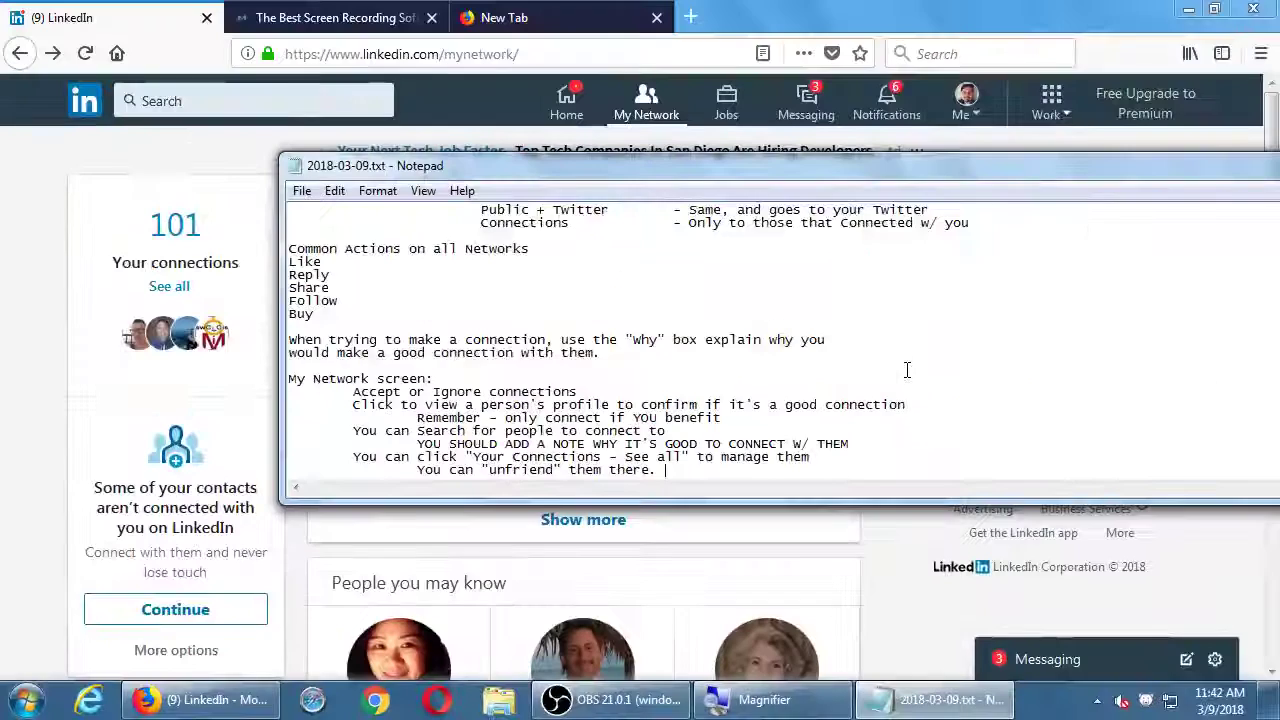
# Switch back to LinkedIn in Firefox and tour the Jobs page, the notifications and the Work list of LinkedIn products
pyautogui.click(935, 8)
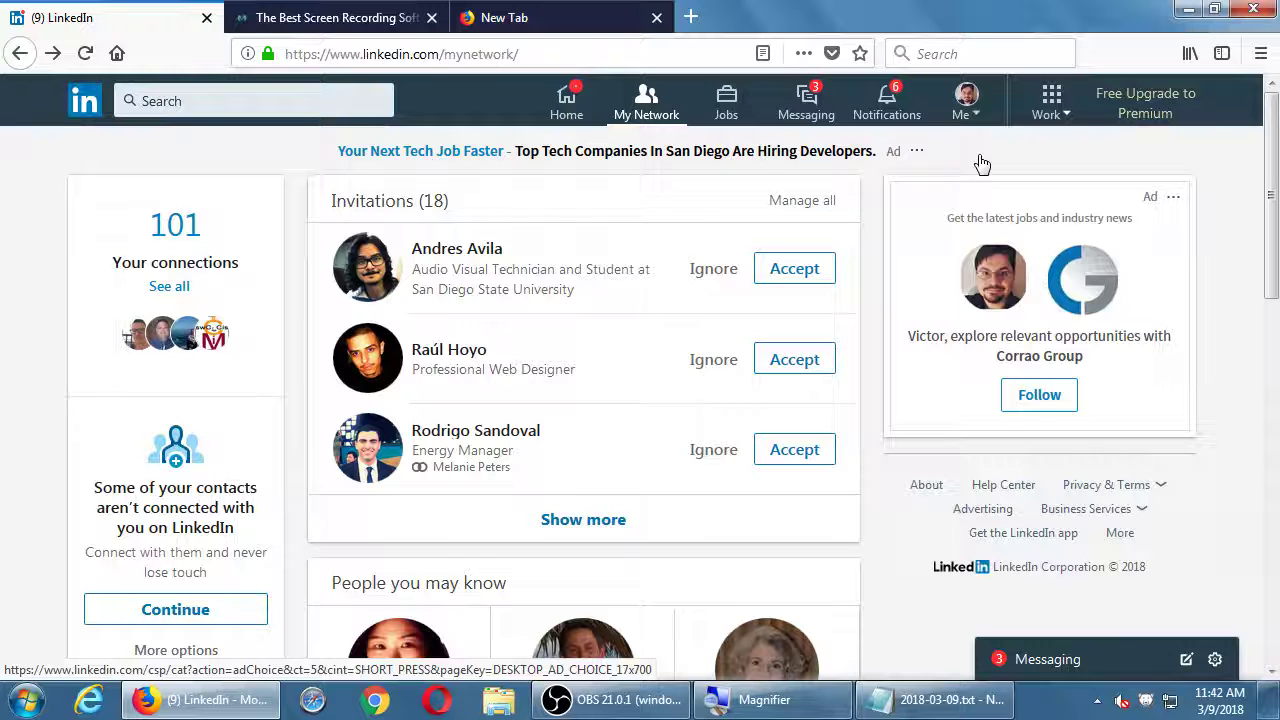
pyautogui.click(727, 116)
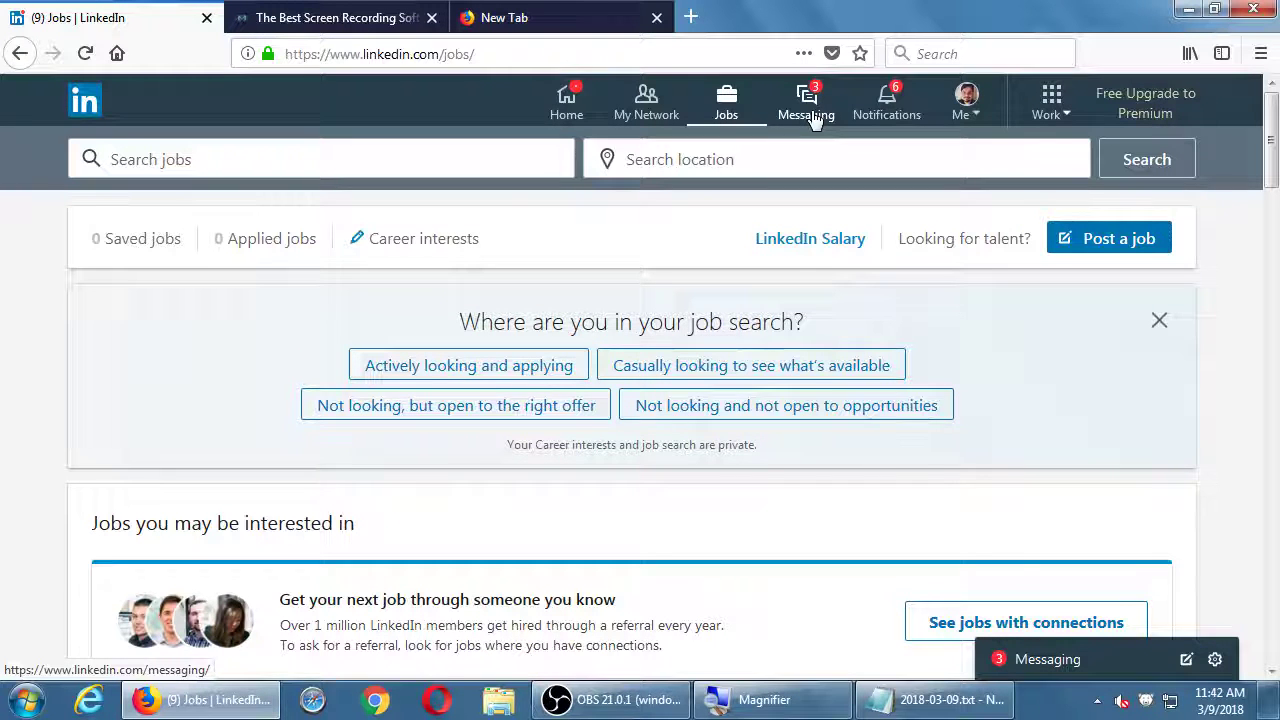
pyautogui.click(887, 114)
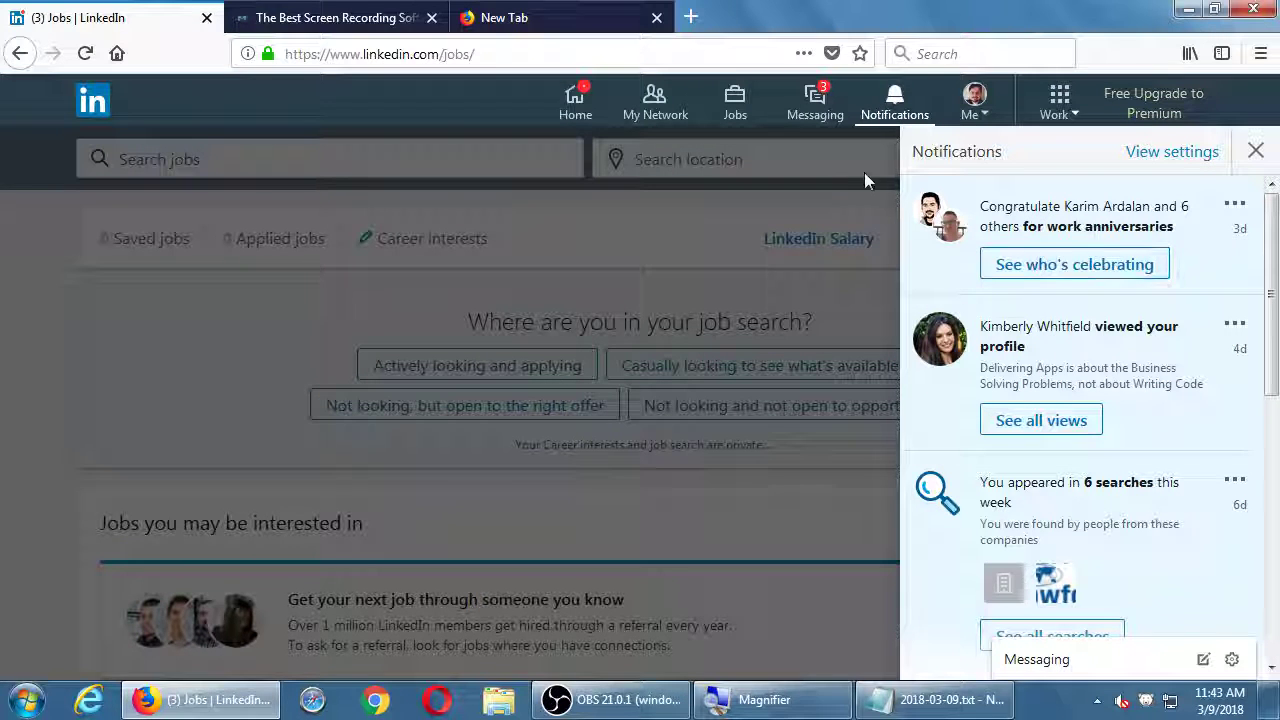
pyautogui.click(817, 187)
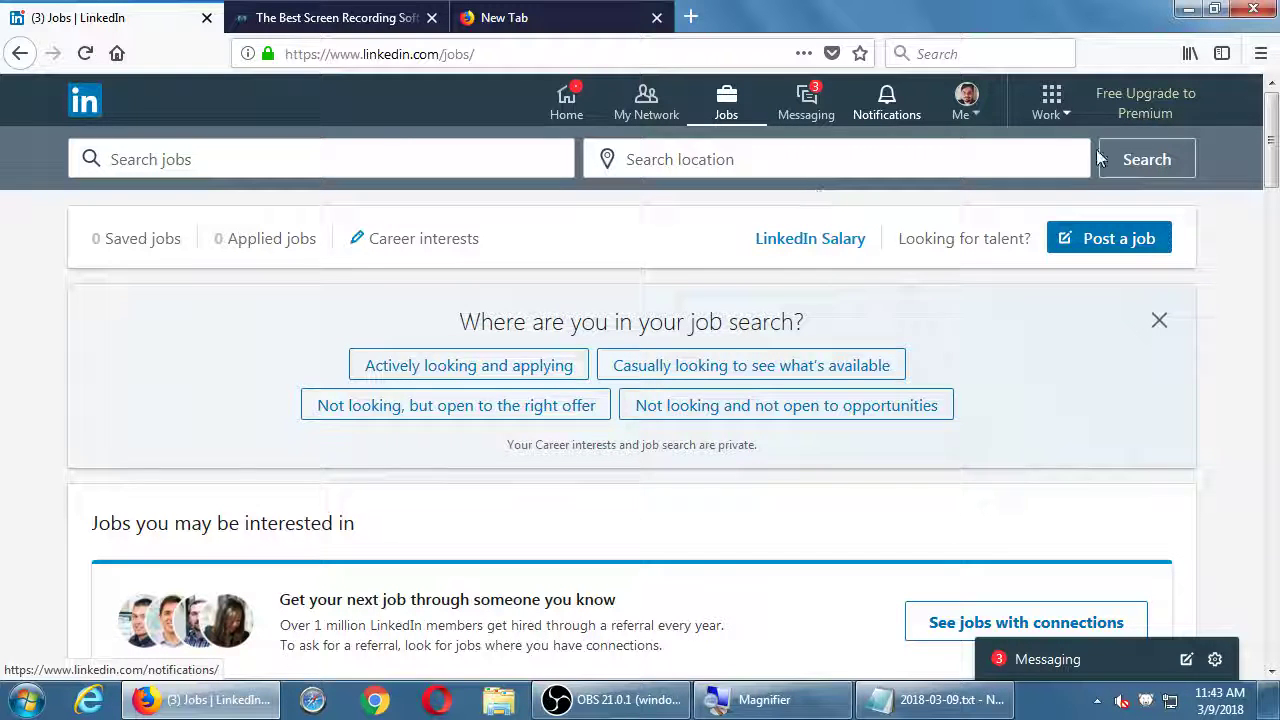
pyautogui.click(1058, 105)
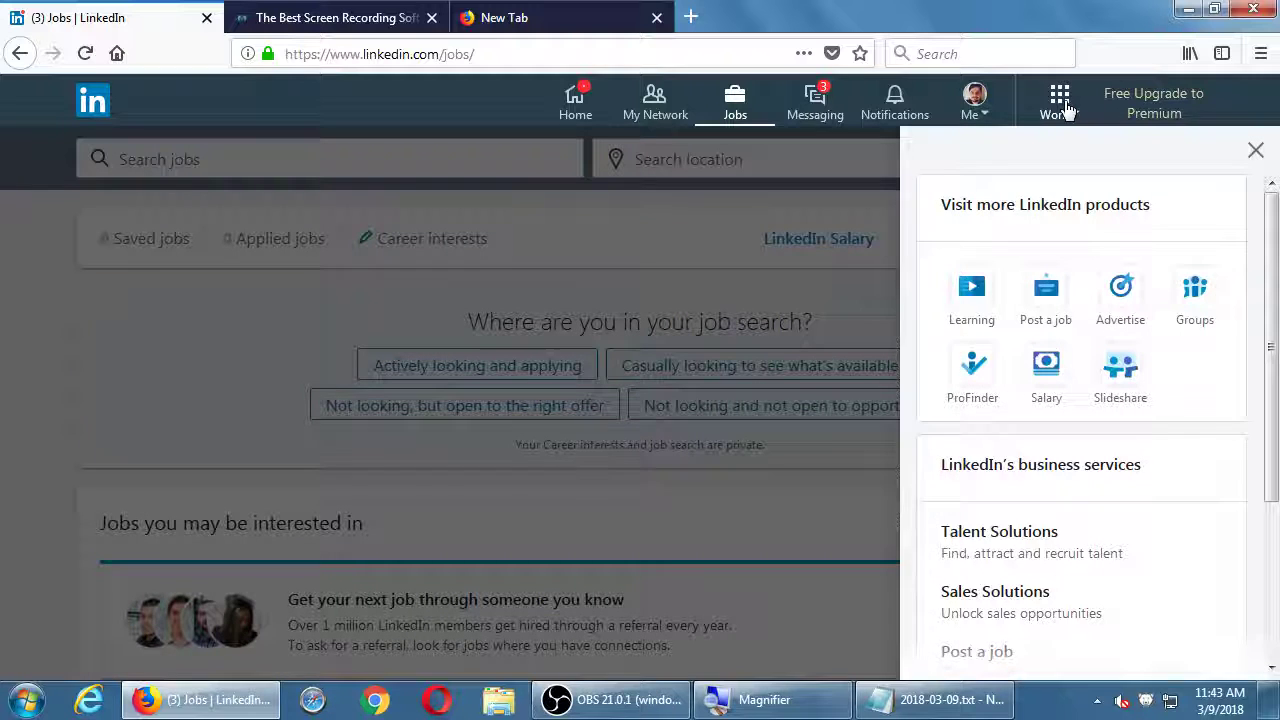